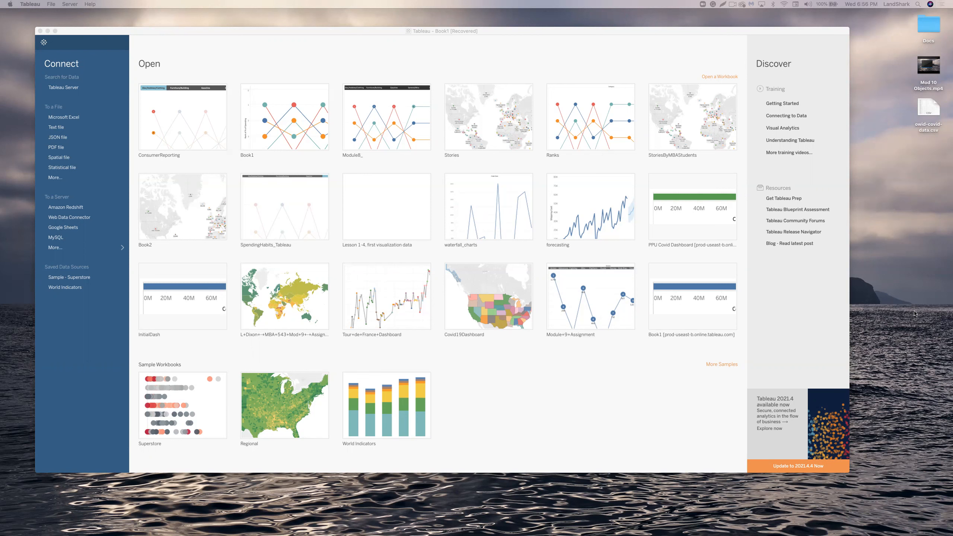
Bring Tableau to the front, start a text-file connection, and reposition its window.
left_click(56, 128)
left_click(55, 129)
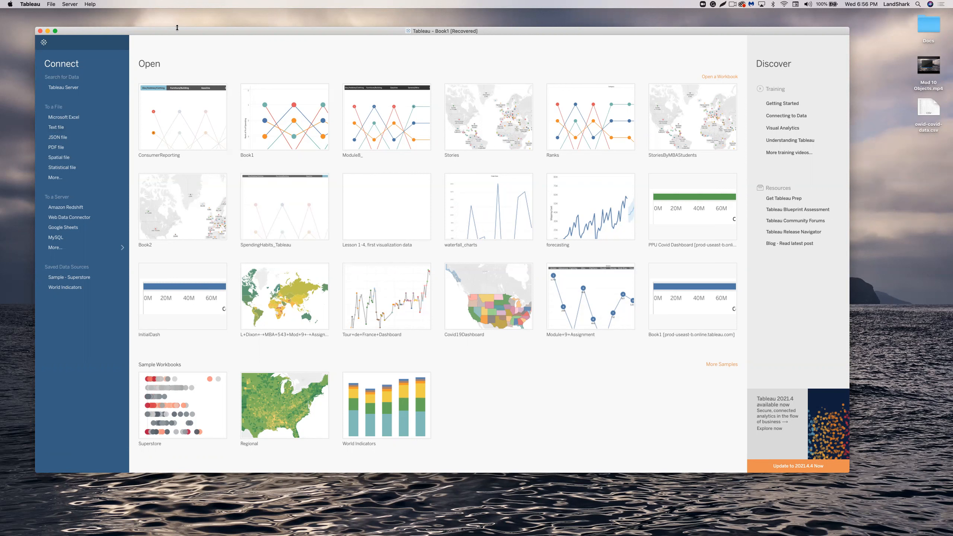
left_click_drag(174, 30, 190, 34)
left_click_drag(139, 184, 174, 23)
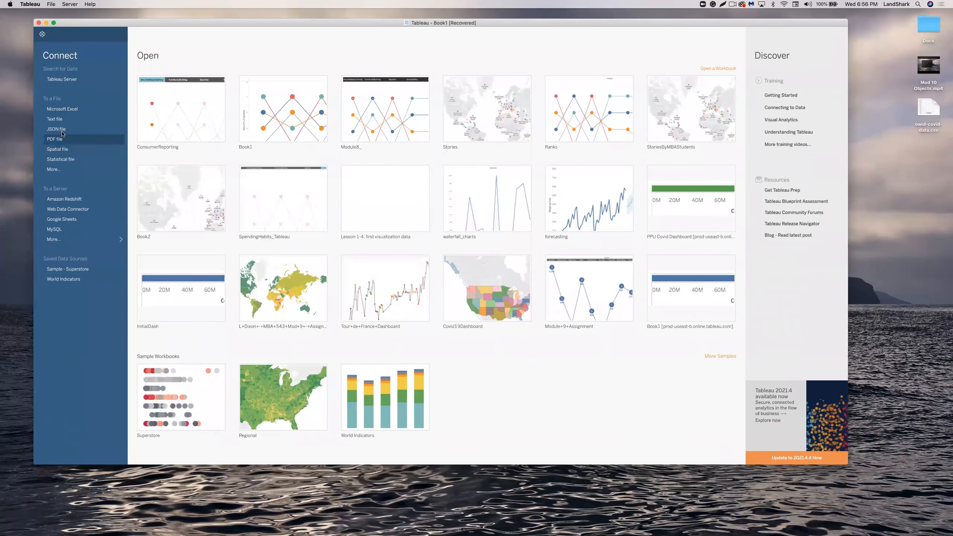
left_click(55, 119)
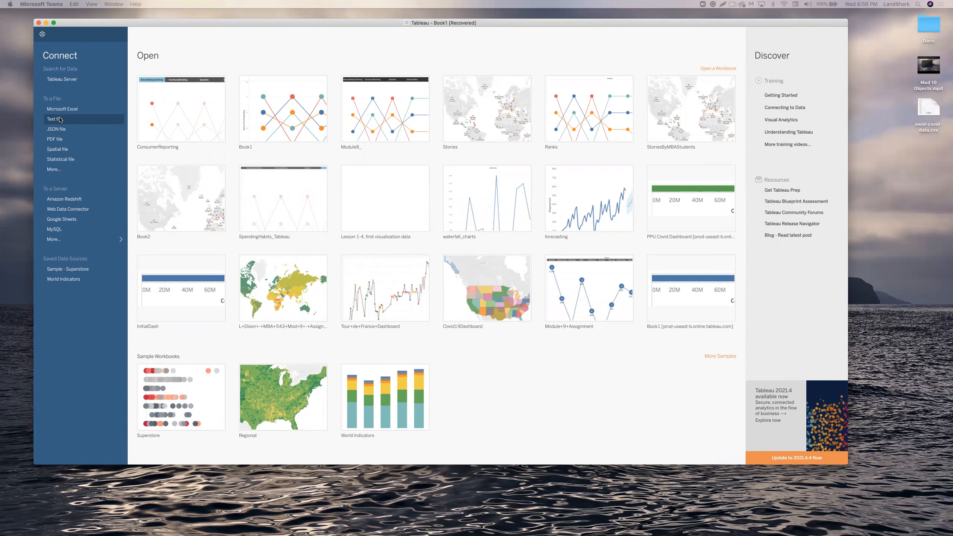
left_click(58, 130)
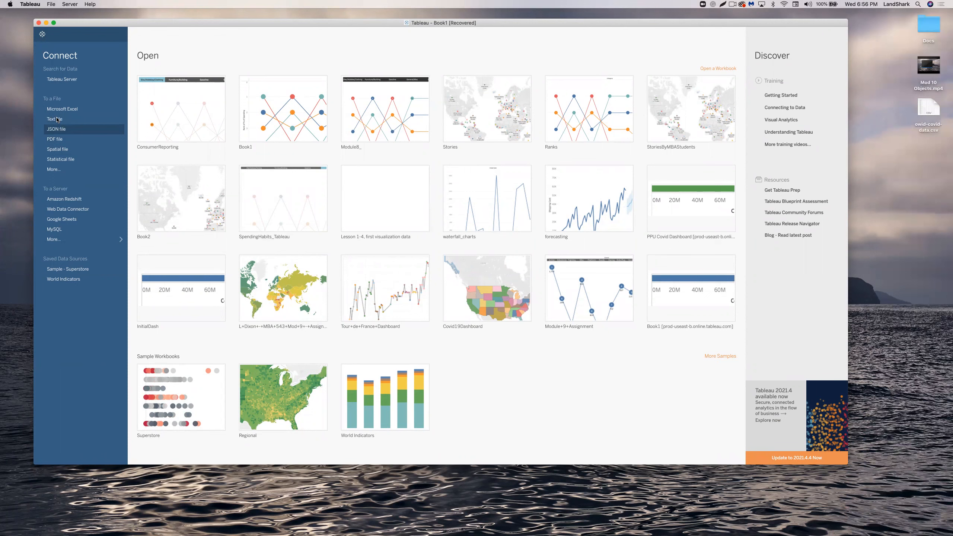
mouse_move(87, 22)
left_mouse_down()
mouse_move(38, 392)
mouse_move(1, 450)
mouse_move(4, 146)
mouse_move(354, 22)
mouse_move(97, 36)
left_mouse_up()
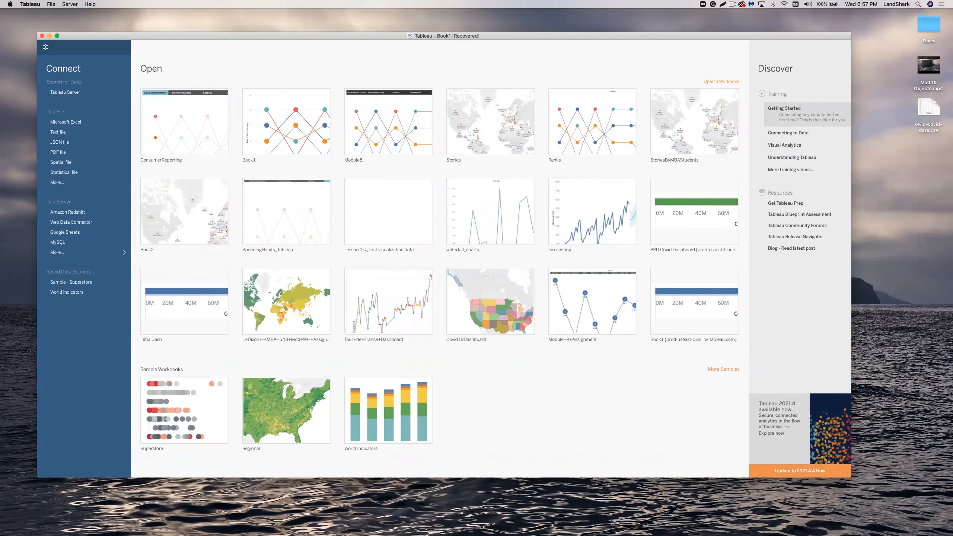
In Activity Monitor, compare the Tableau processes' memory and CPU load, ending on memory.
key("super+Tab")
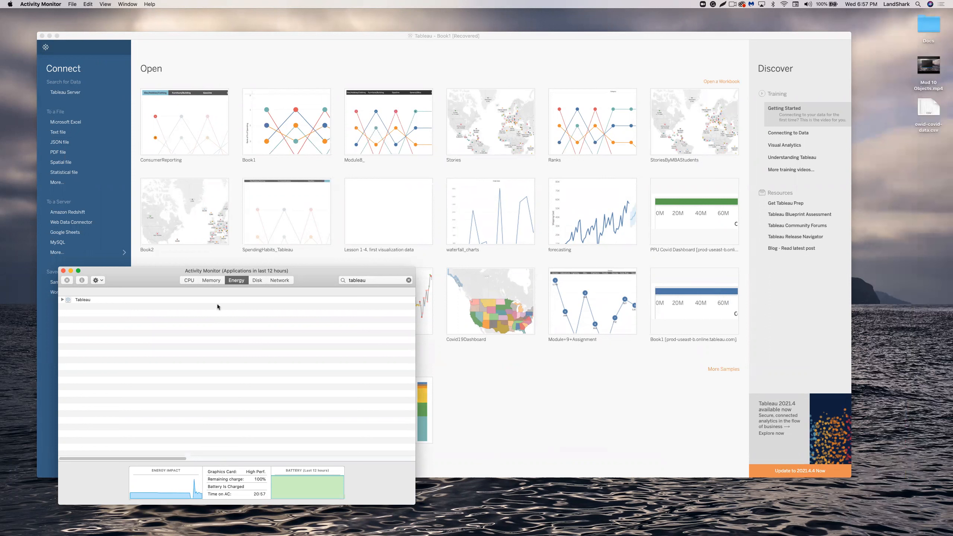
left_click(207, 281)
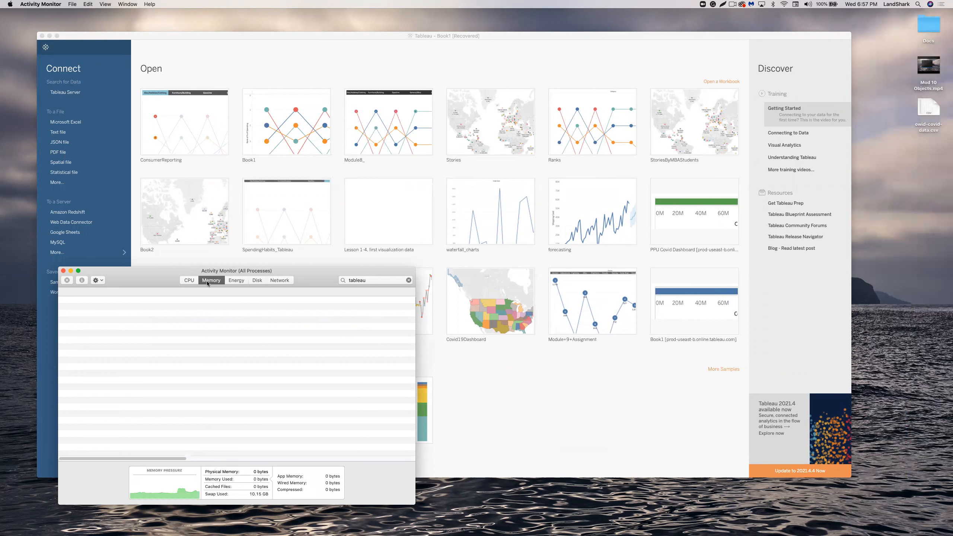
left_click(182, 281)
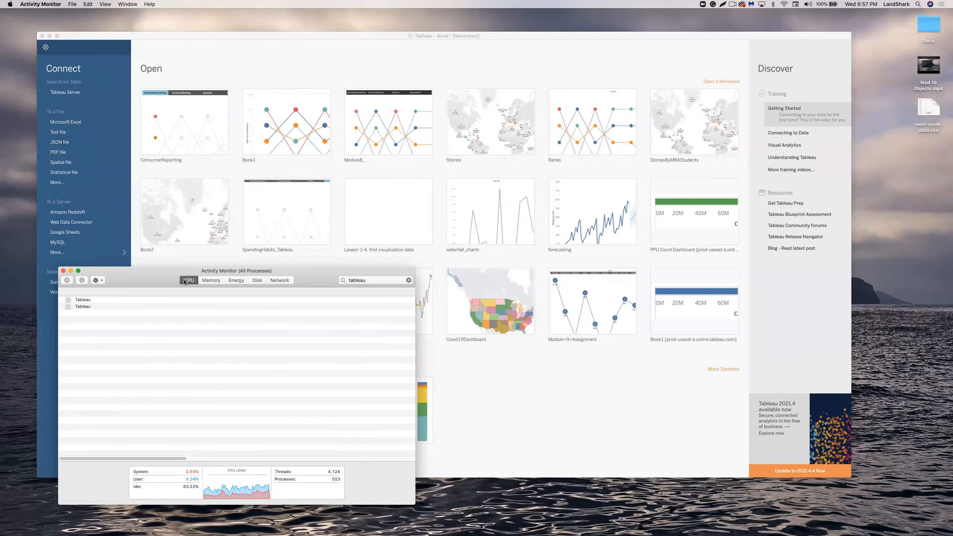
left_click(207, 280)
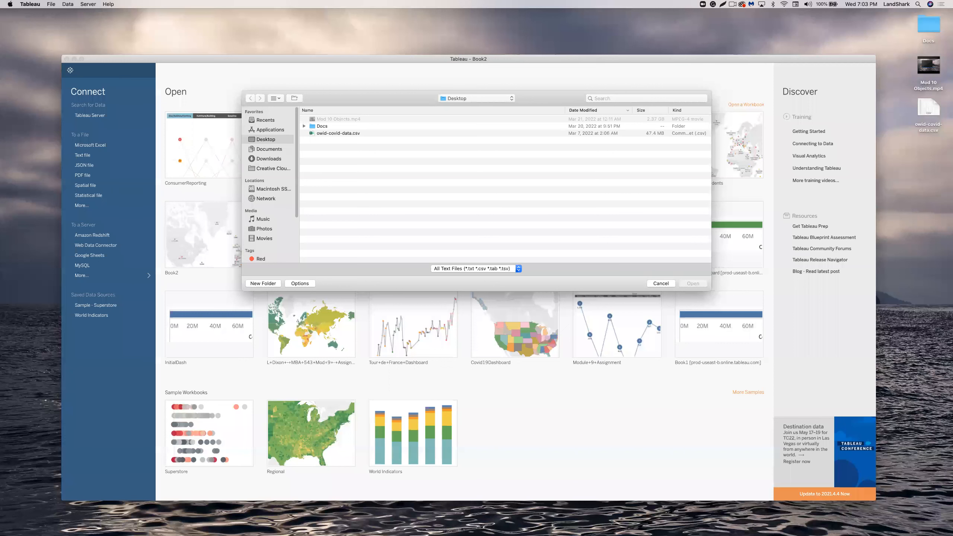
Cancel the open dialog and connect owid-covid-data.csv as a text-file data source.
left_click(661, 283)
left_click(661, 283)
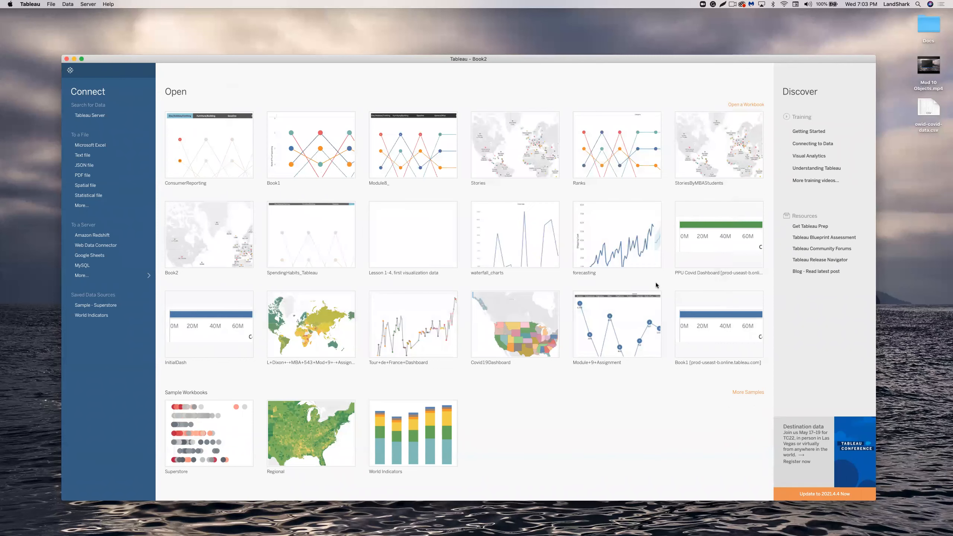
left_click(90, 157)
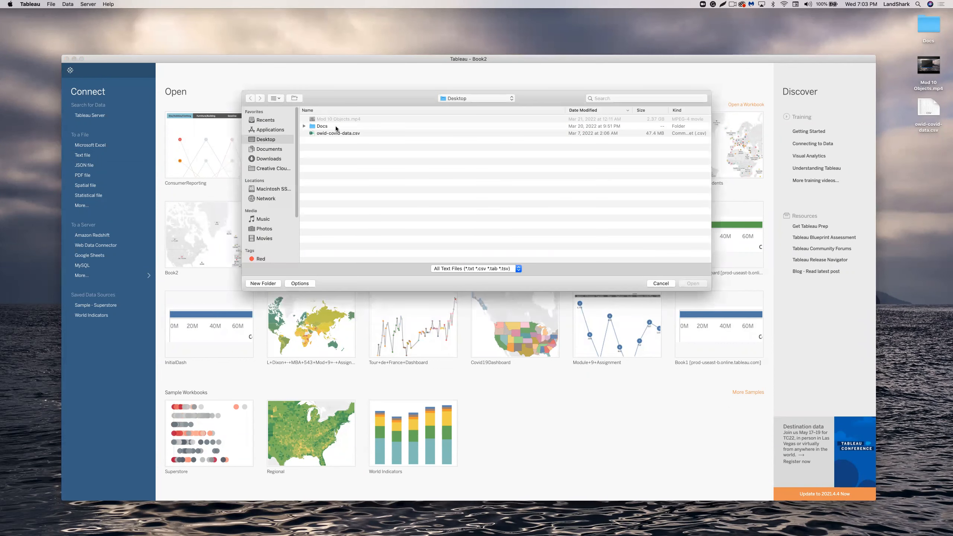
double_click(340, 134)
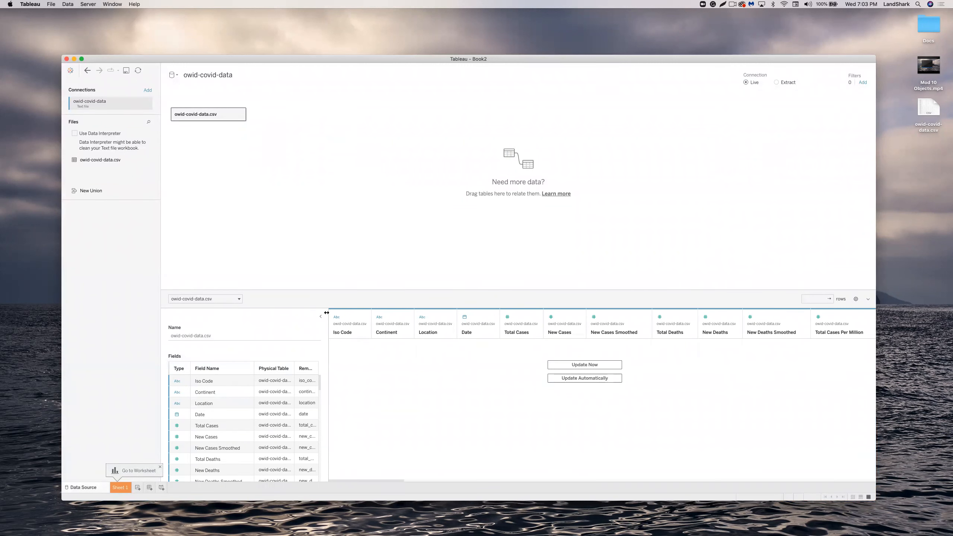
Widen the fields grid, check the New Cases field options, then move to Sheet 1.
left_click_drag(326, 313, 378, 317)
scroll(319, 381, "down", 5)
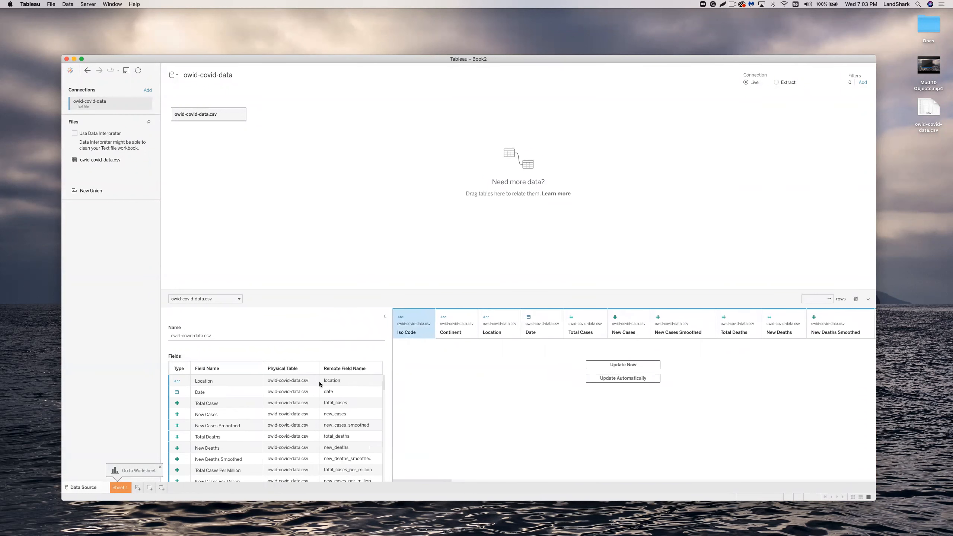
scroll(318, 381, "down", 5)
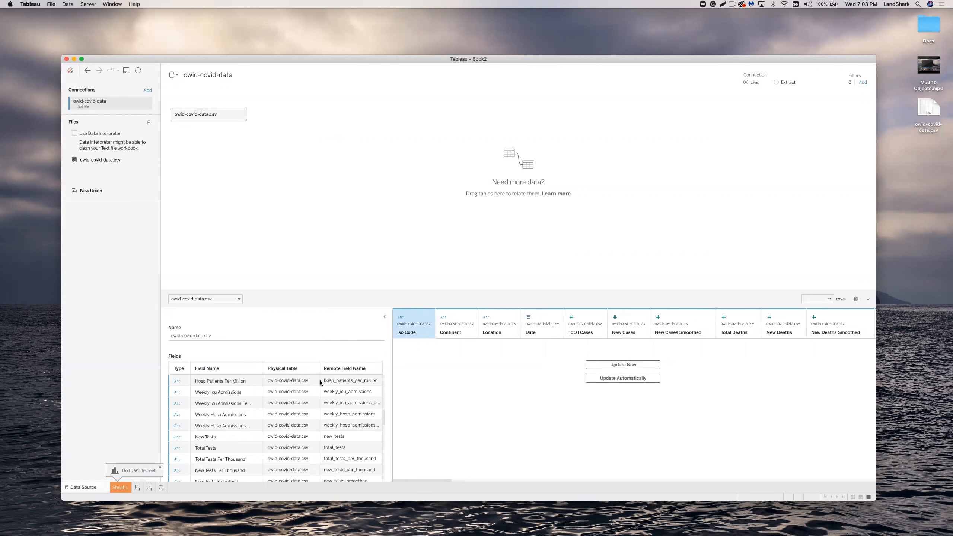
scroll(321, 394, "up", 10)
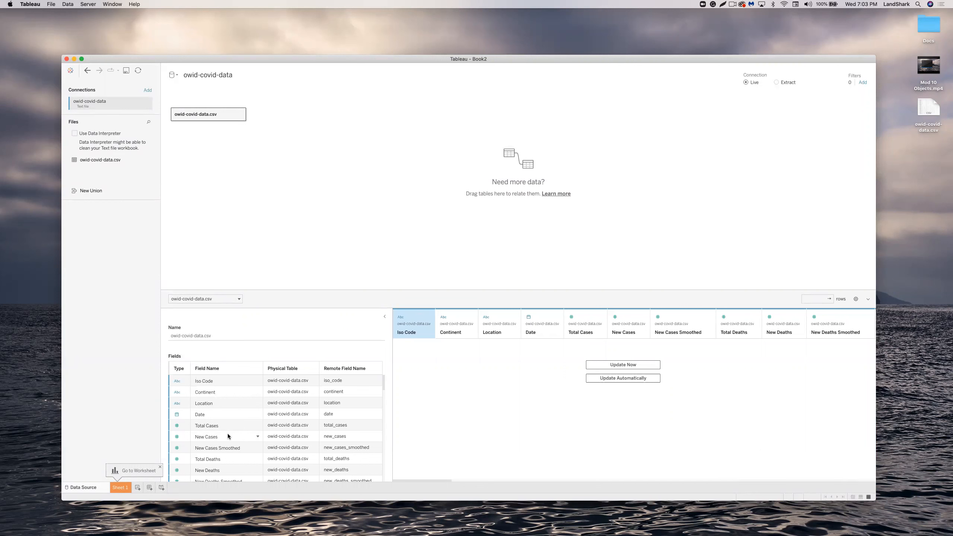
left_click(255, 436)
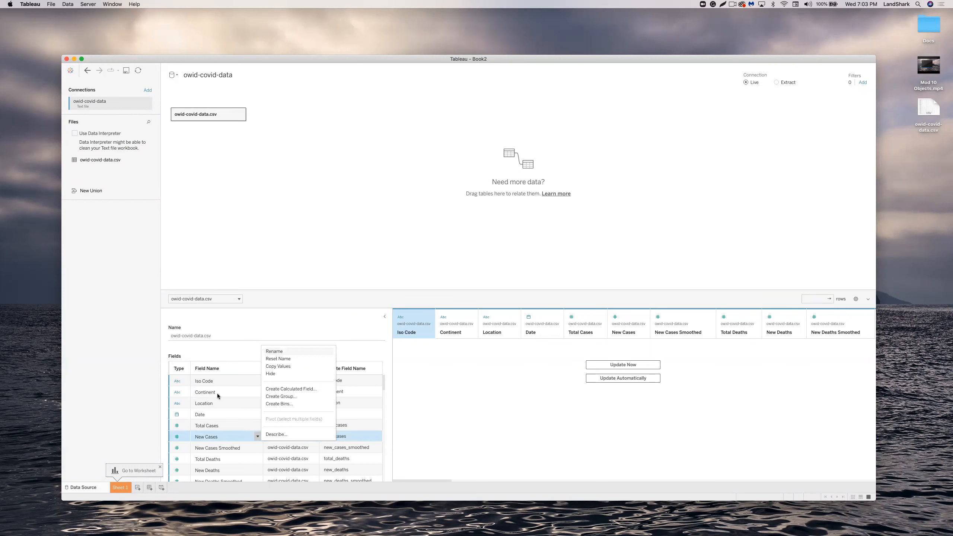
left_click(354, 344)
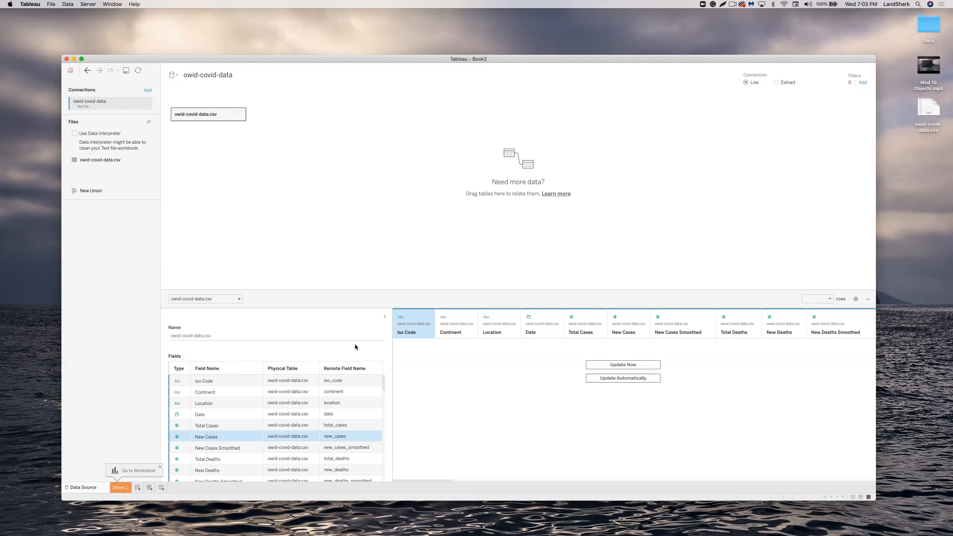
left_click_drag(383, 382, 385, 408)
scroll(384, 410, "down", 6)
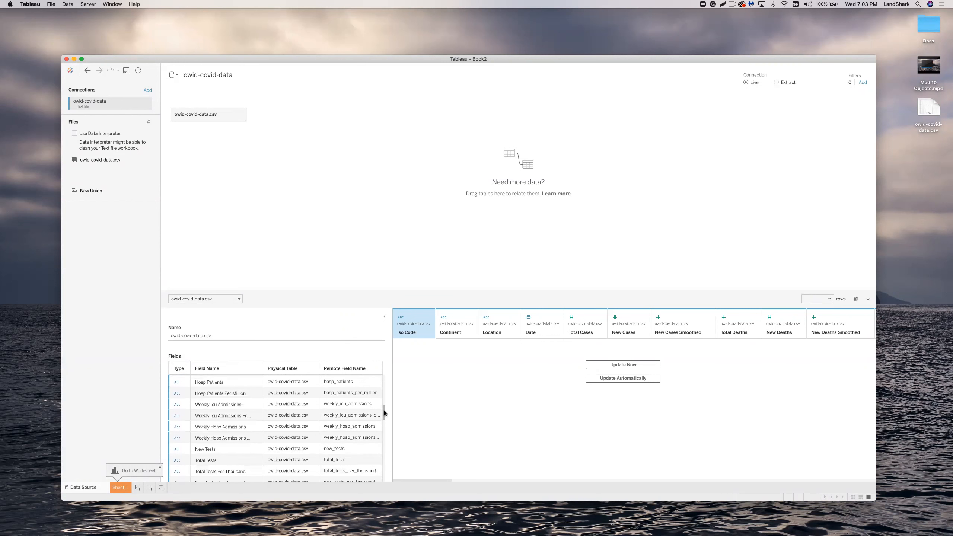
scroll(380, 435, "down", 10)
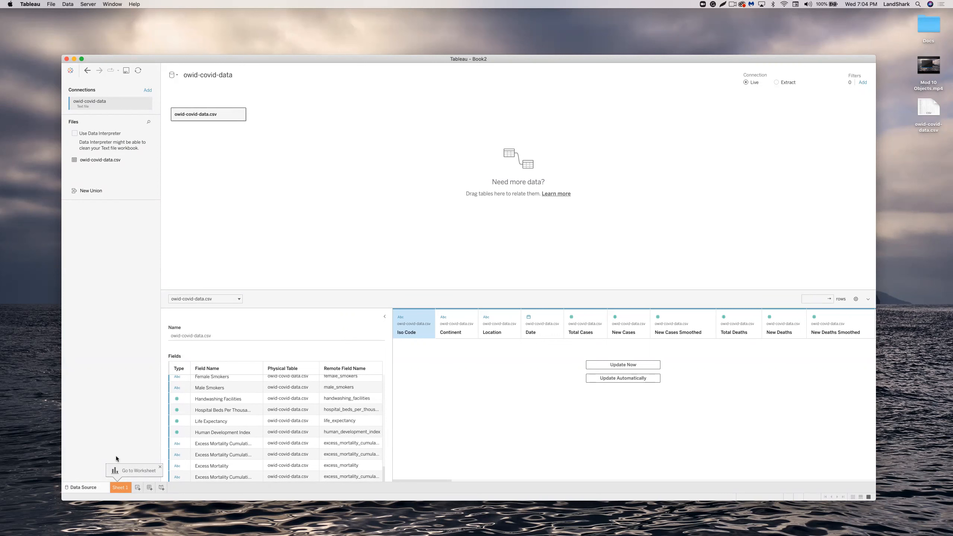
left_click(119, 487)
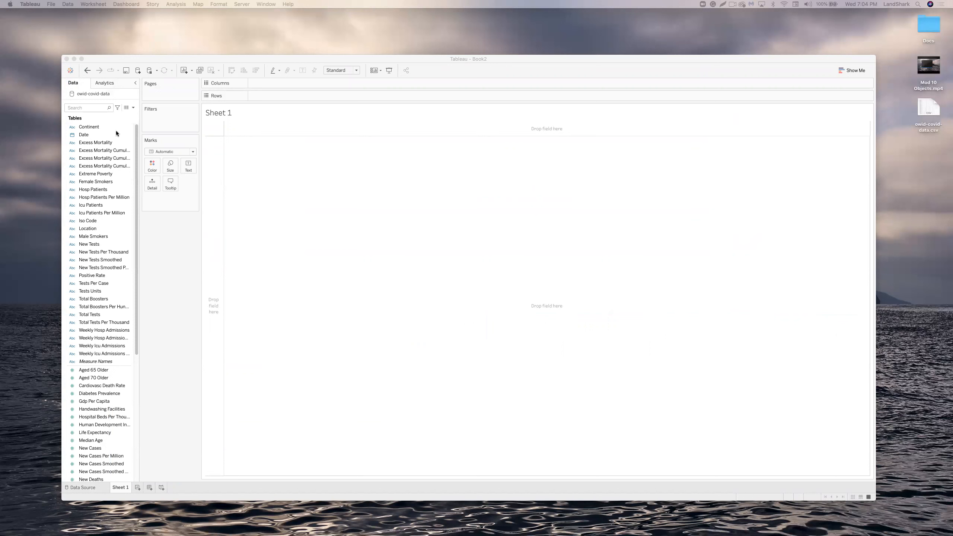
Put Continent on Rows, listing Null, Africa, Asia, Europe, North America, Oceania, South America.
scroll(113, 145, "down", 3)
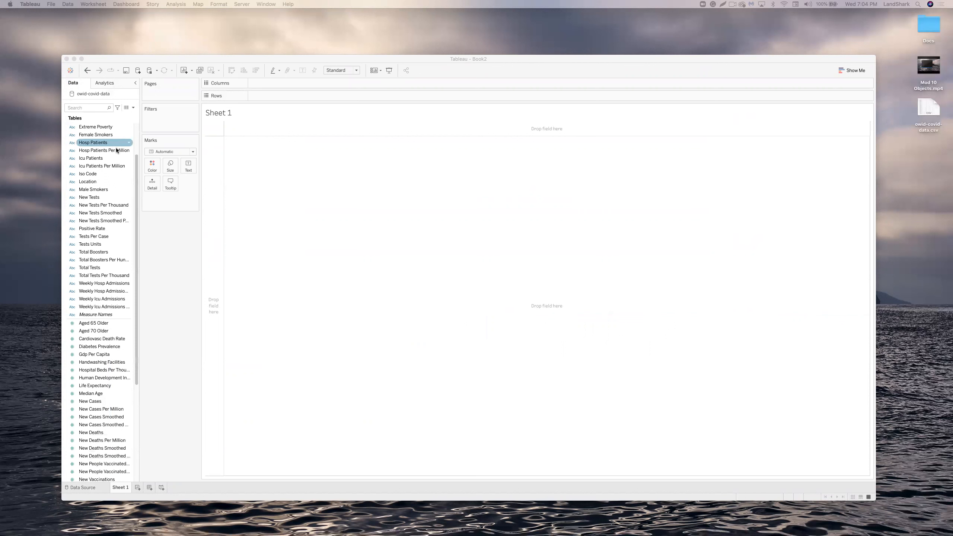
scroll(114, 151, "up", 3)
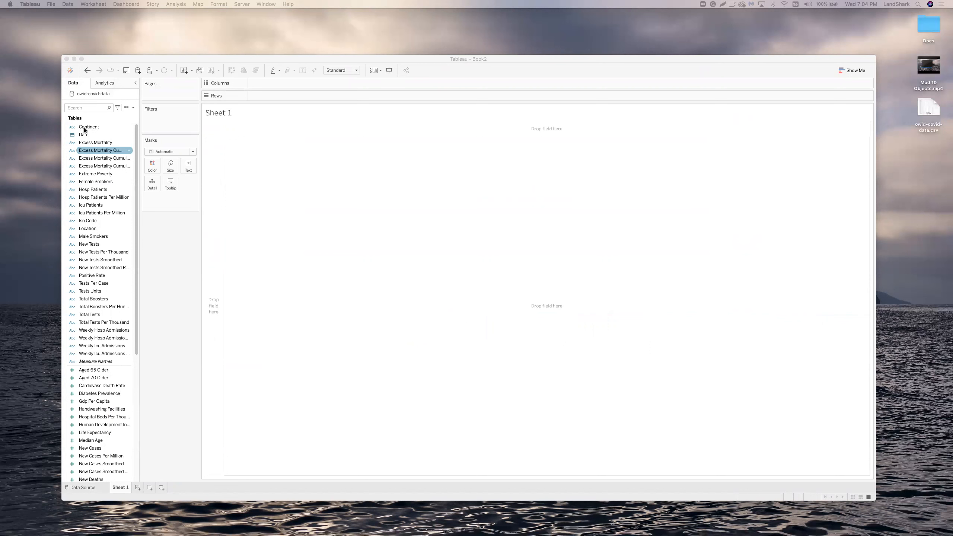
left_click_drag(95, 127, 255, 96)
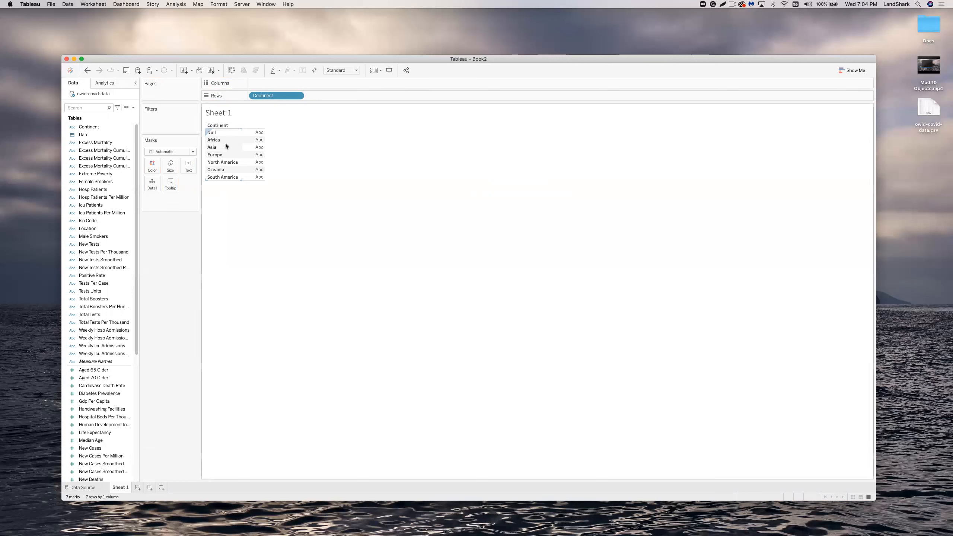
Inspect the context menus of the Asia mark and the Africa header.
right_click(244, 146)
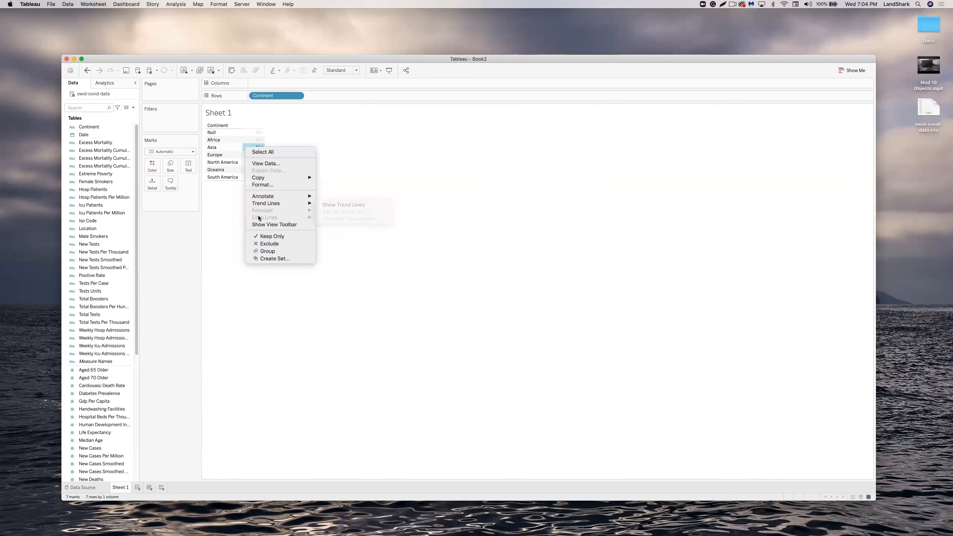
left_click(232, 208)
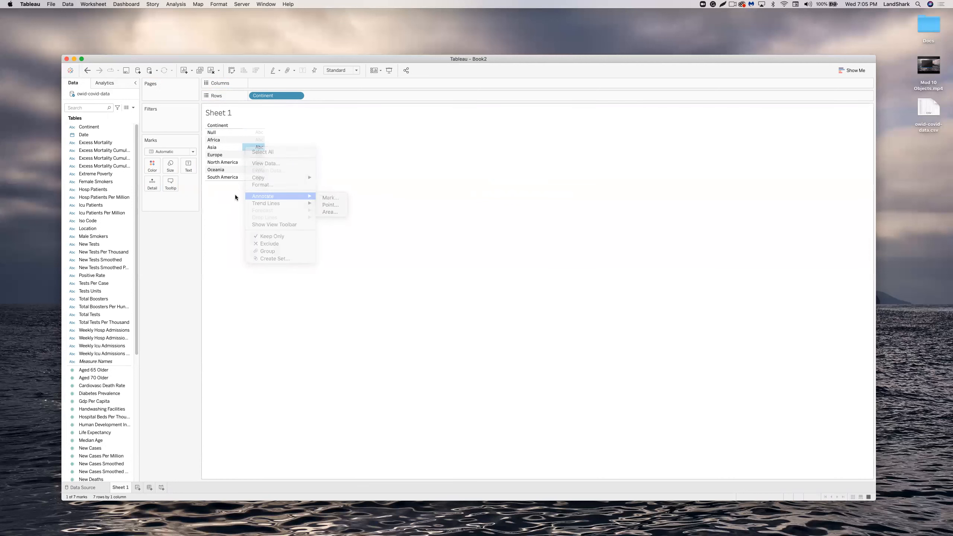
right_click(225, 139)
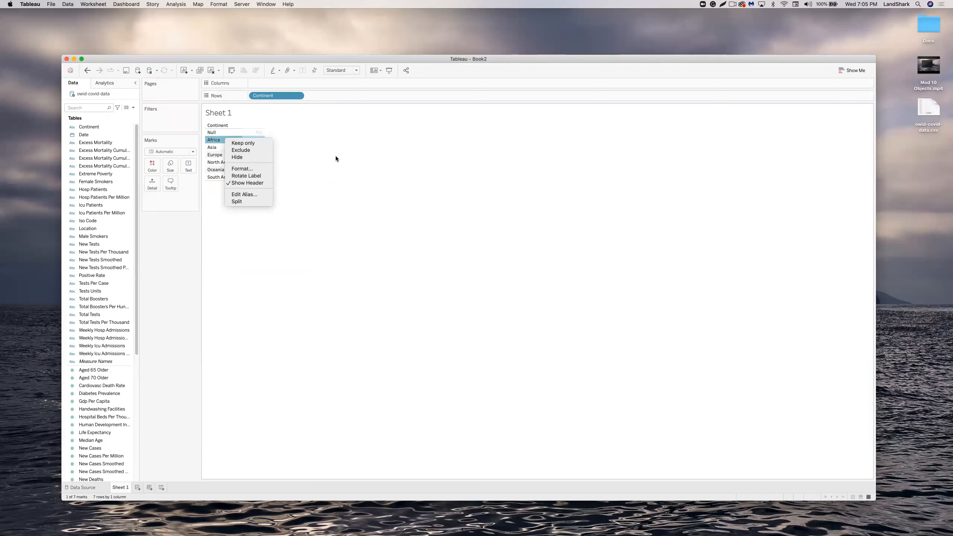
left_click(334, 155)
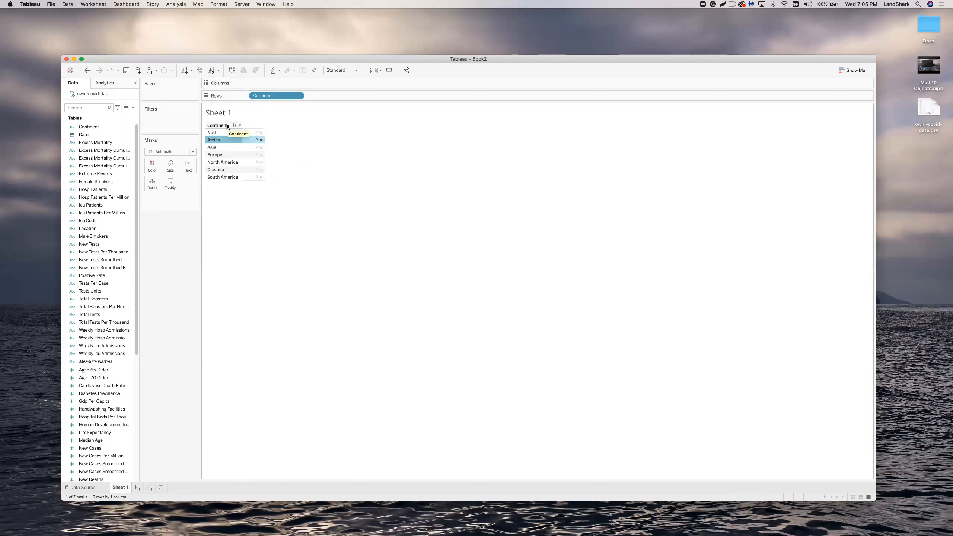
Add SUM(New Cases) to Columns, drawing one horizontal bar per continent.
scroll(138, 173, "down", 3)
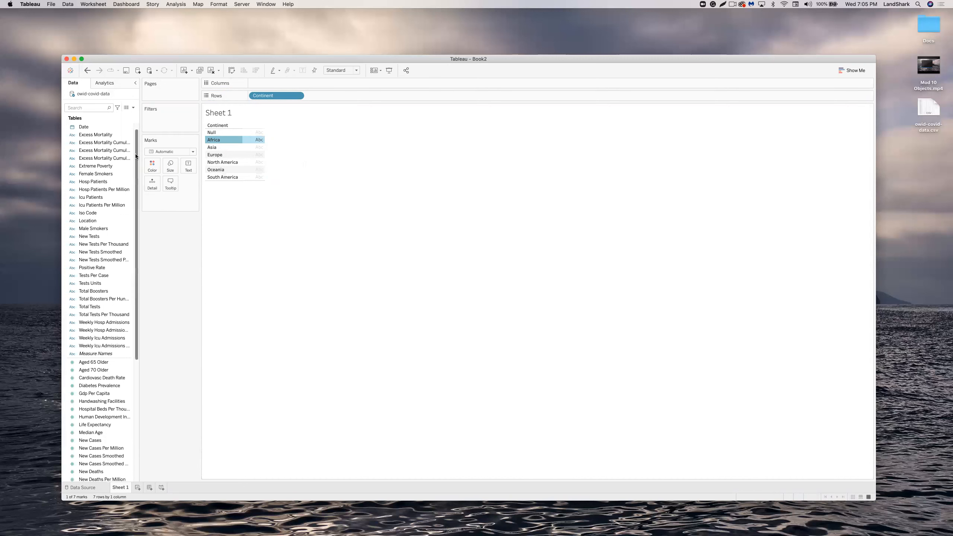
left_click(99, 252)
left_click(96, 260)
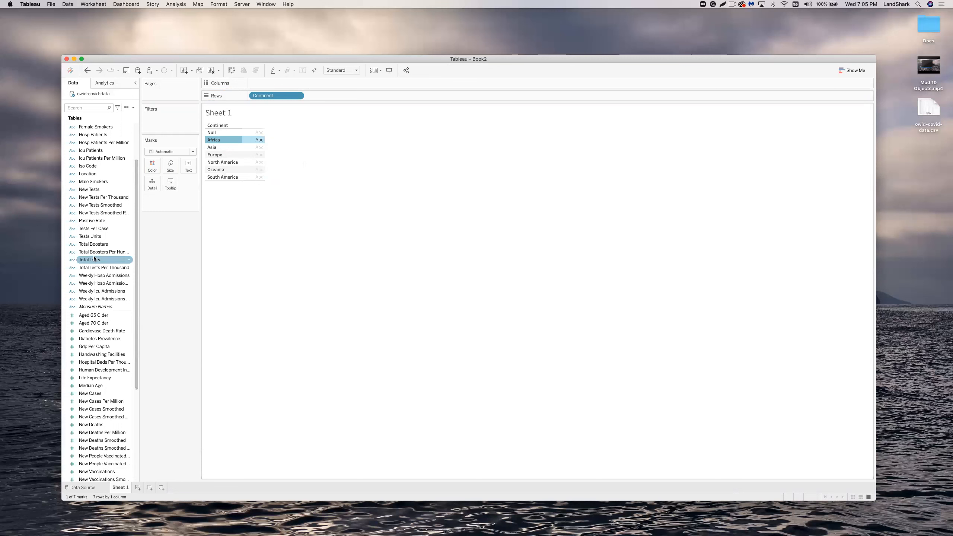
left_click(93, 255)
scroll(93, 248, "down", 5)
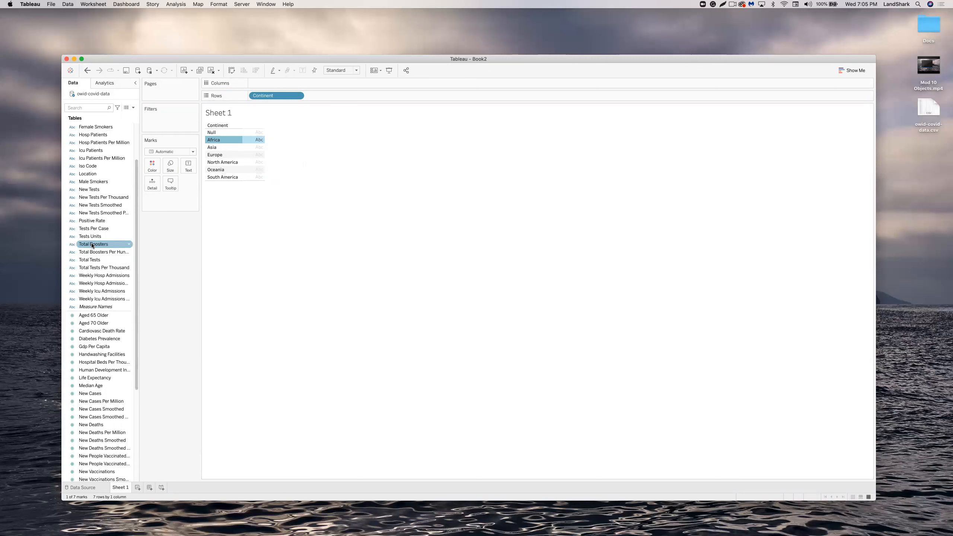
left_click(92, 246)
scroll(92, 246, "up", 6)
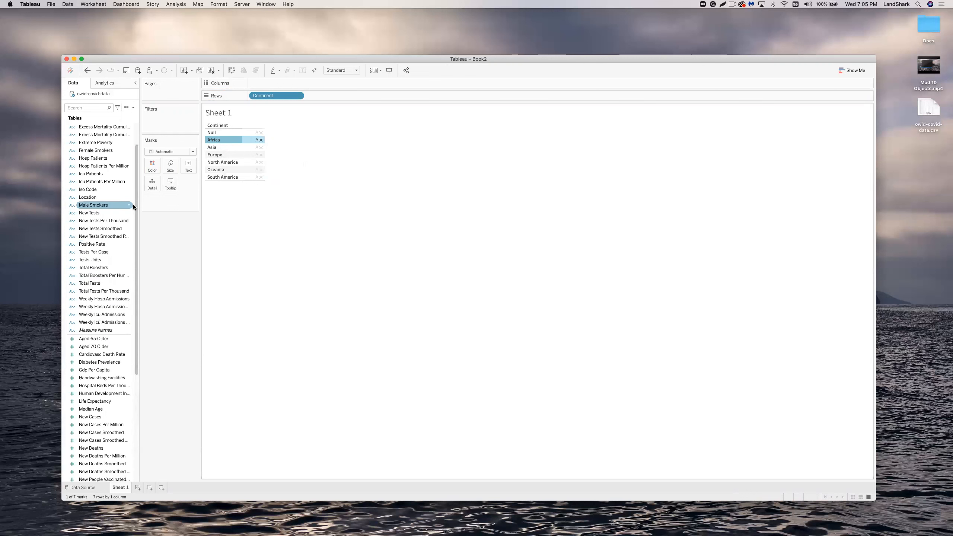
left_click_drag(136, 215, 140, 288)
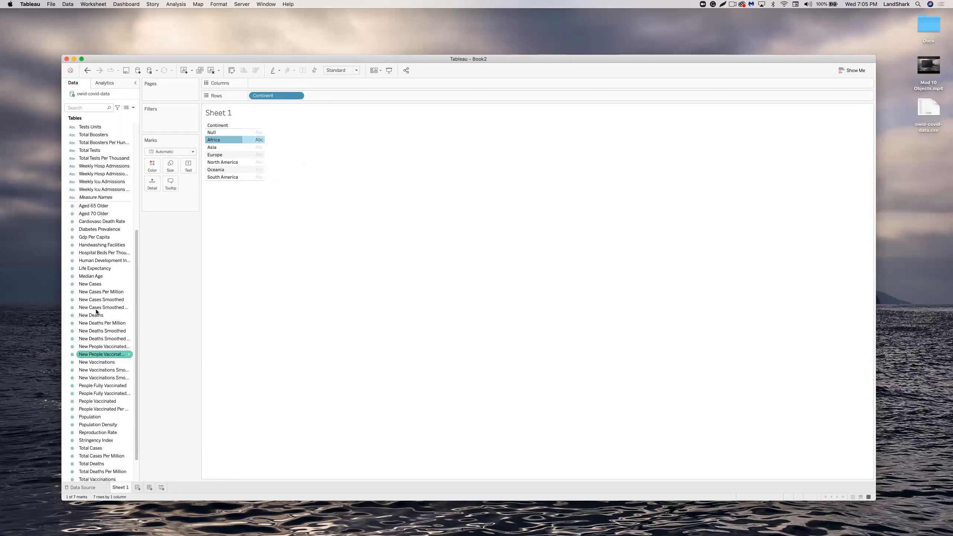
left_click_drag(94, 284, 269, 84)
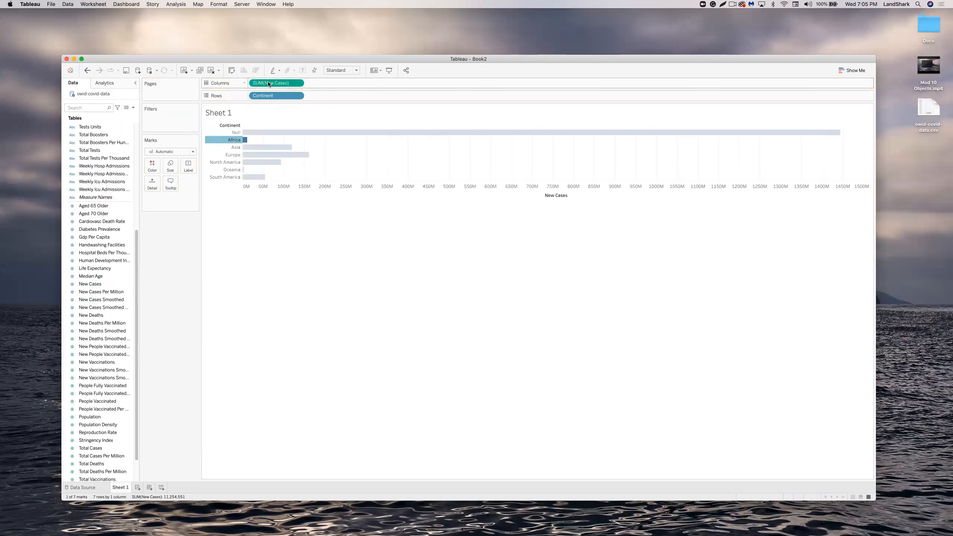
View the underlying data for Africa's bar, showing 11,254,551 new cases.
right_click(253, 132)
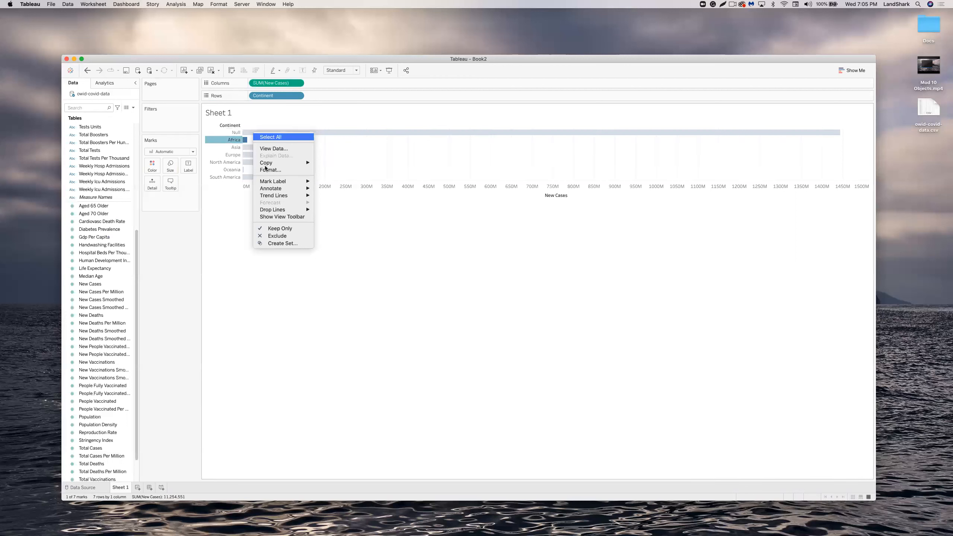
mouse_move(278, 182)
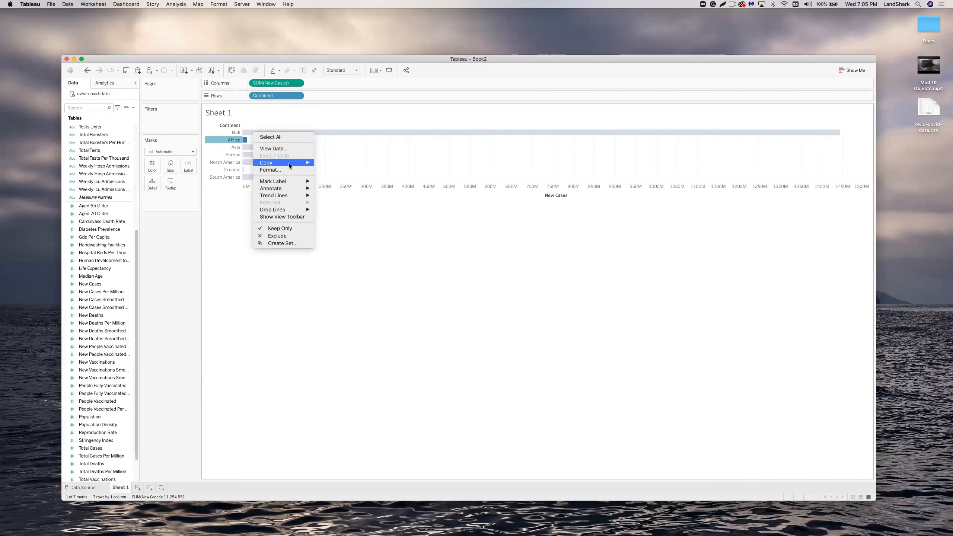
mouse_move(292, 163)
left_click(284, 148)
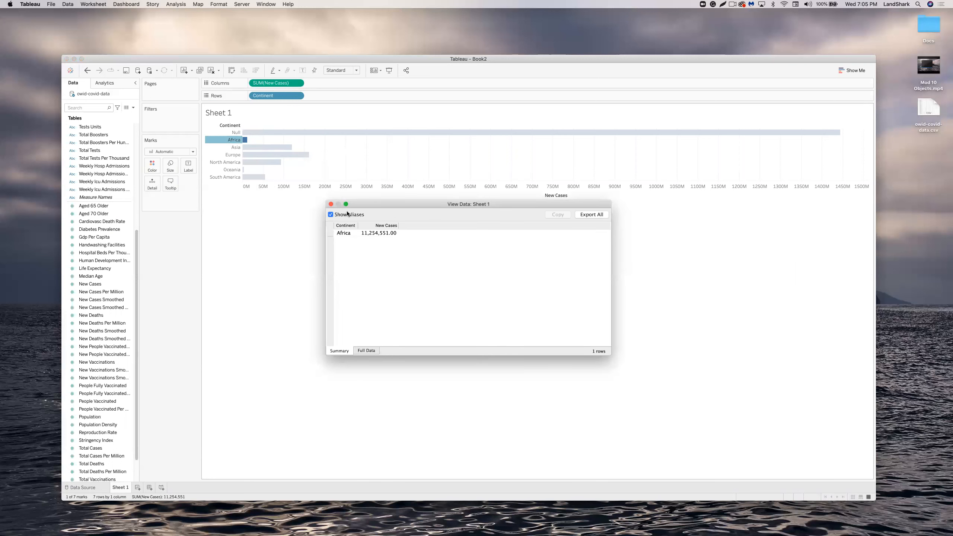
left_click(330, 204)
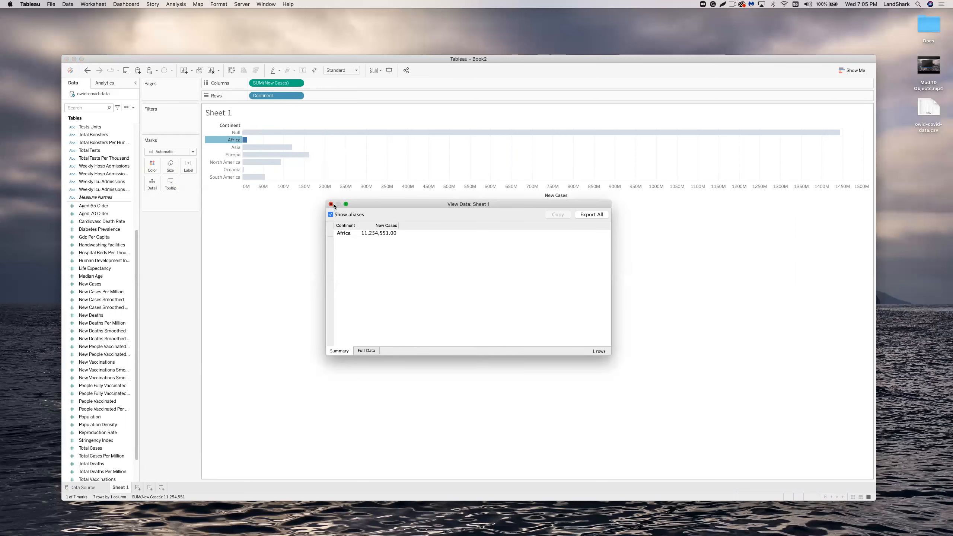
Bring up the options menu of the SUM(New Cases) measure.
right_click(254, 131)
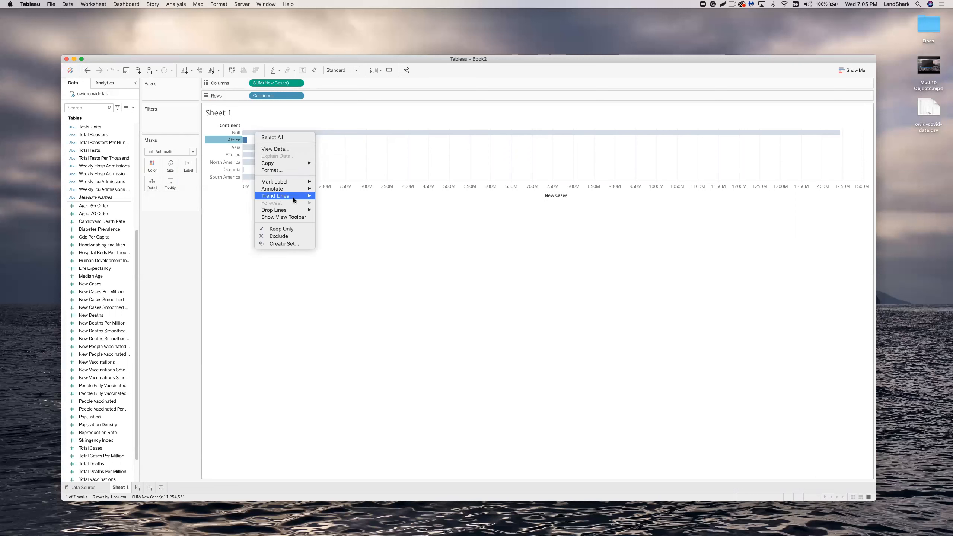
mouse_move(297, 211)
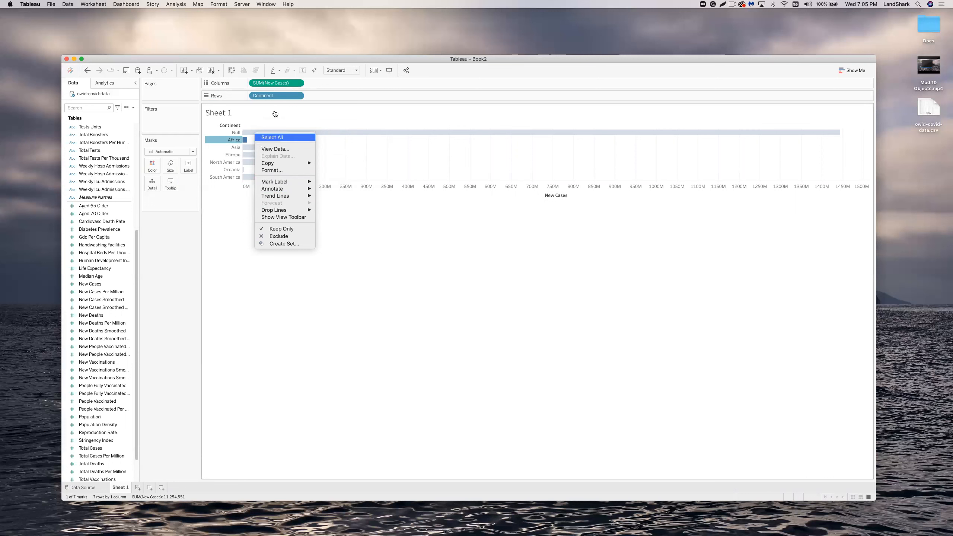
left_click(298, 84)
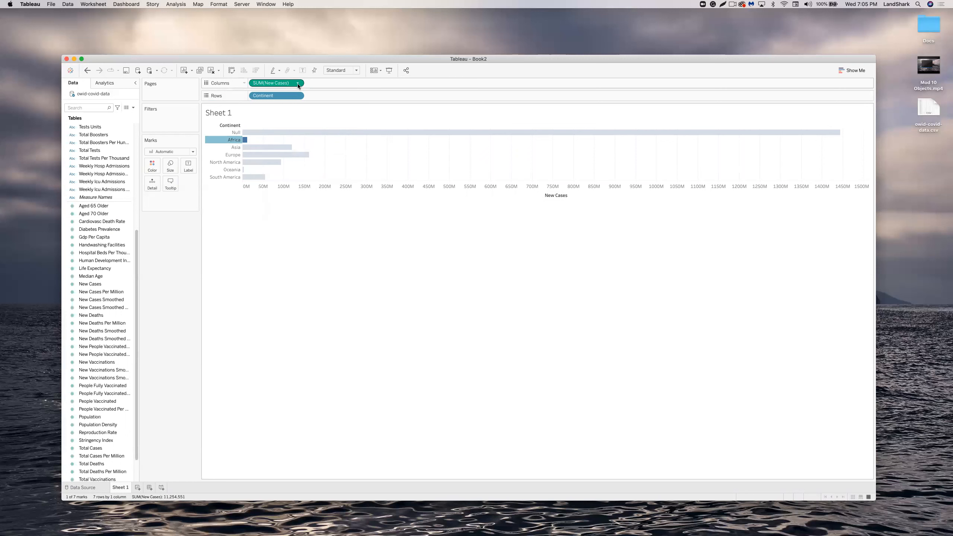
left_click(297, 83)
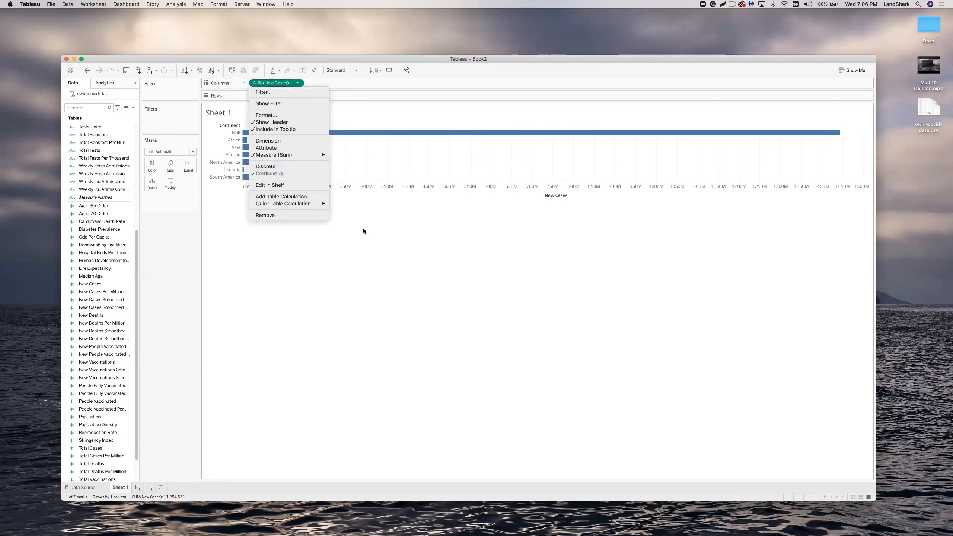
left_click(271, 92)
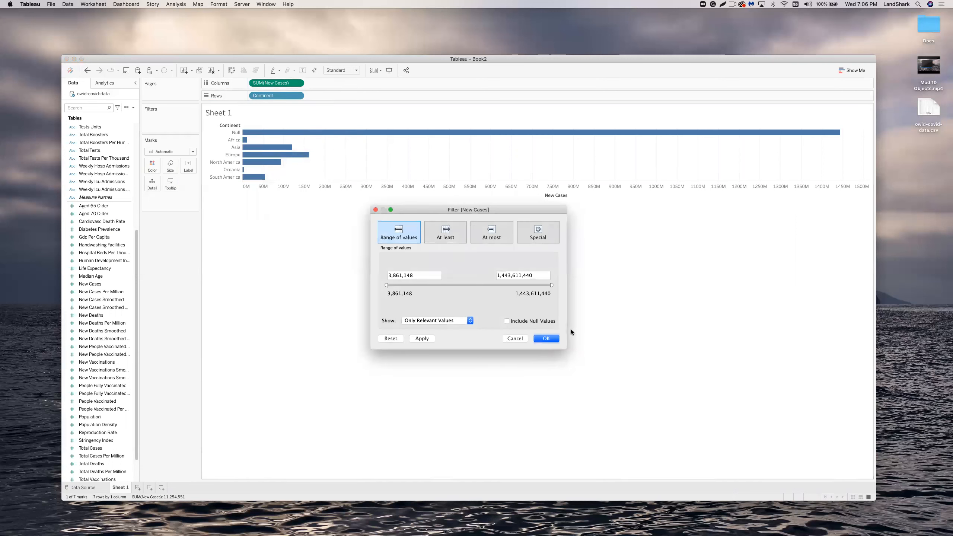
left_click(515, 338)
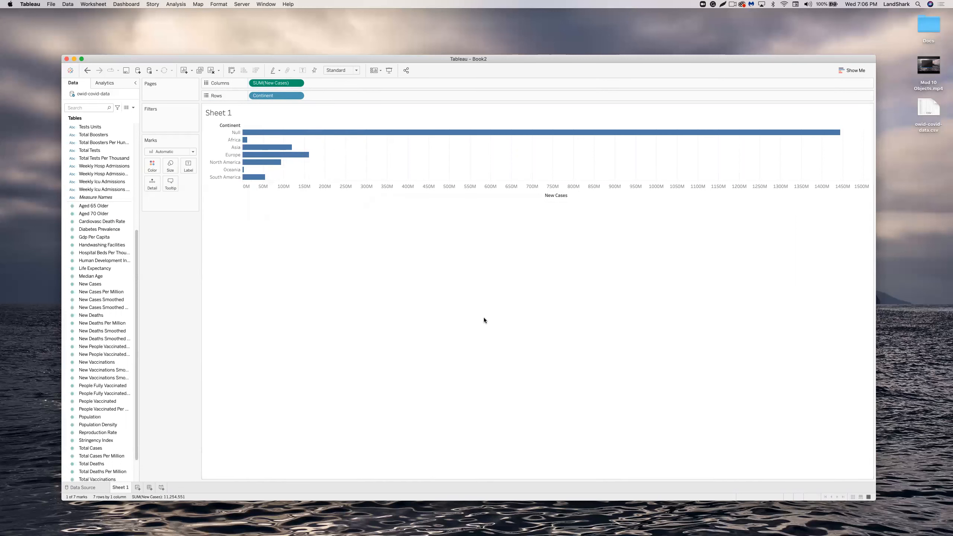
left_click(298, 96)
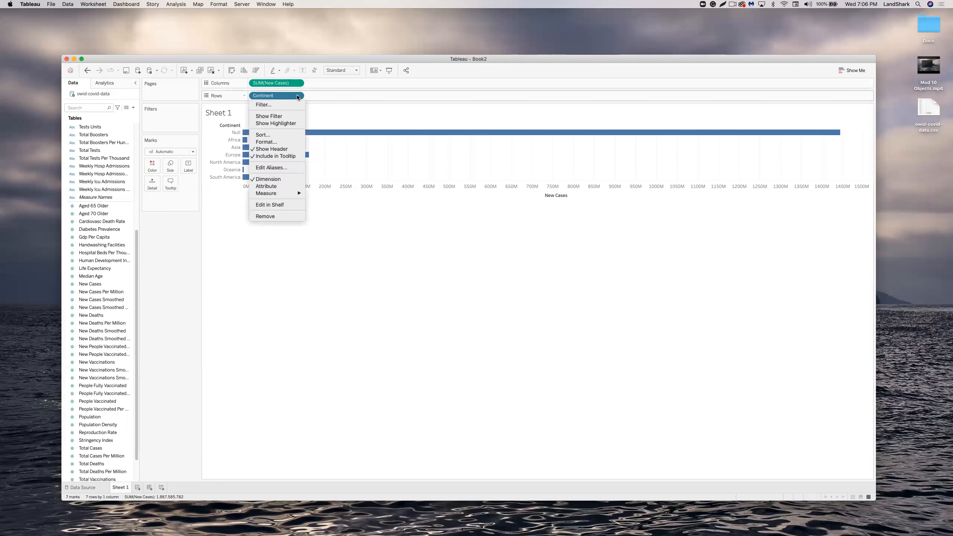
left_click(282, 105)
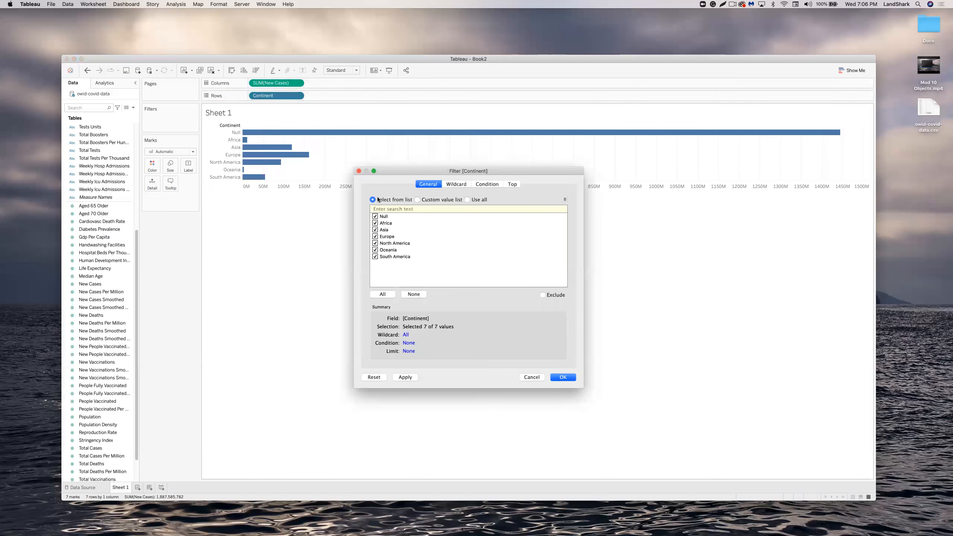
left_click(533, 377)
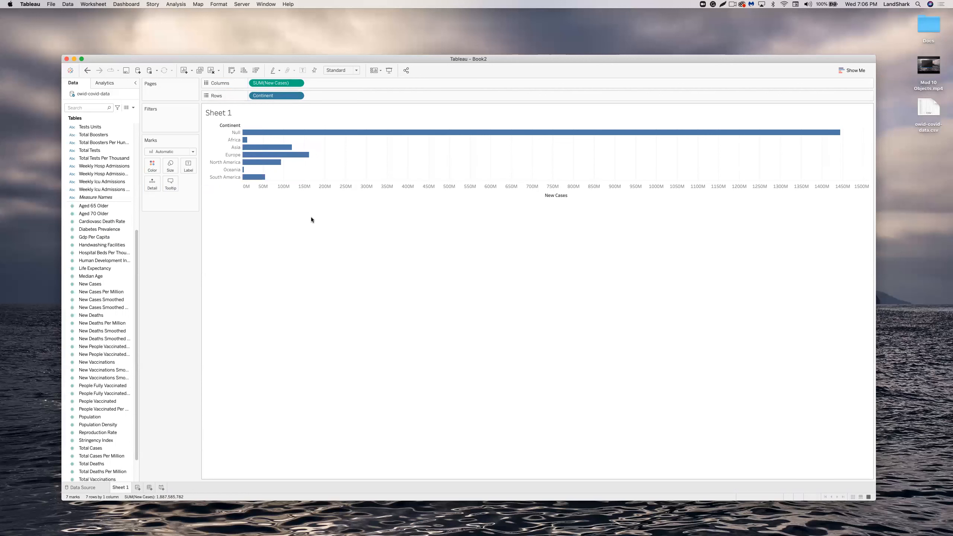
mouse_move(248, 133)
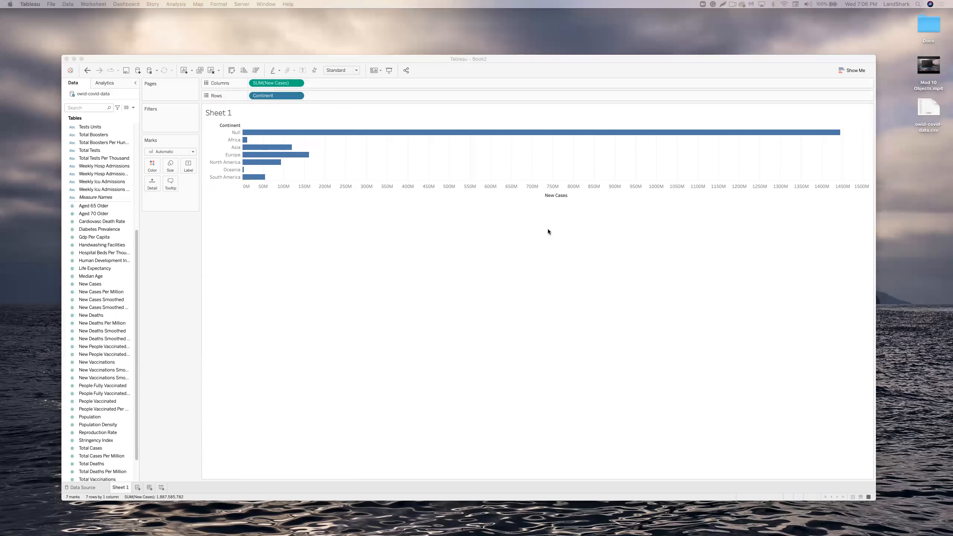
Filter Continent to exclude Null, leaving six continents totalling 443,974,542 new cases.
left_click(296, 95)
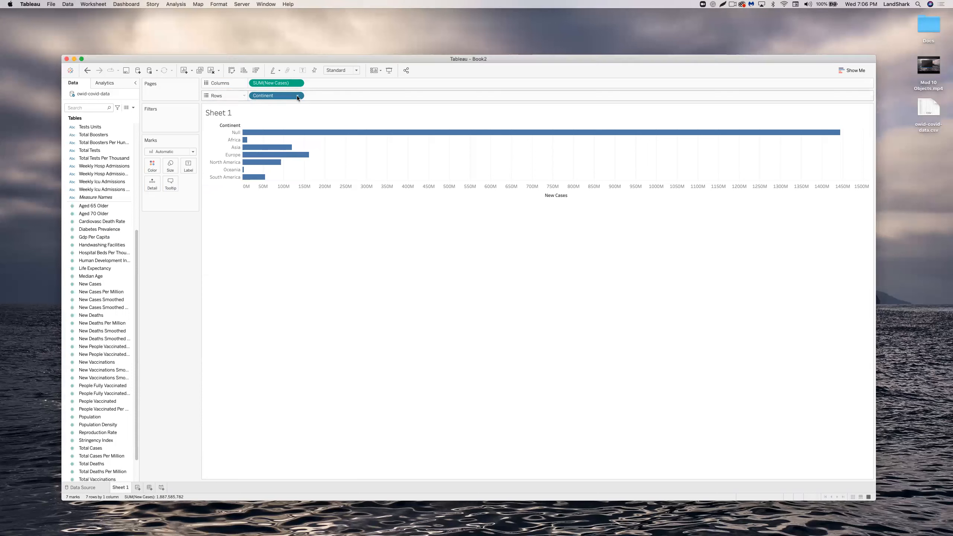
left_click(298, 95)
left_click(283, 105)
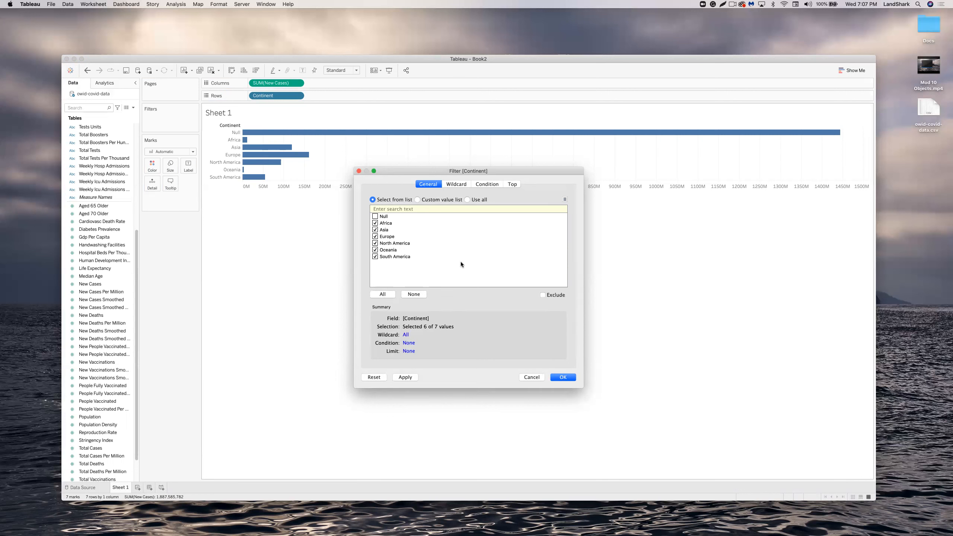
left_click(570, 378)
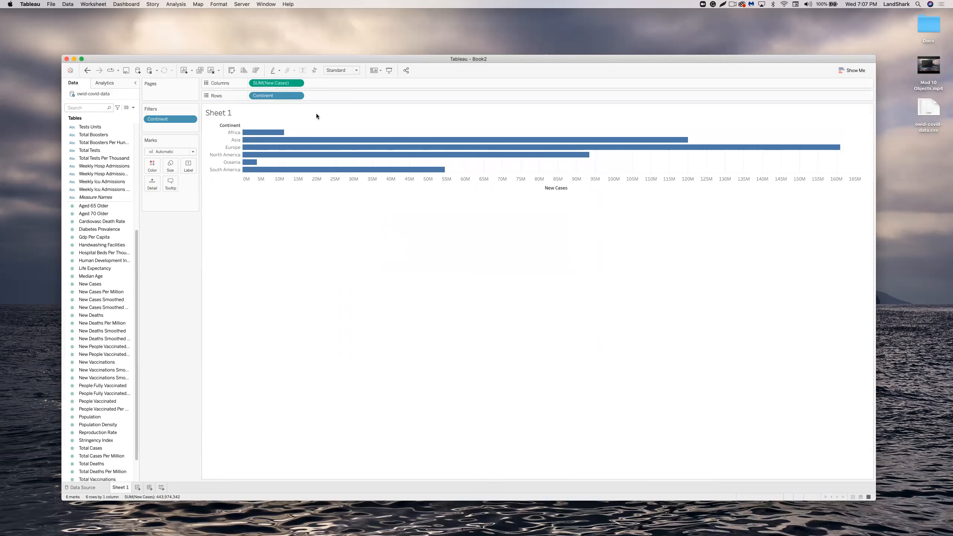
Search for Location, add it to Rows, and remove Continent from Rows.
left_click(97, 108)
type("Locat")
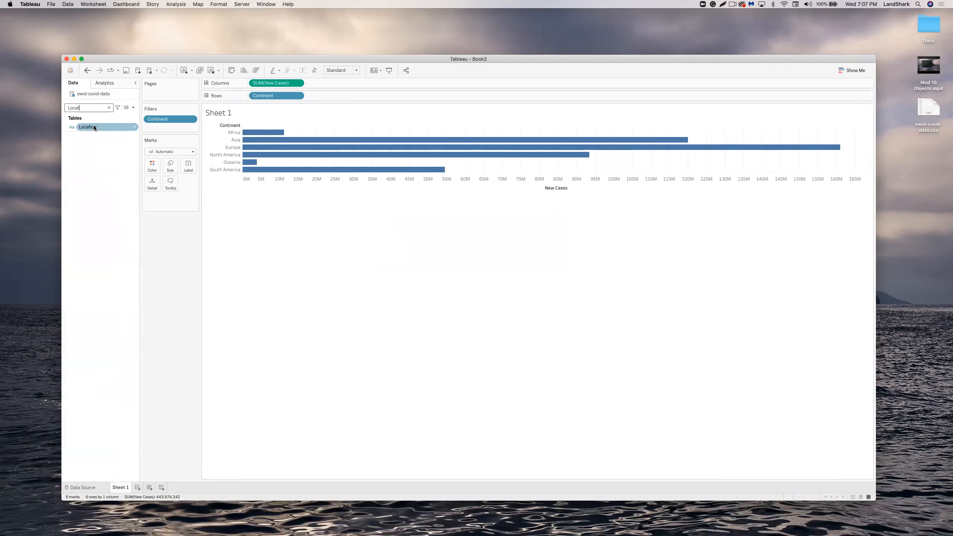
left_click_drag(94, 126, 330, 97)
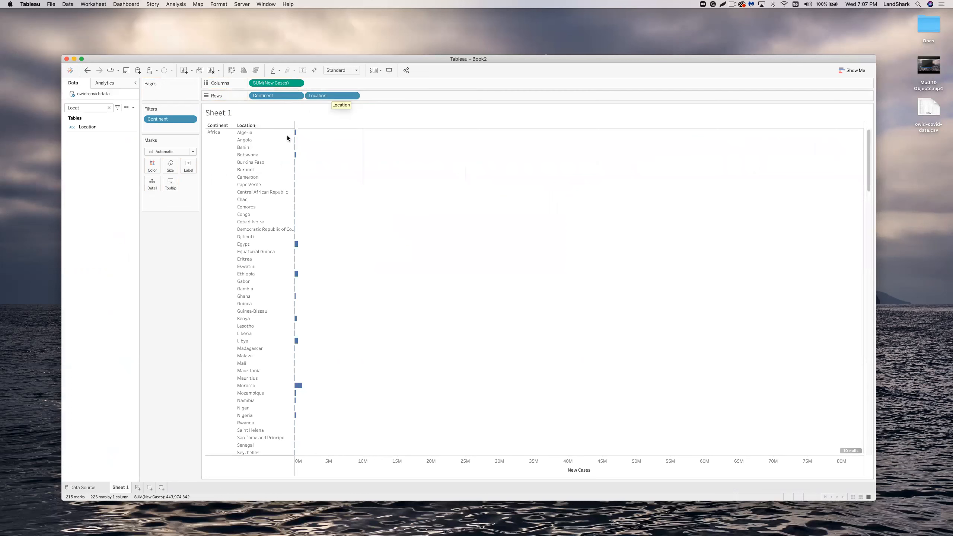
left_click(297, 95)
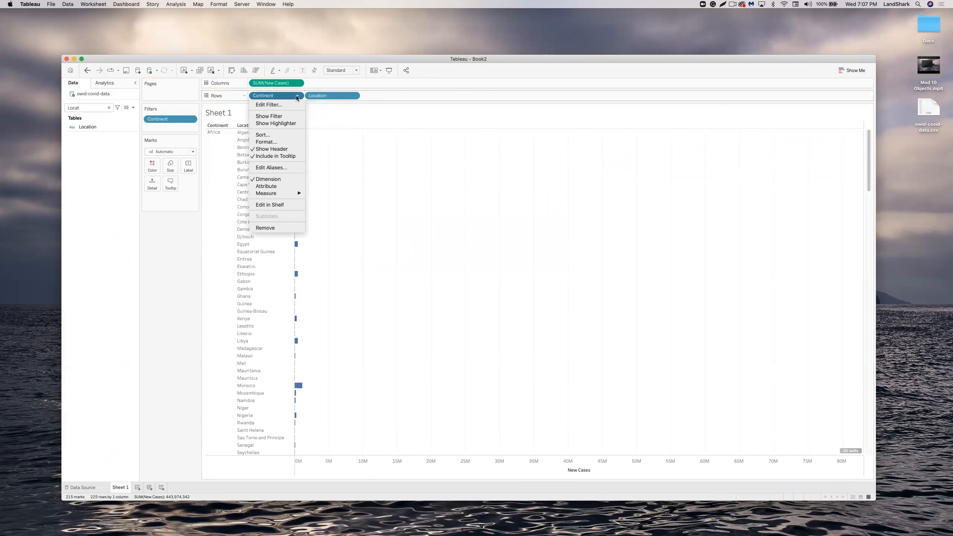
left_click(264, 227)
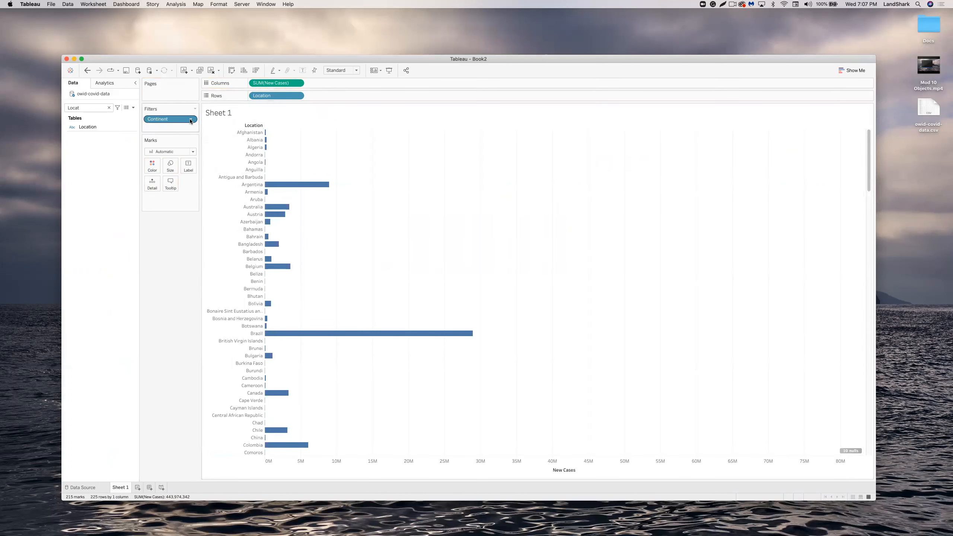
Delete the Continent filter and browse the 228 location bars, World longest.
right_click(176, 119)
left_click(188, 210)
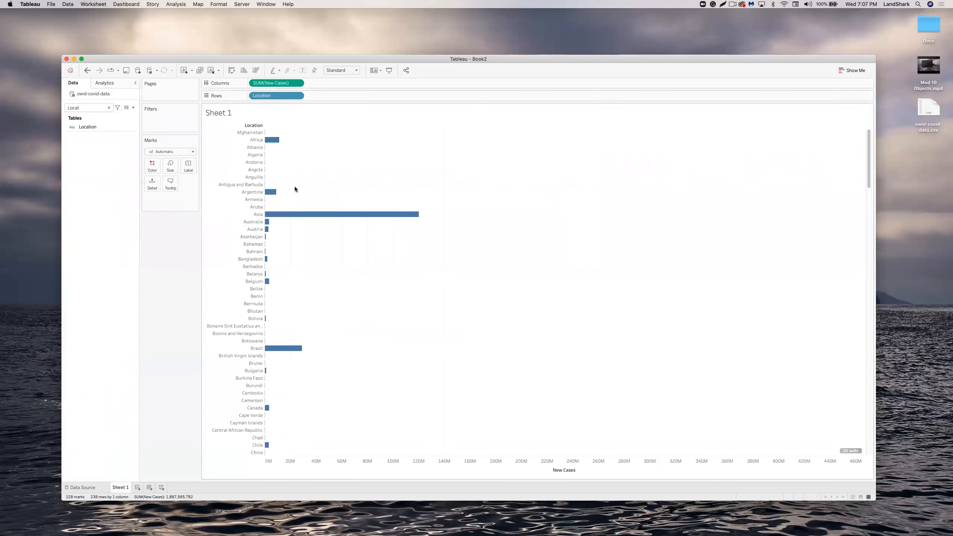
mouse_move(324, 227)
scroll(544, 323, "down", 6)
scroll(532, 307, "down", 10)
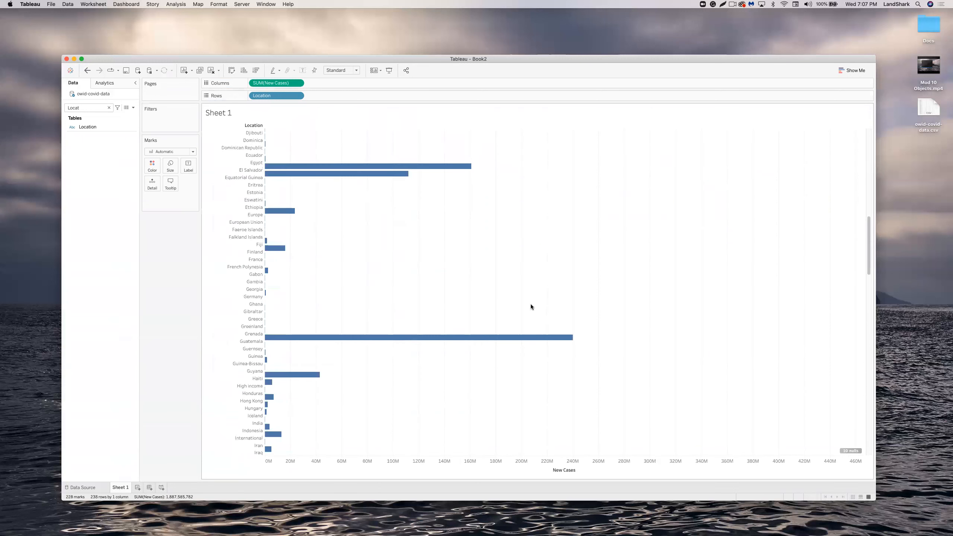
scroll(530, 306, "down", 10)
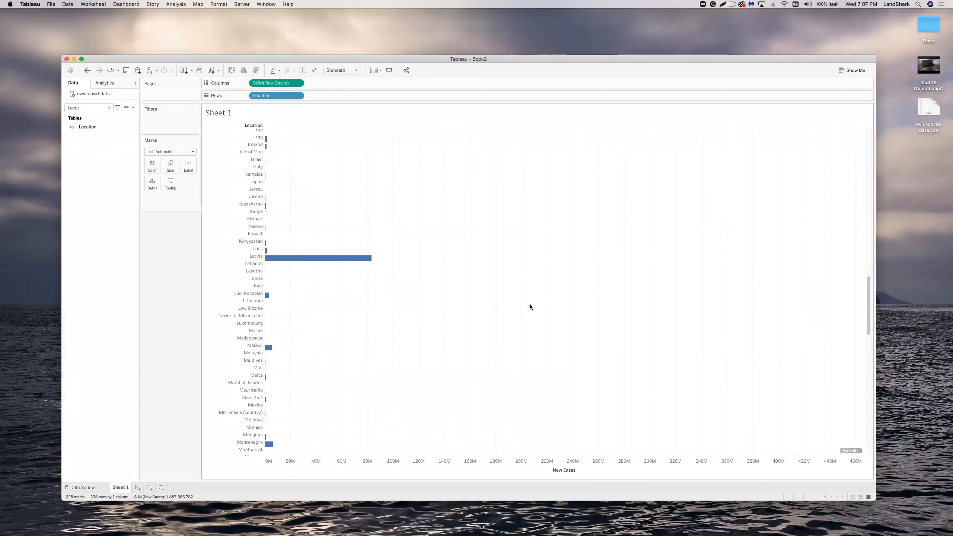
scroll(528, 307, "down", 10)
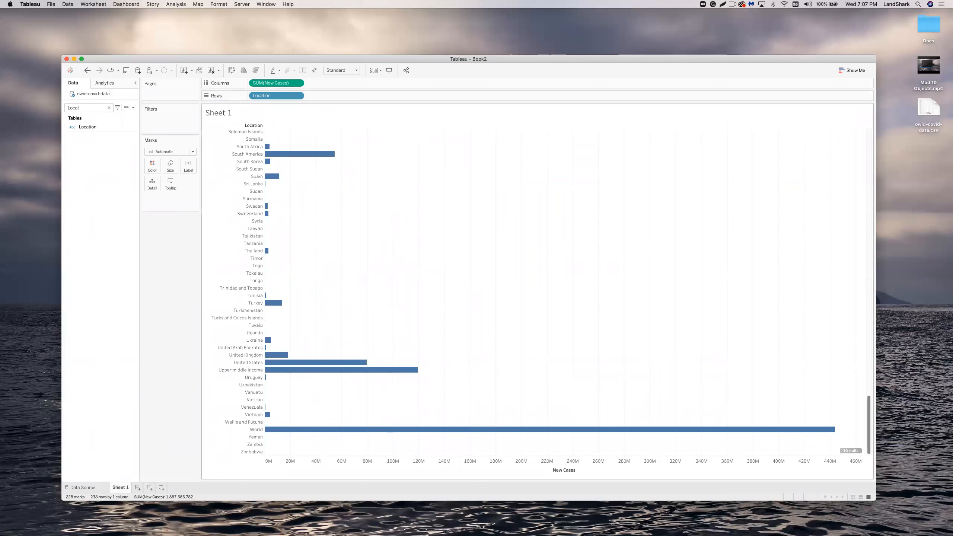
Add Continent to Rows and order the rows as Continent, then Location.
left_click(92, 127)
left_click(97, 107)
type("con")
left_click(92, 127)
left_click_drag(93, 127, 320, 95)
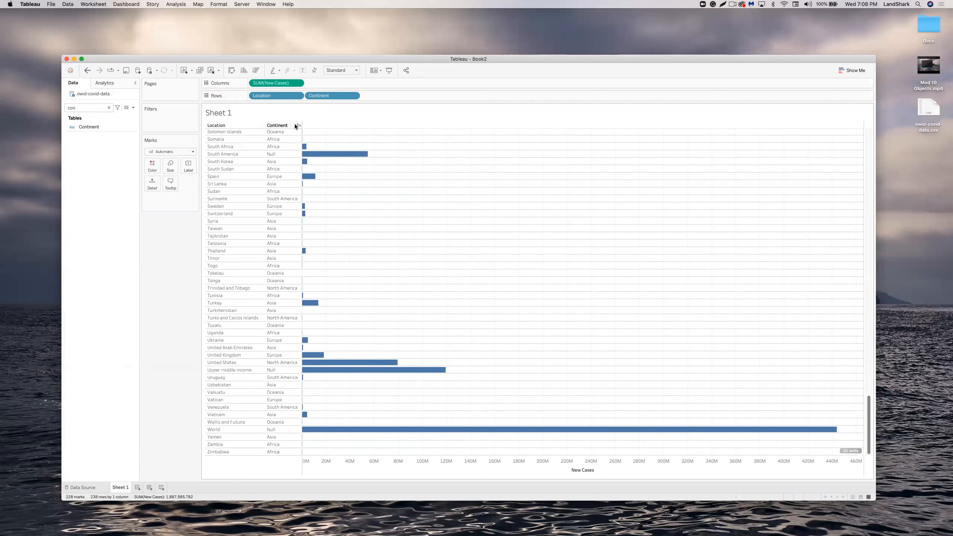
left_click(298, 125)
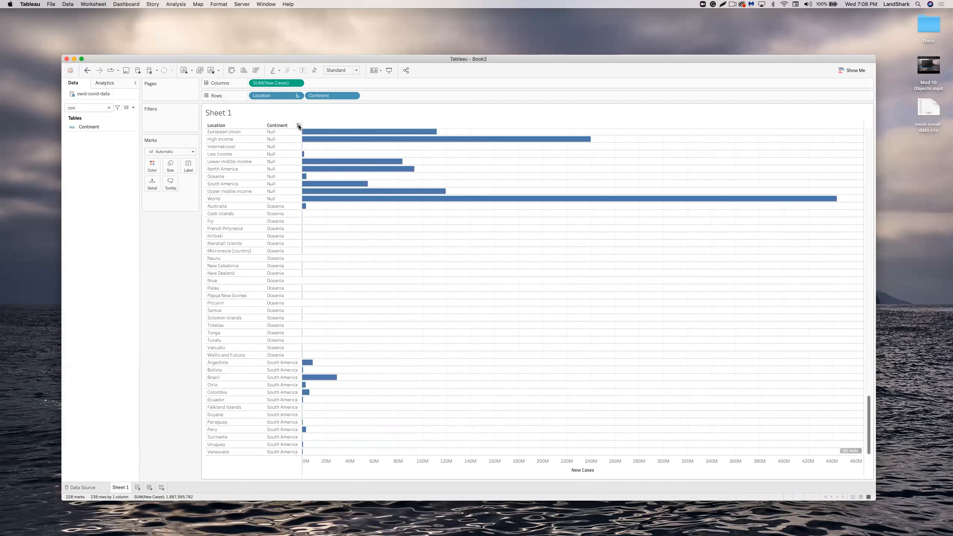
left_click(297, 126)
left_click(298, 126)
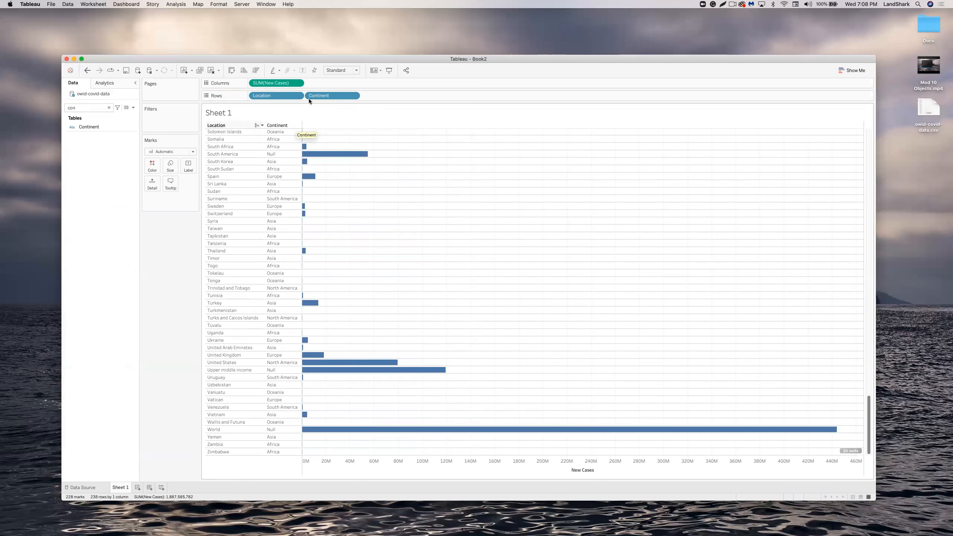
left_click_drag(308, 95, 365, 93)
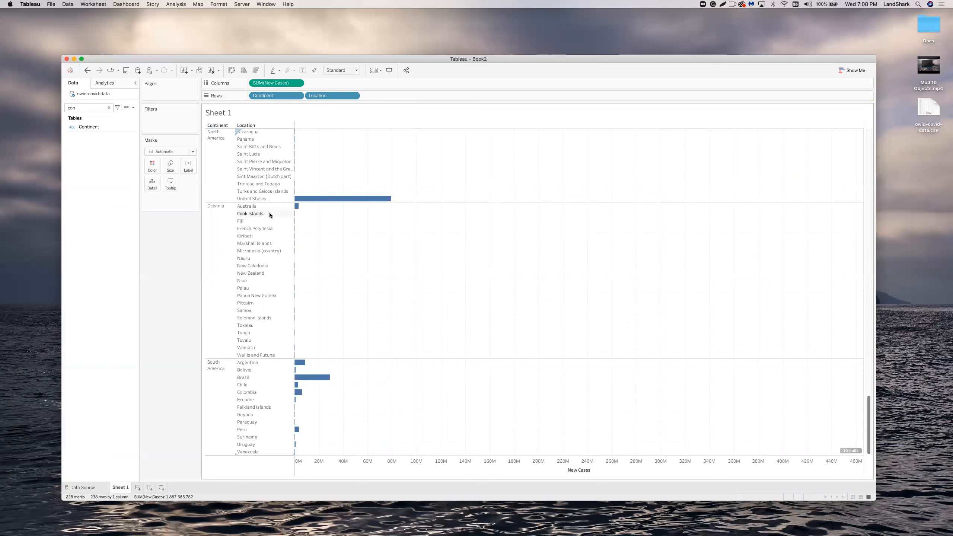
Drag Location onto Filters to bring up its 238-value filter dialog.
scroll(270, 213, "up", 15)
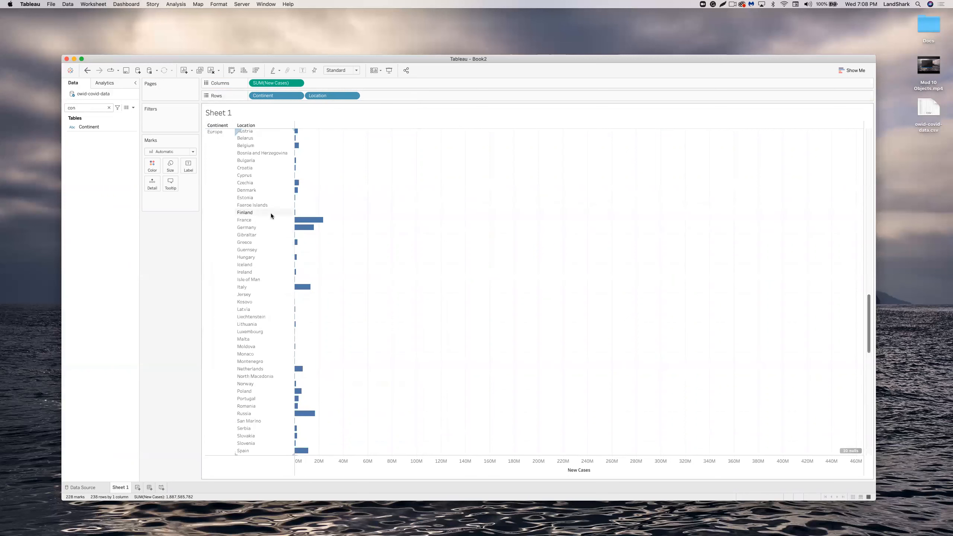
scroll(271, 213, "up", 20)
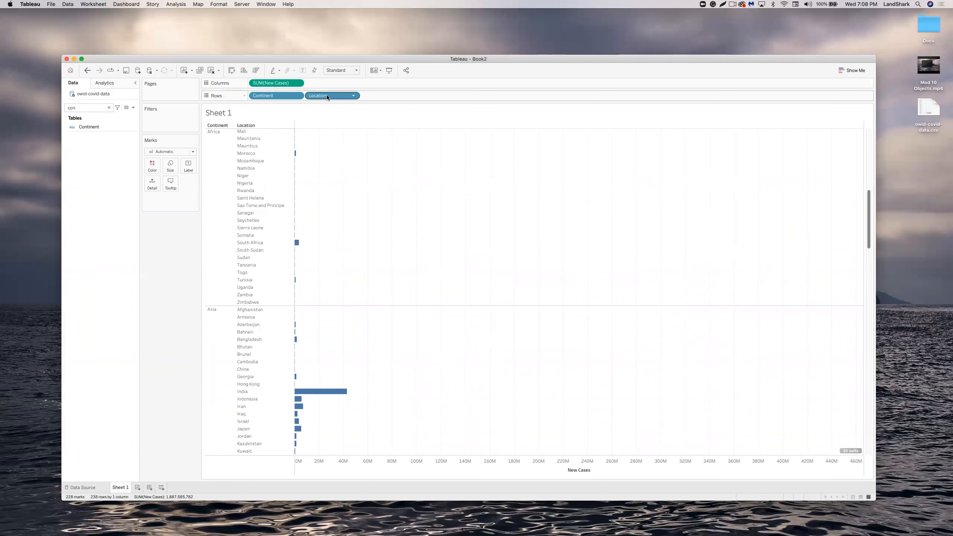
left_click_drag(327, 97, 171, 117)
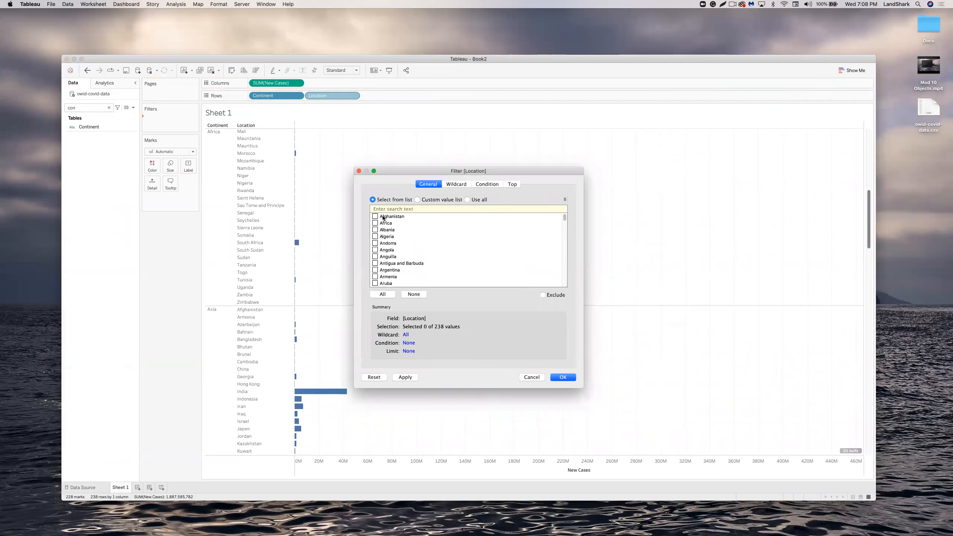
In the Location filter list, check Africa, Asia and United States.
scroll(424, 246, "down", 8)
scroll(425, 248, "down", 15)
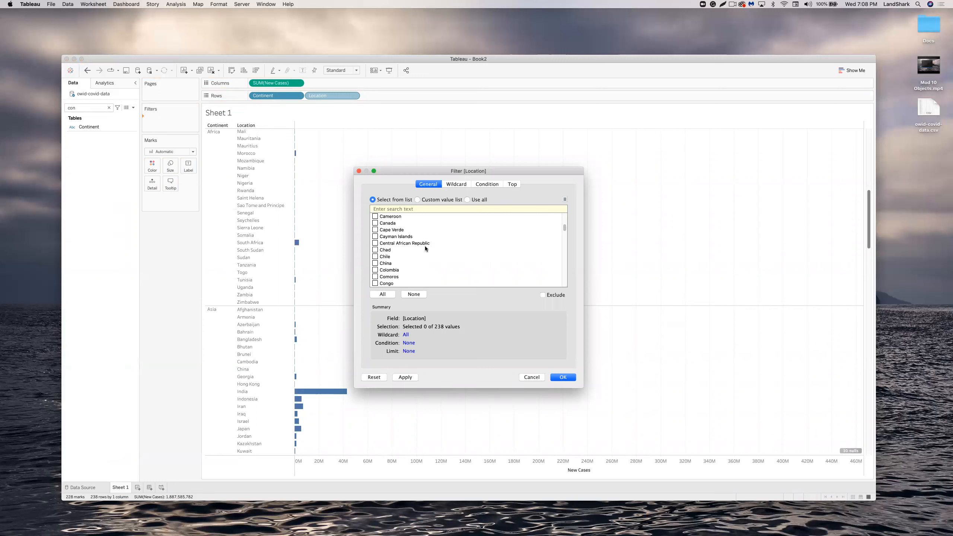
scroll(426, 247, "down", 8)
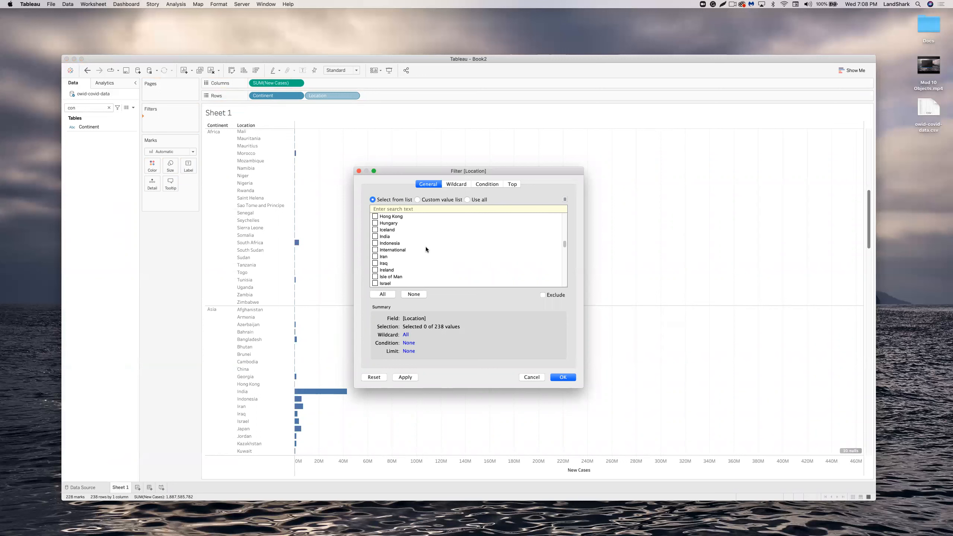
scroll(449, 254, "down", 15)
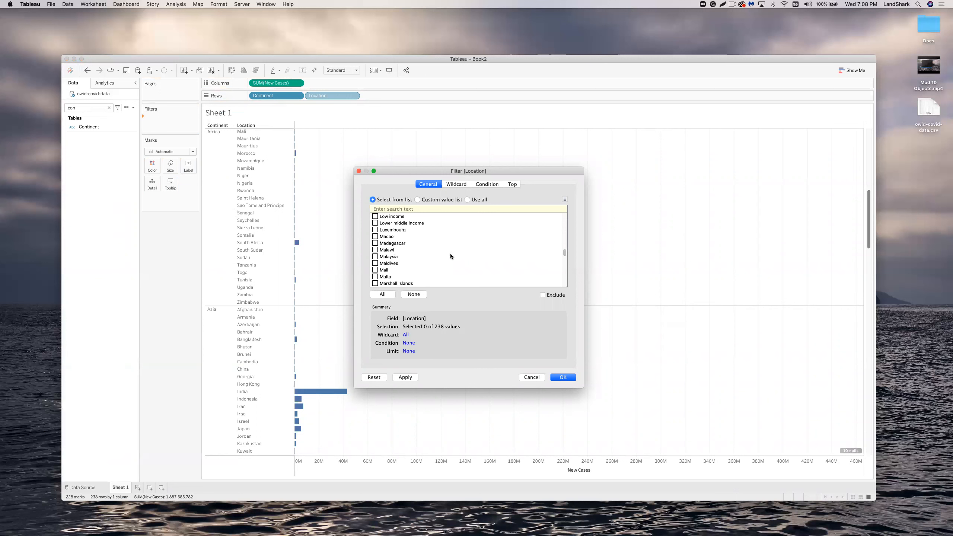
scroll(450, 253, "up", 4)
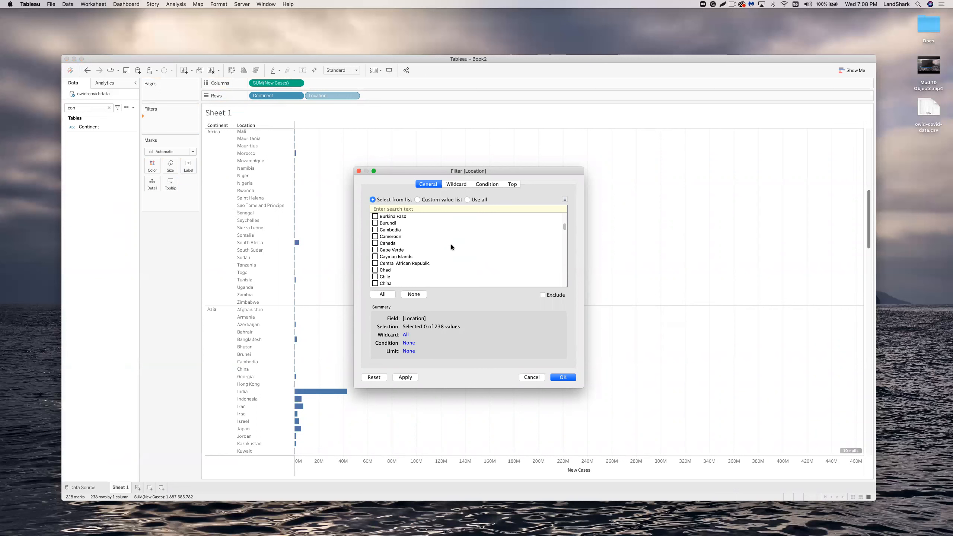
scroll(451, 246, "up", 20)
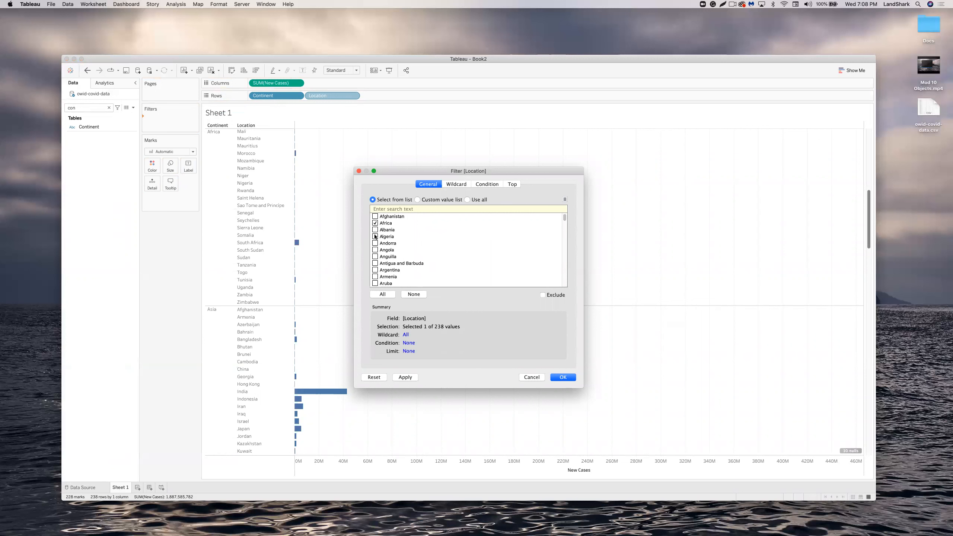
scroll(376, 279, "down", 3)
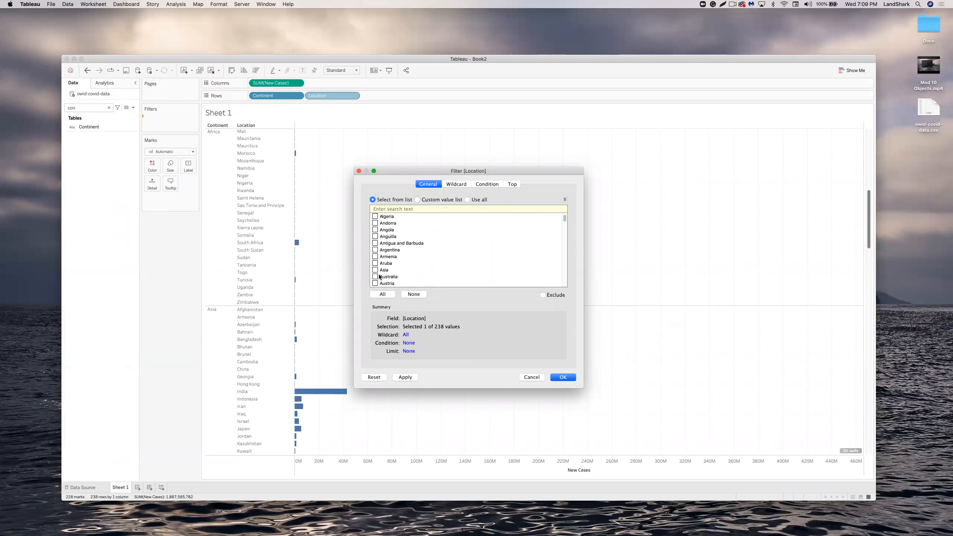
left_click(375, 250)
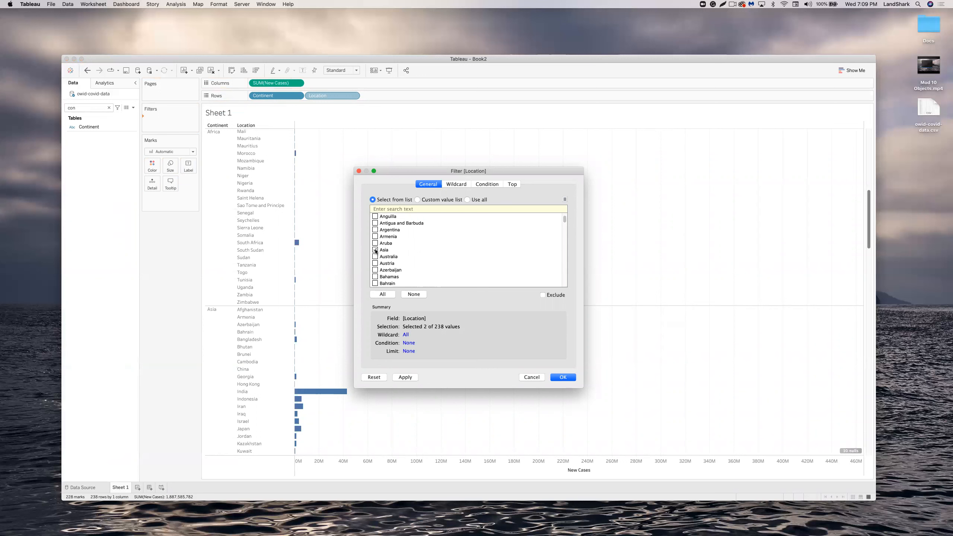
left_click_drag(563, 221, 567, 280)
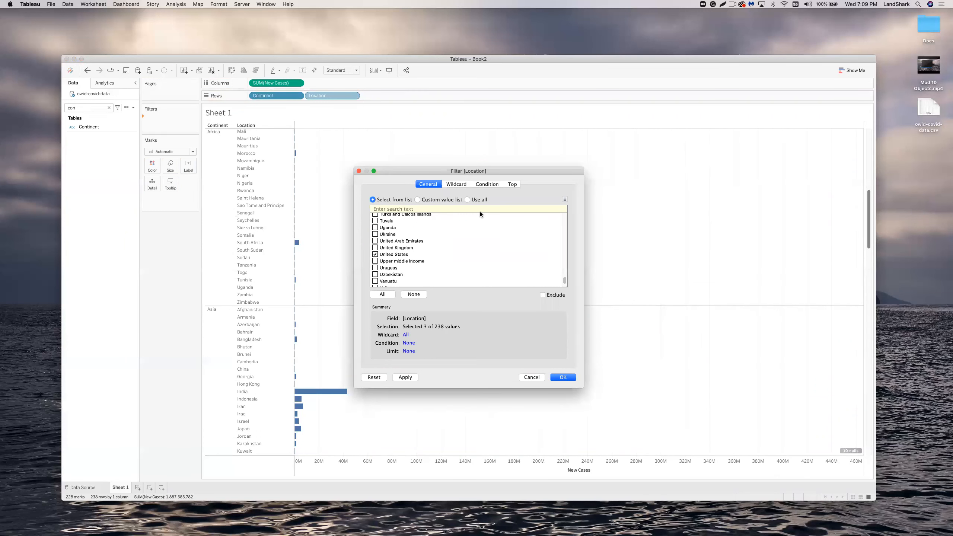
Look over the Wildcard, Condition and Top tabs, then apply the 3-location filter.
left_click(460, 185)
left_click(485, 183)
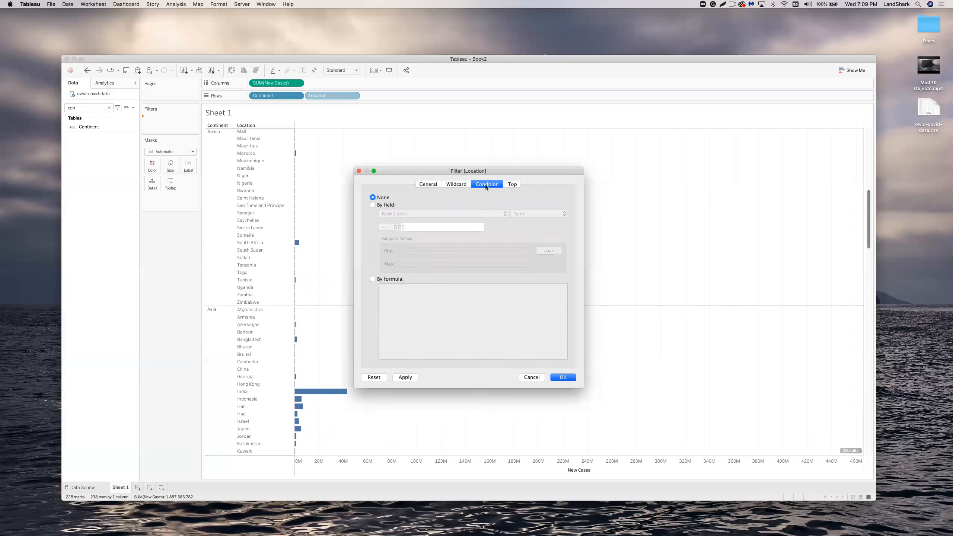
left_click(511, 184)
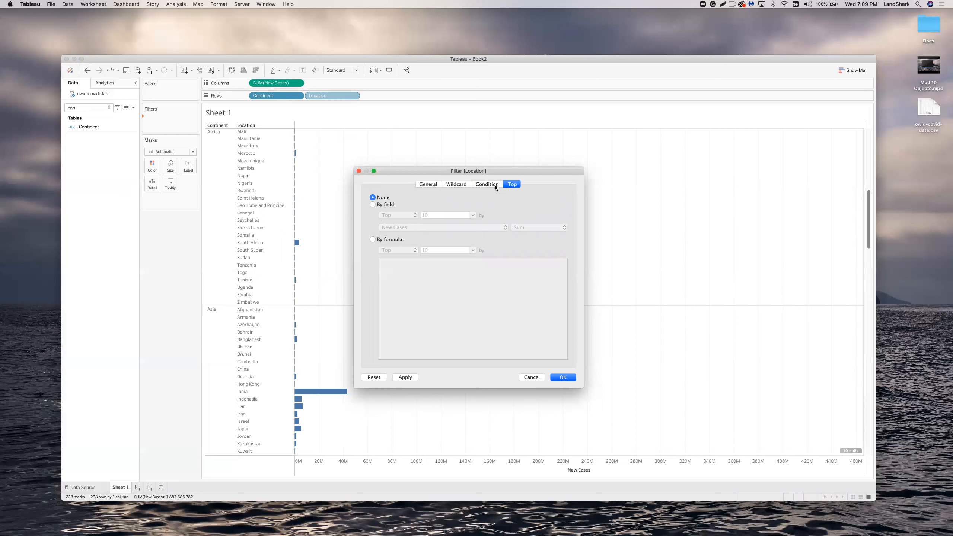
left_click(483, 185)
left_click(465, 186)
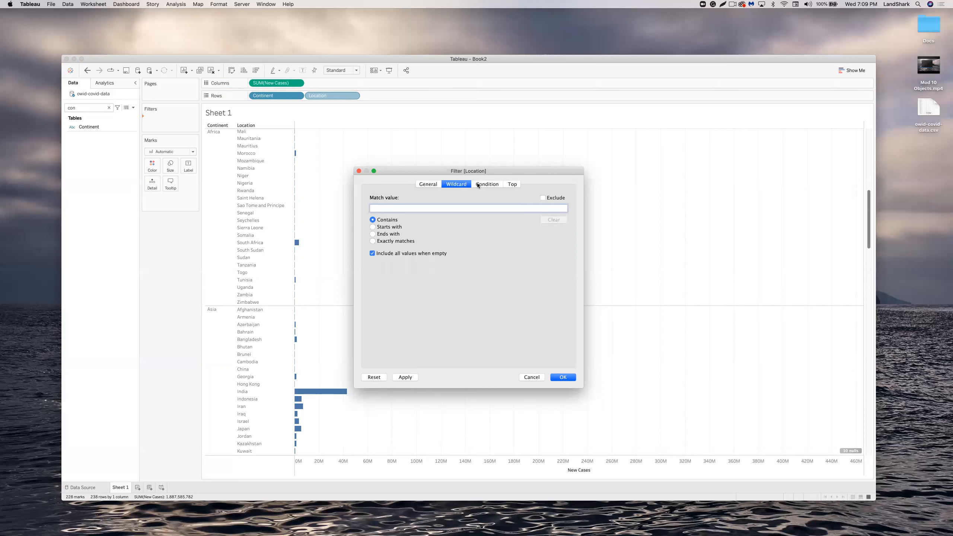
left_click(431, 184)
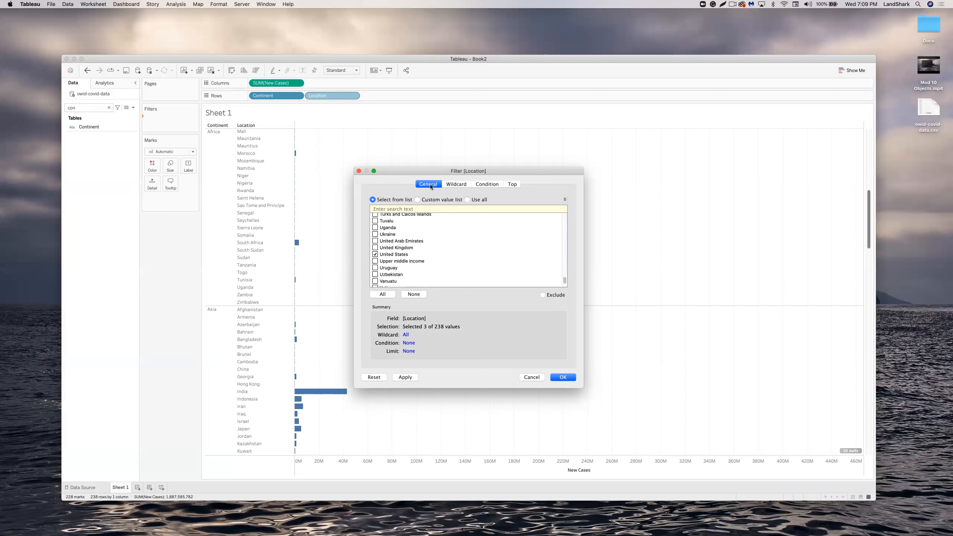
left_click(405, 377)
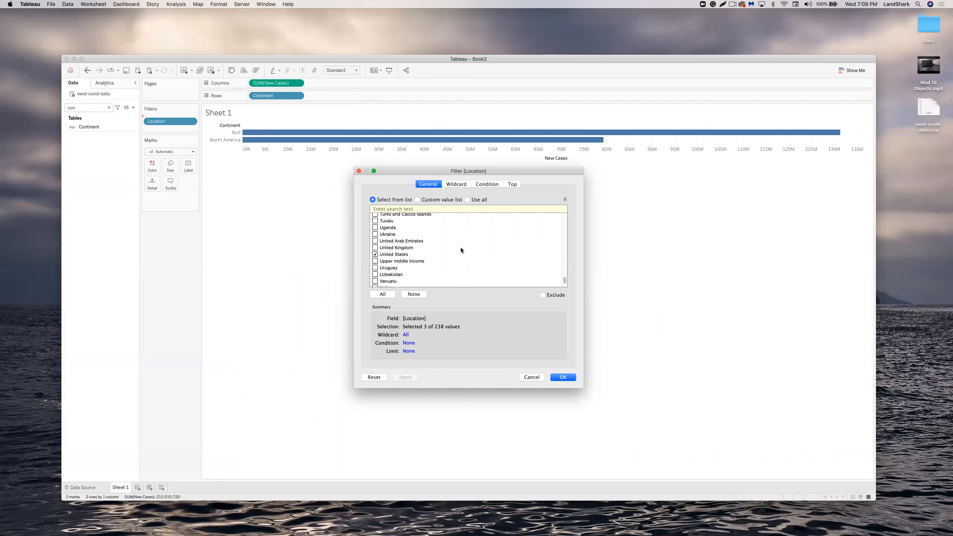
Close the Location filter dialog without making changes.
scroll(460, 250, "up", 10)
scroll(459, 253, "up", 20)
scroll(468, 254, "up", 15)
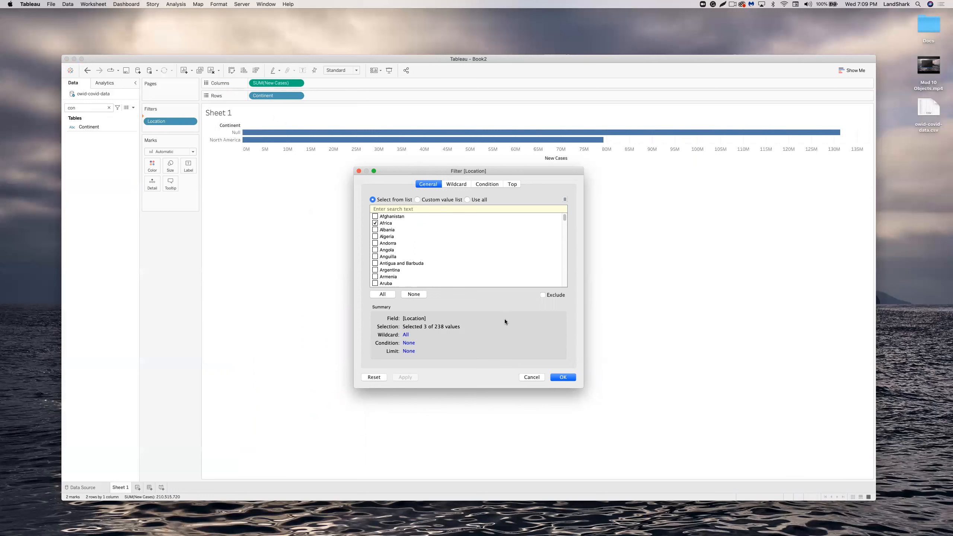
left_click(530, 377)
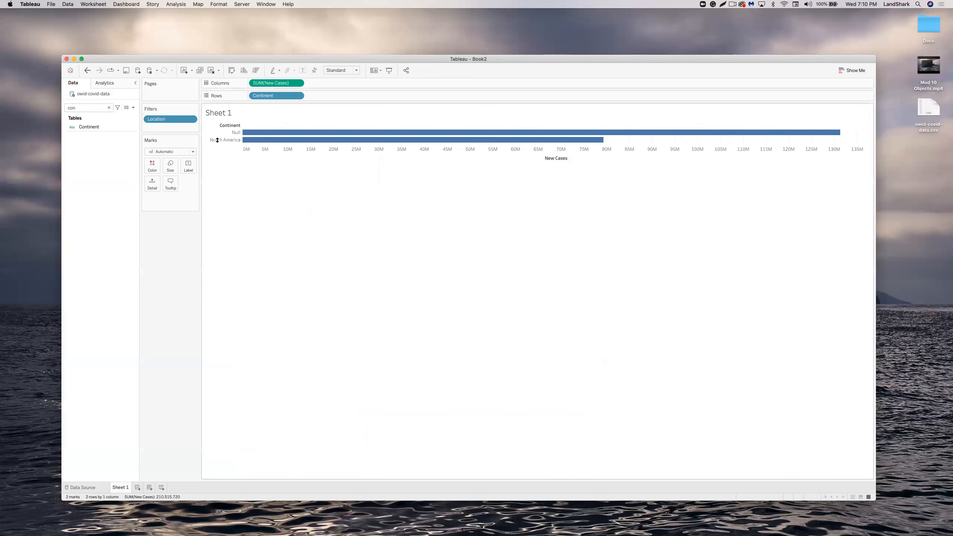
Undo the Location filter to restore all locations, then add Continent as a filter.
left_click(117, 71)
left_click(320, 188)
left_click(84, 70)
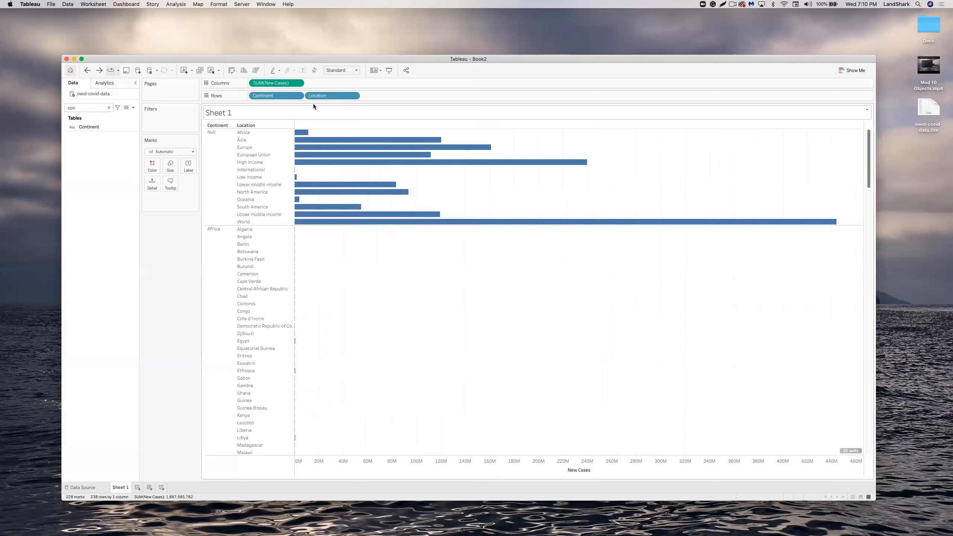
left_click_drag(292, 97, 183, 116)
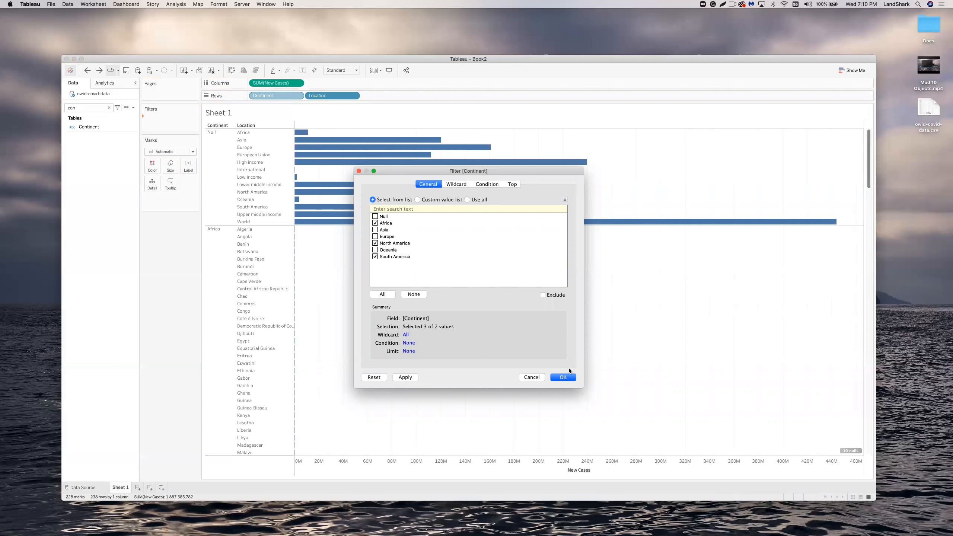
Keep Africa, North America and South America in the Continent filter, then add Location as a filter.
left_click(565, 376)
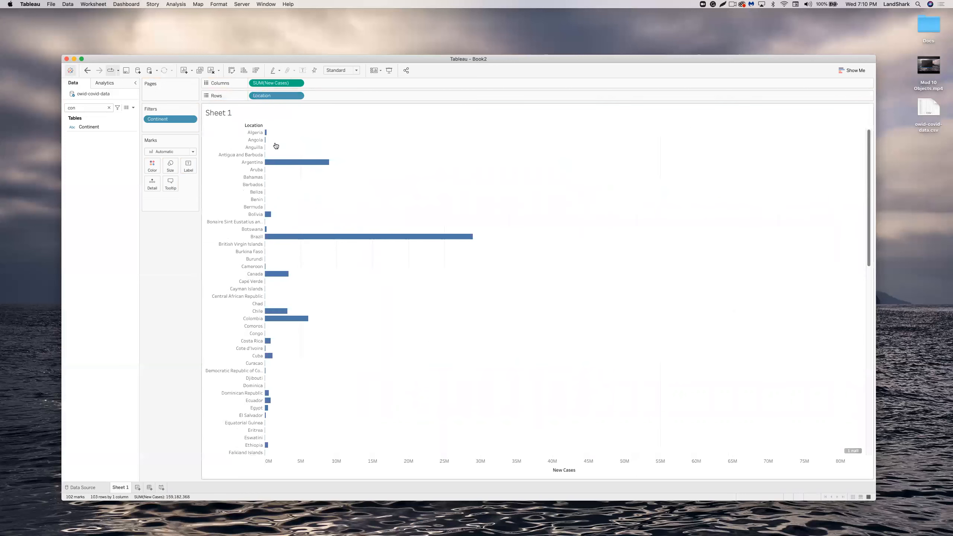
left_click_drag(279, 95, 172, 125)
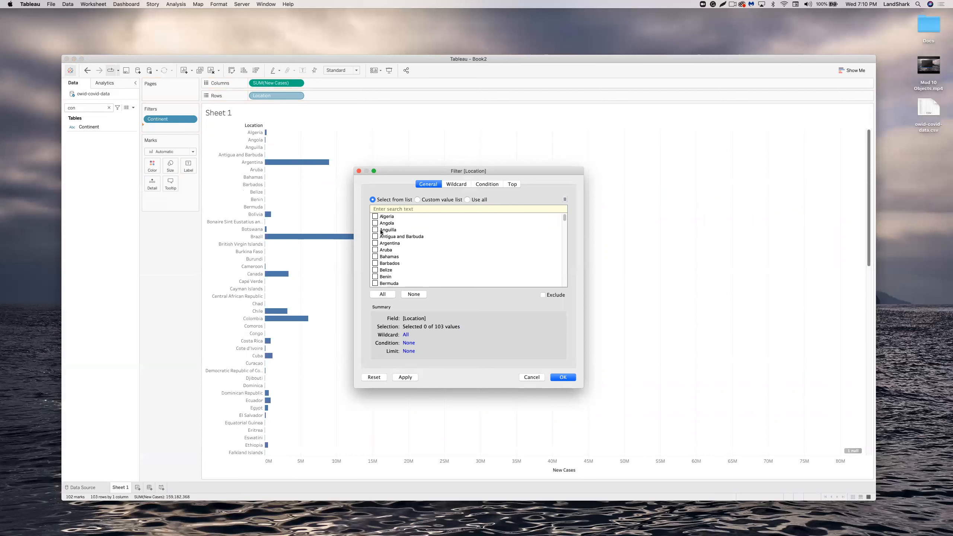
Filter Location to Argentina, Brazil, Colombia and United States, and put Continent on Rows.
left_click(375, 243)
scroll(396, 257, "down", 3)
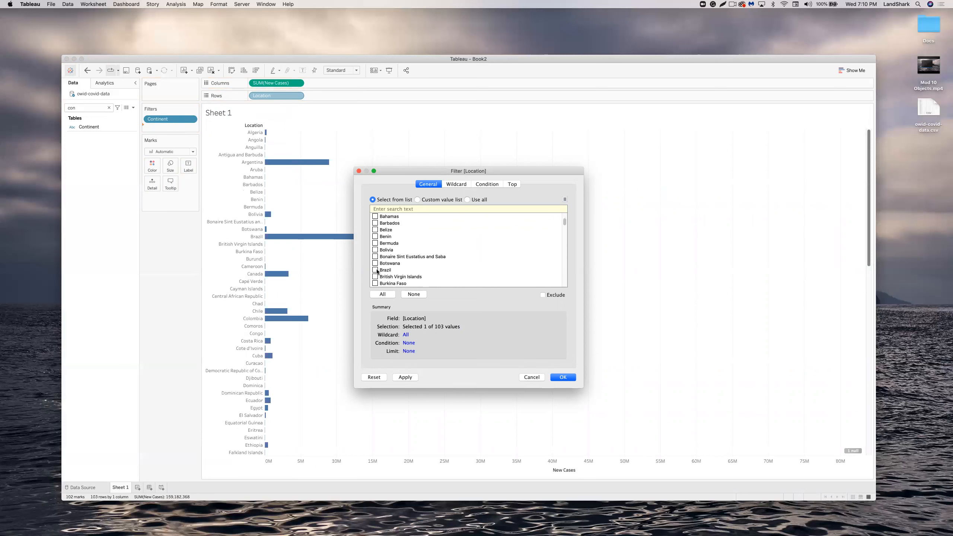
scroll(383, 270, "down", 3)
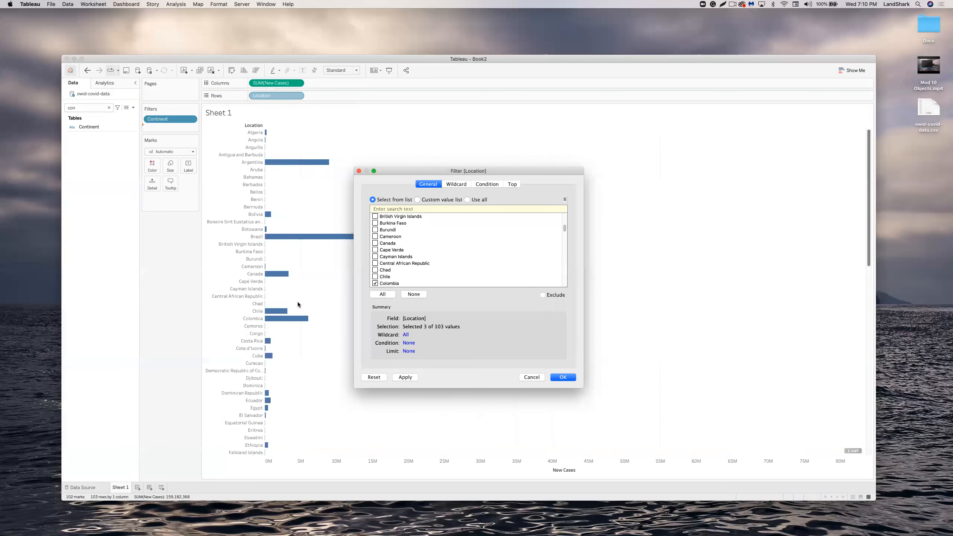
scroll(562, 240, "down", 10)
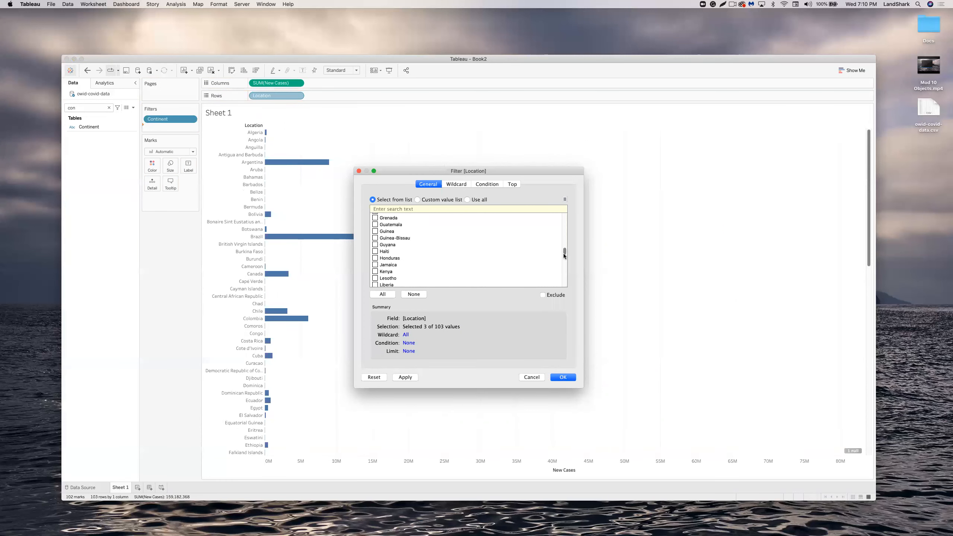
left_click_drag(565, 270, 564, 291)
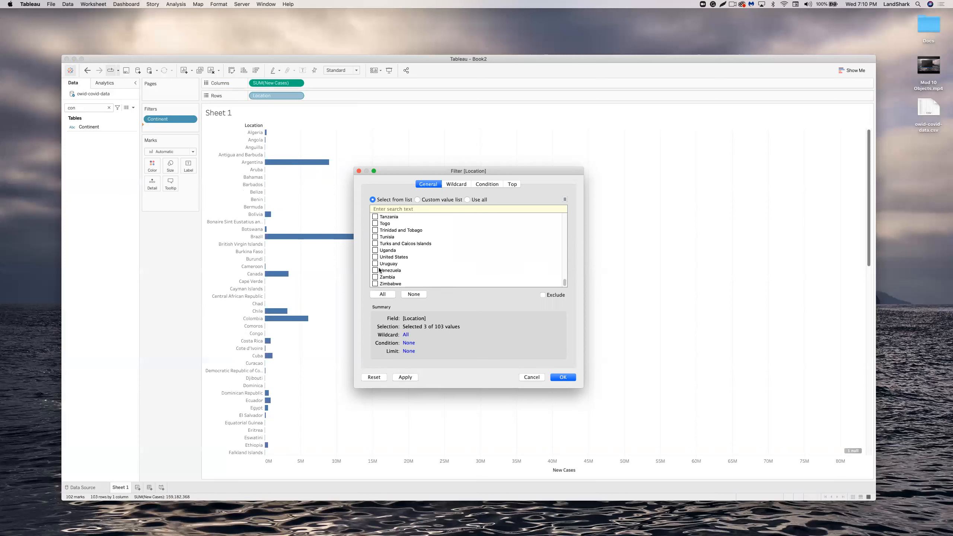
left_click(375, 256)
left_click(556, 378)
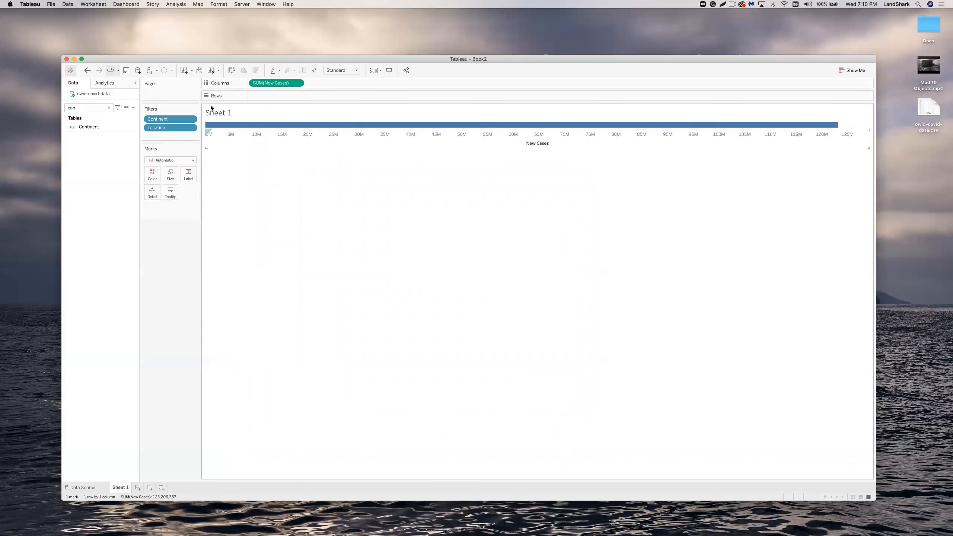
mouse_move(295, 126)
left_click_drag(92, 126, 259, 95)
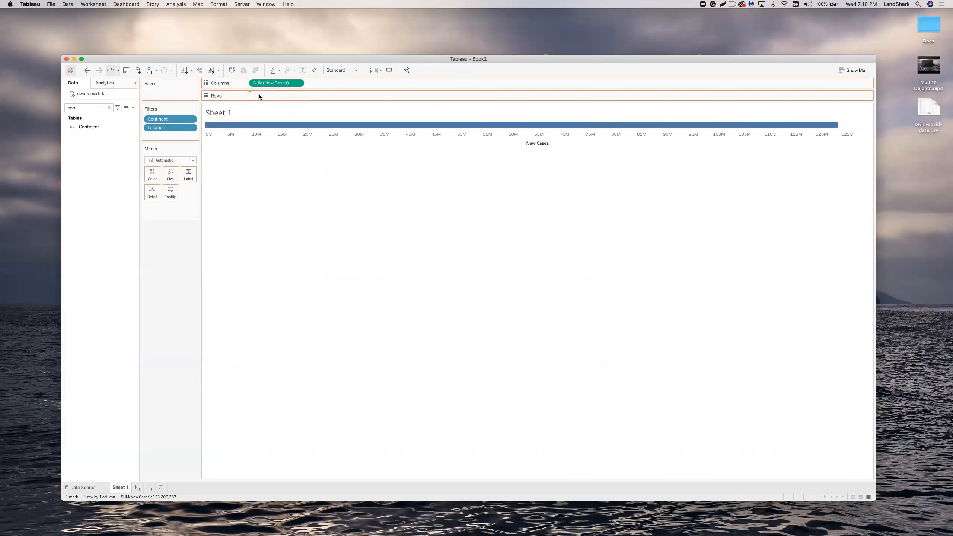
Search fields for 'loca' and add Location to Rows after Continent.
left_click(108, 107)
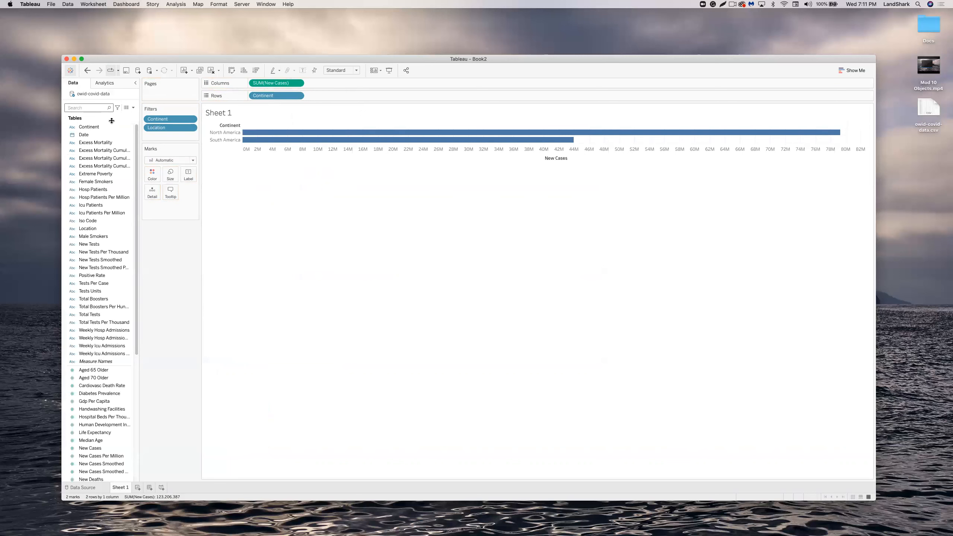
type("loca")
left_click_drag(97, 128, 328, 96)
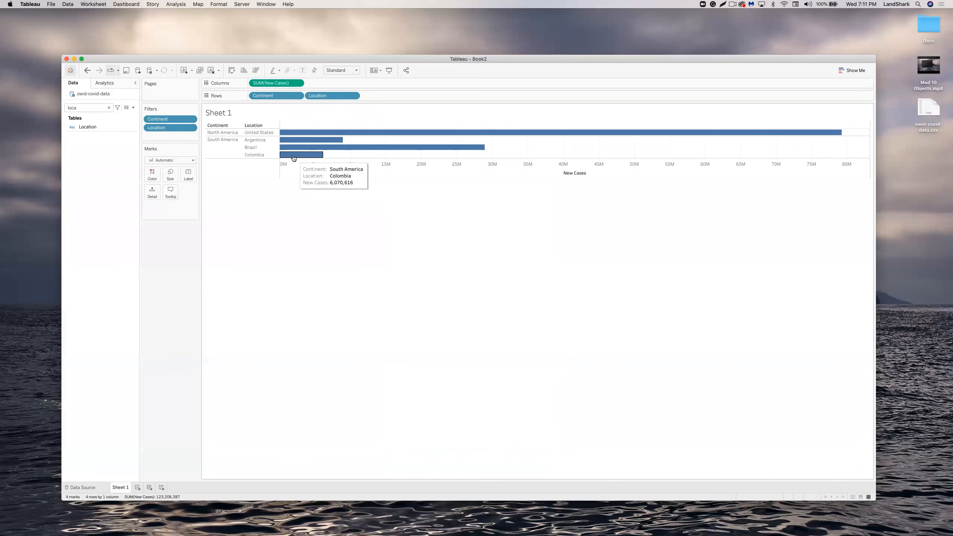
Put Location on Color so each country bar gets its own hue and legend.
double_click(225, 112)
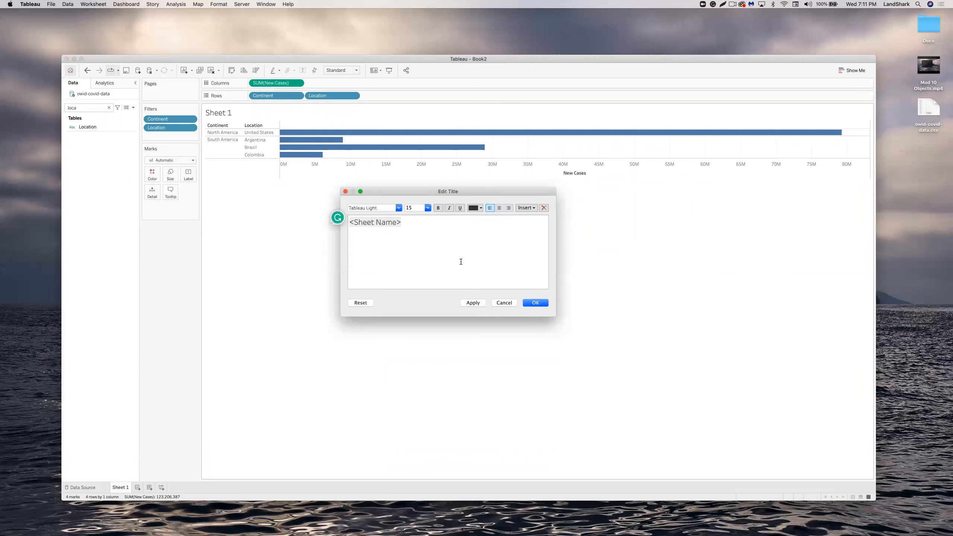
left_click(503, 302)
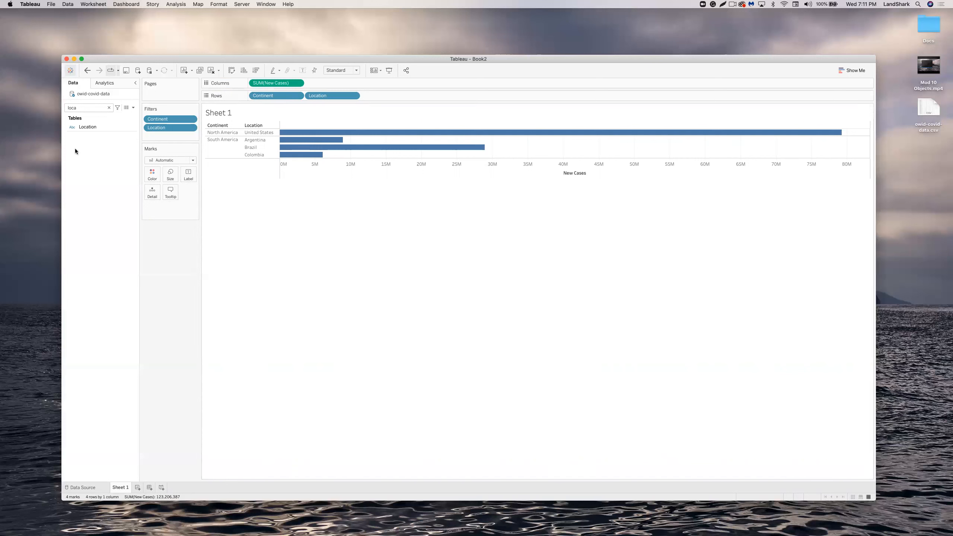
left_click_drag(88, 127, 151, 175)
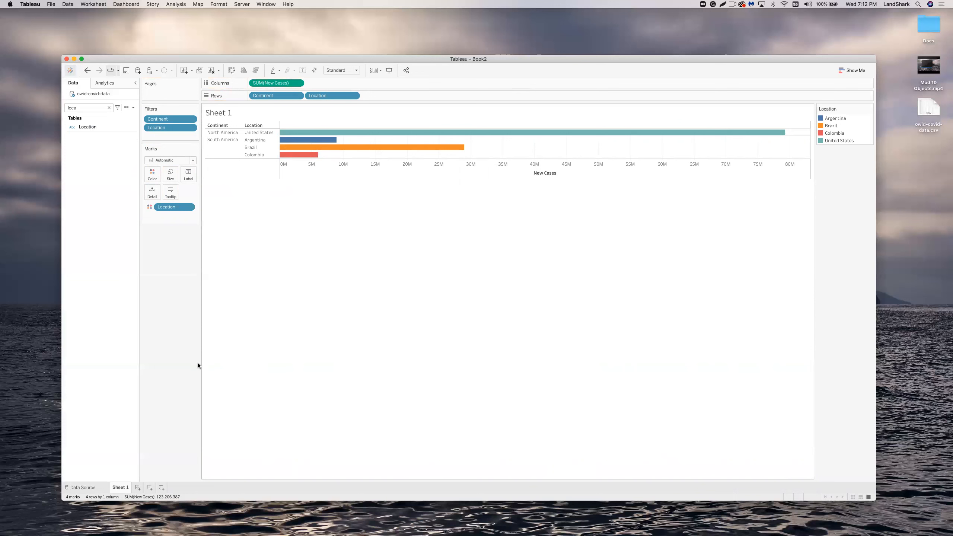
Rename the sheet to Covid19-North_SouthAmerica.
right_click(123, 487)
left_click(134, 397)
type("Covid19-")
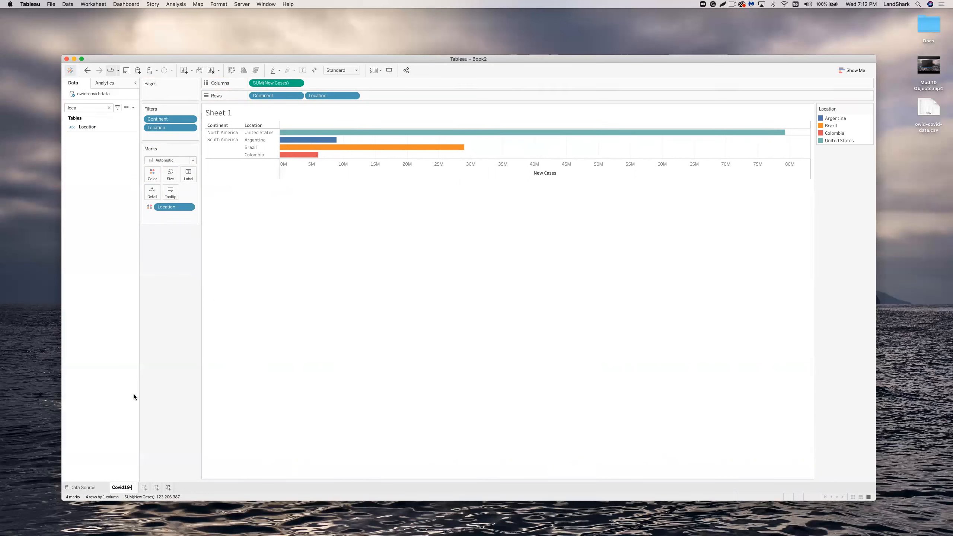
type("North_SouthAmerica")
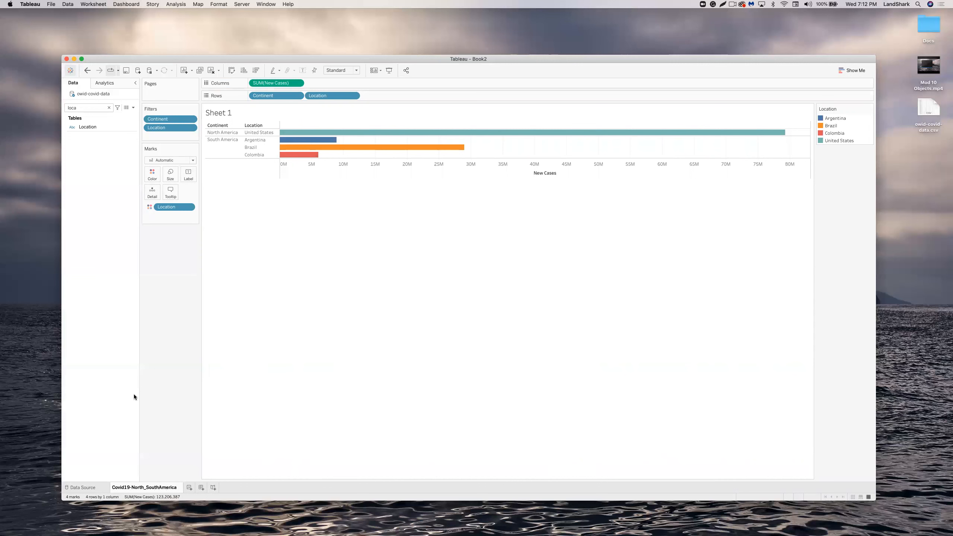
key("Return")
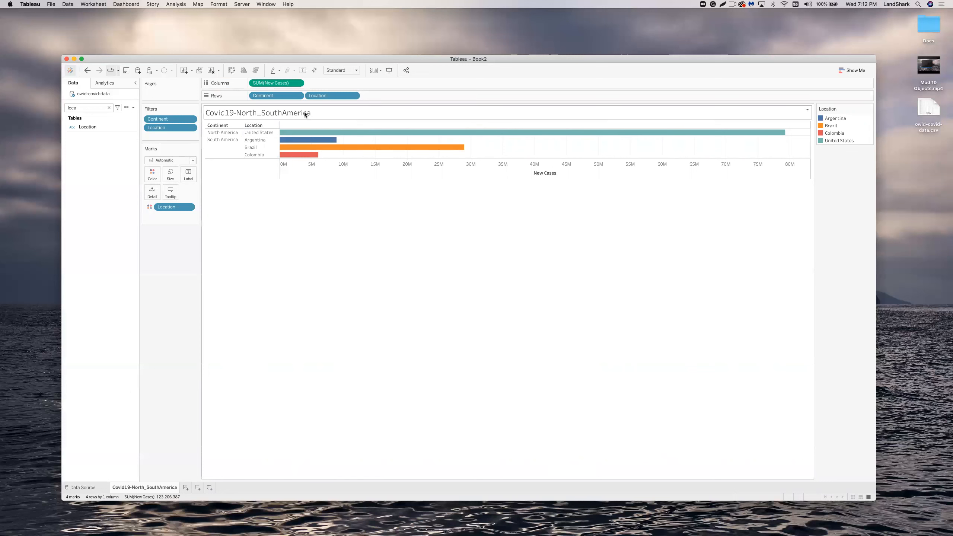
Append ' Active Cases' to the sheet name.
right_click(171, 489)
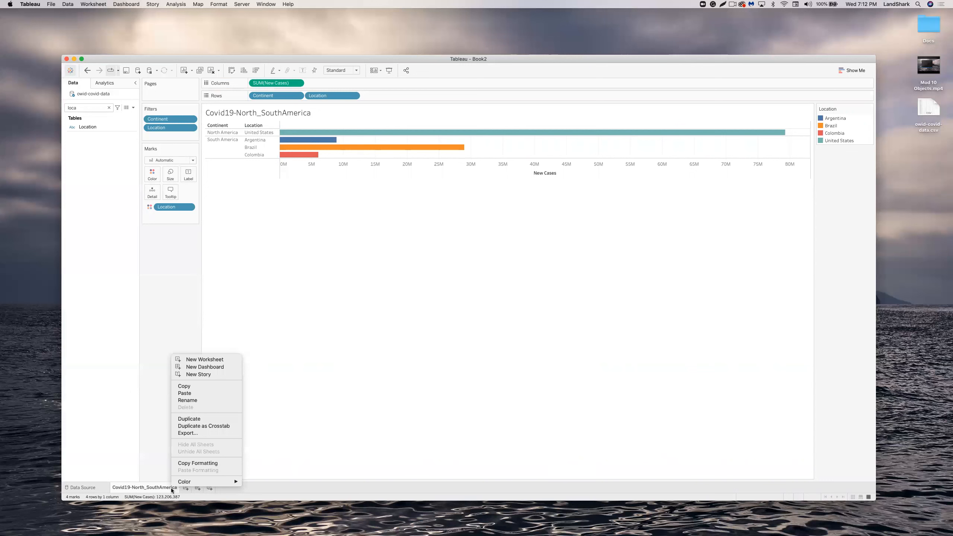
left_click(189, 400)
key("Right")
type("Active Cases")
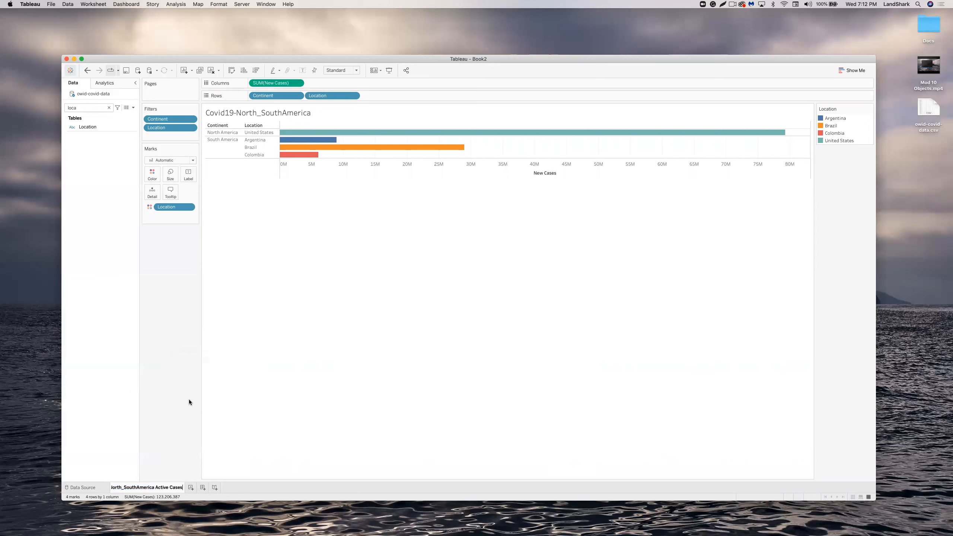
key("Return")
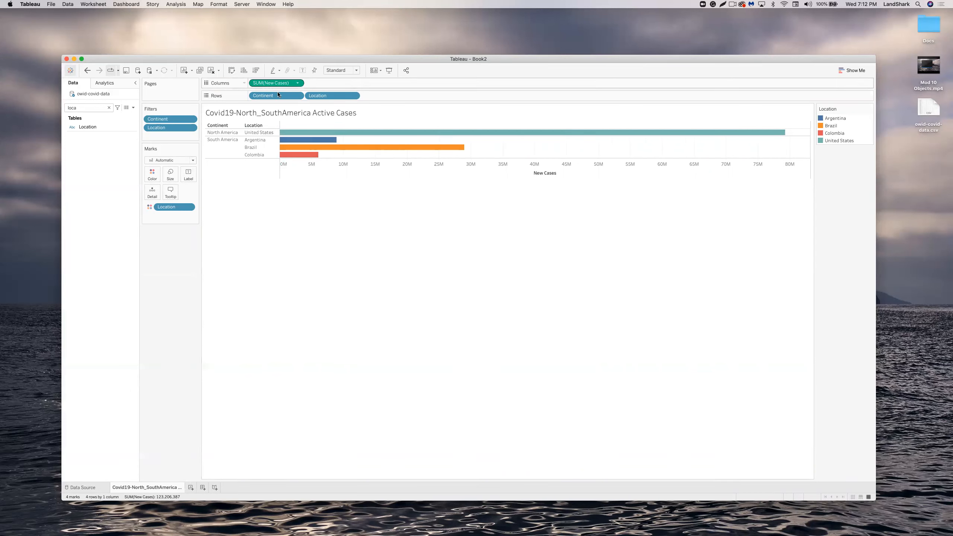
Put New Cases on Label so each country bar shows its total.
left_click(108, 108)
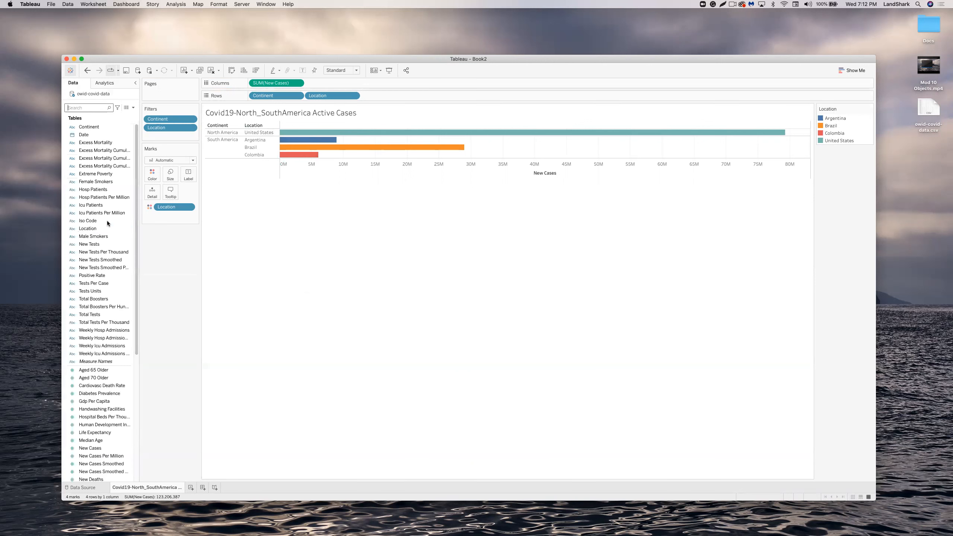
scroll(131, 198, "down", 6)
scroll(132, 197, "down", 1)
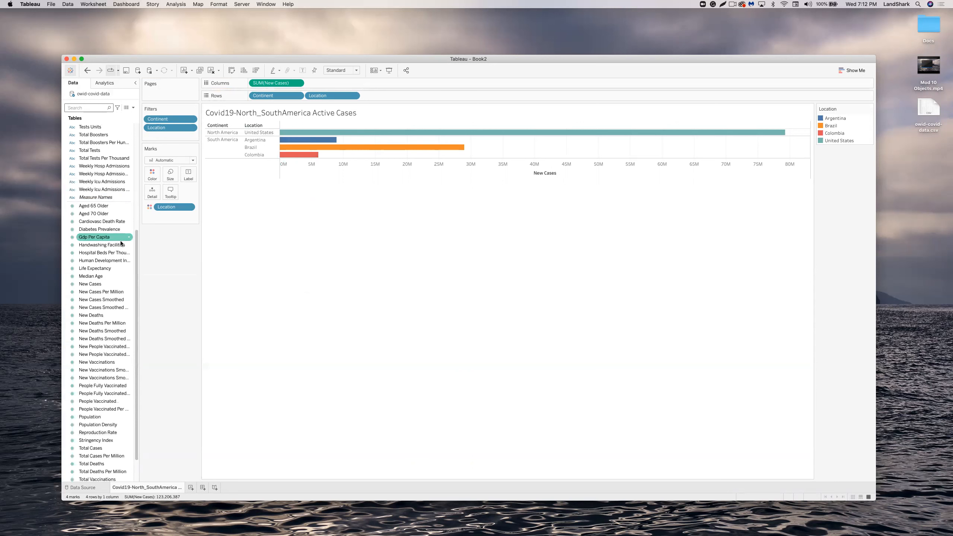
left_click(97, 283)
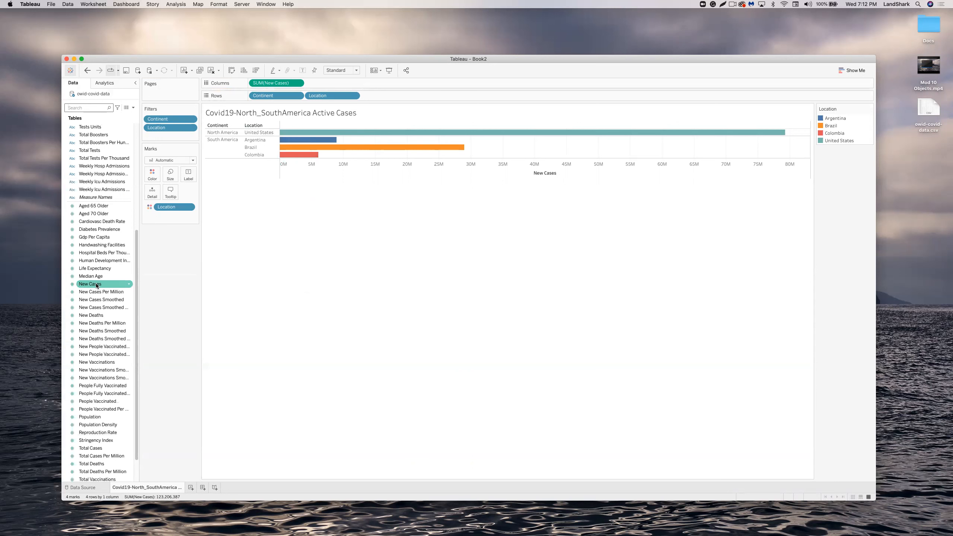
left_click_drag(96, 285, 187, 177)
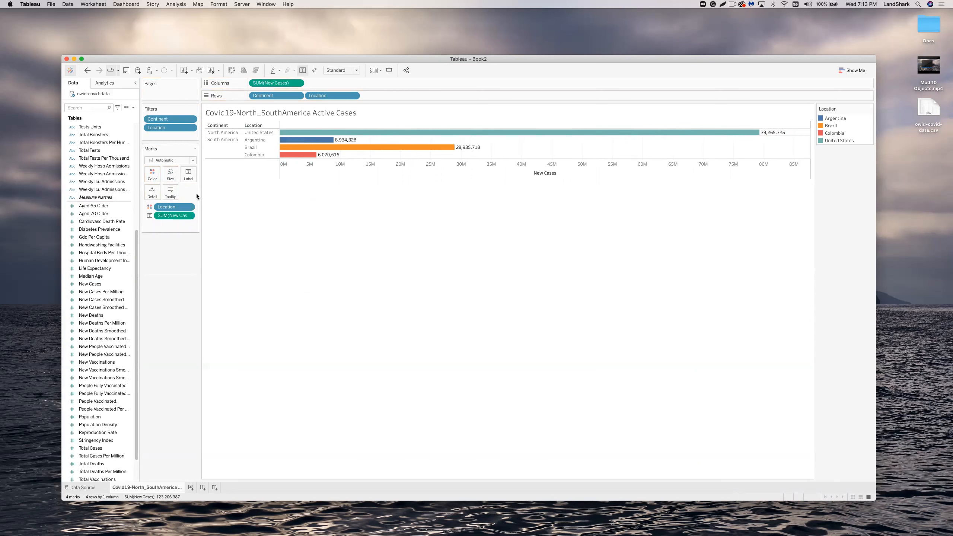
mouse_move(770, 135)
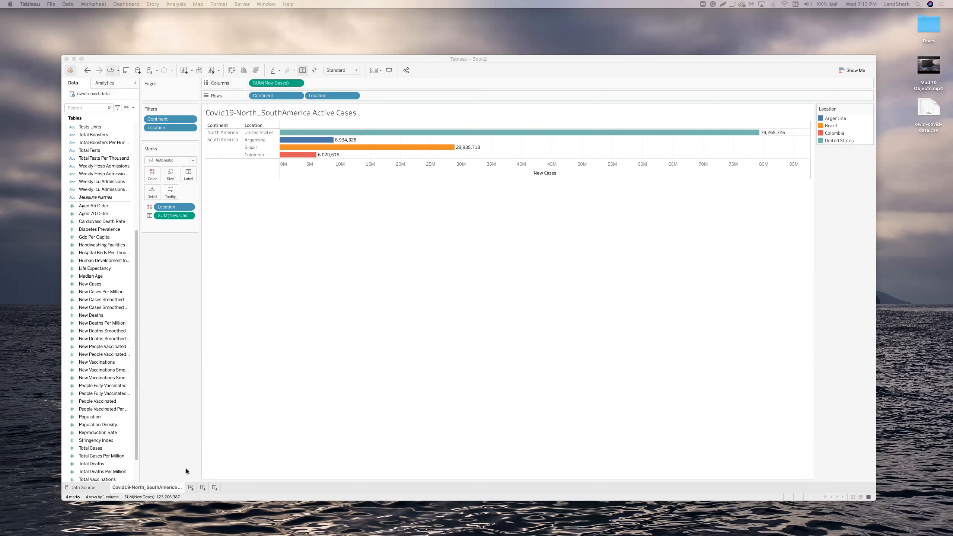
Create a new Sheet 2 and widen the Data pane to show full field names.
left_click(191, 487)
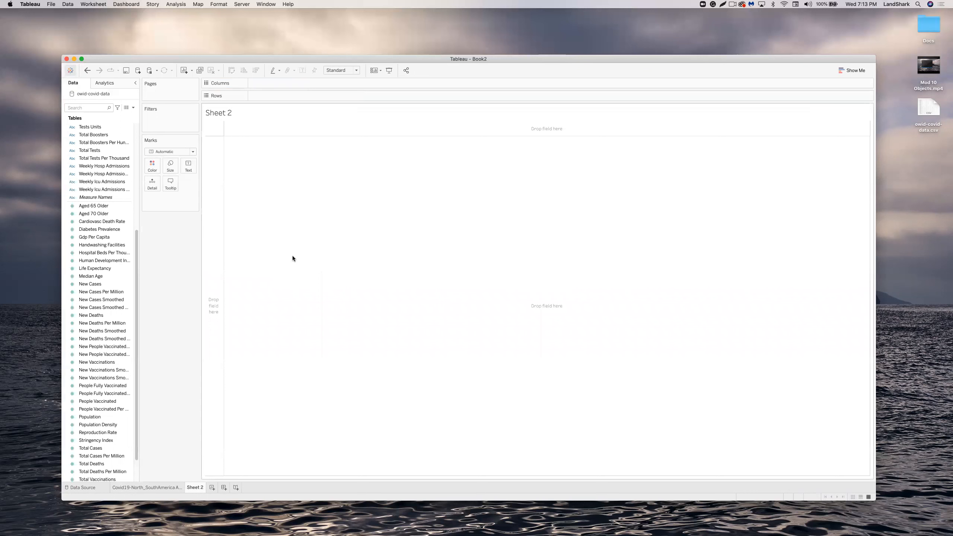
scroll(119, 228, "up", 2)
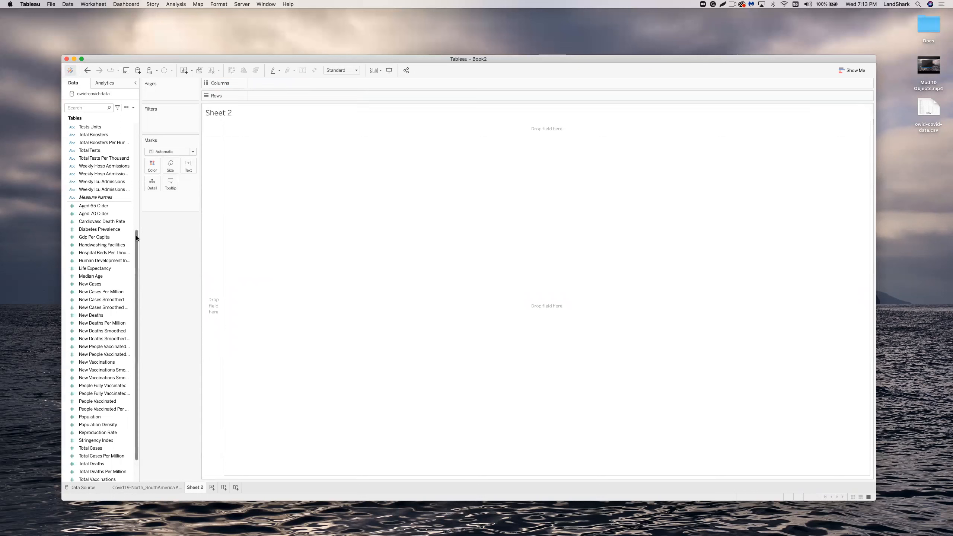
scroll(140, 222, "up", 2)
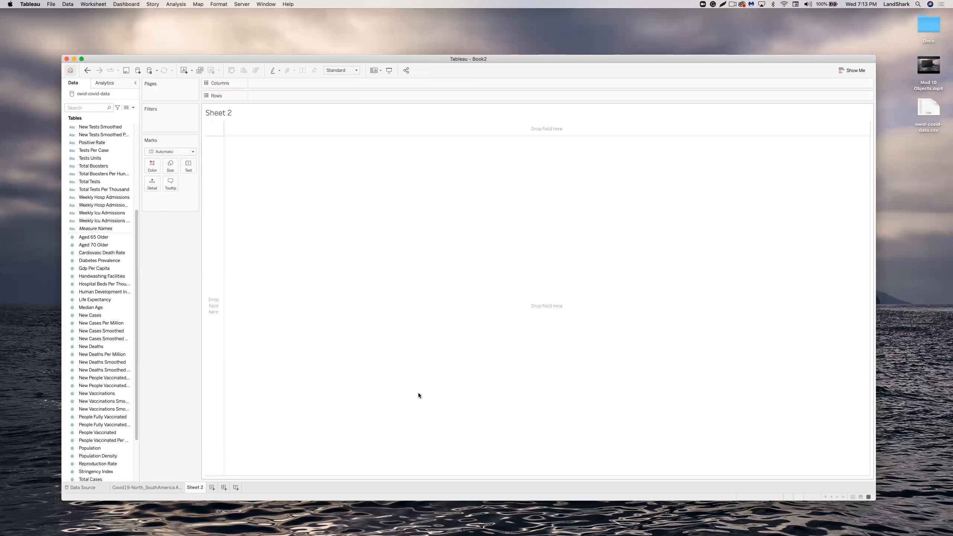
left_click(88, 245)
left_click(98, 292)
scroll(117, 334, "down", 3)
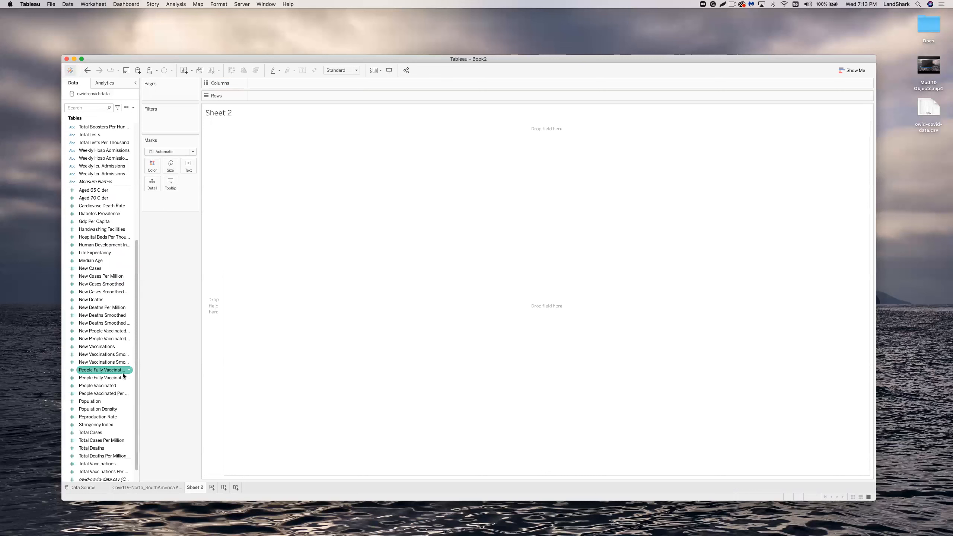
left_click_drag(141, 353, 175, 355)
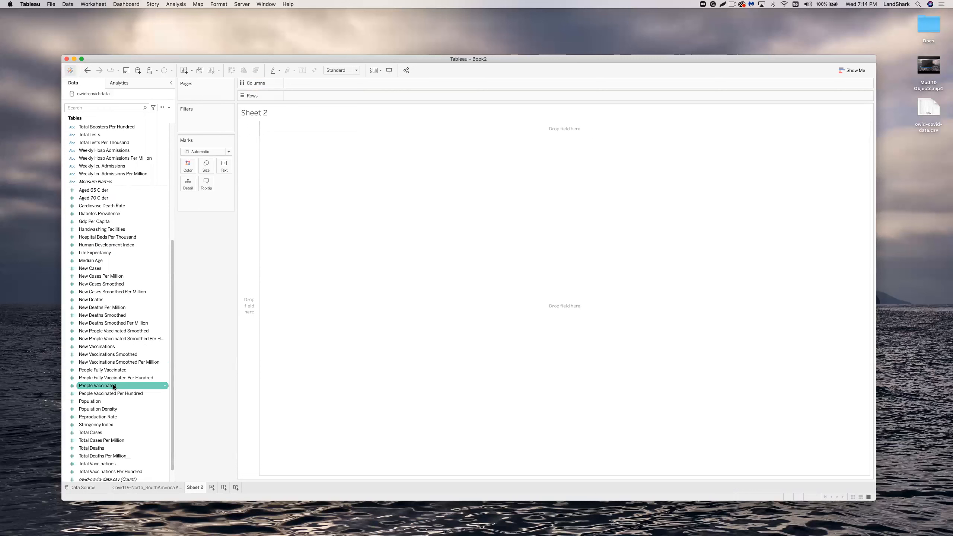
Add summed People Vaccinated, People Fully Vaccinated and Median Age to Rows.
mouse_move(114, 387)
left_mouse_down()
mouse_move(266, 77)
mouse_move(305, 96)
left_mouse_up()
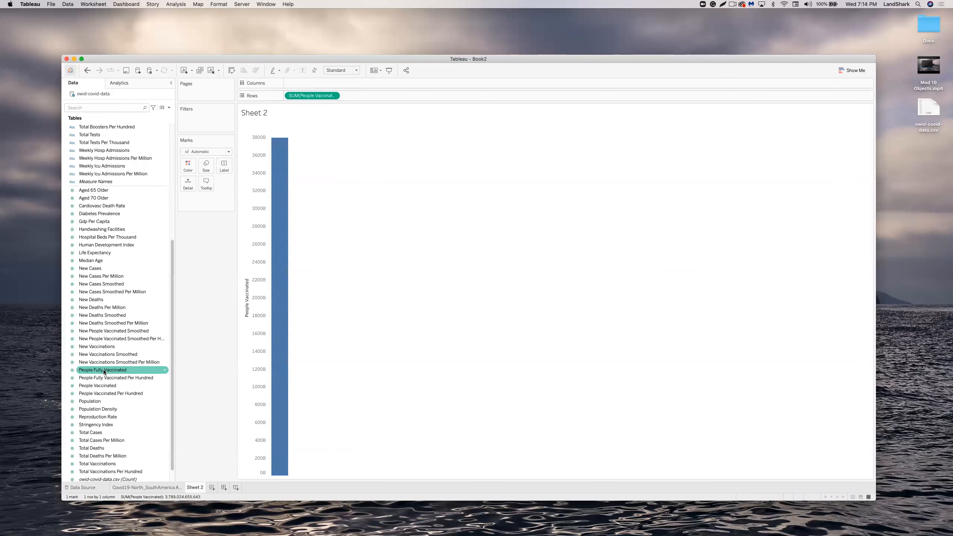
left_click_drag(105, 371, 366, 95)
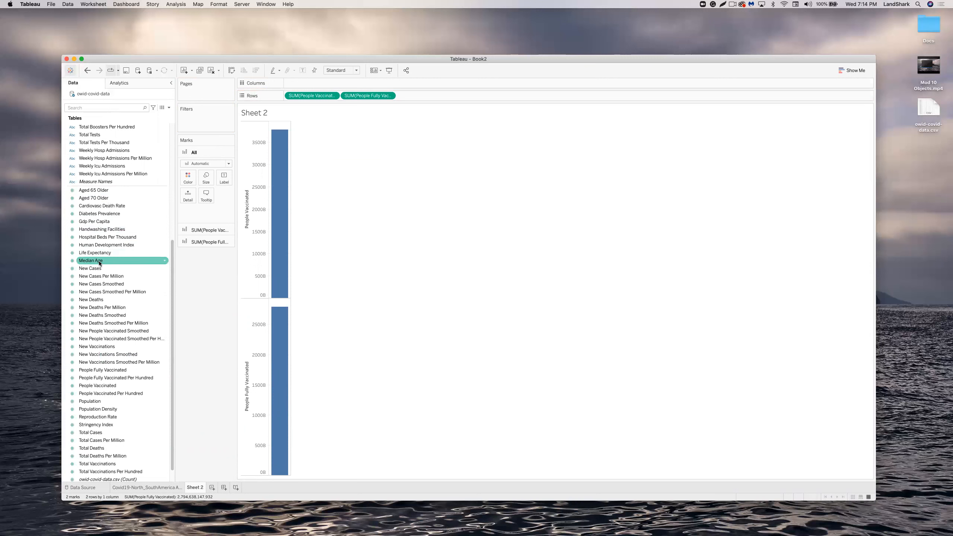
left_click_drag(94, 263, 425, 98)
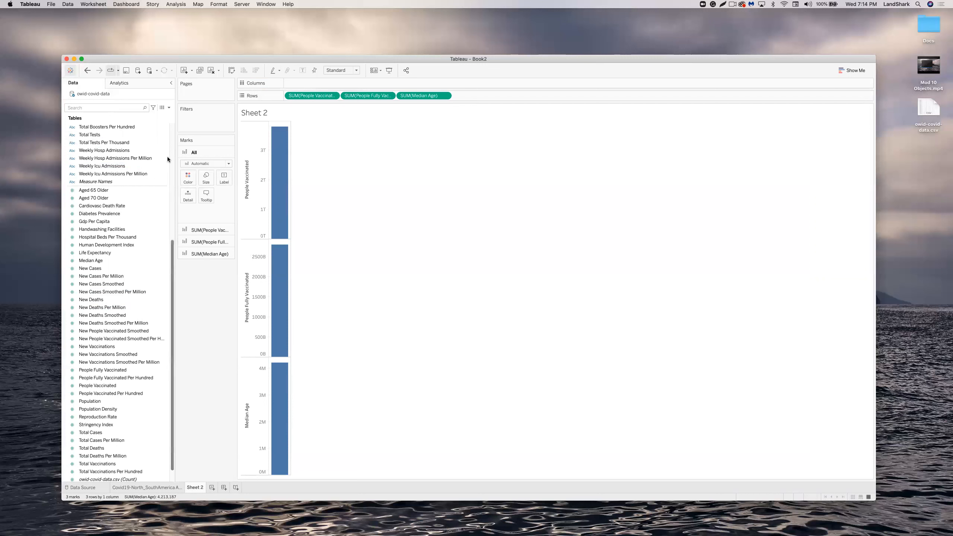
left_click_drag(173, 245, 182, 118)
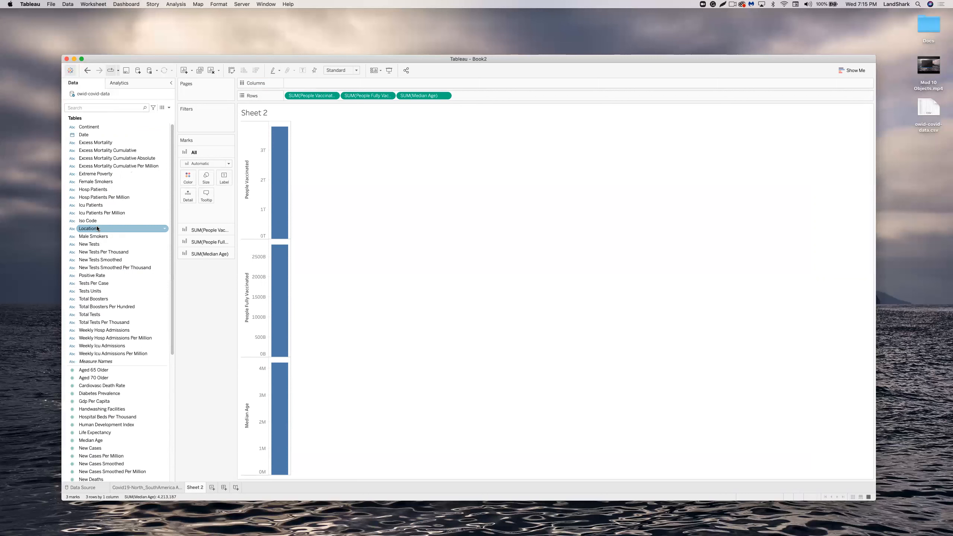
Put Continent followed by Location on Columns to split the three measure panels.
left_click_drag(97, 228, 308, 84)
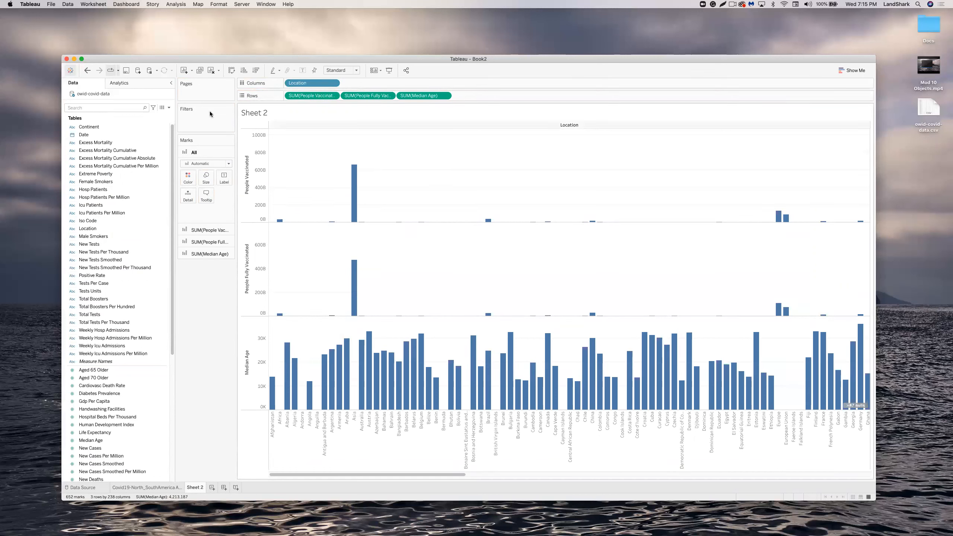
left_click(334, 83)
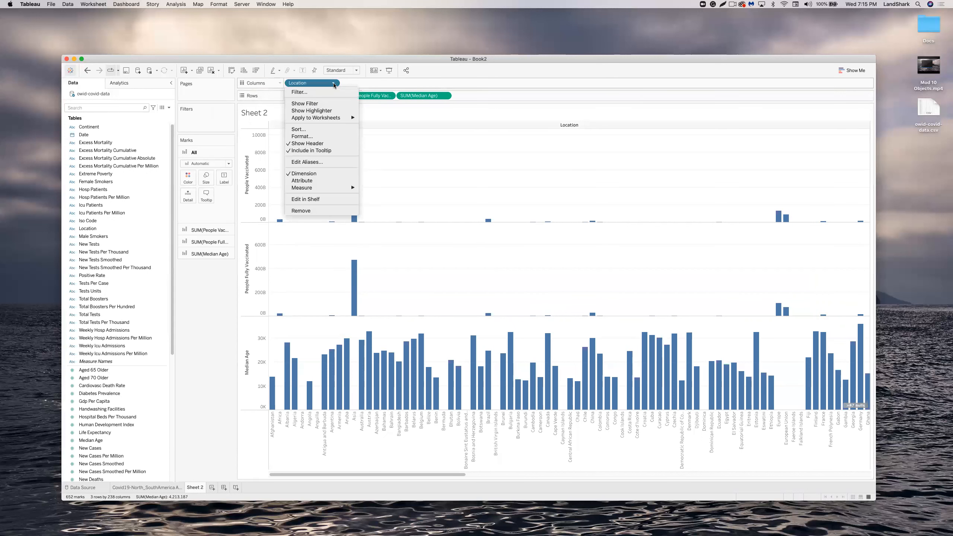
left_click(312, 211)
left_click_drag(87, 127, 299, 82)
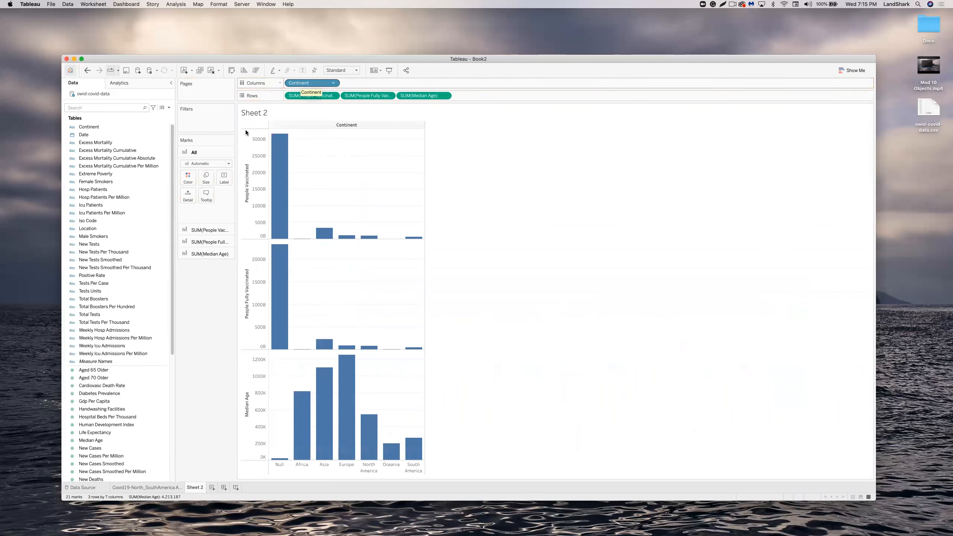
left_click_drag(99, 229, 357, 83)
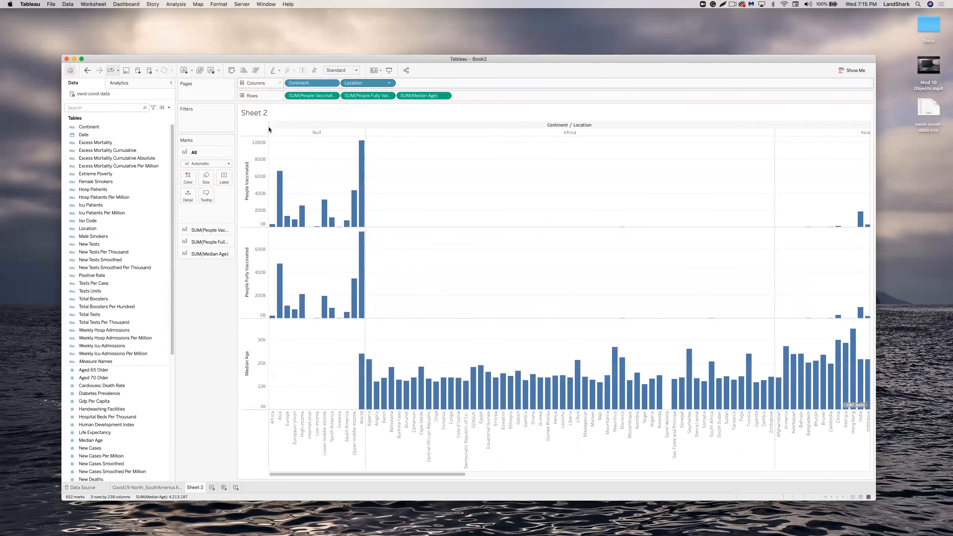
Change the Marks type from Automatic to Line so all three measures draw as line charts.
left_click(197, 164)
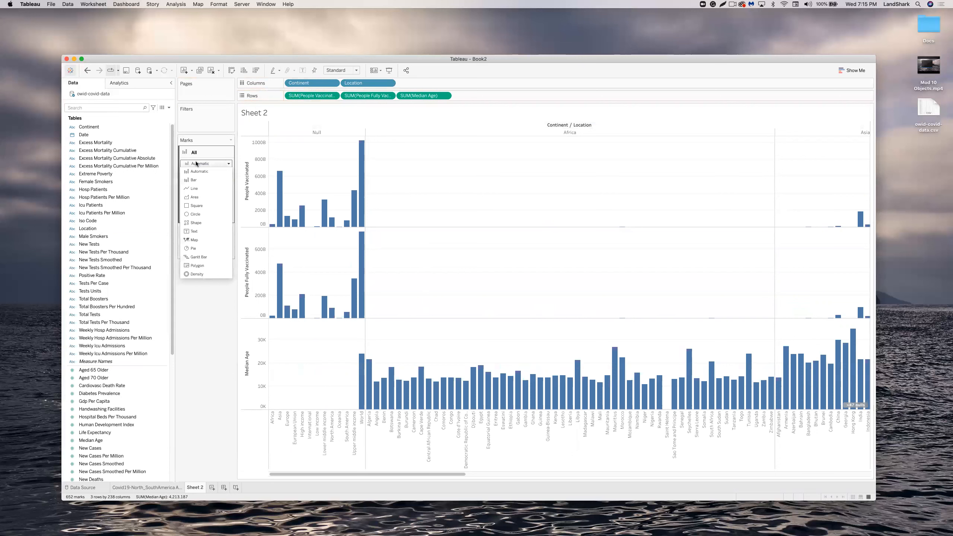
left_click(195, 189)
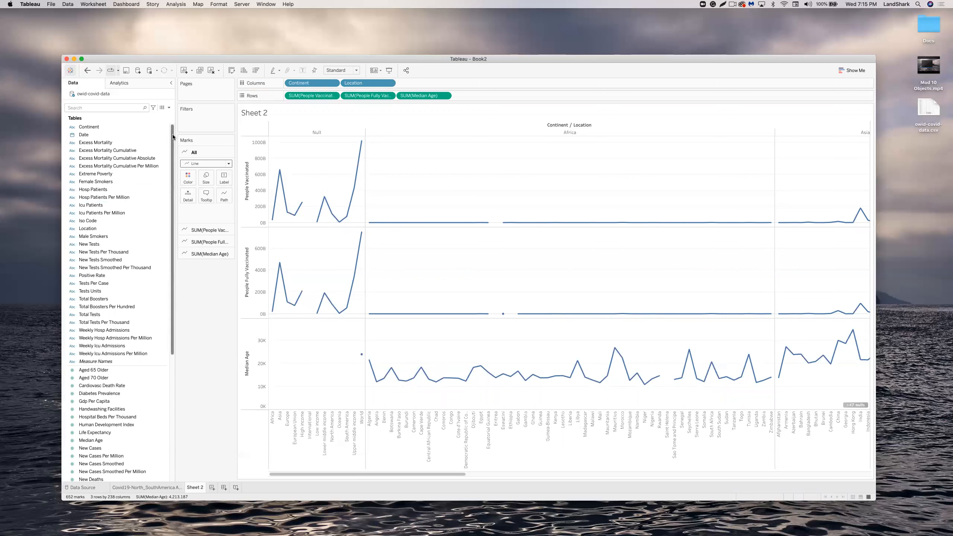
left_click_drag(173, 137, 163, 208)
scroll(162, 208, "down", 3)
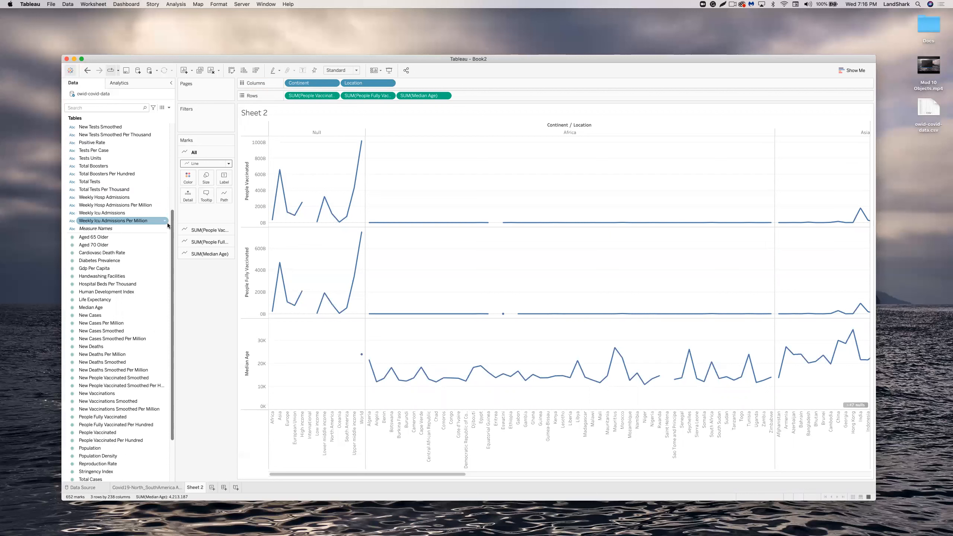
scroll(168, 225, "down", 1)
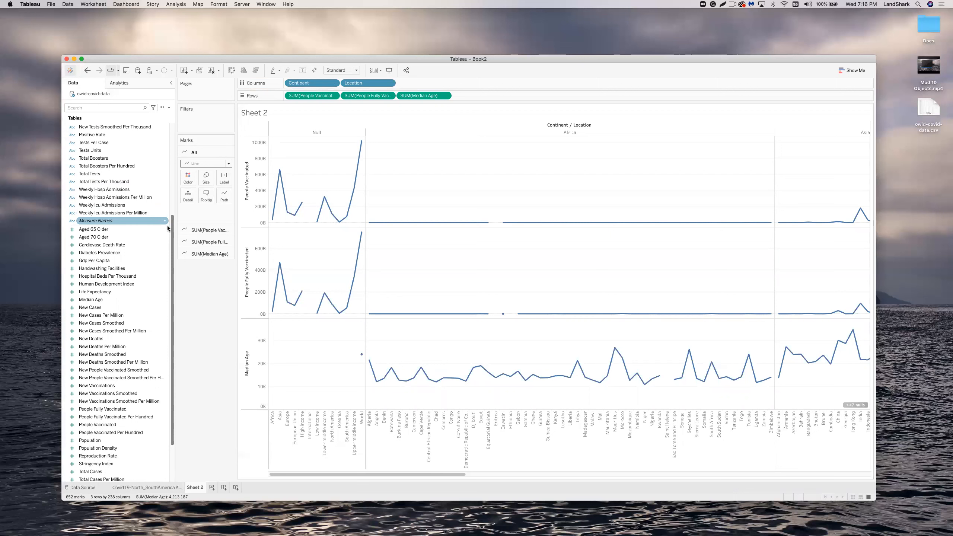
scroll(168, 229, "down", 6)
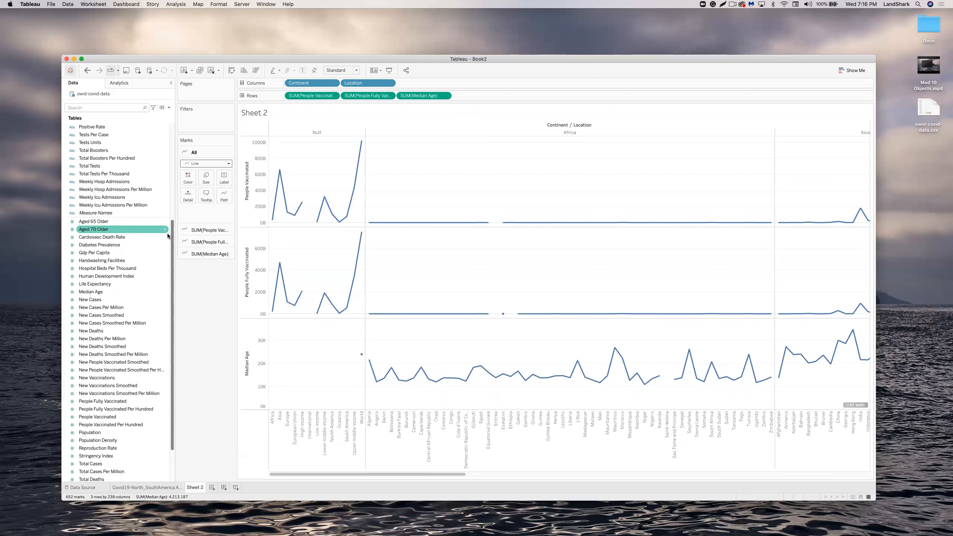
scroll(170, 271, "down", 1)
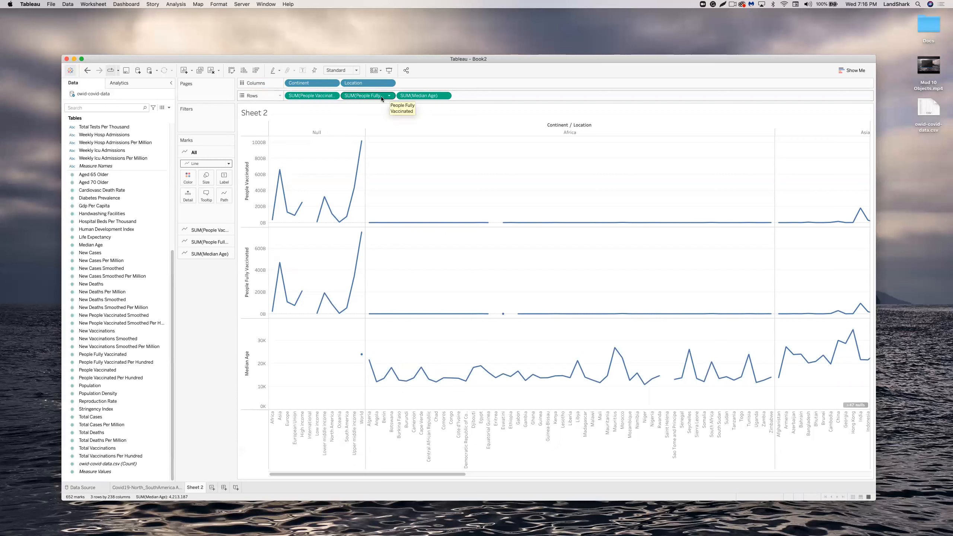
left_click_drag(381, 97, 188, 118)
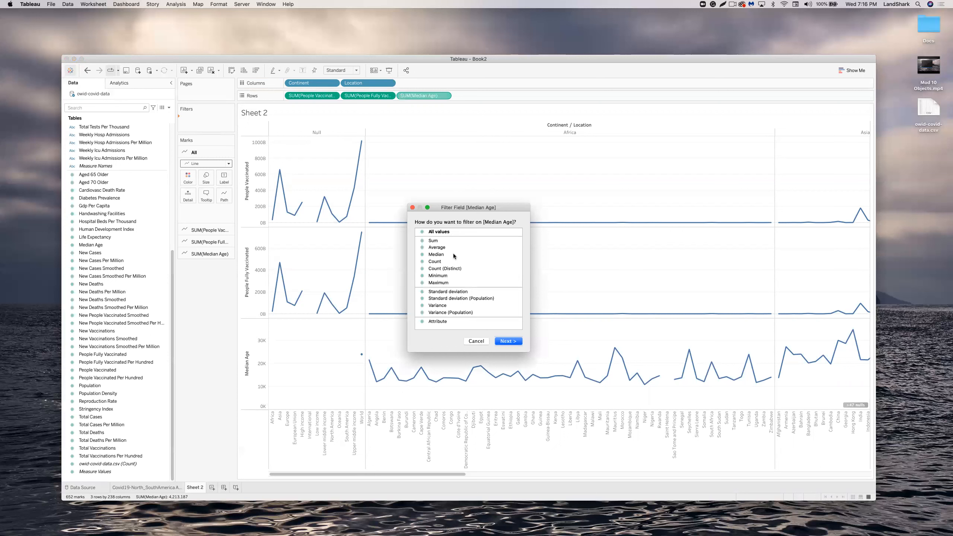
left_click(469, 341)
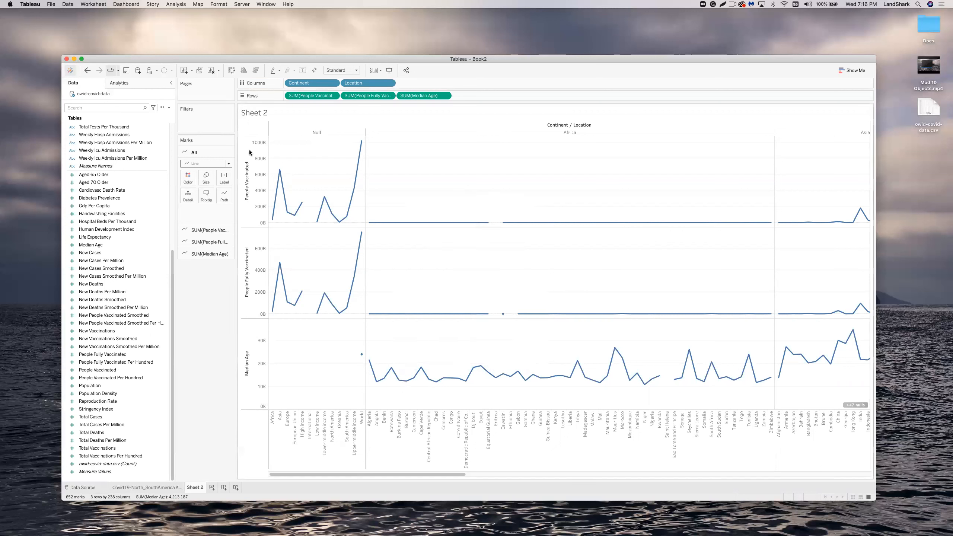
left_click_drag(390, 97, 220, 120)
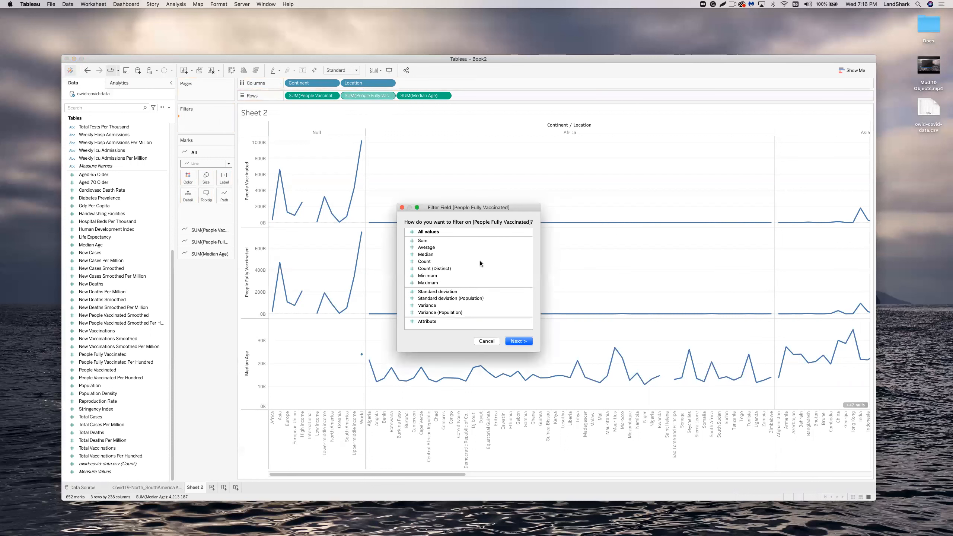
left_click(484, 341)
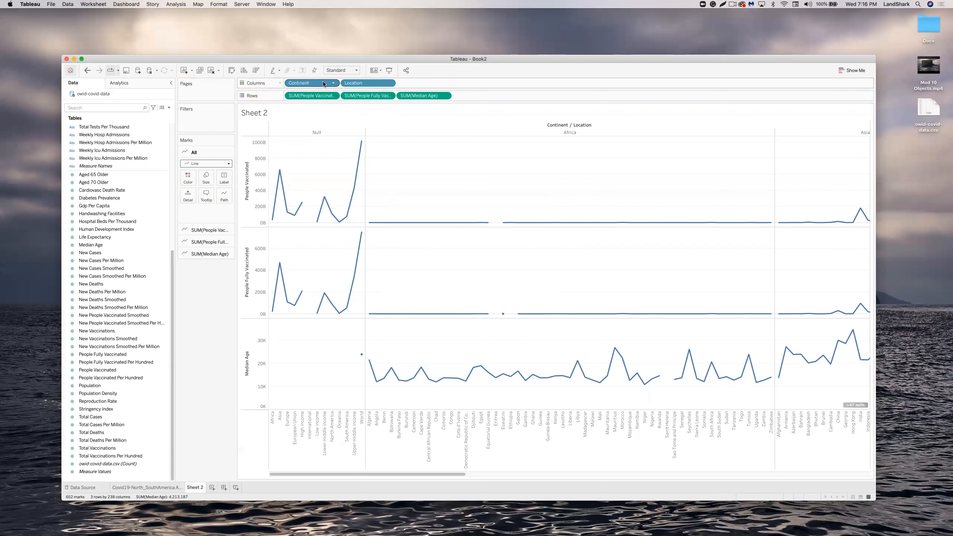
mouse_move(324, 83)
left_mouse_down()
mouse_move(242, 113)
mouse_move(319, 88)
mouse_move(312, 83)
left_mouse_up()
scroll(134, 317, "up", 5)
scroll(134, 293, "up", 3)
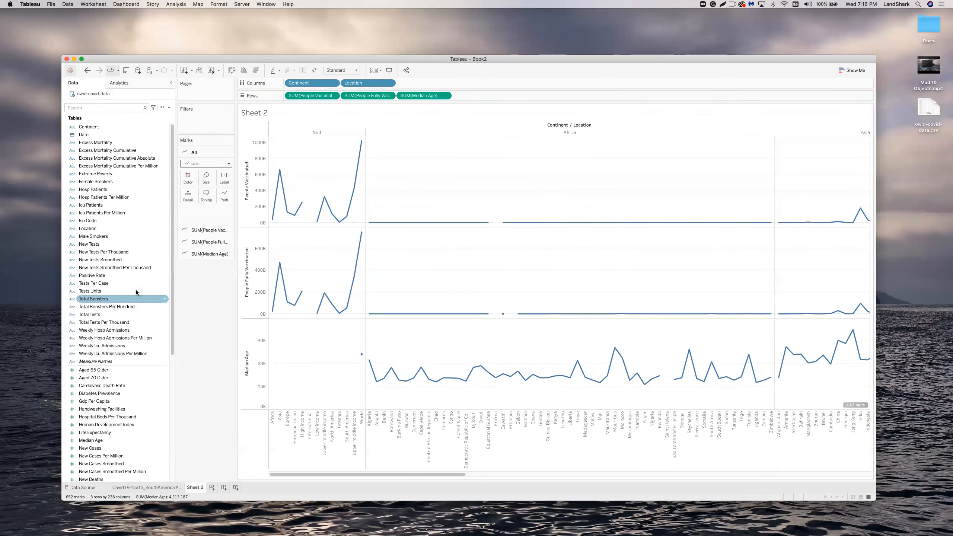
Filter Continent to North America and South America, excluding Null, Africa, Asia, Europe and Oceania.
left_click_drag(94, 128, 188, 119)
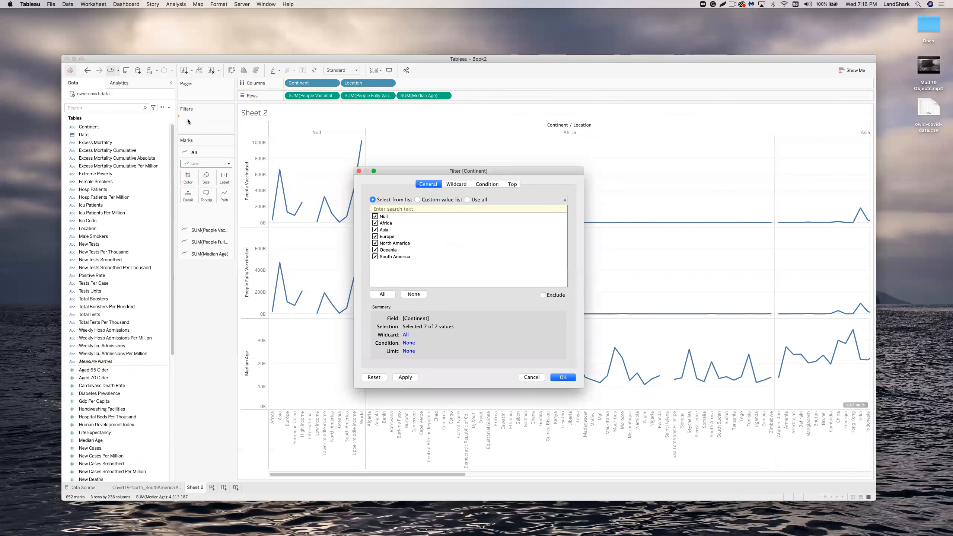
left_click(375, 217)
left_click(375, 223)
left_click(375, 230)
left_click(375, 250)
left_click(562, 376)
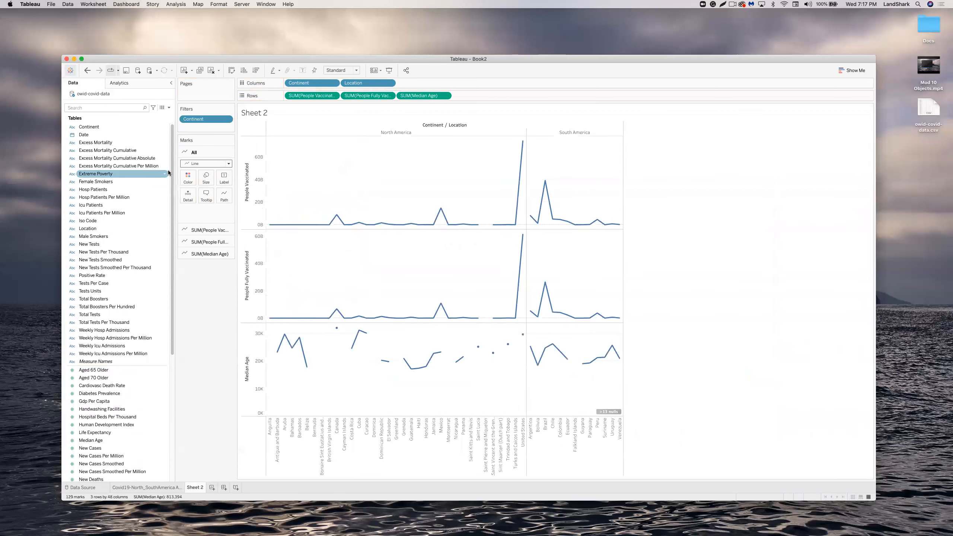
Add a Location filter that keeps all 48 locations.
left_click_drag(94, 229, 197, 126)
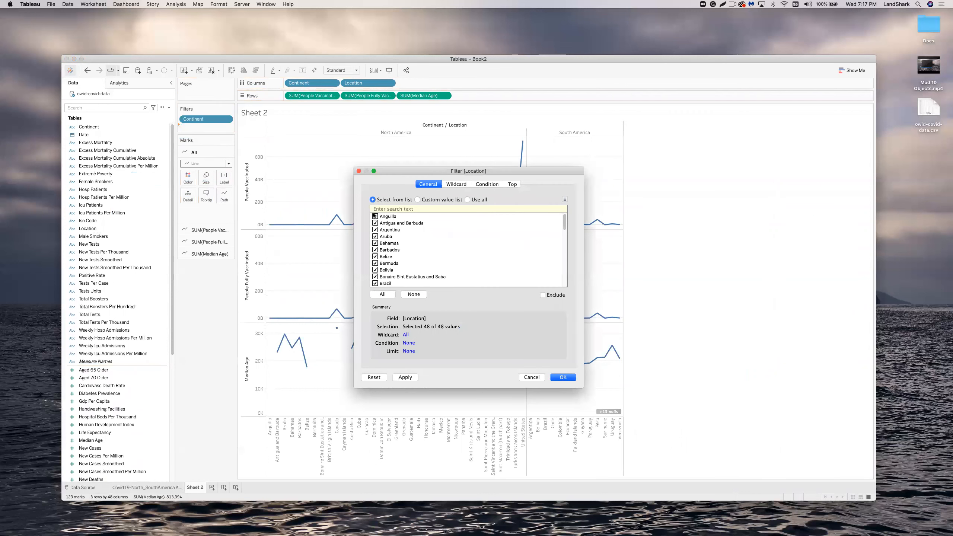
left_click(383, 295)
scroll(398, 266, "down", 10)
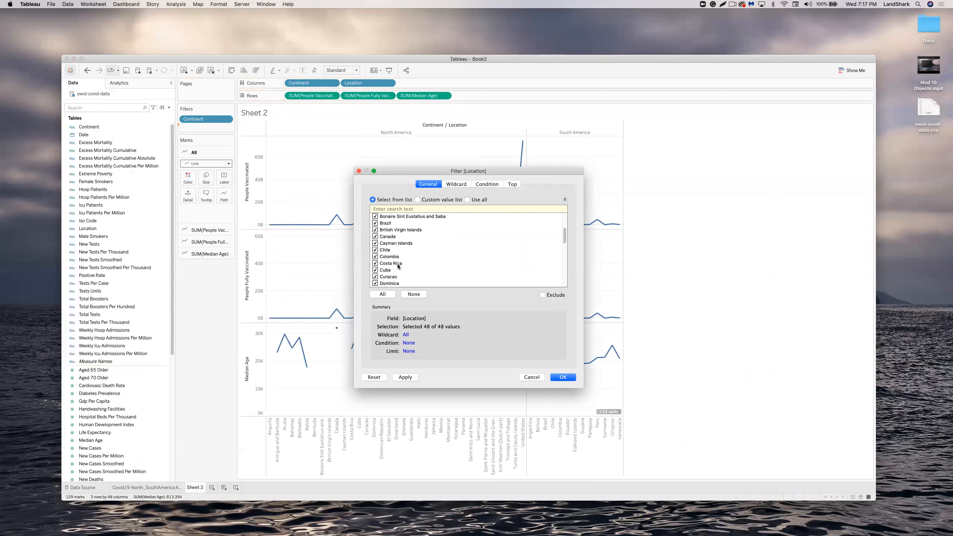
left_click(567, 378)
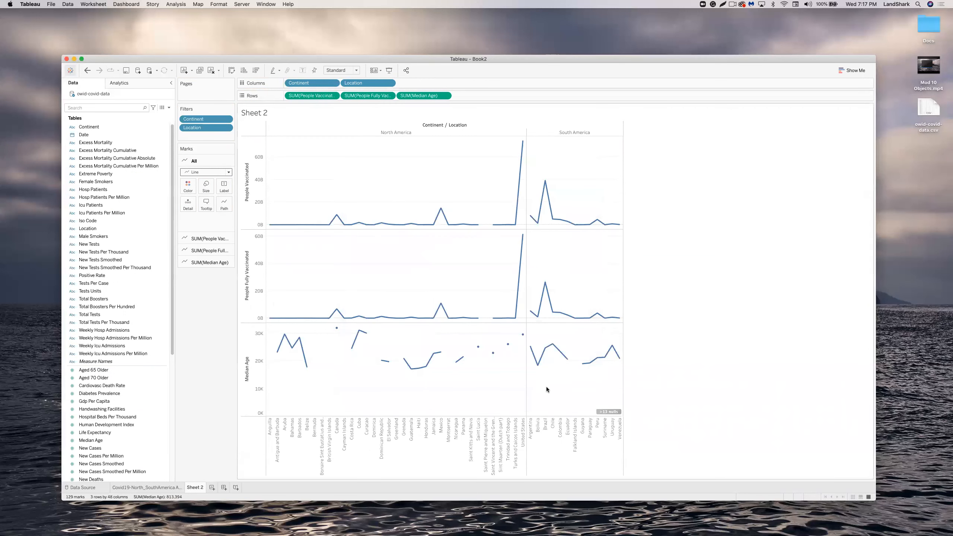
Filter out the null Median Age values through the Special Values indicator.
left_click(607, 410)
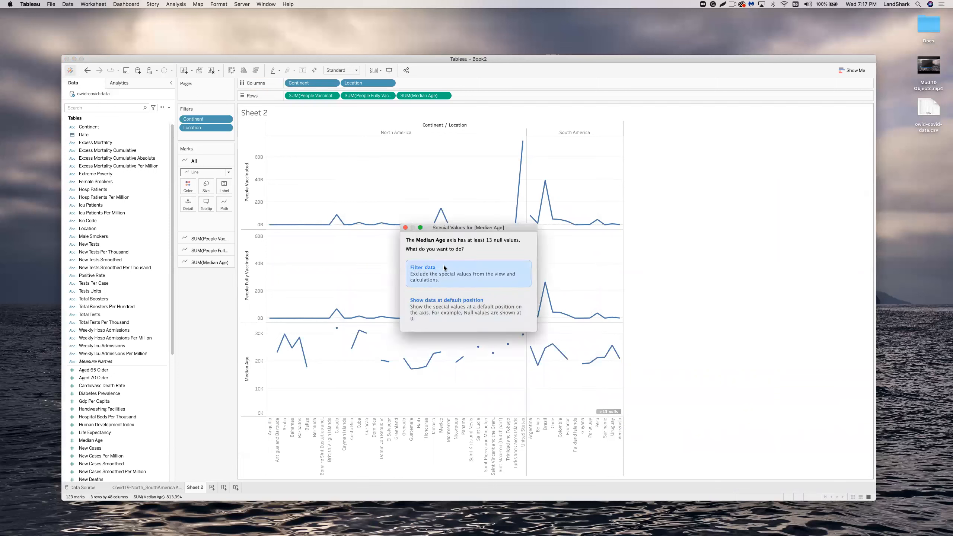
left_click(443, 267)
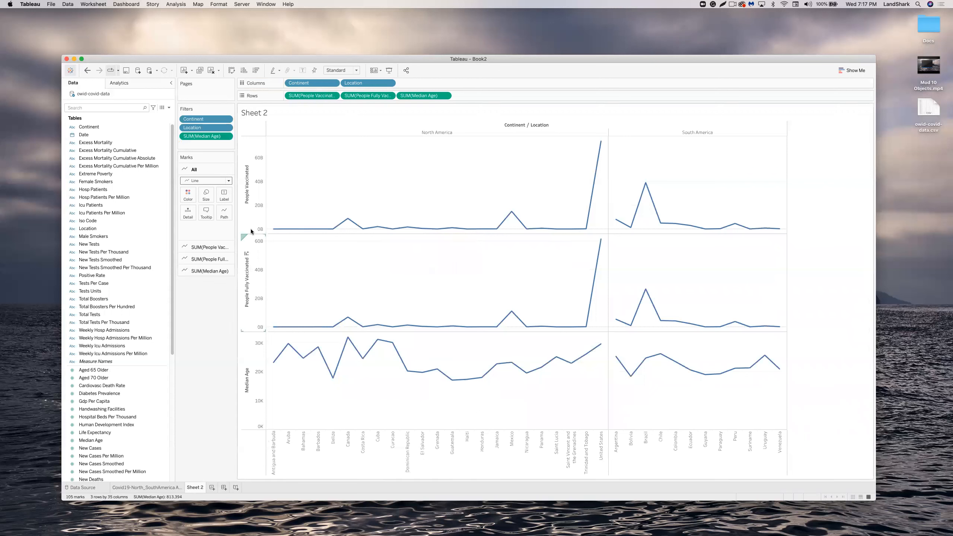
Switch all mark layers to Bar, then back to Line.
left_click(112, 205)
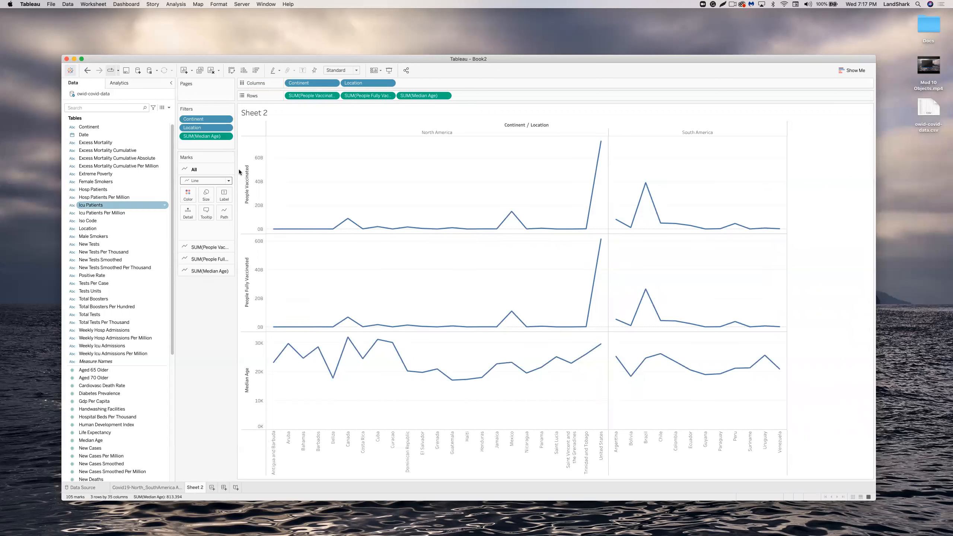
left_click(204, 175)
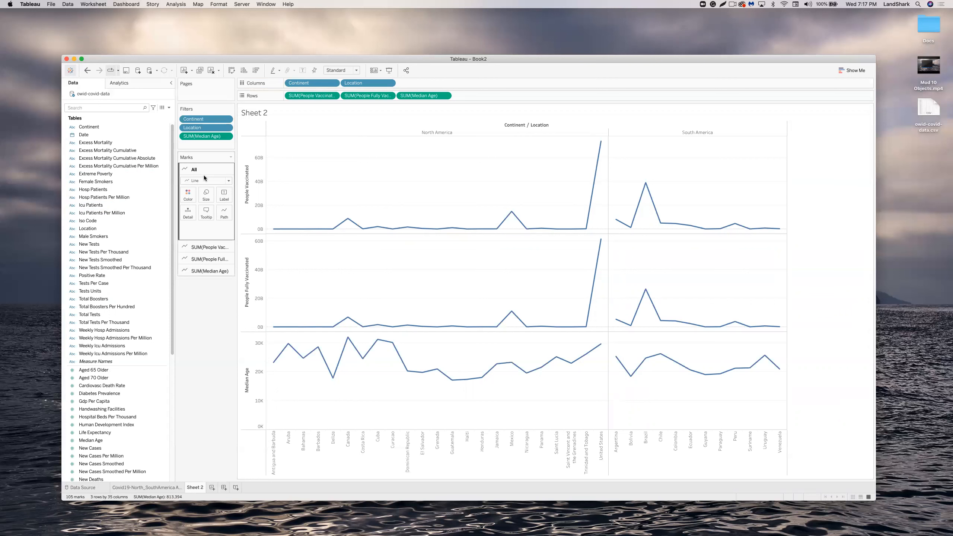
left_click(214, 181)
left_click(212, 197)
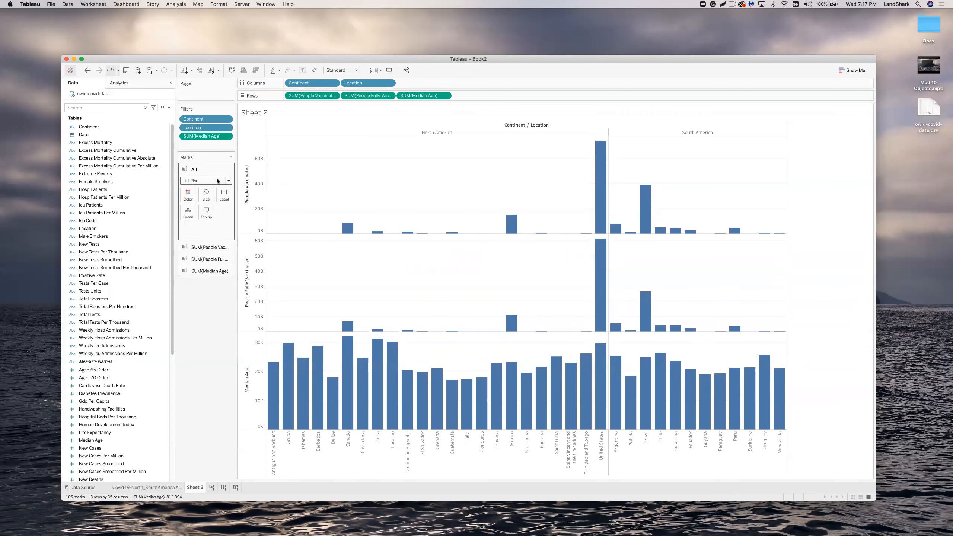
left_click(216, 180)
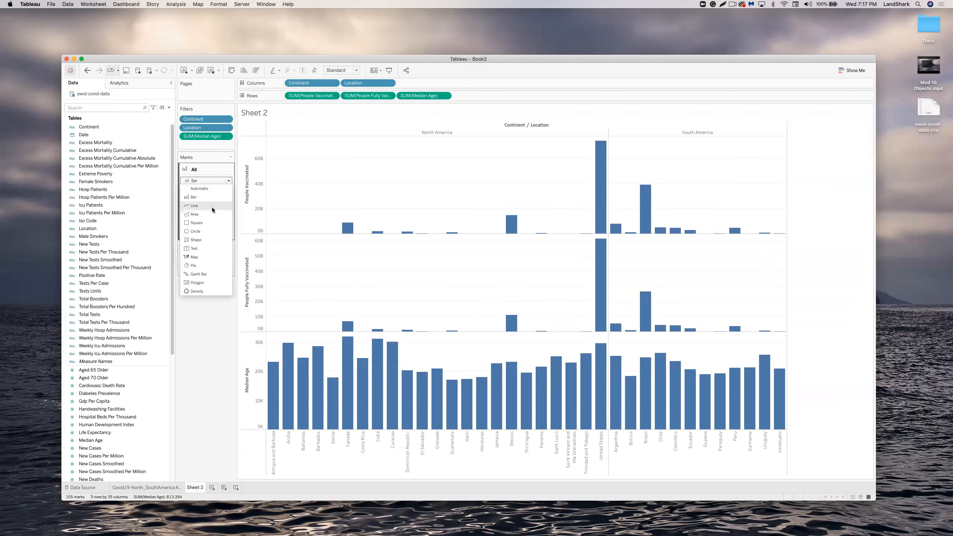
left_click(212, 206)
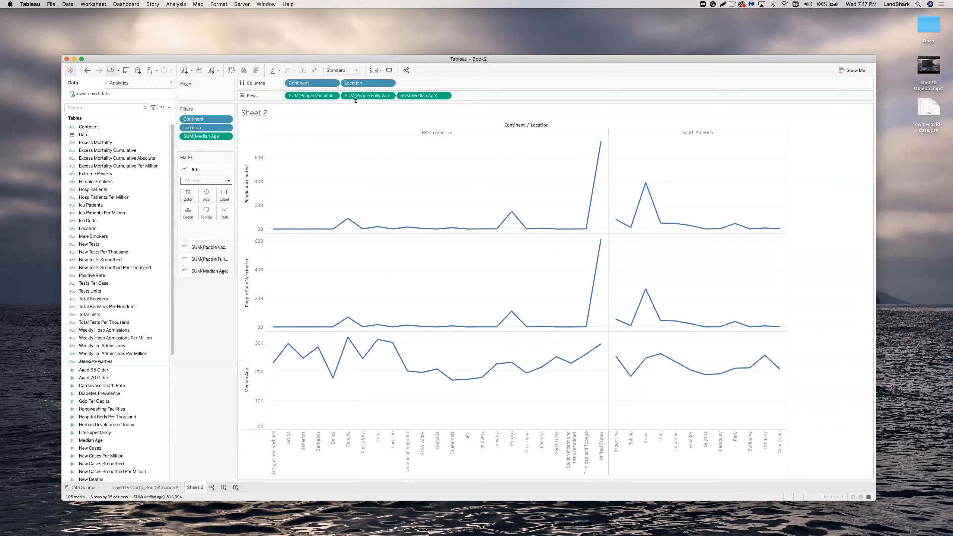
Remove SUM(People Fully Vaccinated) from the Rows shelf.
left_click(388, 96)
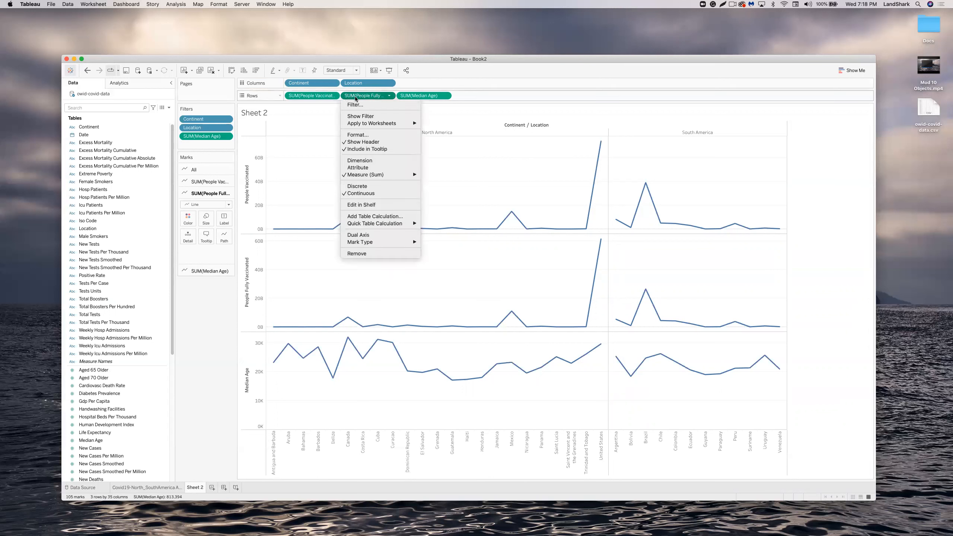
left_click(390, 97)
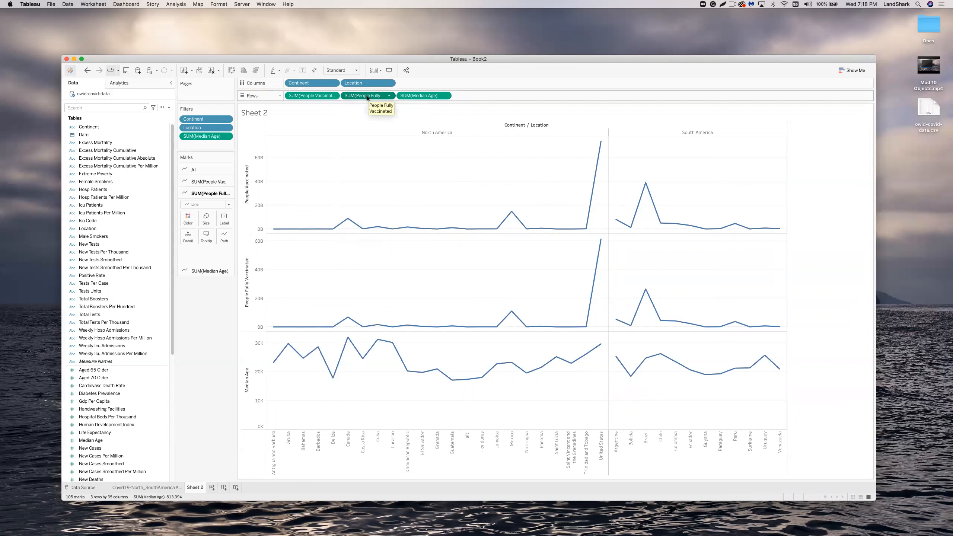
left_click_drag(368, 98, 189, 216)
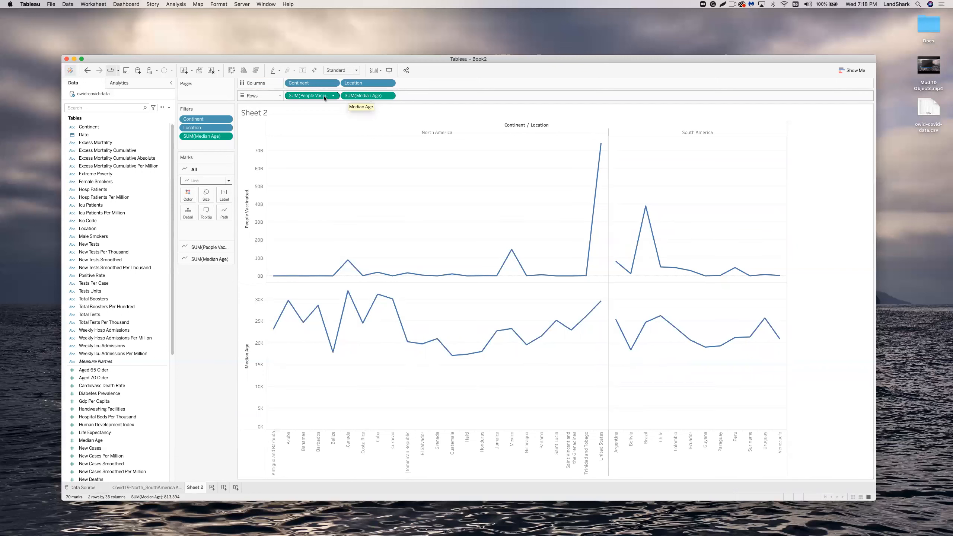
mouse_move(356, 96)
left_mouse_down()
mouse_move(298, 151)
mouse_move(192, 192)
left_mouse_up()
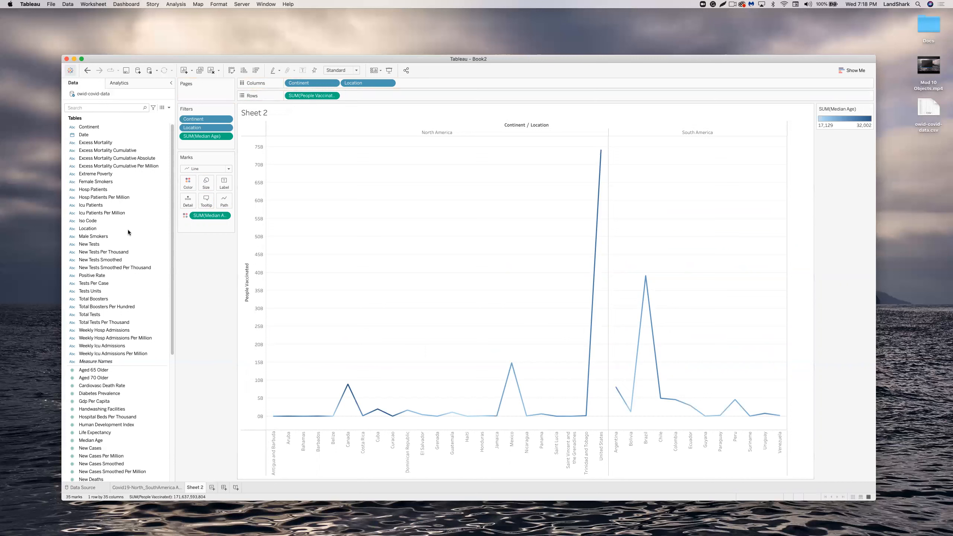
scroll(128, 299, "down", 4)
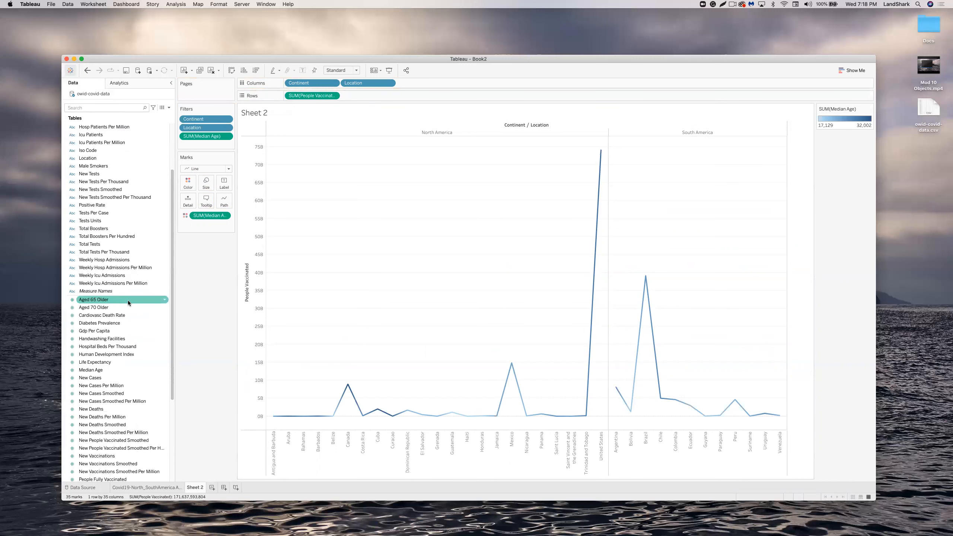
scroll(128, 300, "up", 4)
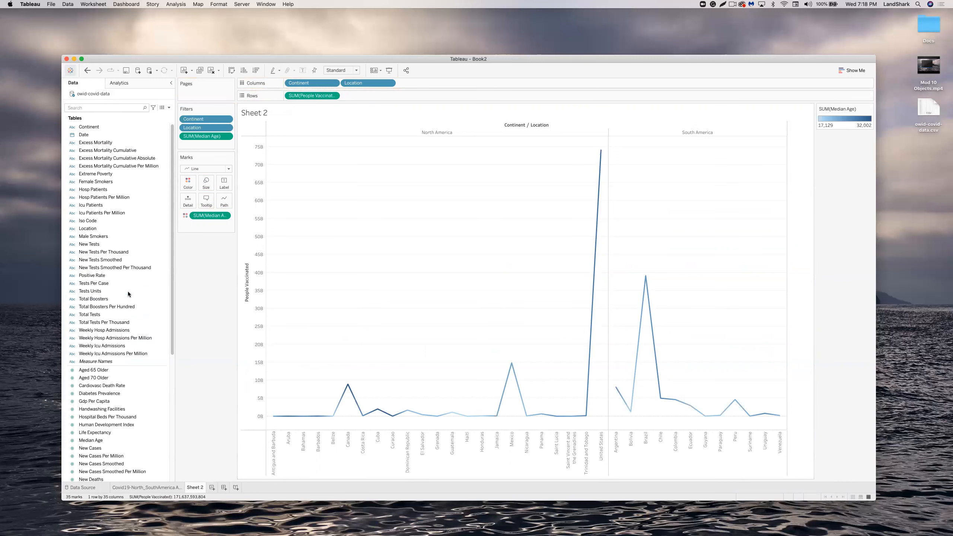
scroll(128, 291, "down", 10)
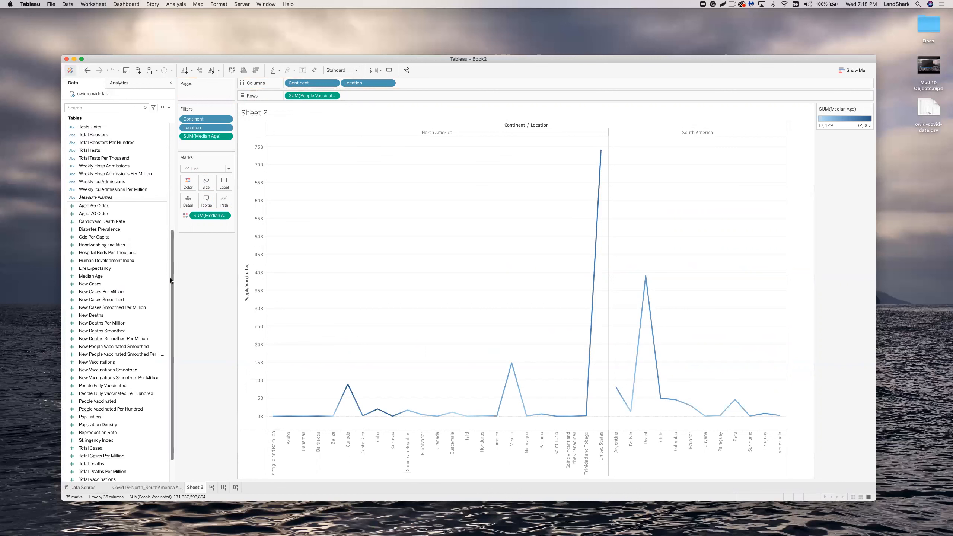
left_click(114, 362)
left_click(107, 355)
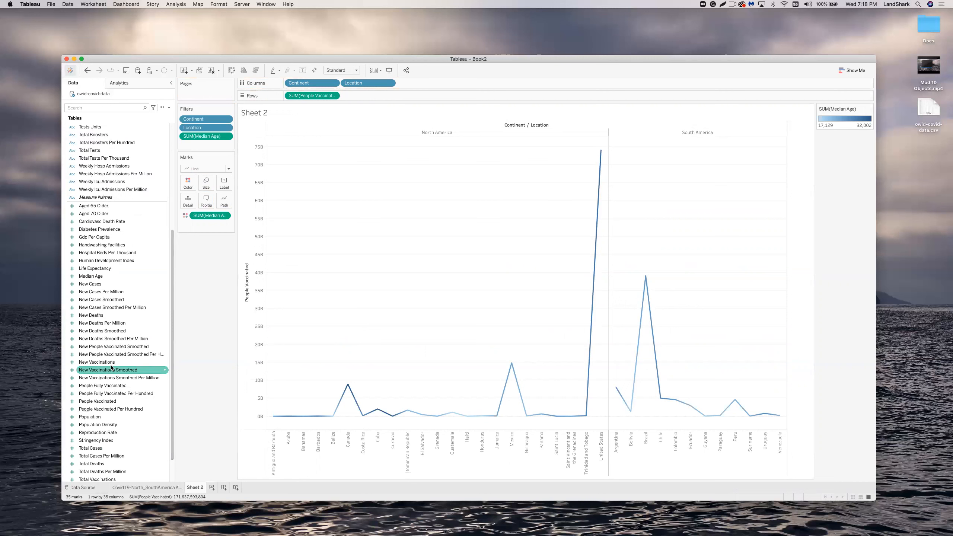
left_click(332, 96)
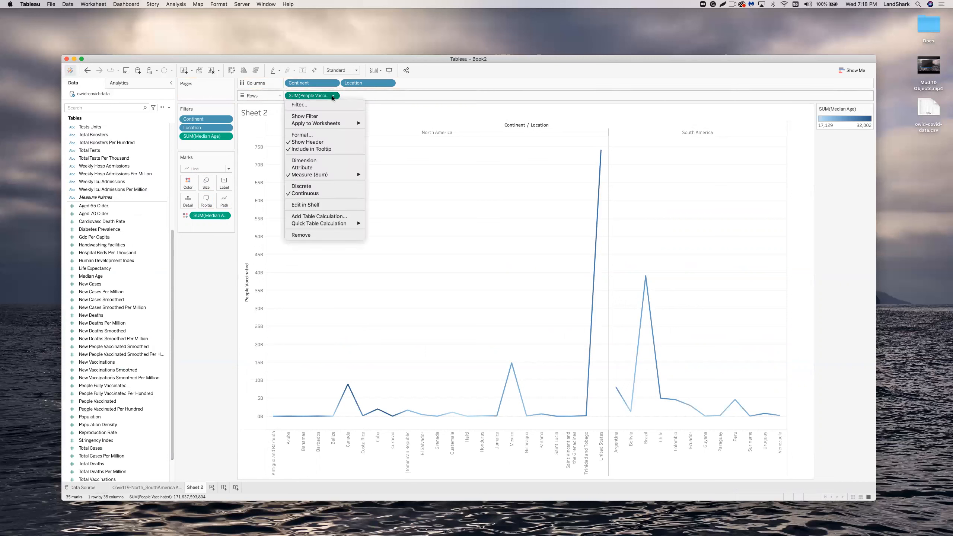
left_click(319, 96)
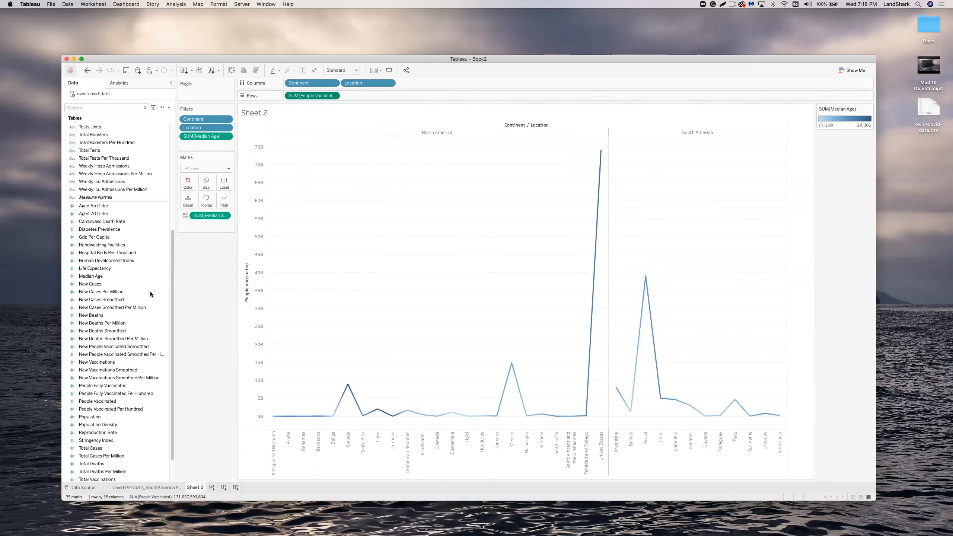
left_click(111, 388)
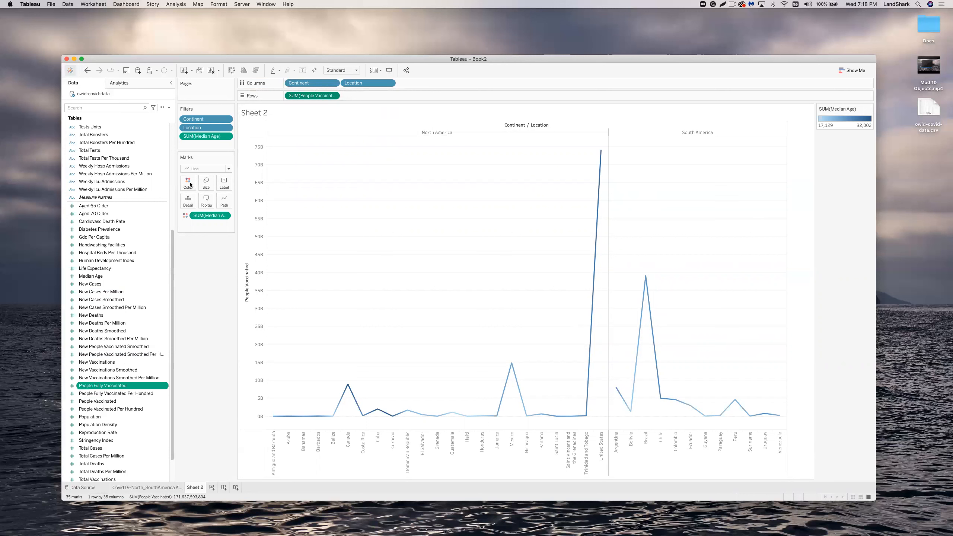
left_click_drag(117, 387, 192, 182)
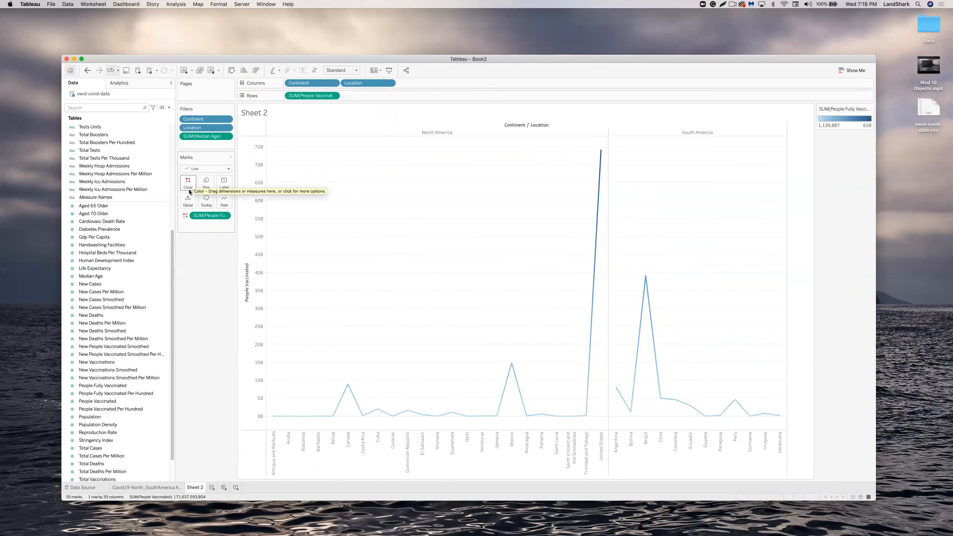
left_click_drag(113, 402, 222, 185)
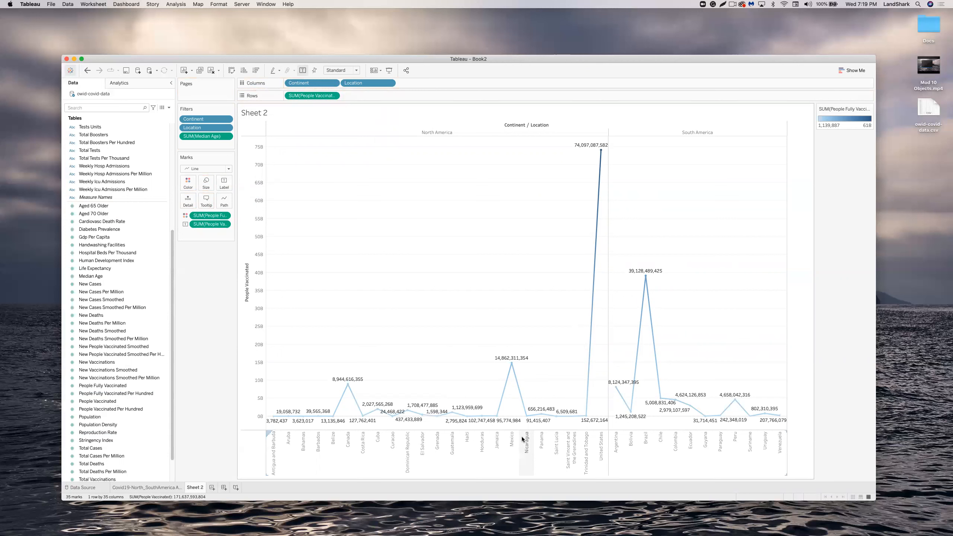
mouse_move(485, 423)
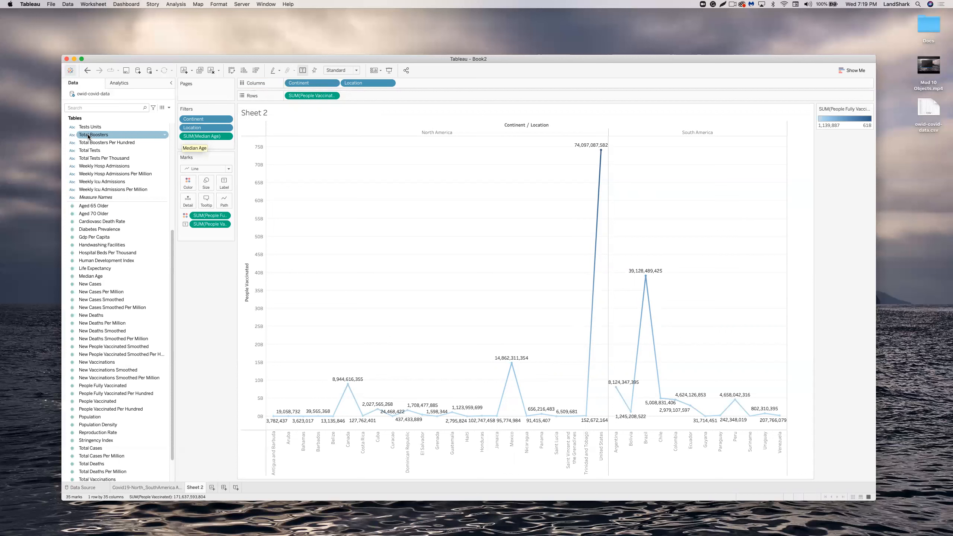
Search fields for 'Loca' and put Location on Color to give each country its own line colour.
left_click(113, 106)
type("Loca")
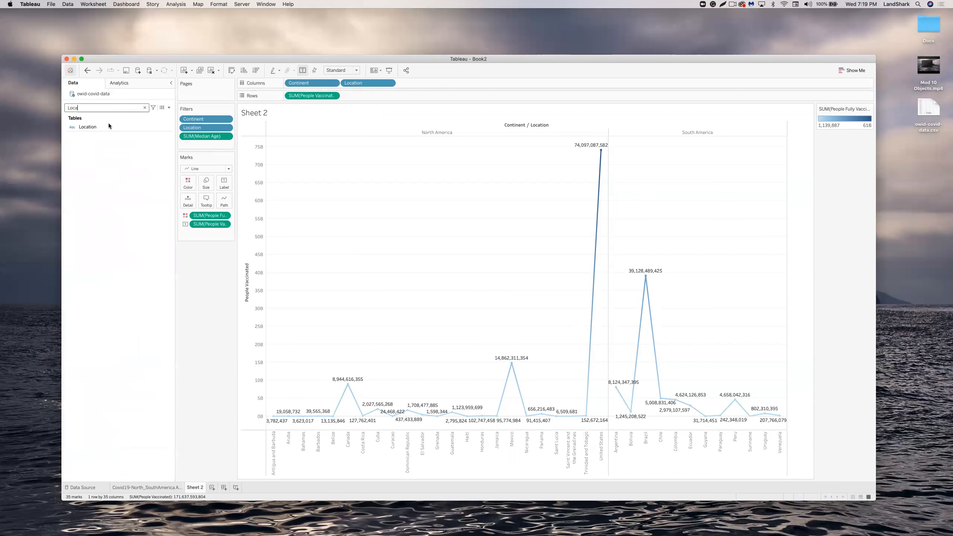
left_click_drag(105, 126, 189, 181)
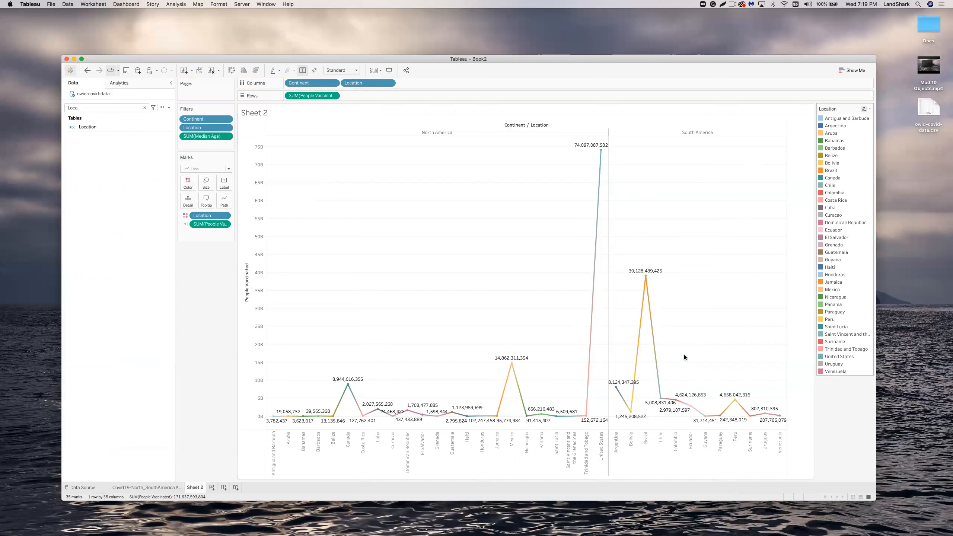
mouse_move(648, 277)
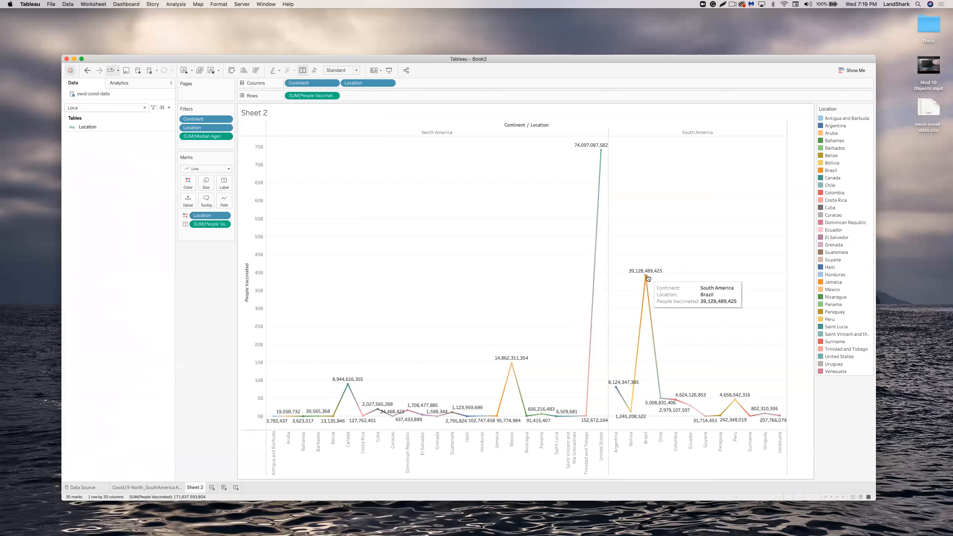
mouse_move(512, 365)
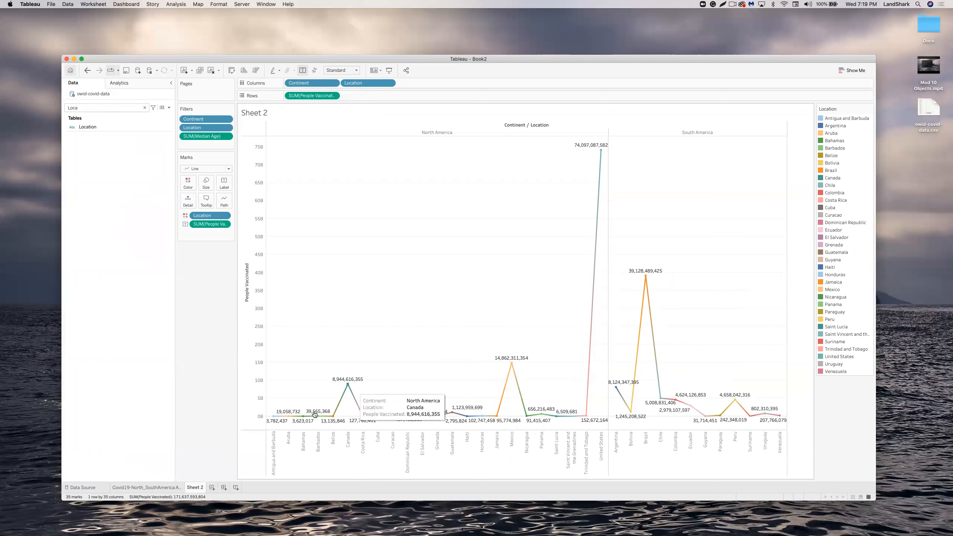
mouse_move(348, 388)
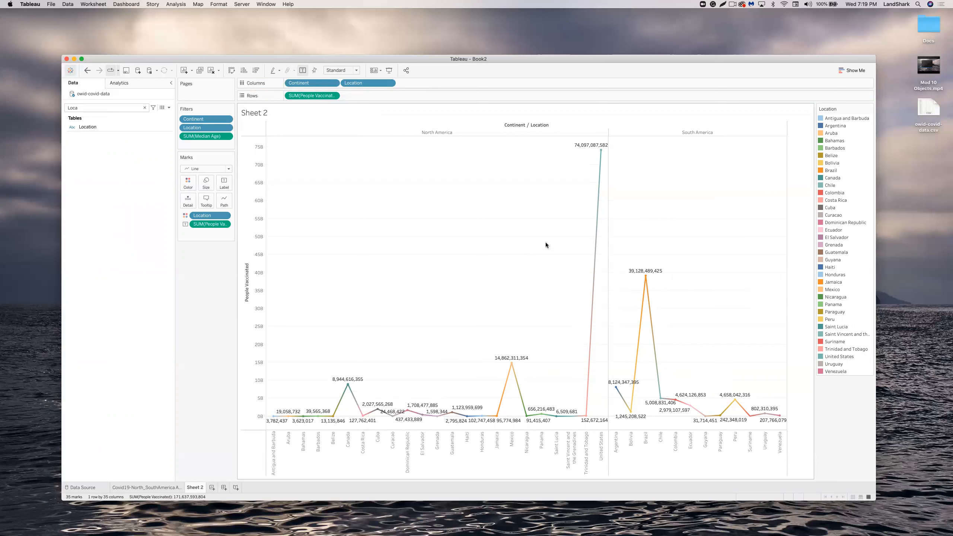
mouse_move(602, 149)
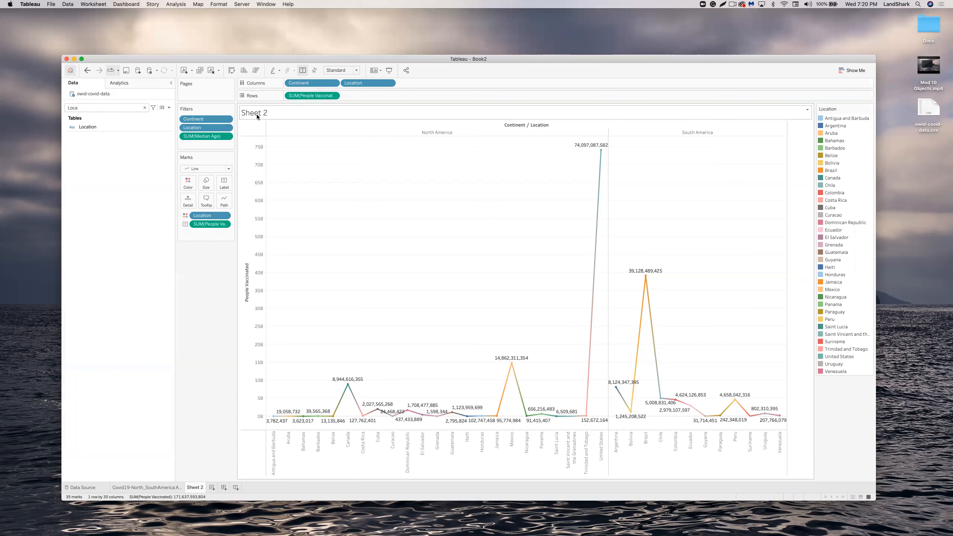
Rename the Sheet 2 tab to 'COVID19 People Vaccinated in North_SouthAmerica'.
right_click(196, 488)
left_click(213, 401)
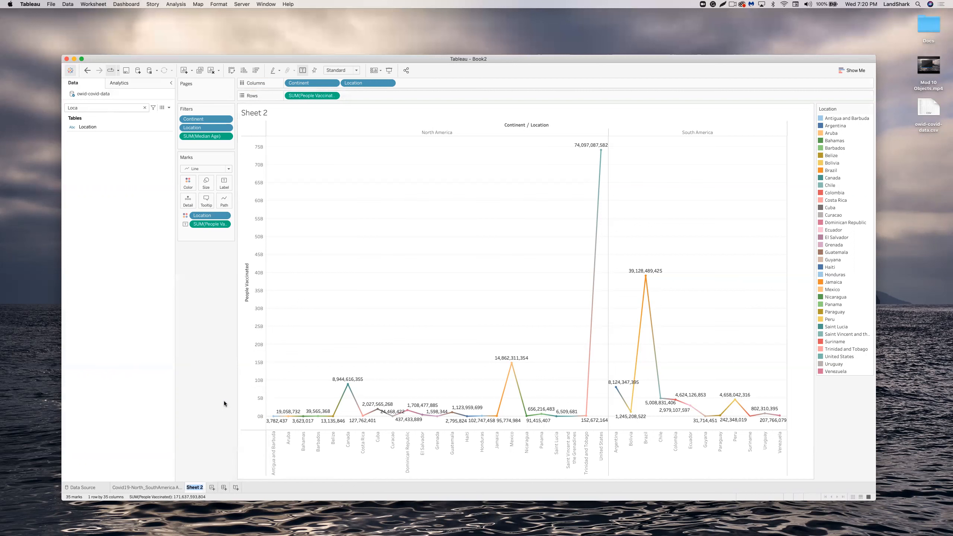
type("VID19 People Vaccina")
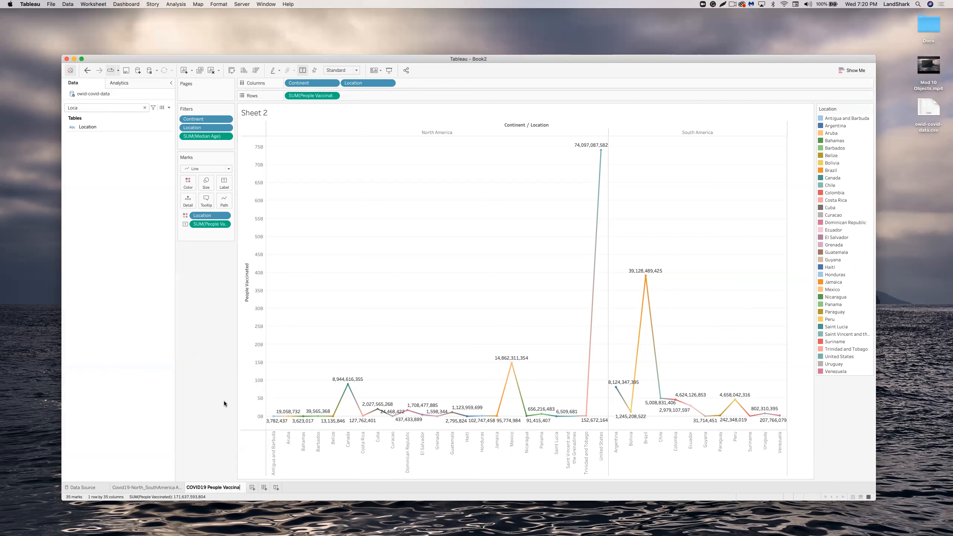
type("ted in North_SouthAmerica")
key("Return")
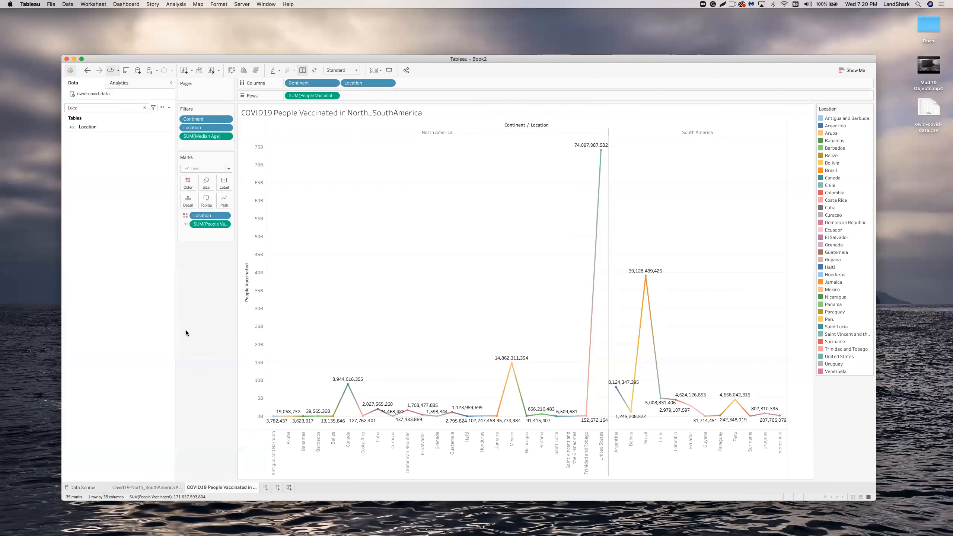
Check the Active Cases and People Vaccinated sheets, then add a new blank Sheet 3.
left_click(149, 486)
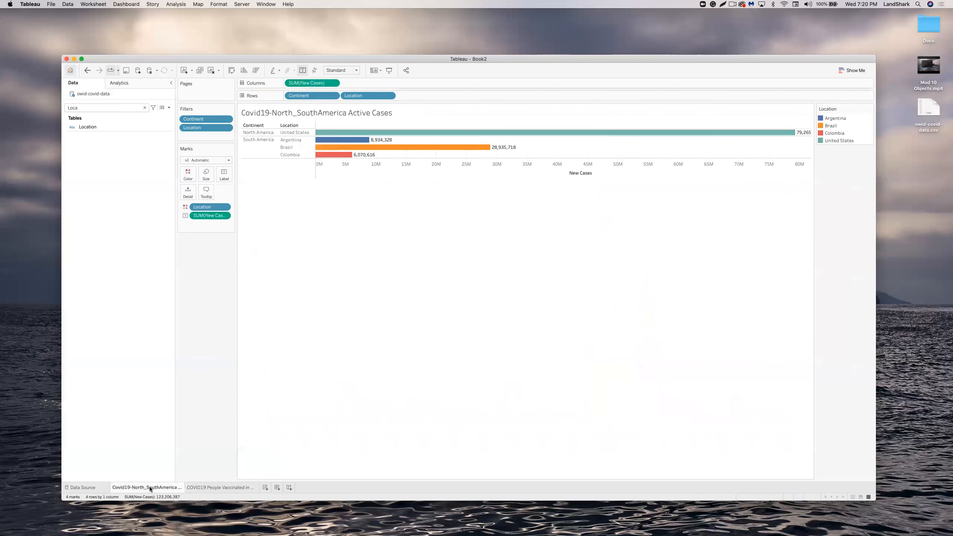
left_click(198, 486)
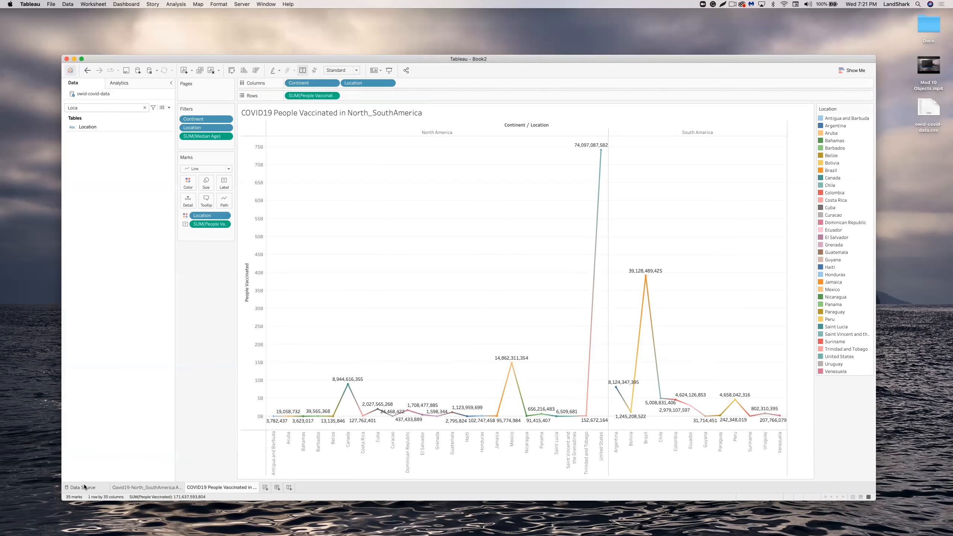
left_click(265, 487)
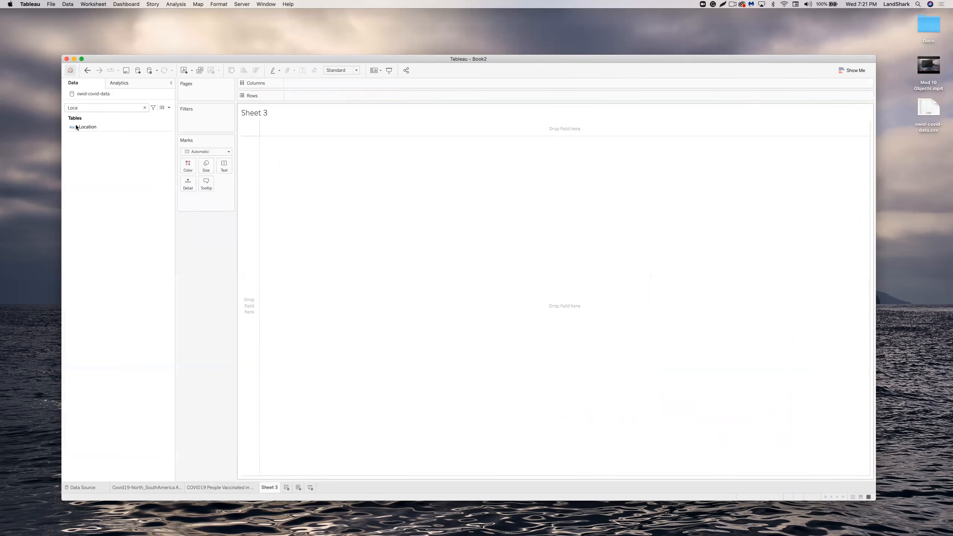
Clear the field search and inspect the New Tests and Gdp Per Capita fields.
left_click(144, 107)
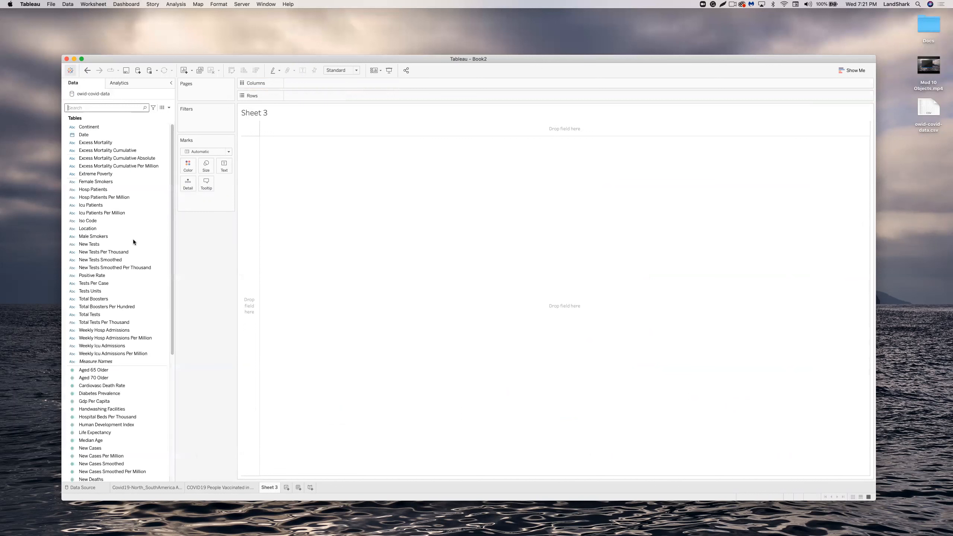
left_click(133, 242)
left_click(731, 255)
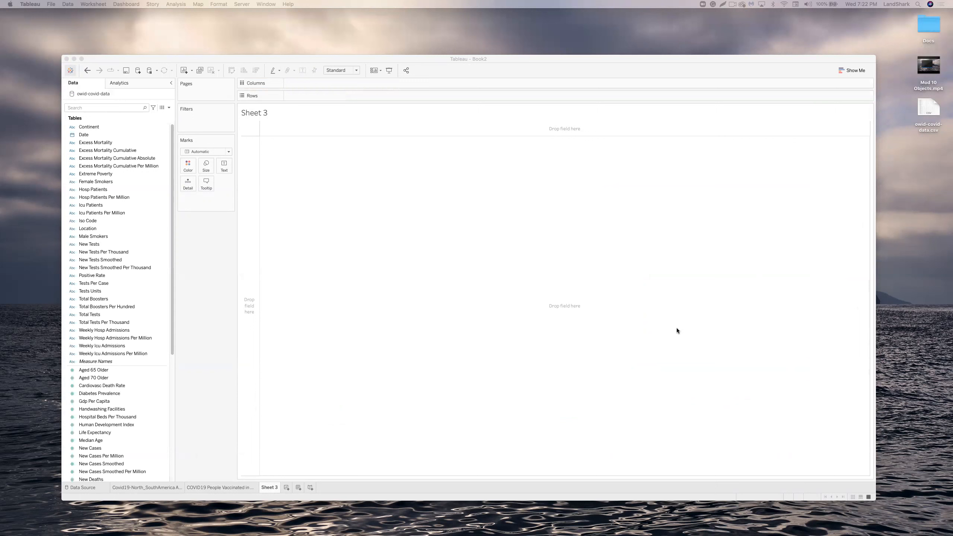
scroll(110, 309, "down", 5)
left_click(109, 308)
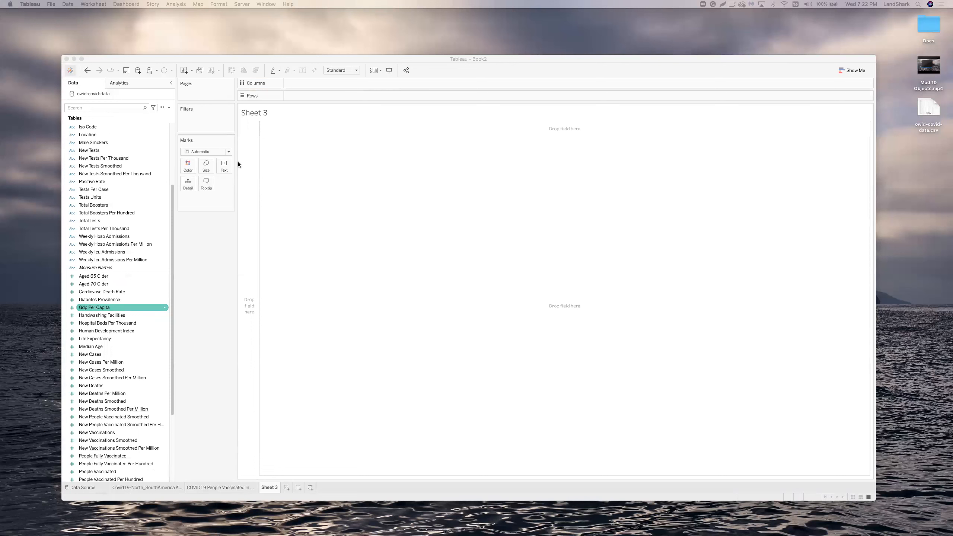
Browse the field list for New Deaths Smoothed Per Million, New Deaths Smoothed and New Deaths.
scroll(122, 248, "down", 5)
scroll(122, 250, "down", 1)
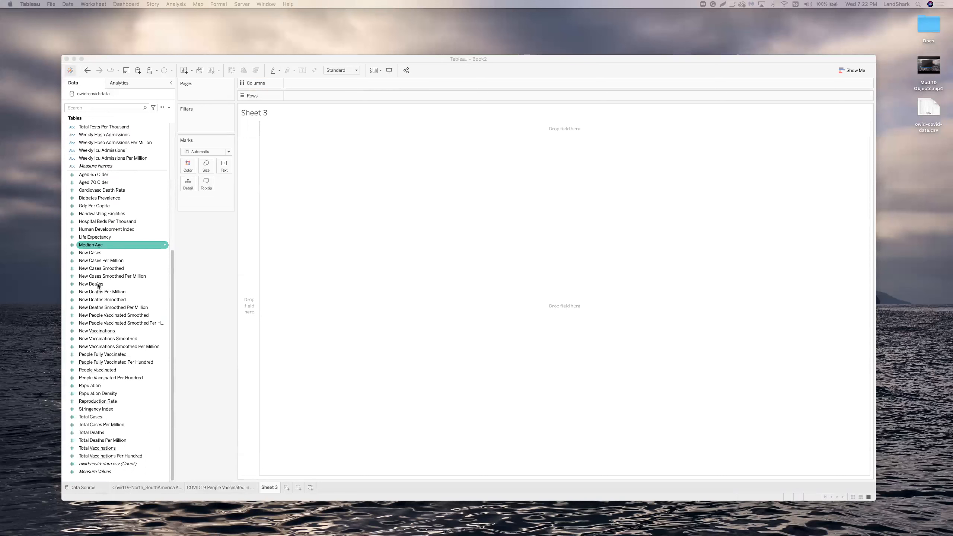
left_click(102, 309)
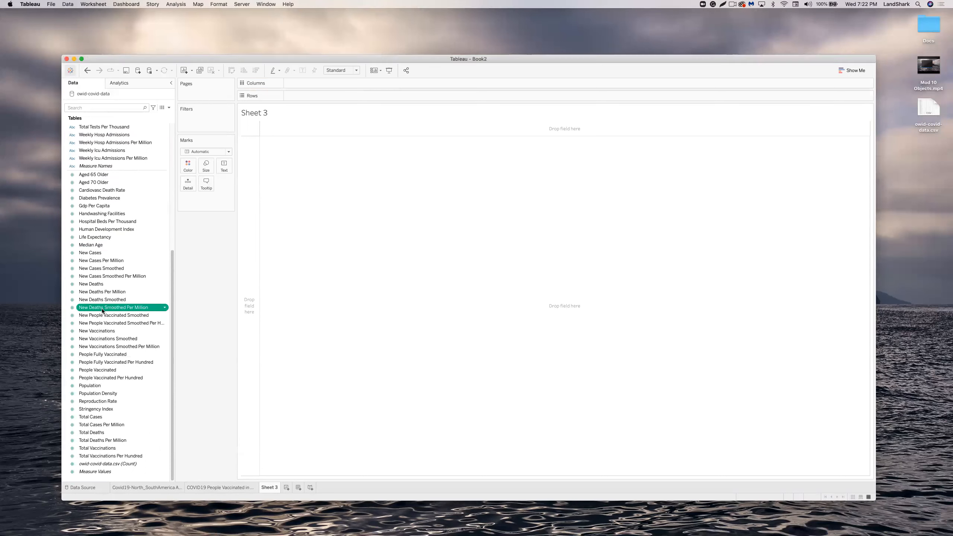
left_click(104, 300)
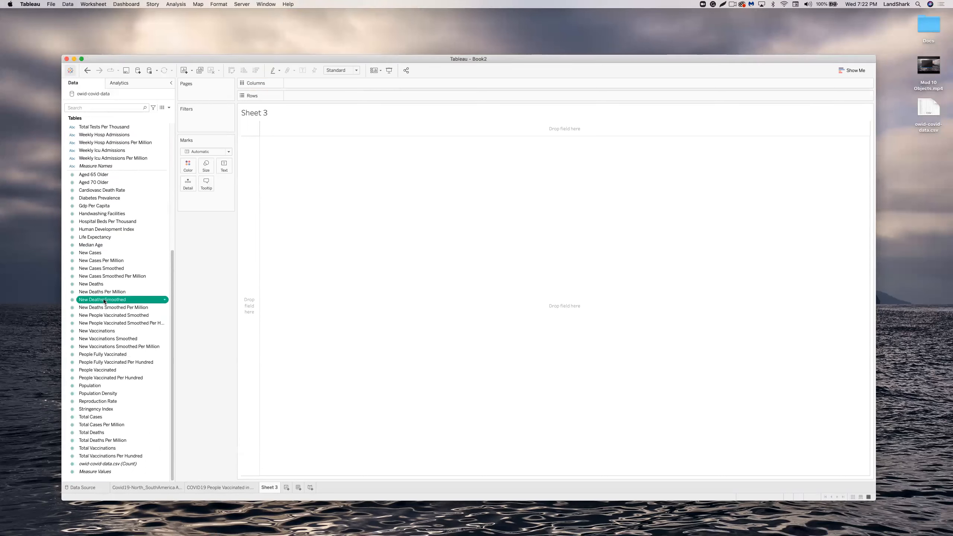
left_click(96, 283)
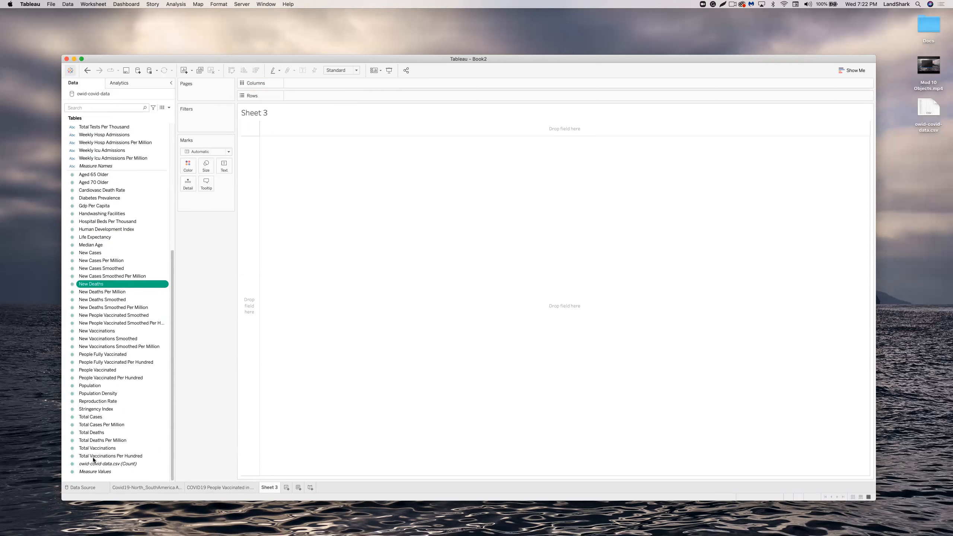
scroll(95, 450, "up", 2)
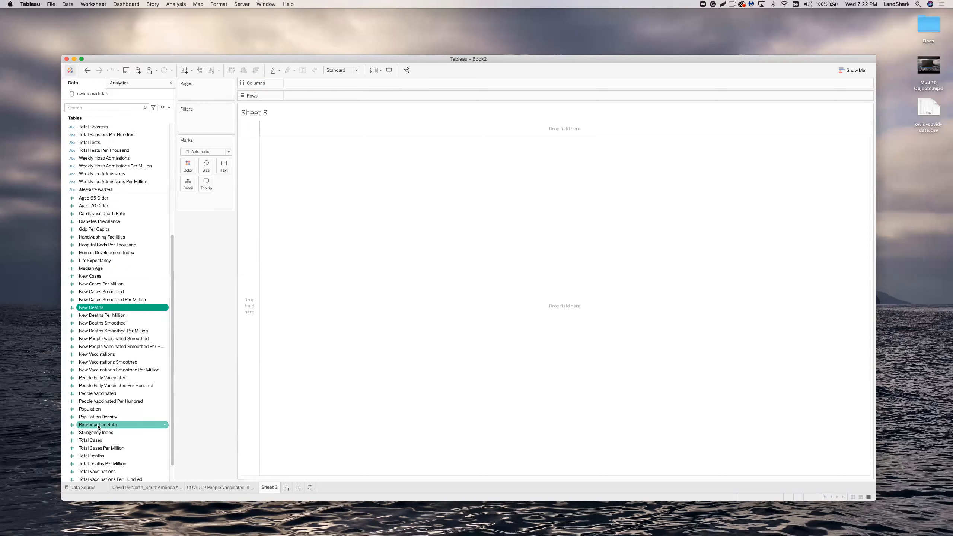
scroll(97, 426, "up", 2)
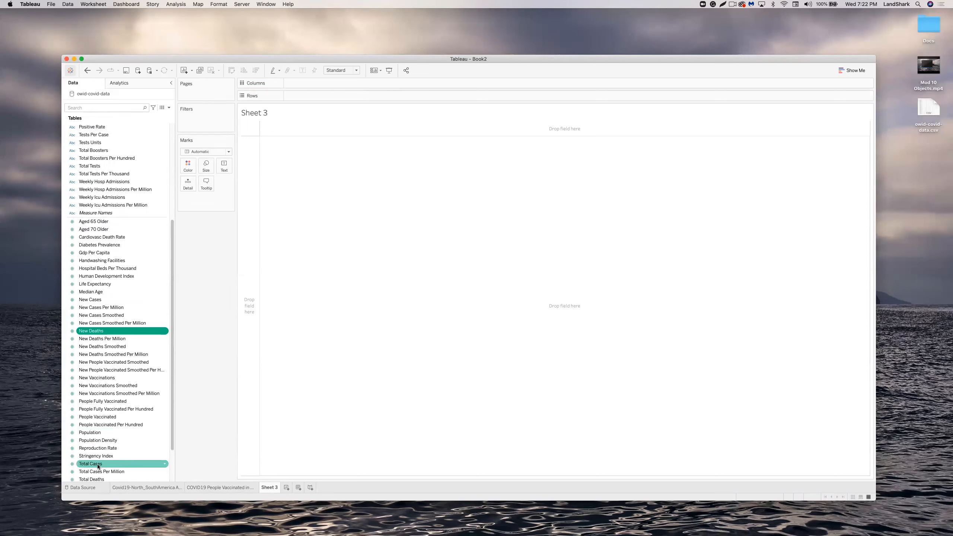
scroll(99, 449, "down", 4)
Place SUM(Total Deaths) on Rows as a single bar after a false start.
left_click_drag(100, 433, 310, 96)
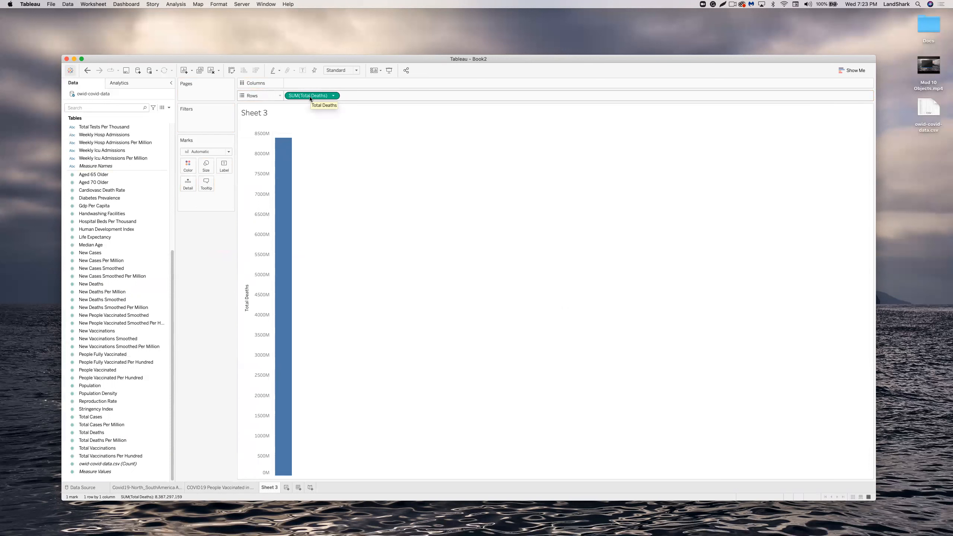
mouse_move(310, 96)
left_mouse_down()
mouse_move(240, 144)
mouse_move(303, 95)
mouse_move(322, 93)
left_mouse_up()
left_click(333, 96)
left_click(314, 233)
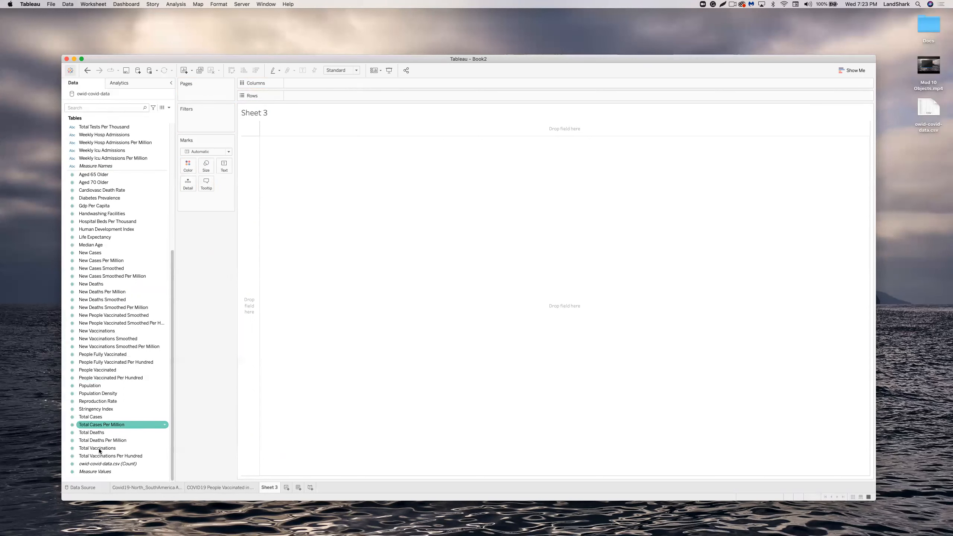
double_click(100, 432)
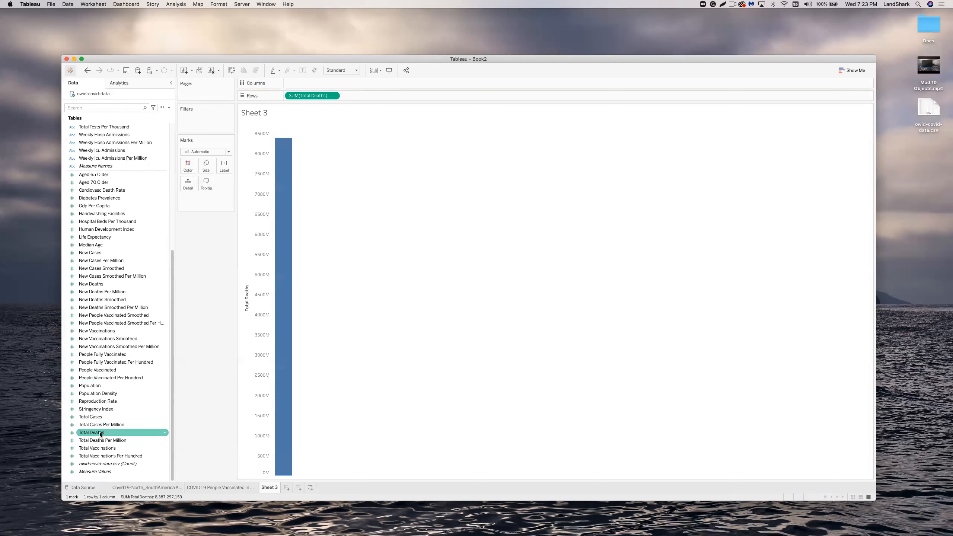
Add Continent to Columns to split deaths into continent bars, and open Show Me.
scroll(109, 336, "up", 3)
scroll(109, 336, "up", 10)
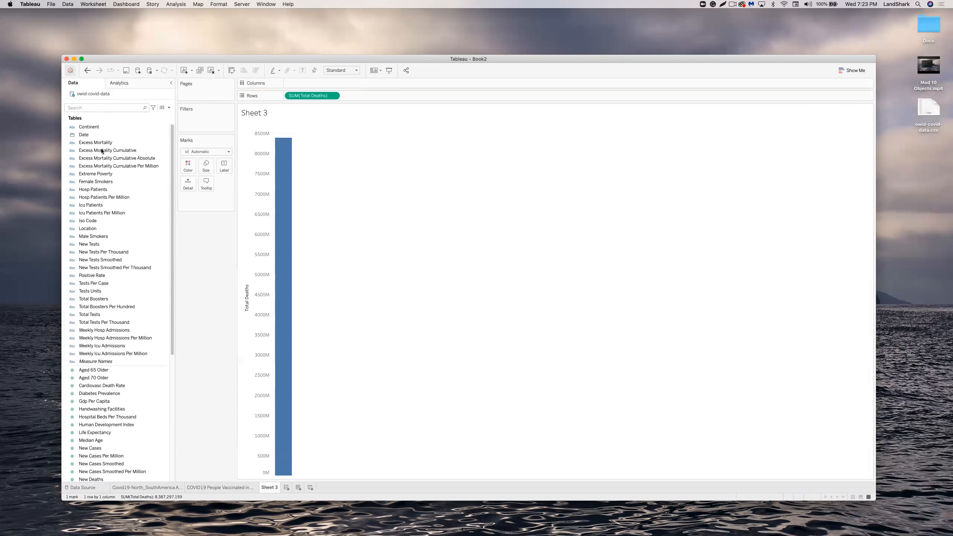
double_click(104, 126)
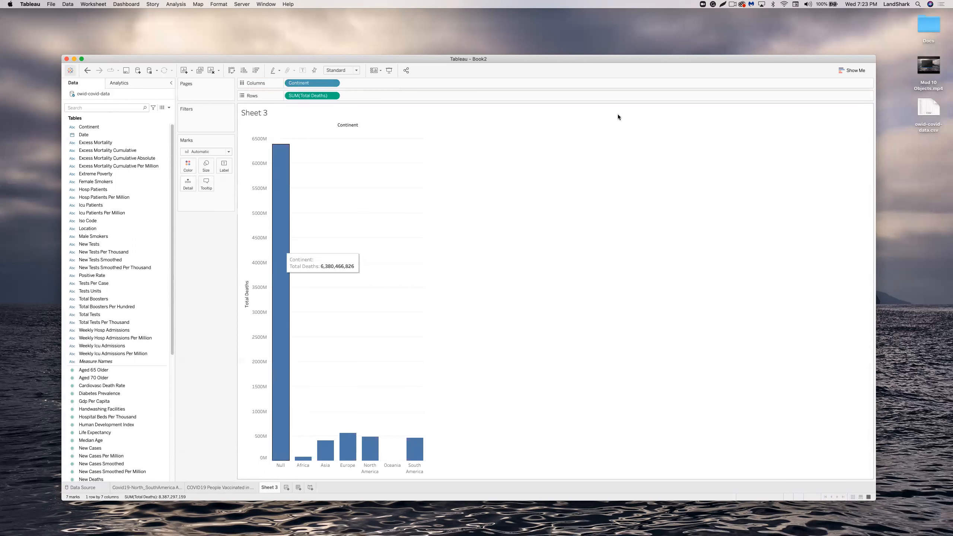
left_click(855, 71)
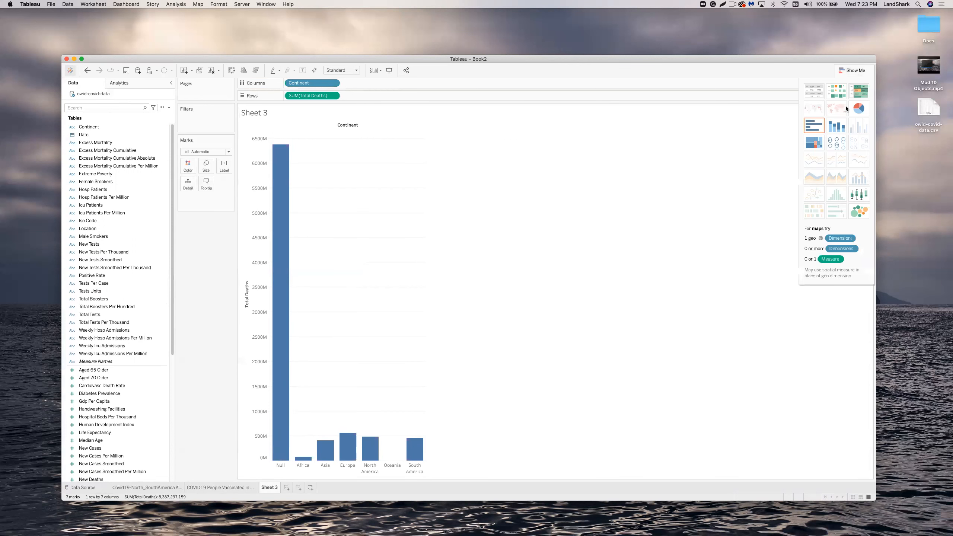
left_click(861, 109)
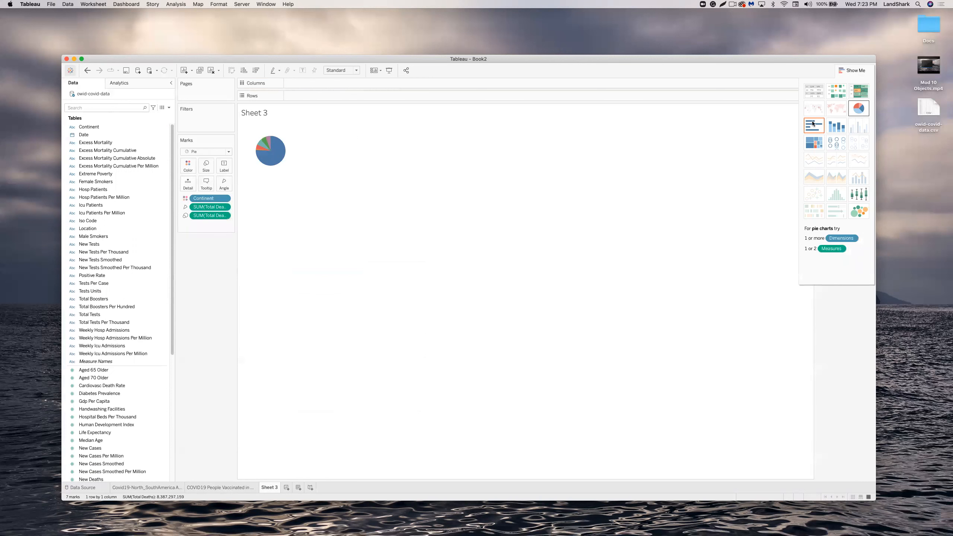
left_click(345, 70)
left_click(349, 95)
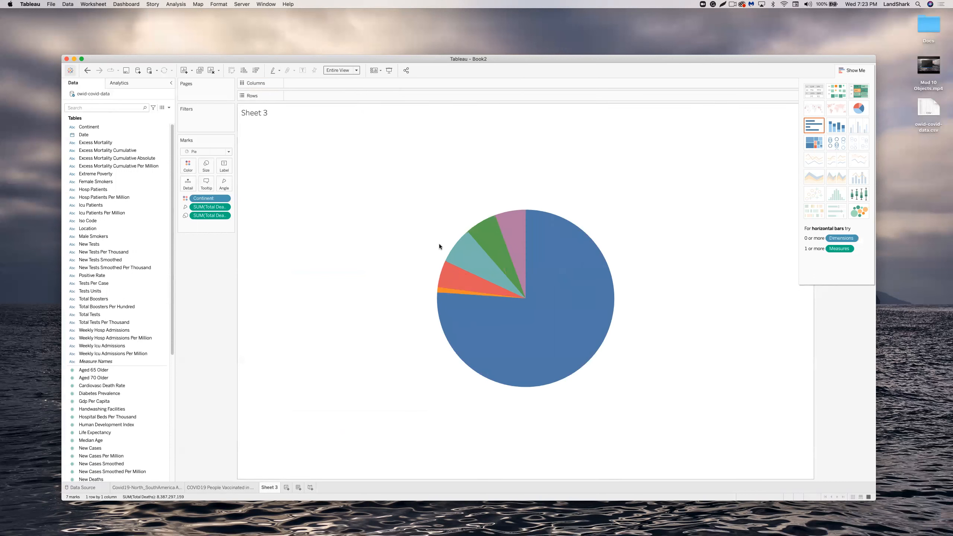
mouse_move(493, 240)
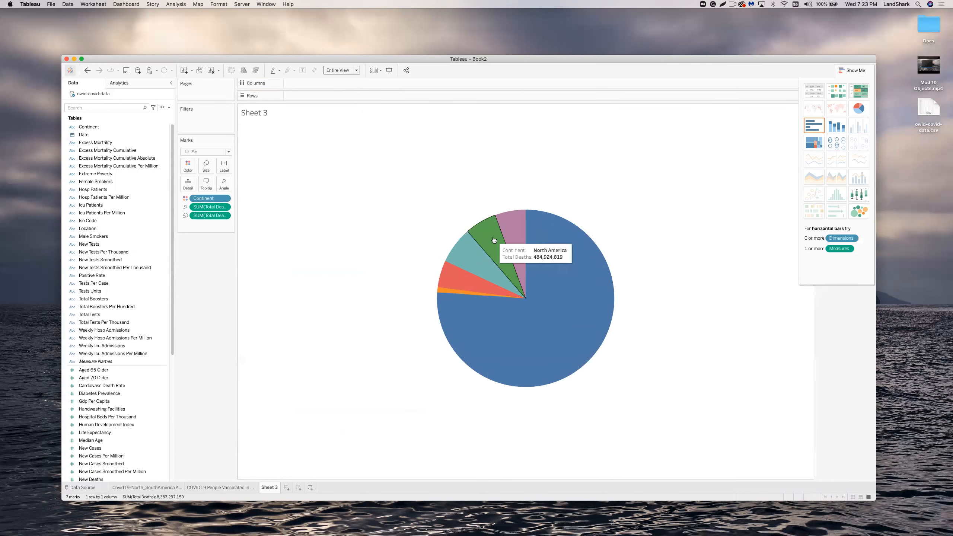
mouse_move(526, 232)
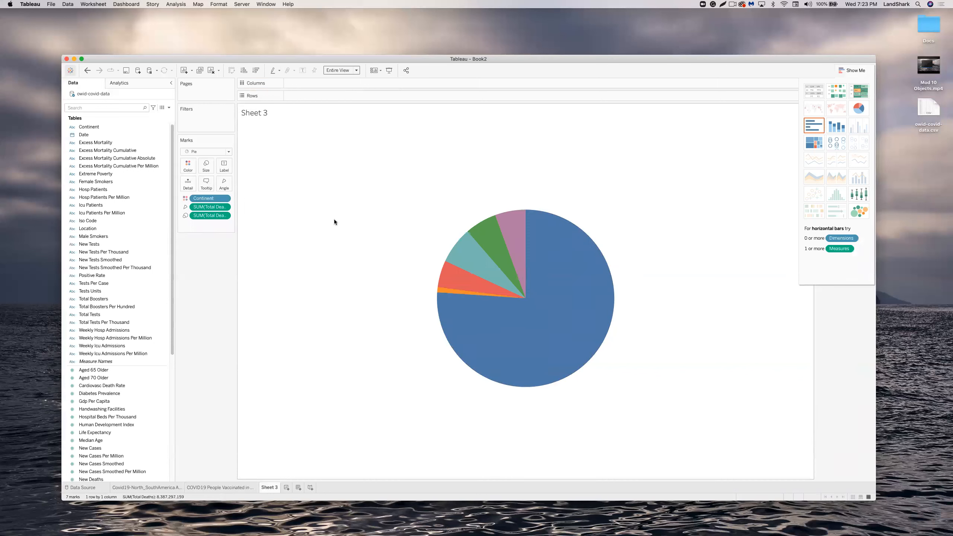
mouse_move(476, 254)
left_click_drag(96, 127, 188, 167)
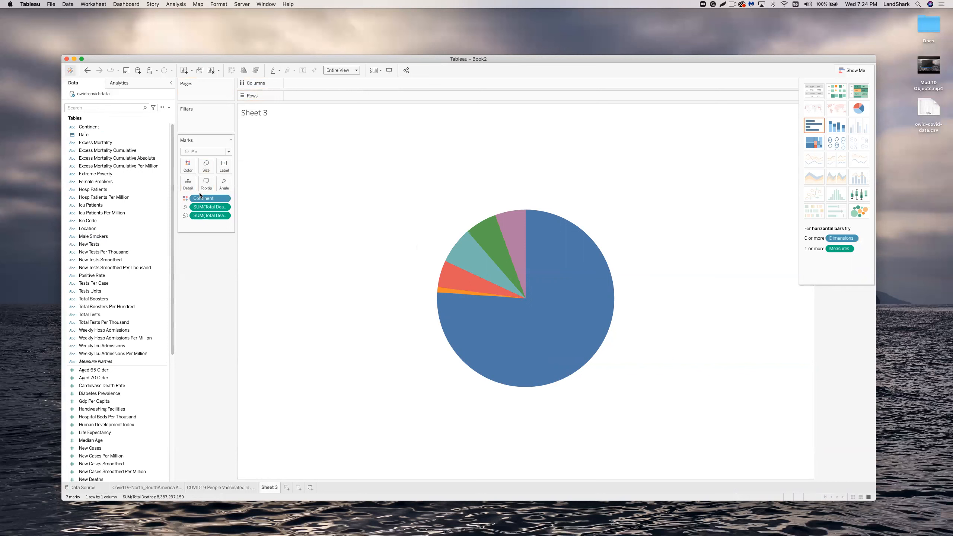
Add Total Deaths to Label so each pie slice shows its deaths figure.
scroll(137, 363, "down", 2)
scroll(137, 362, "down", 6)
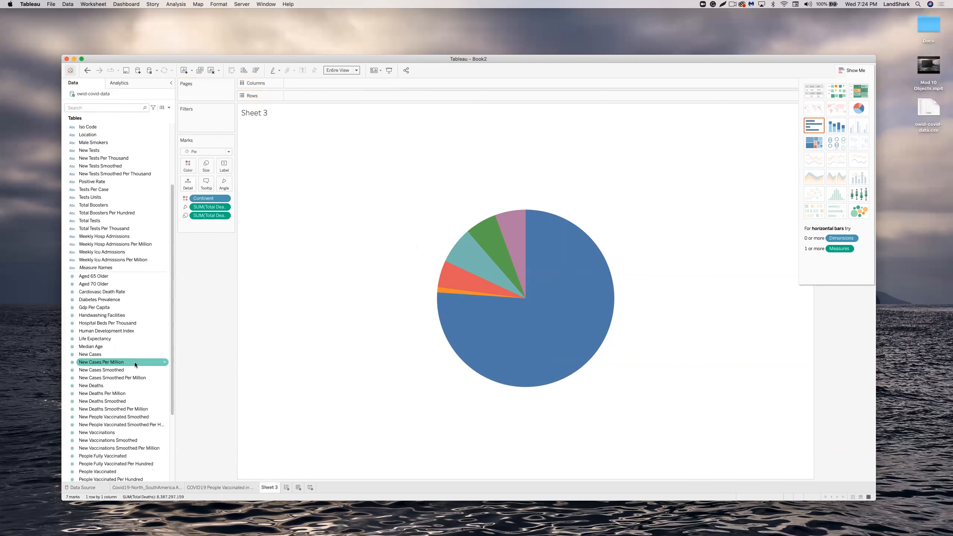
scroll(135, 364, "down", 2)
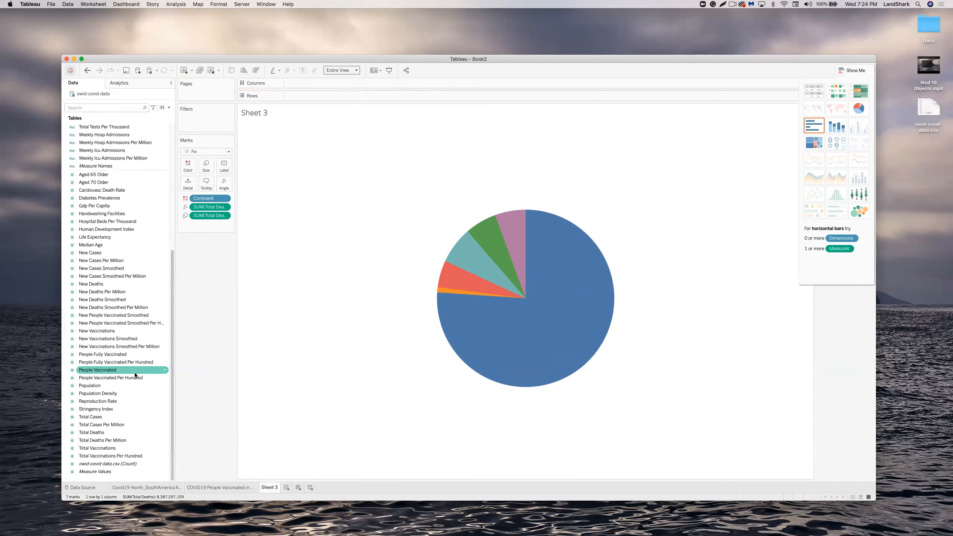
left_click(100, 417)
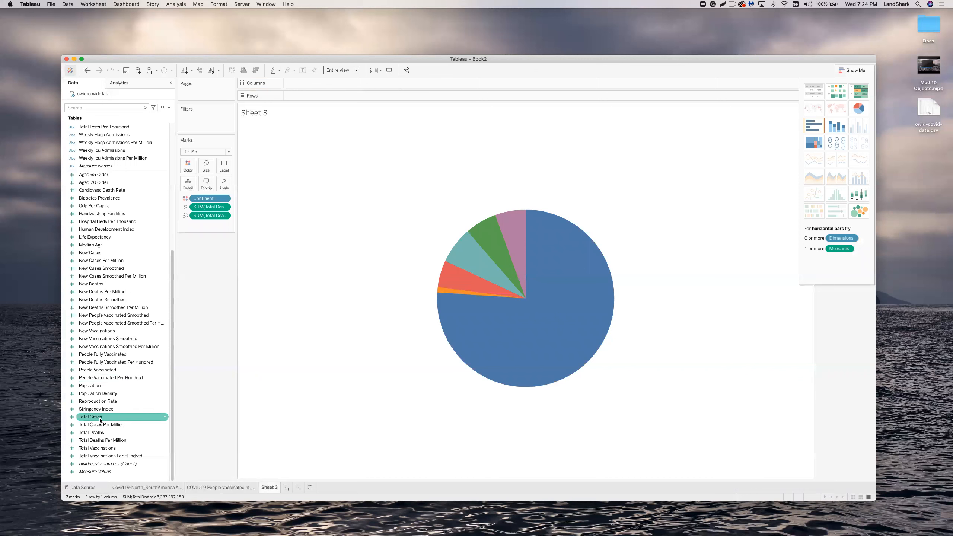
left_click_drag(105, 433, 221, 166)
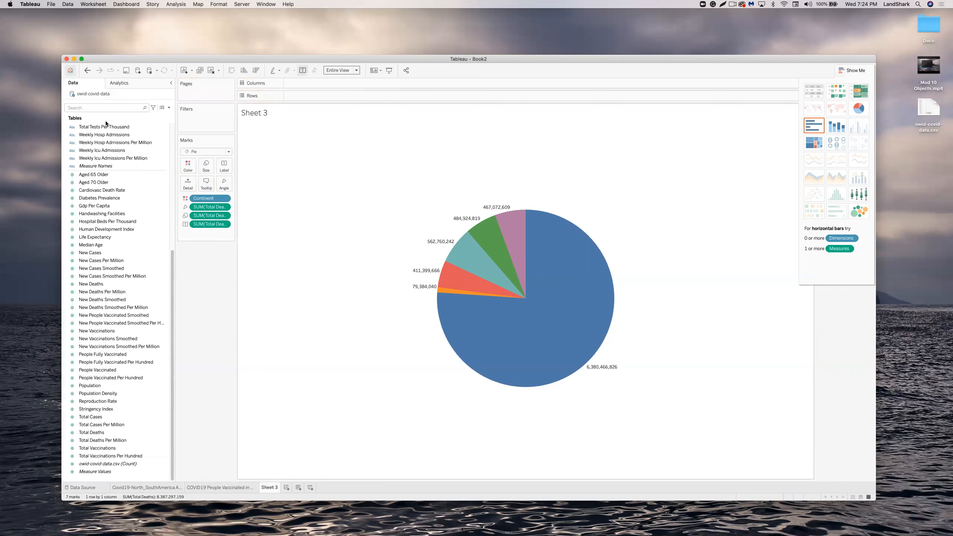
Add Continent to Label, cancelling the accidental Date, Continent hierarchy prompt.
scroll(117, 162, "up", 5)
scroll(111, 159, "up", 5)
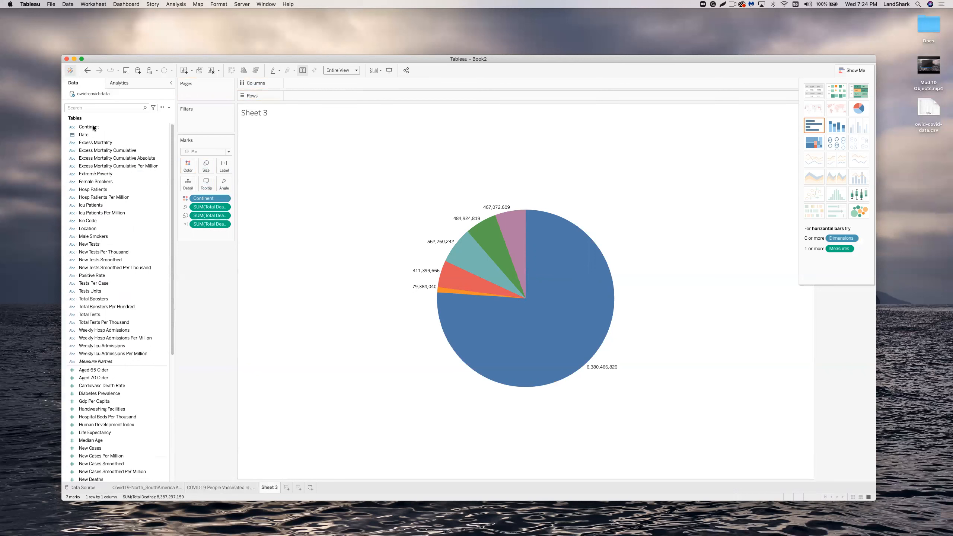
left_click_drag(126, 136, 98, 127)
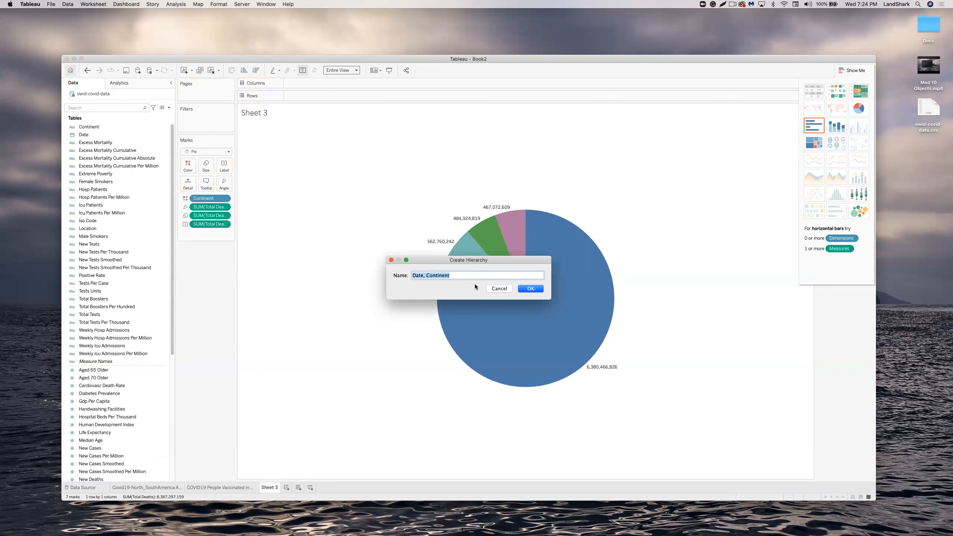
left_click(494, 289)
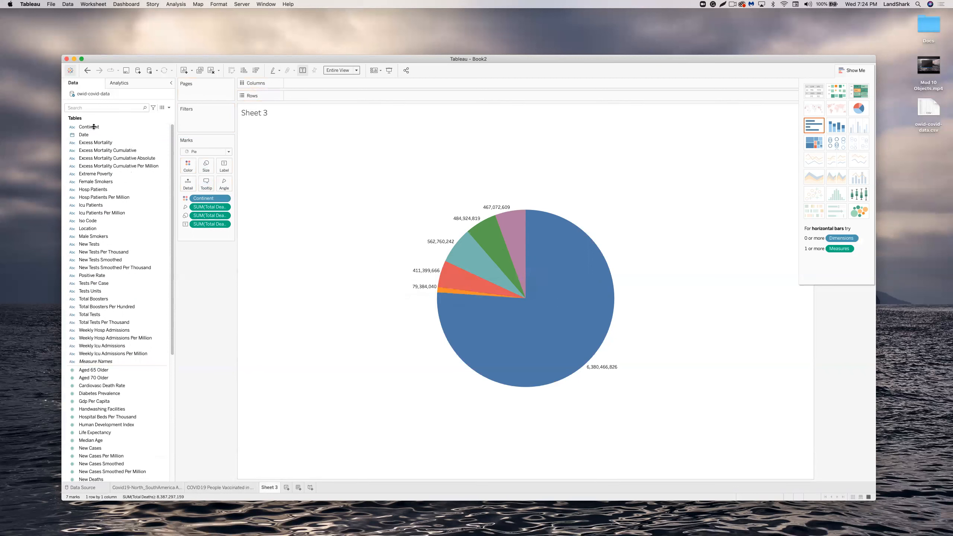
left_click_drag(93, 127, 221, 168)
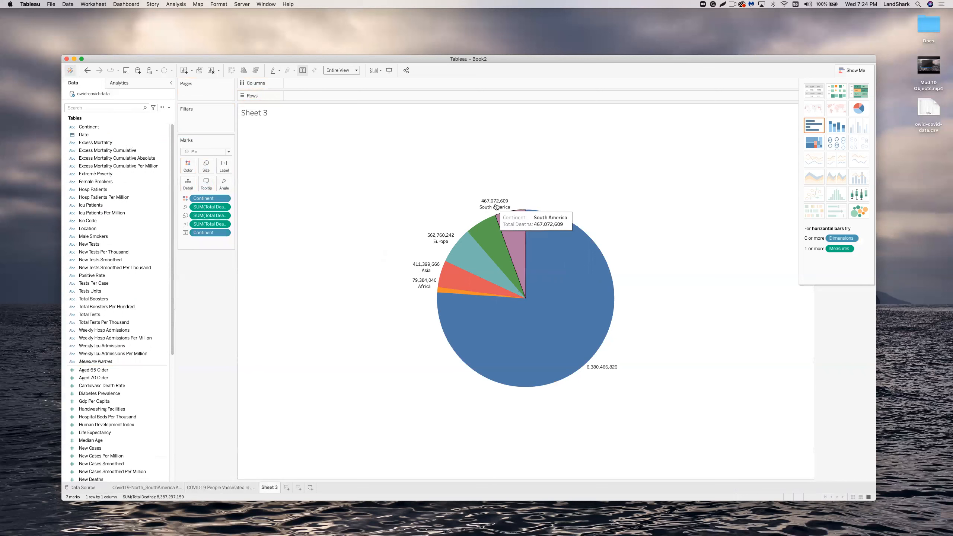
Add a Continent filter excluding Null, leaving six pie slices with Europe largest at 562,760,242 deaths.
right_click(550, 237)
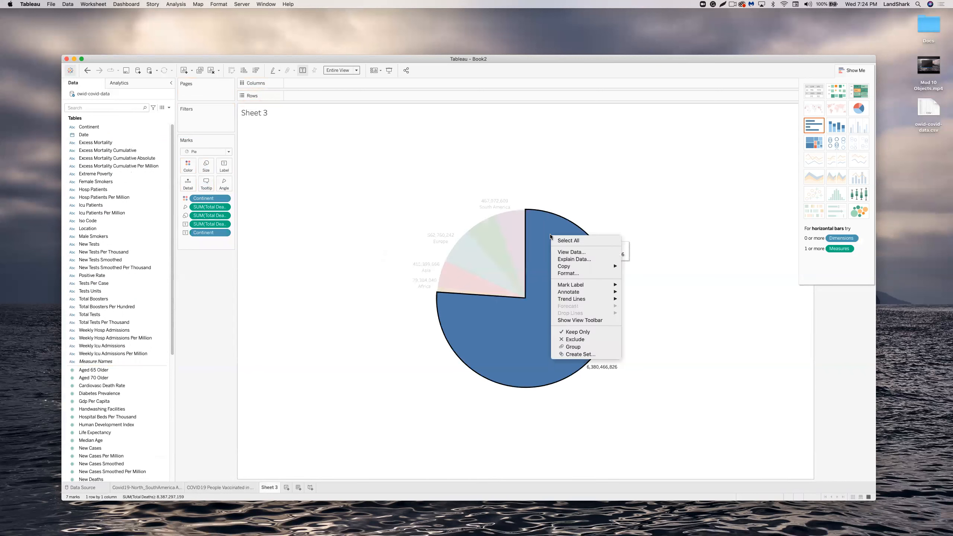
mouse_move(575, 285)
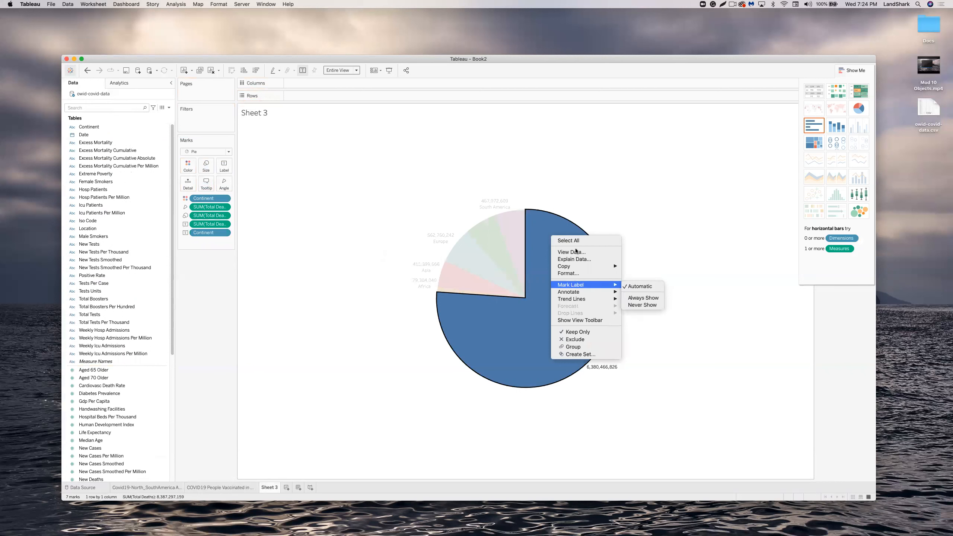
left_click(281, 217)
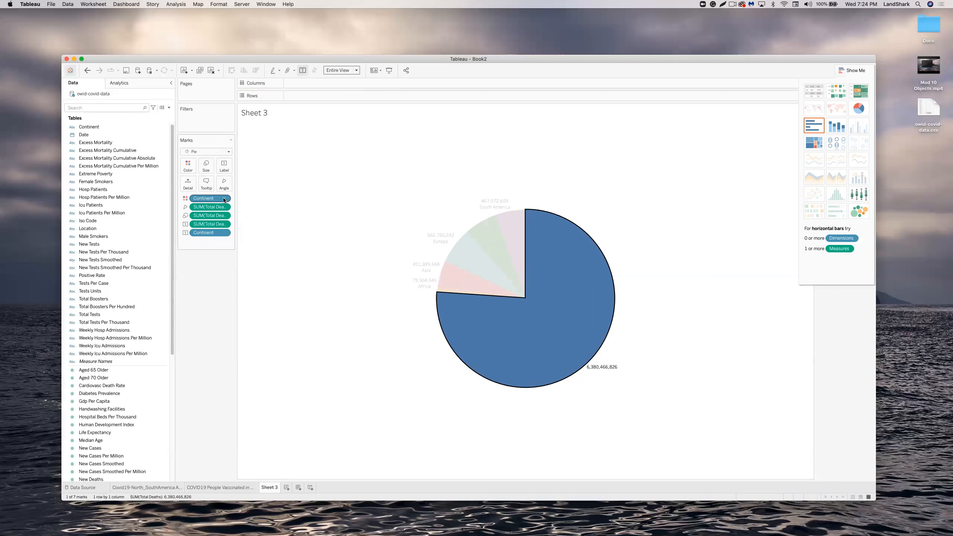
left_click(224, 198)
left_click(220, 207)
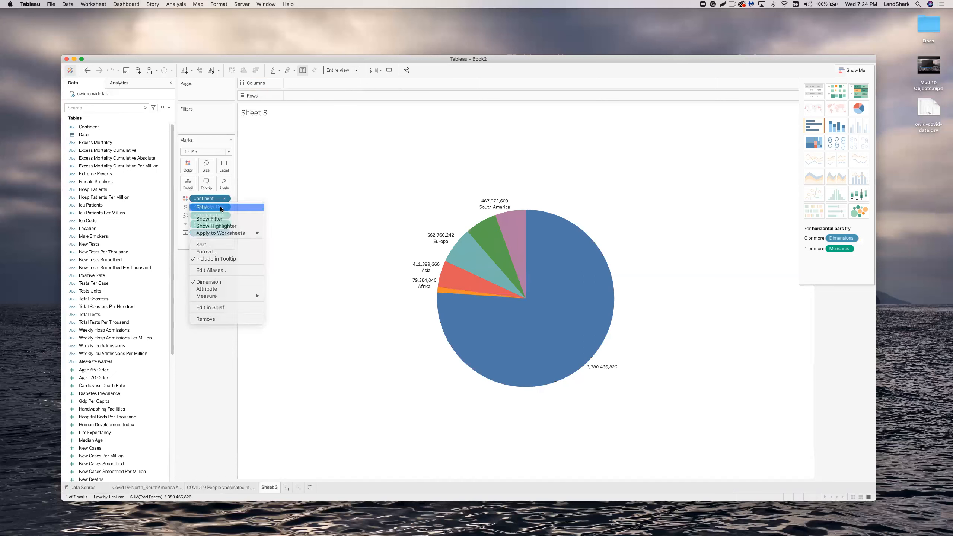
left_click(374, 216)
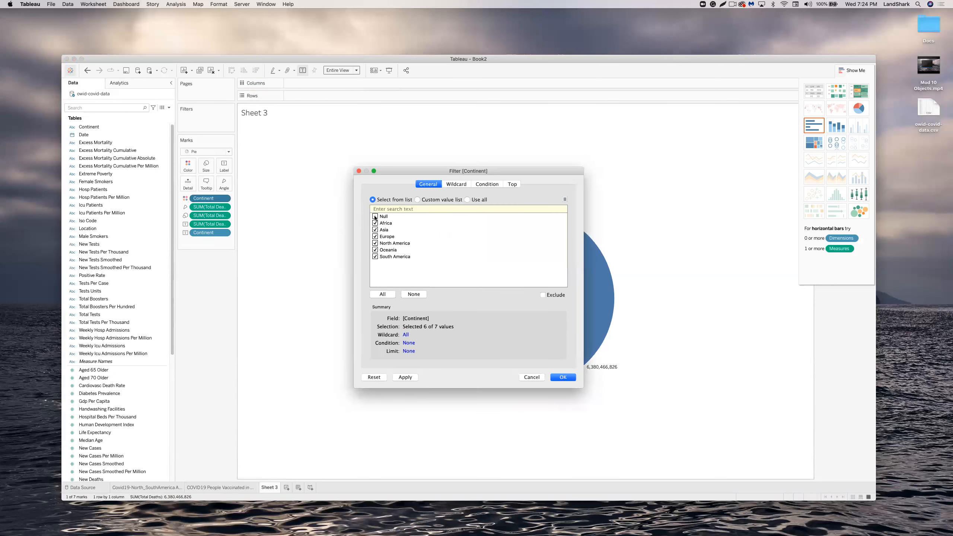
left_click(563, 377)
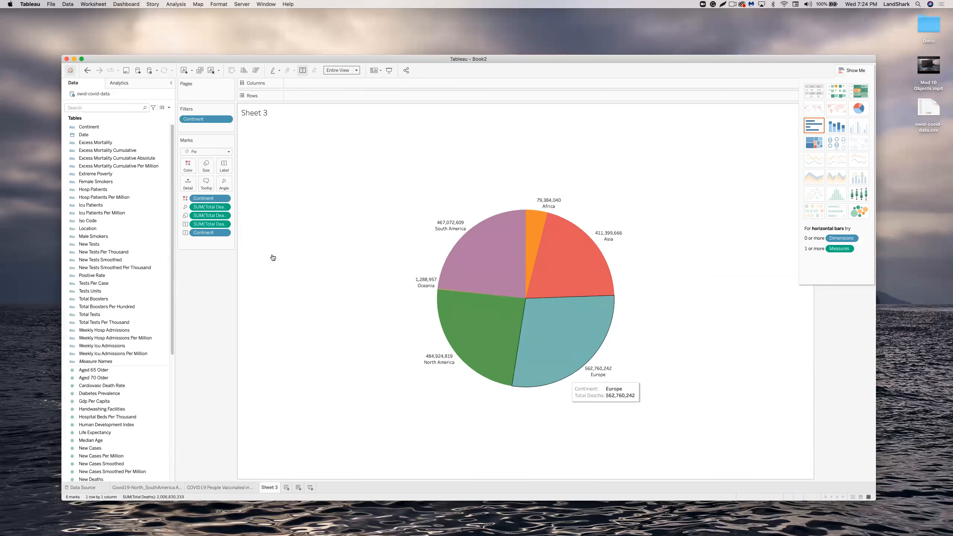
left_click(225, 233)
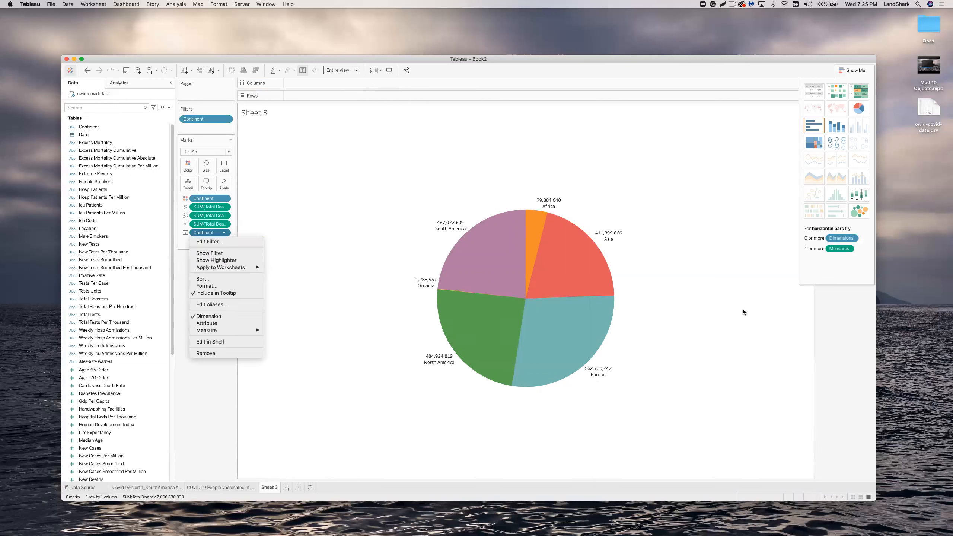
left_click(684, 331)
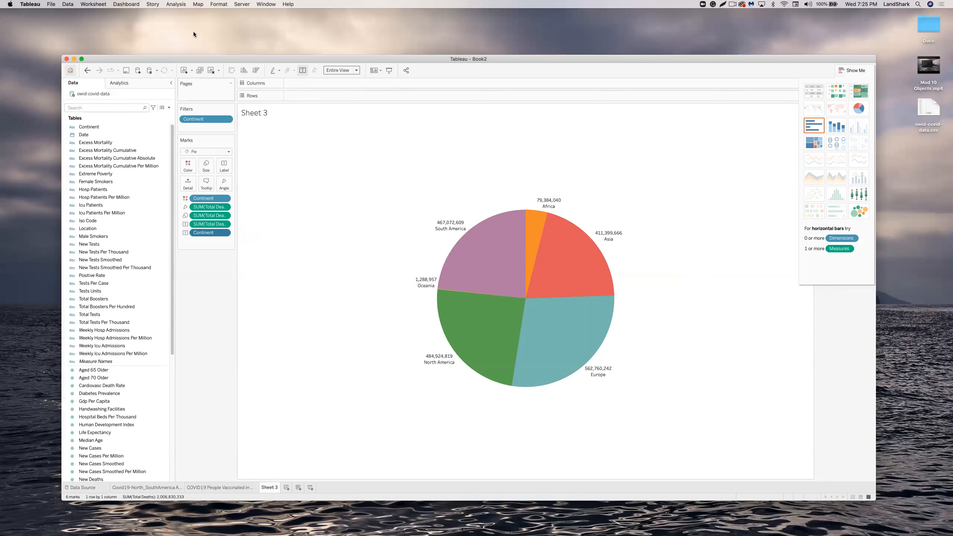
left_click(176, 4)
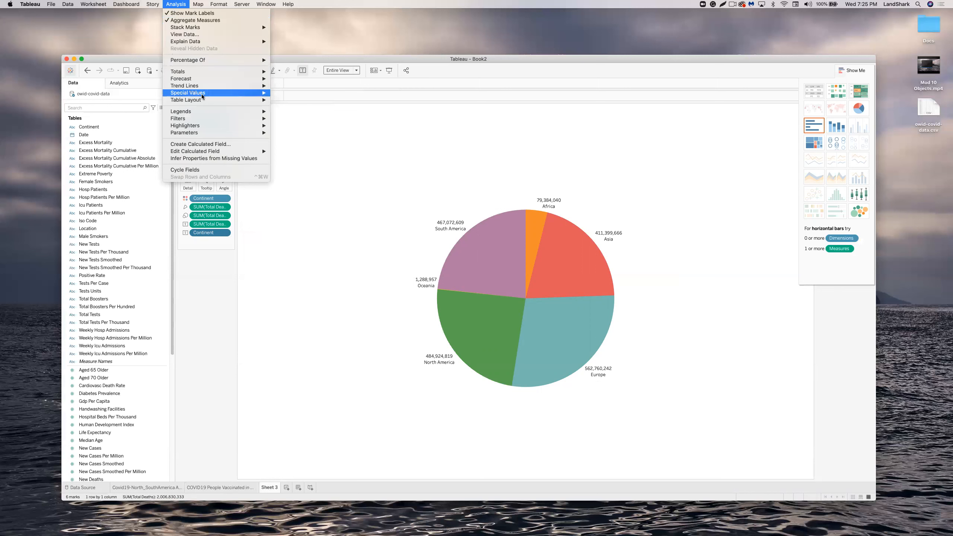
Show slice labels as Percentage Of Table, so Europe reads 28.04% of total deaths.
mouse_move(227, 60)
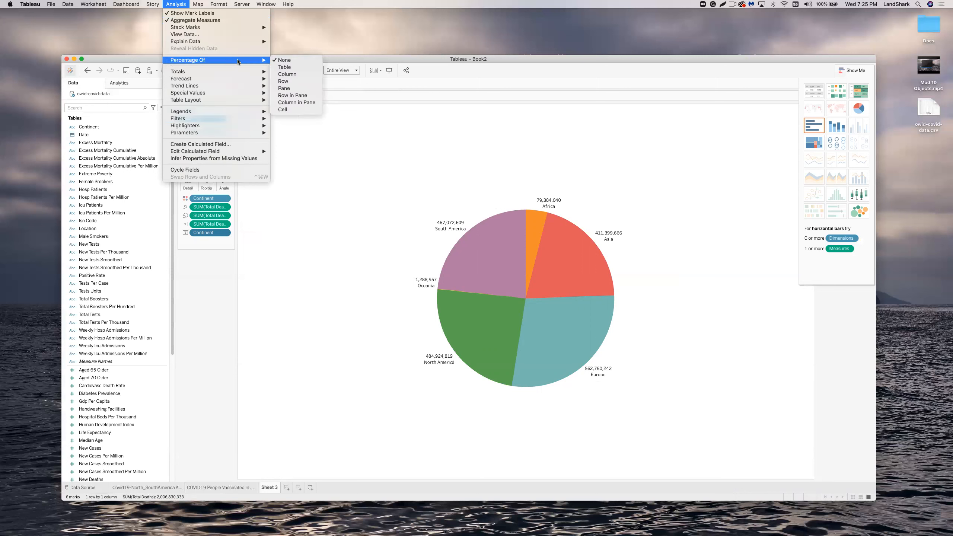
left_click(282, 66)
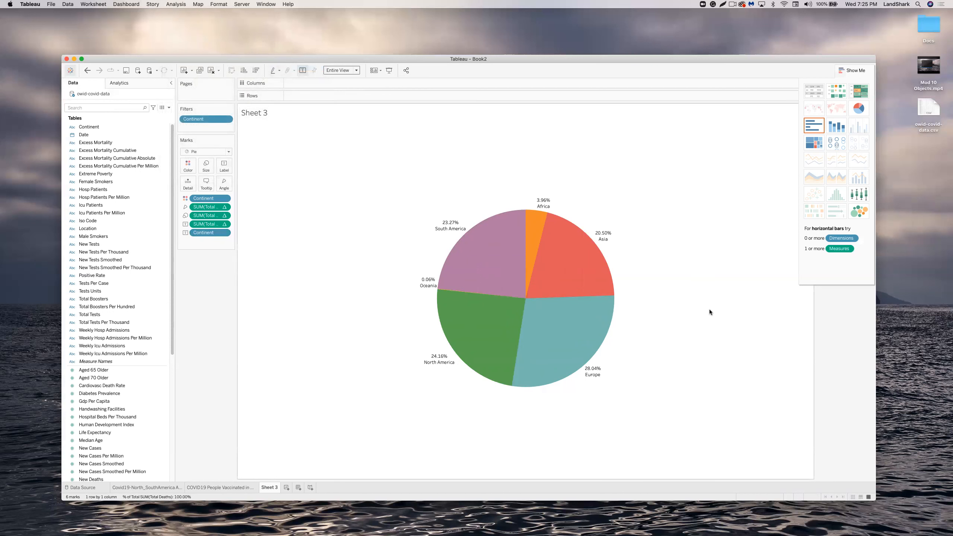
mouse_move(578, 270)
Rename the Sheet 3 worksheet tab to 'Covid 19 Death Toll'.
double_click(254, 113)
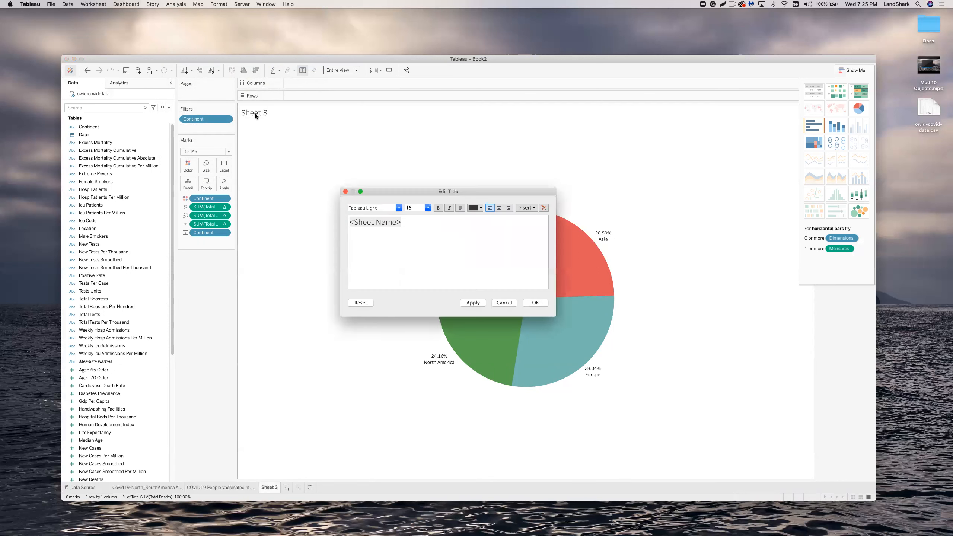
left_click(503, 303)
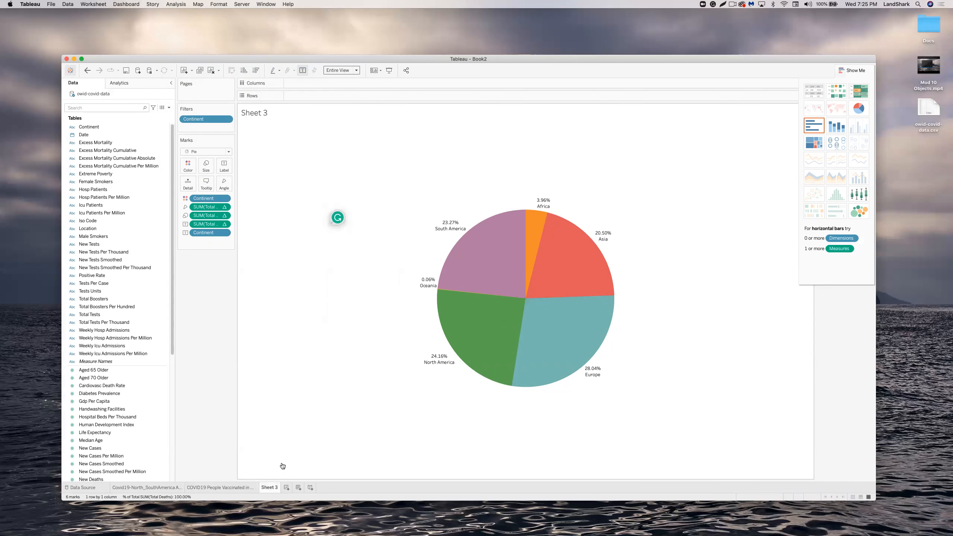
right_click(272, 487)
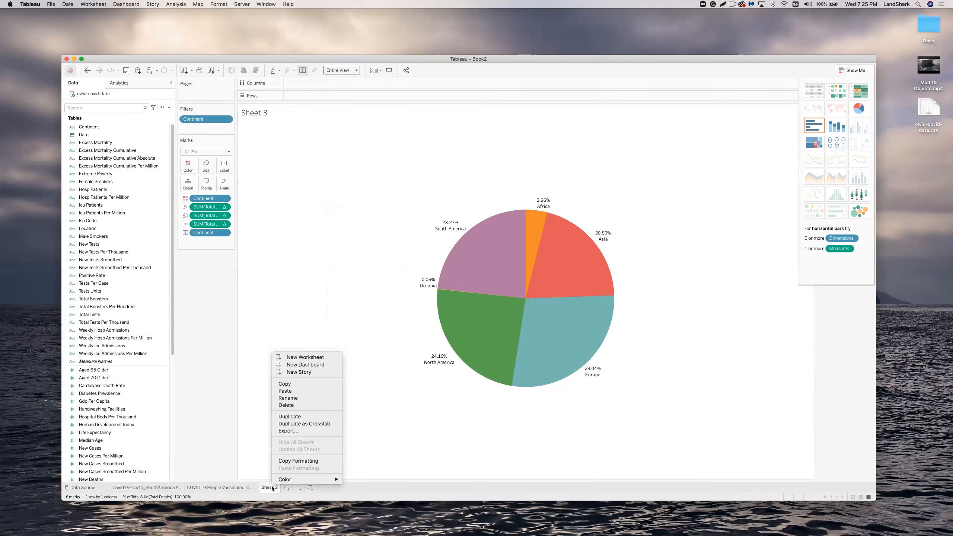
left_click(305, 397)
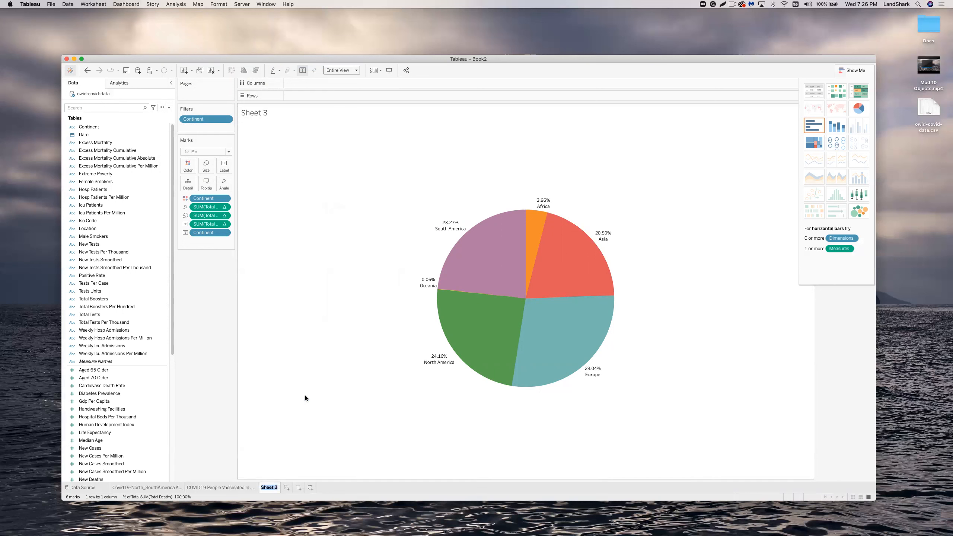
type("Covid 1")
type("9 Detah")
key("BackSpace")
key("BackSpace")
key("BackSpace")
type("ath Toll")
key("Return")
Format the Covid 19 Death Toll title as bold, light orange, size 20.
double_click(267, 113)
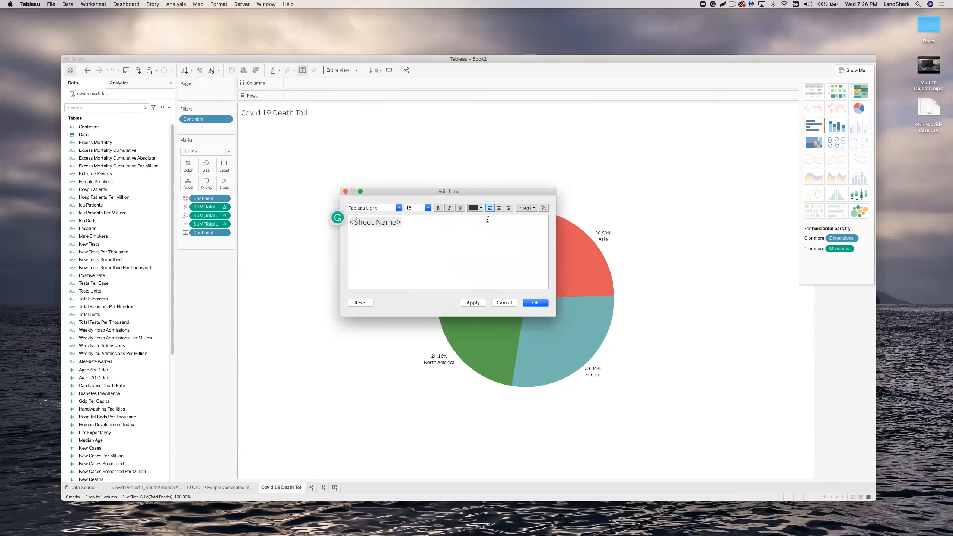
left_click(438, 207)
left_click(480, 208)
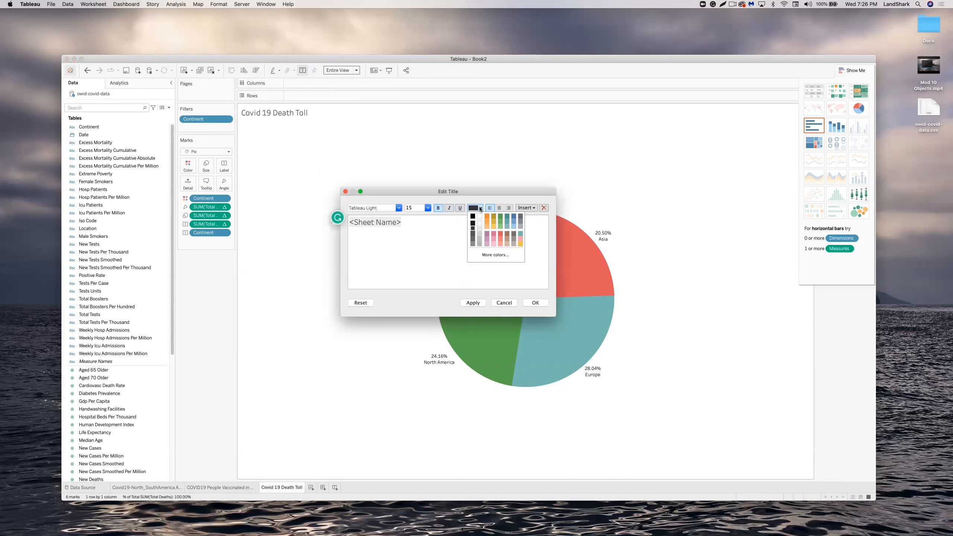
left_click(489, 221)
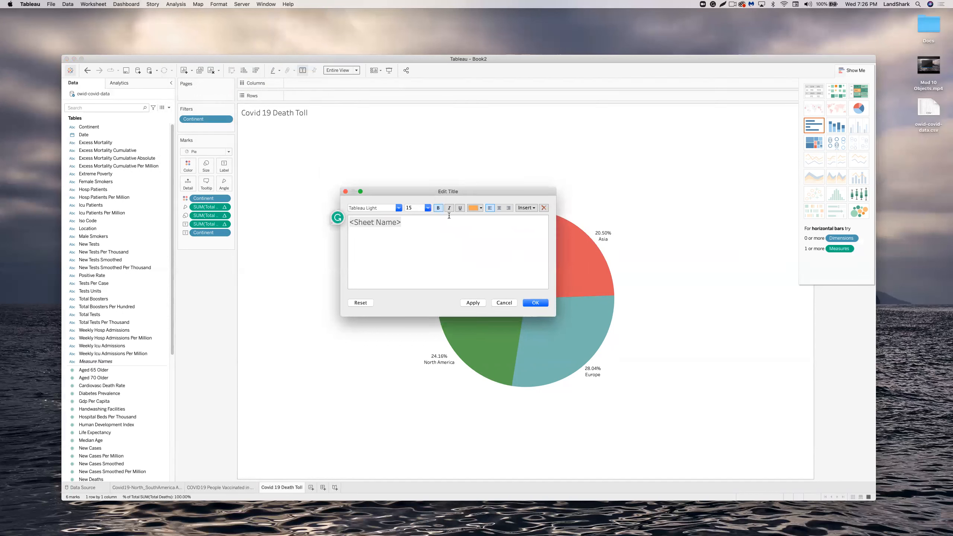
left_click(427, 207)
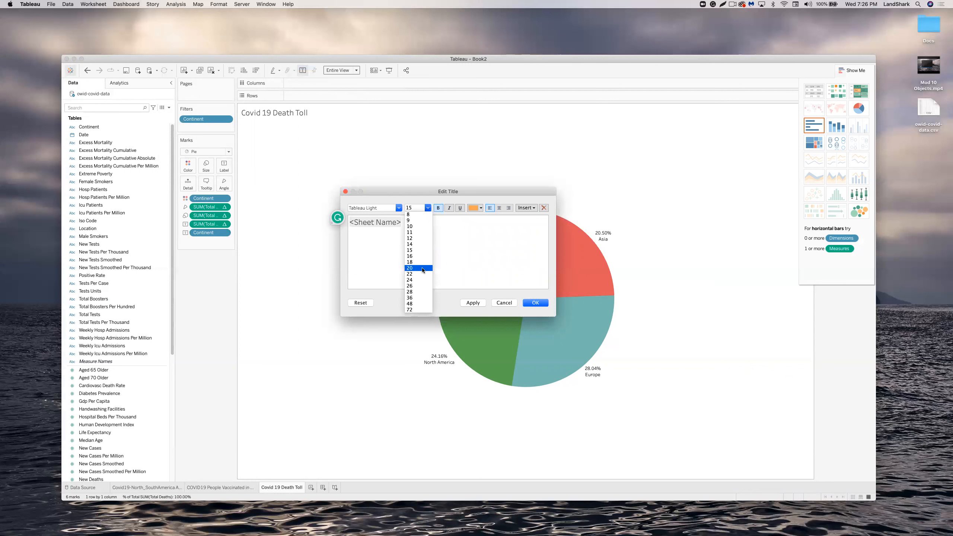
left_click(423, 268)
left_click(472, 304)
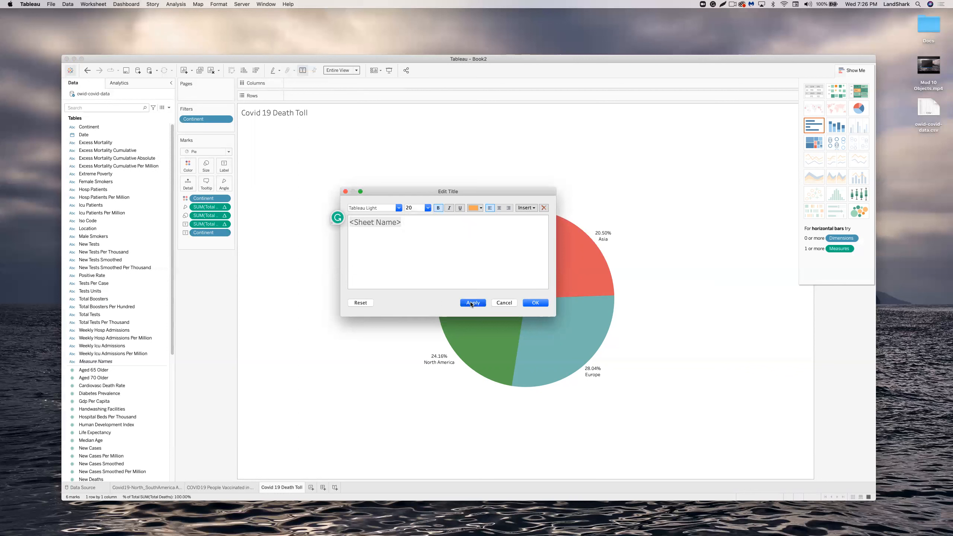
left_click(534, 303)
left_click(300, 115)
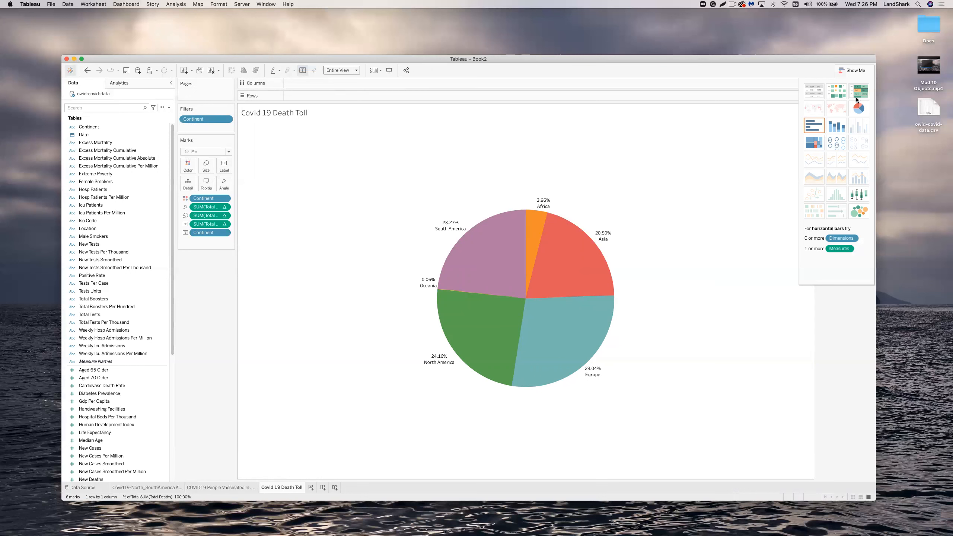
left_click(846, 72)
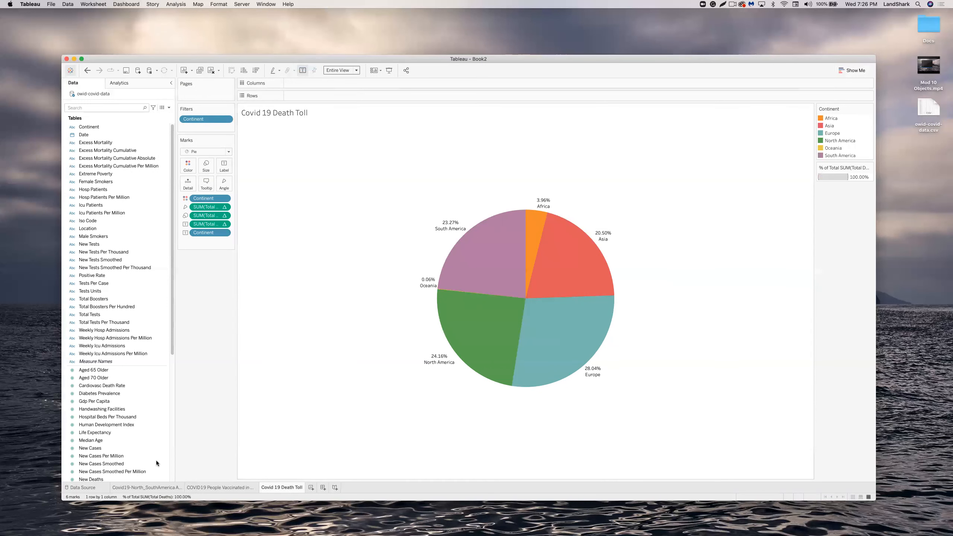
left_click(310, 487)
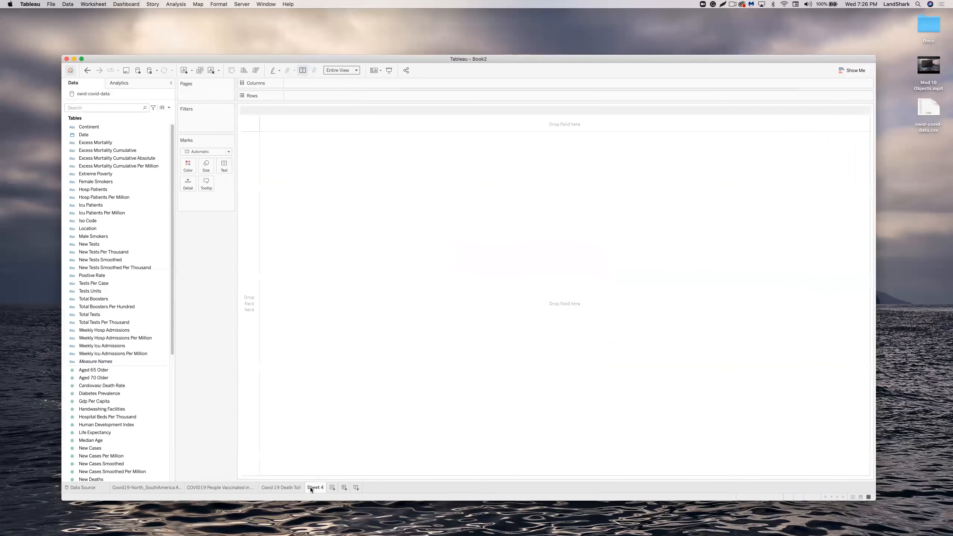
scroll(129, 319, "down", 3)
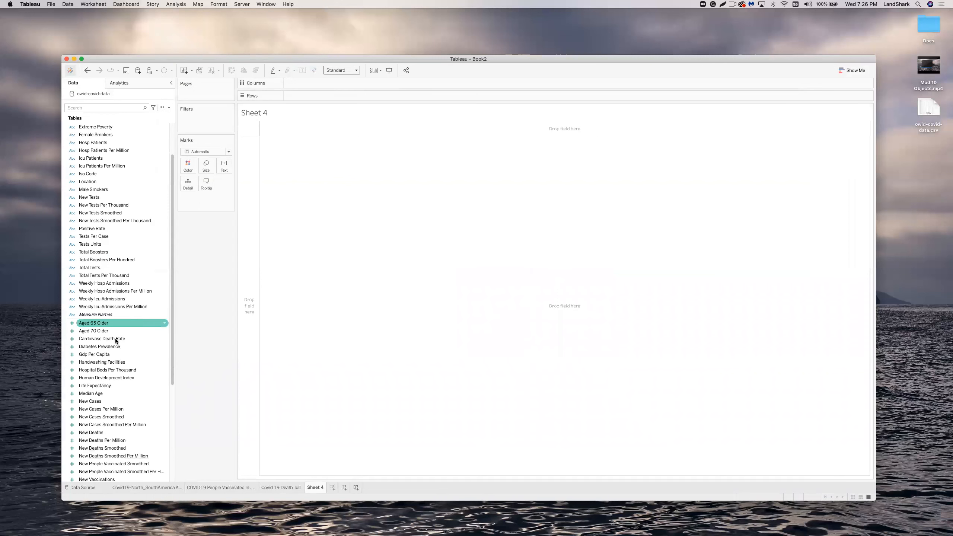
left_click(100, 349)
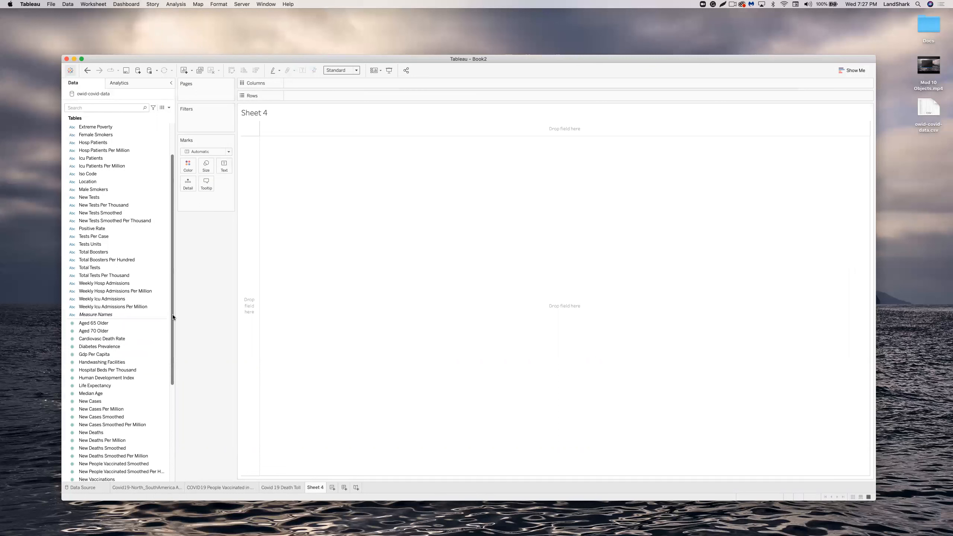
scroll(173, 309, "up", 1)
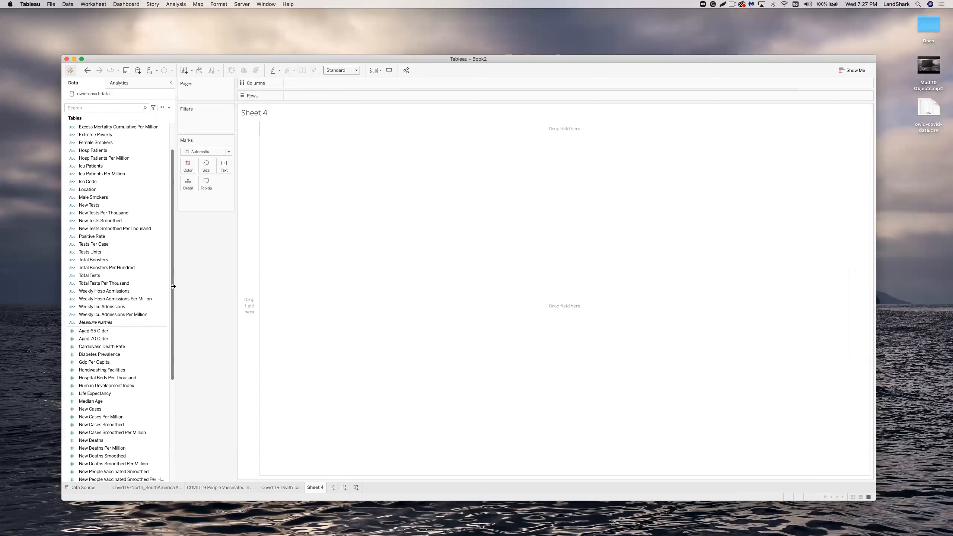
left_click_drag(171, 292, 180, 372)
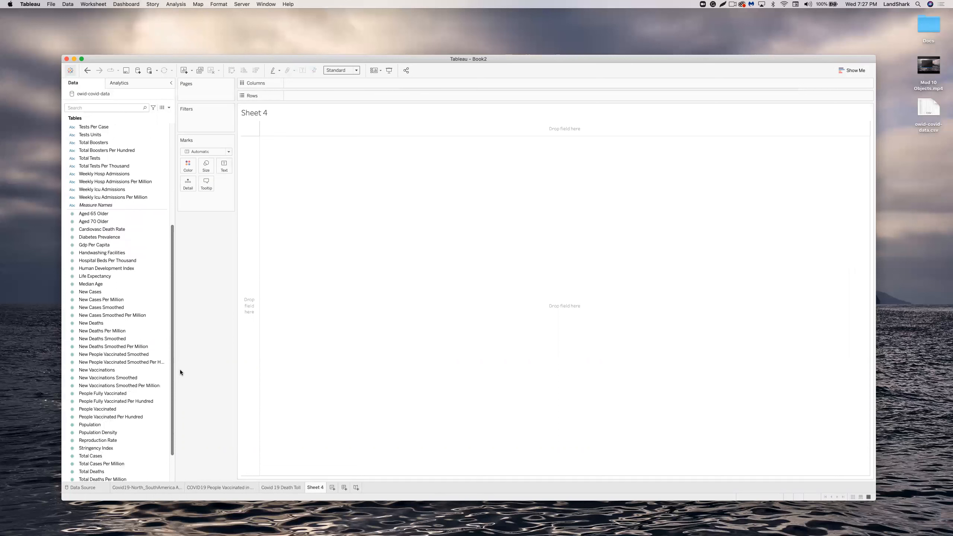
scroll(179, 393, "down", 2)
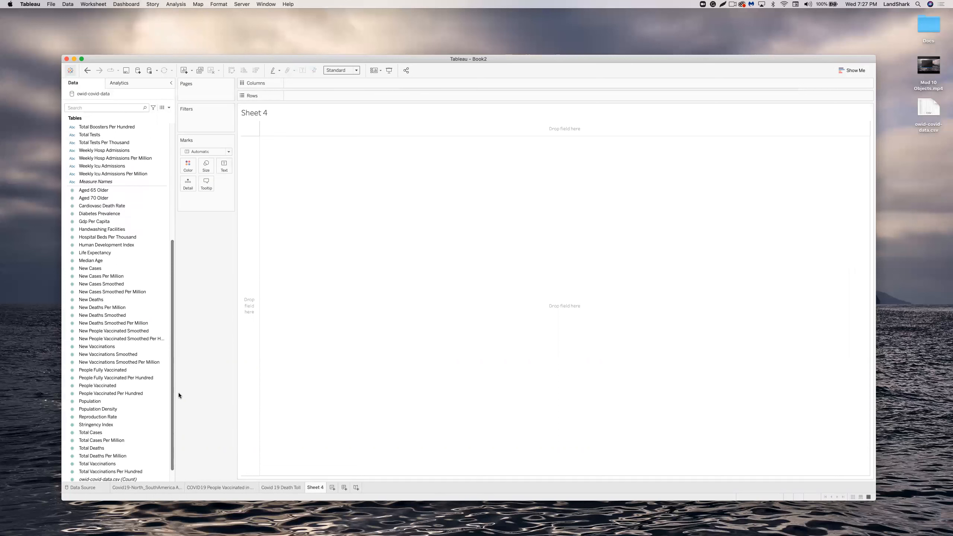
left_click(84, 417)
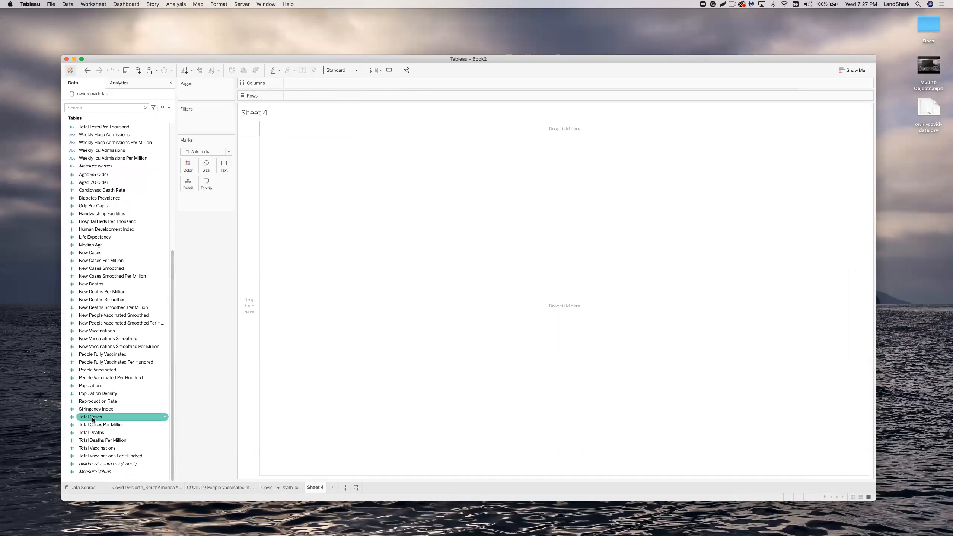
left_click(102, 433)
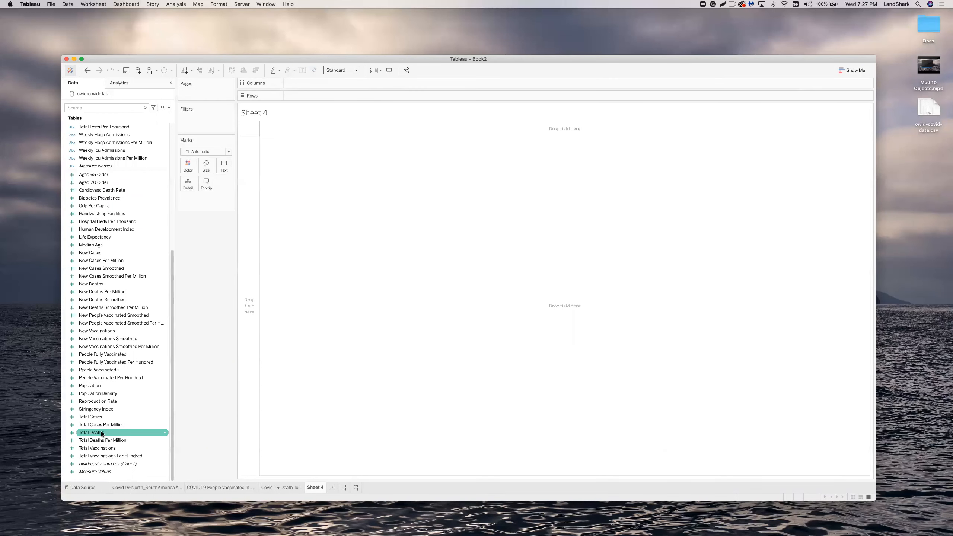
left_click(102, 448)
left_click(100, 424)
left_click(99, 417)
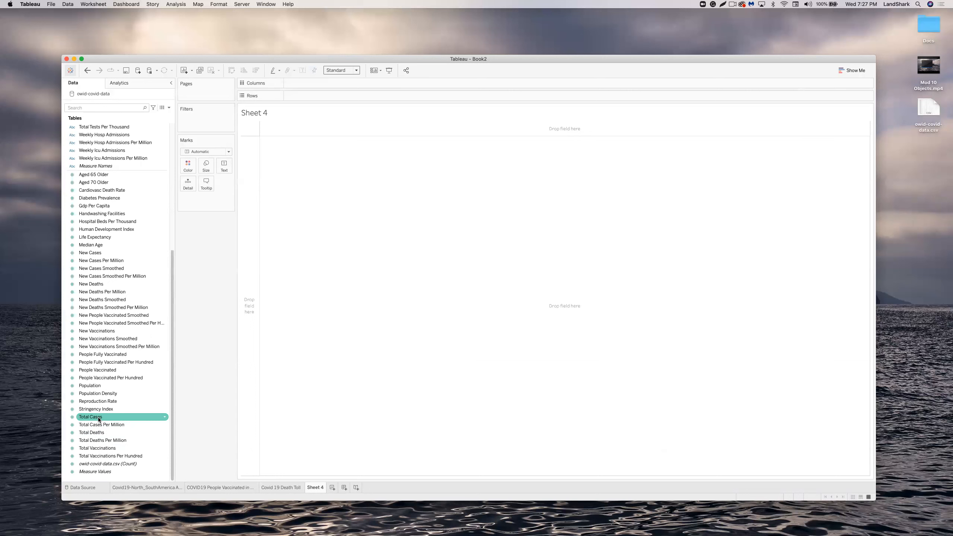
left_click(99, 417)
left_click(98, 417)
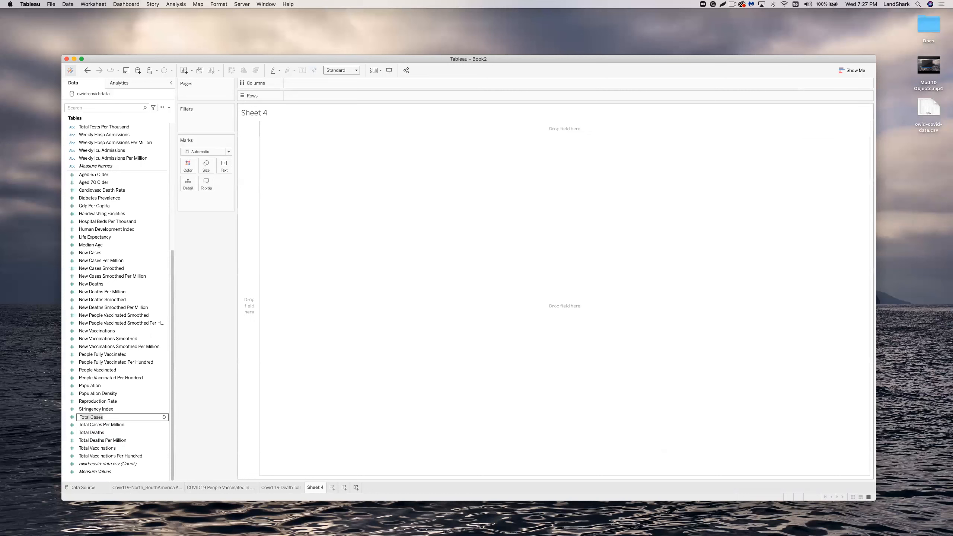
scroll(161, 218, "up", 10)
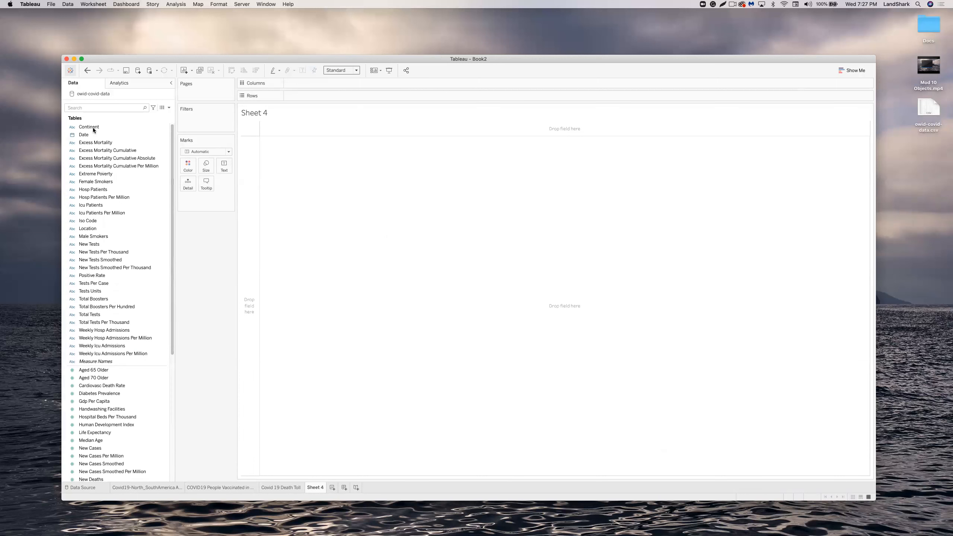
Put Continent and Location on Rows, listing each location under its continent.
double_click(93, 126)
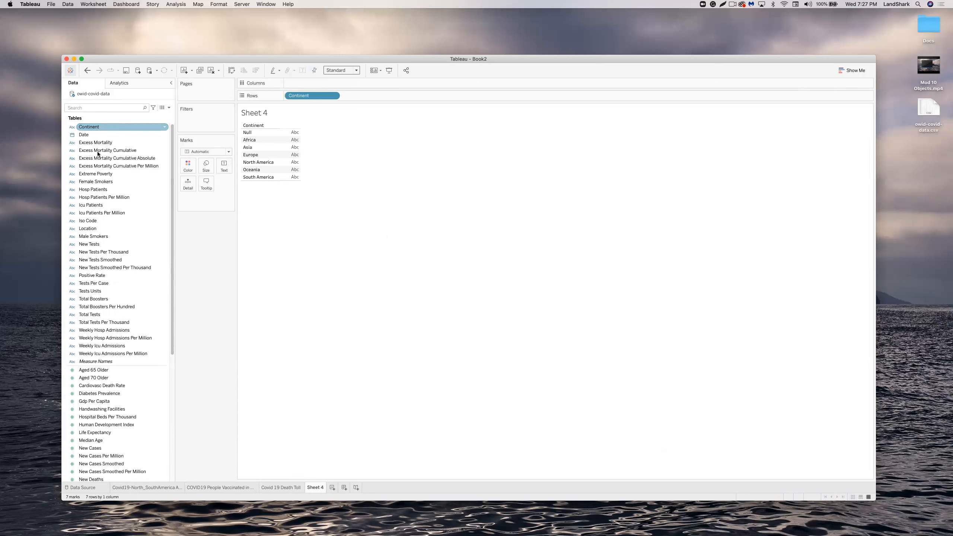
left_click(100, 222)
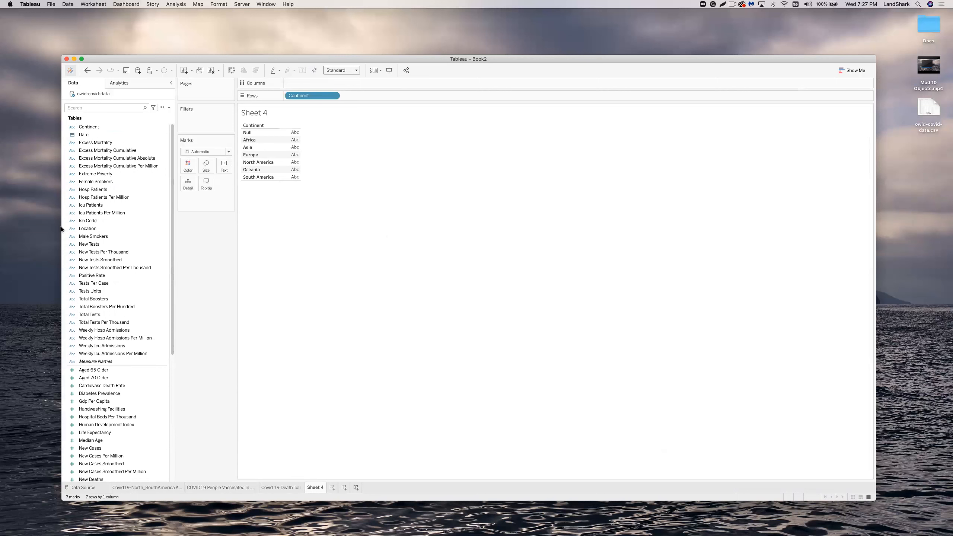
scroll(100, 221, "down", 3)
left_click(102, 204)
double_click(102, 205)
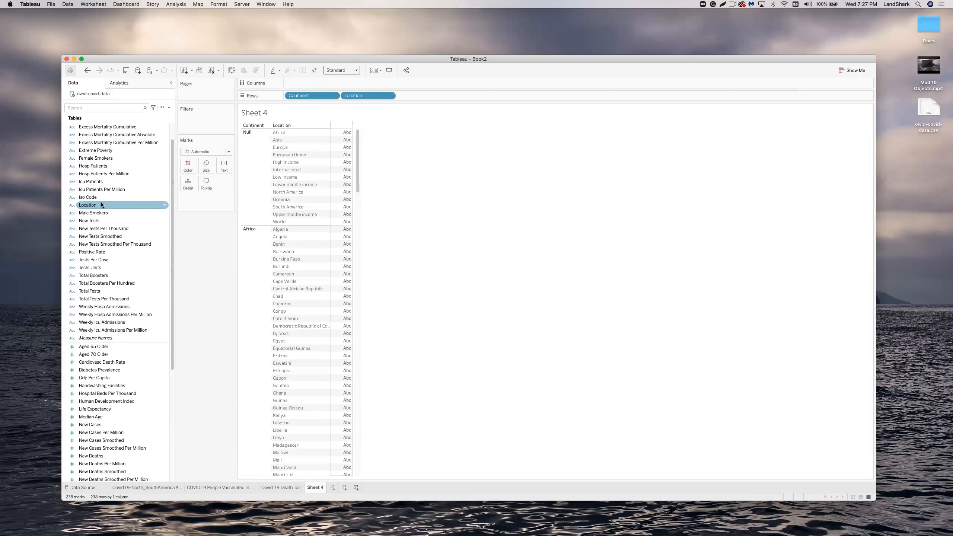
Add Total Cases, Total Deaths and Total Vaccinations as columns of the table.
left_click(131, 244)
scroll(135, 266, "down", 10)
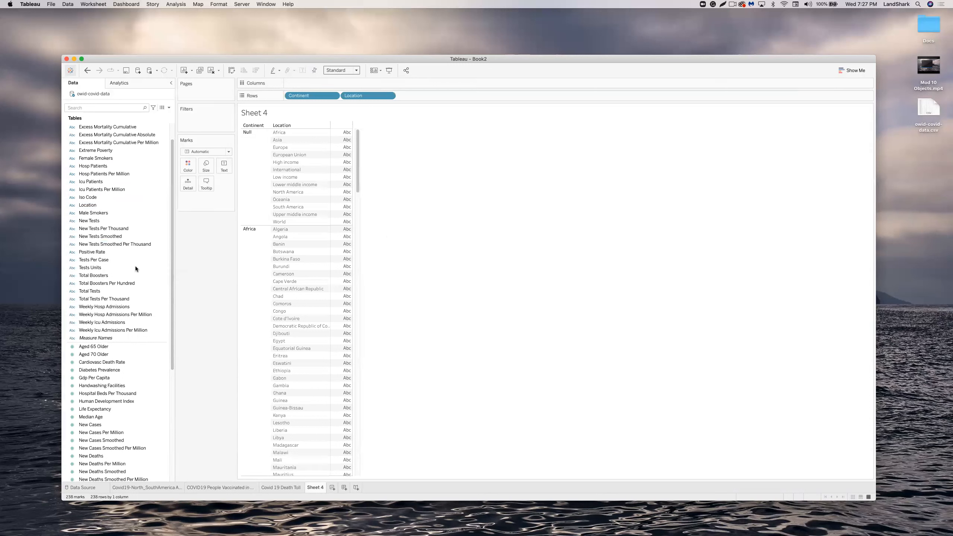
left_click(134, 267)
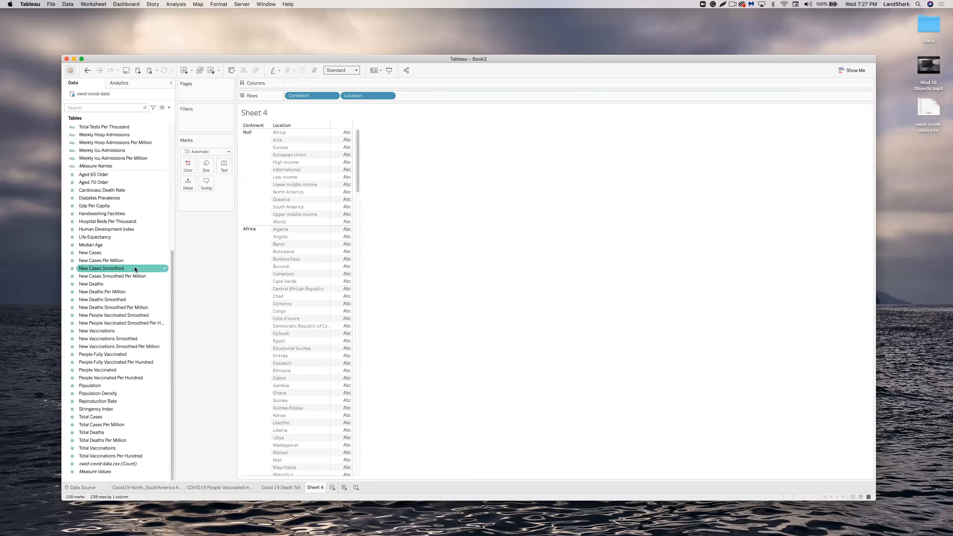
left_click(101, 401)
left_click(101, 409)
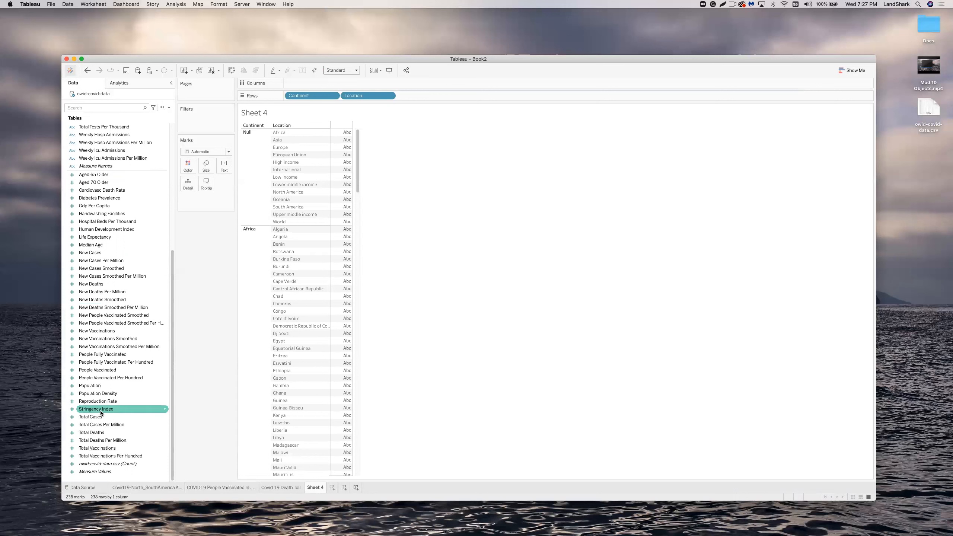
left_click(101, 417)
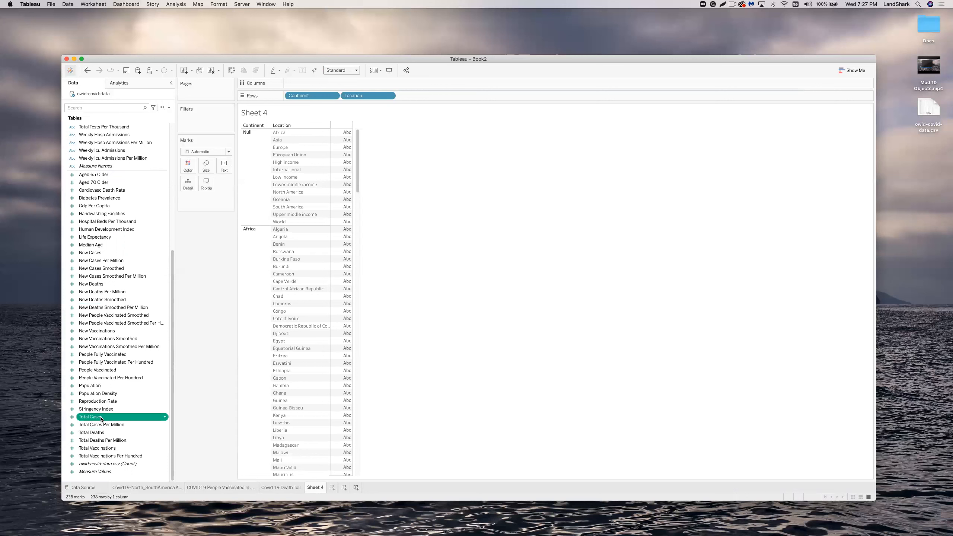
double_click(100, 417)
left_click(100, 433)
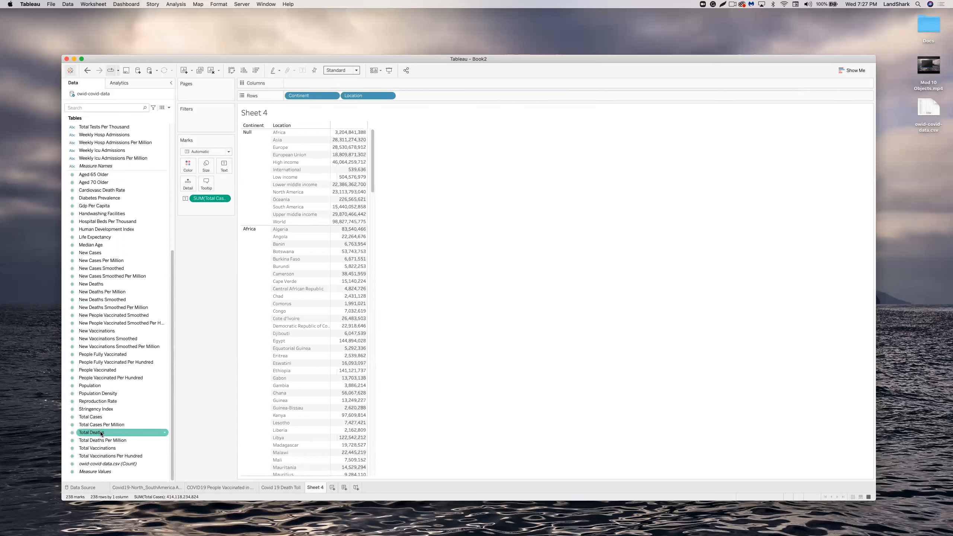
double_click(101, 433)
left_click(106, 449)
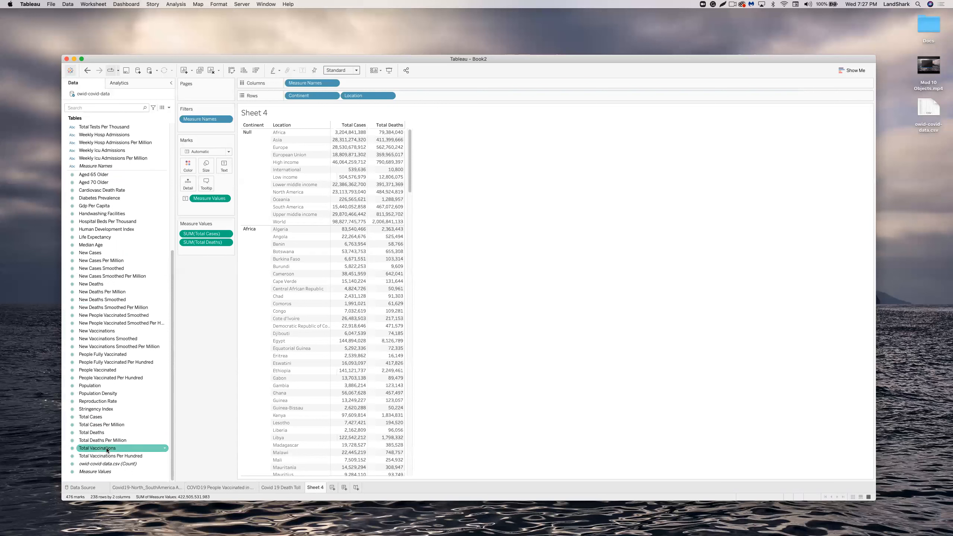
double_click(107, 448)
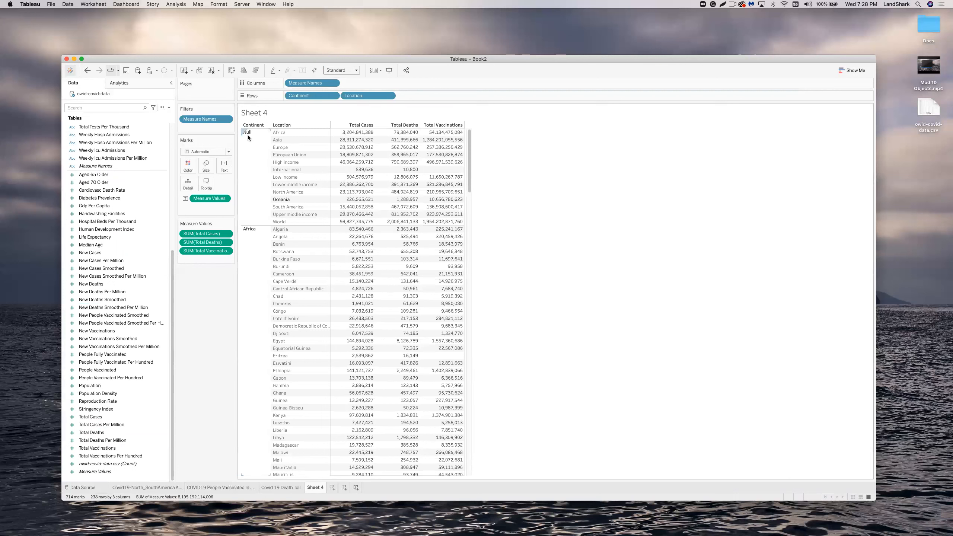
Exclude Null from a Continent filter on the totals table and show suggested chart types.
left_click(332, 96)
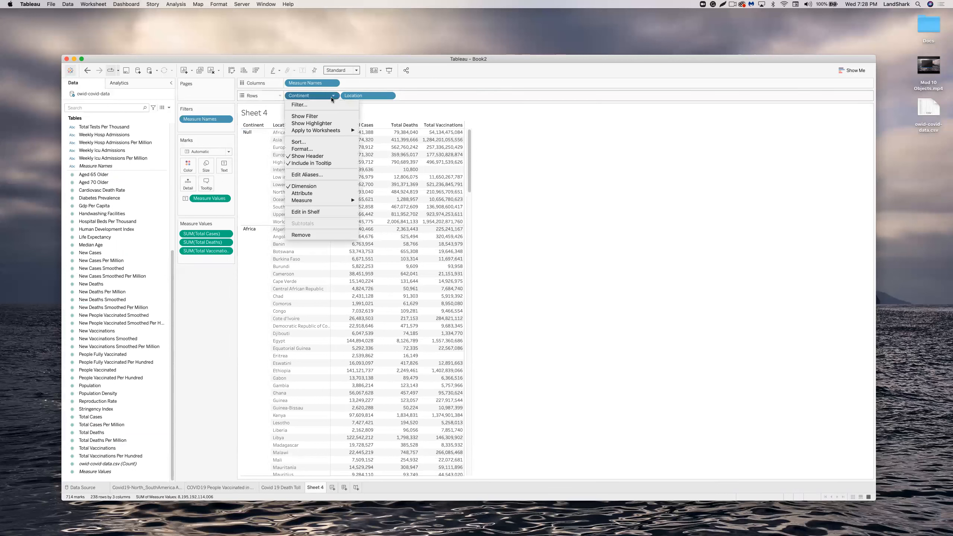
left_click(310, 106)
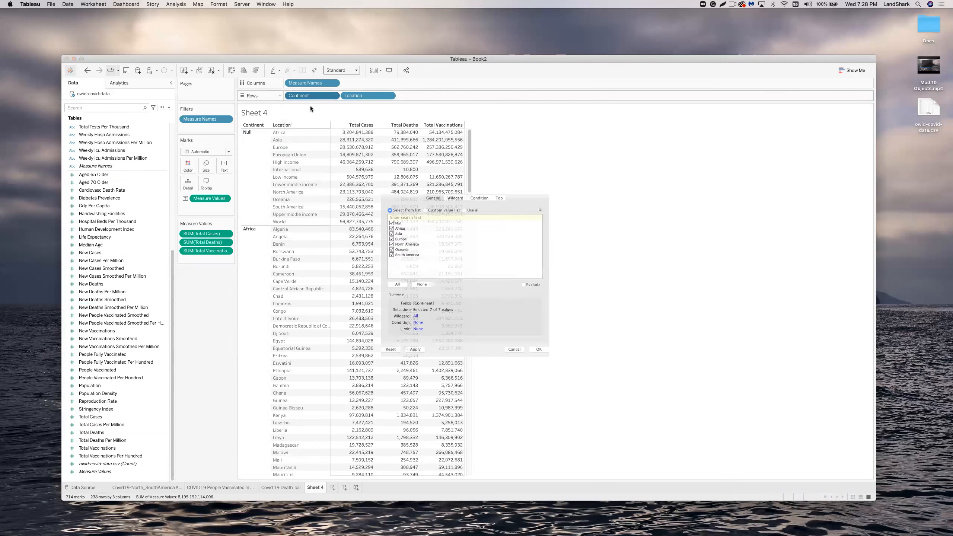
left_click(375, 216)
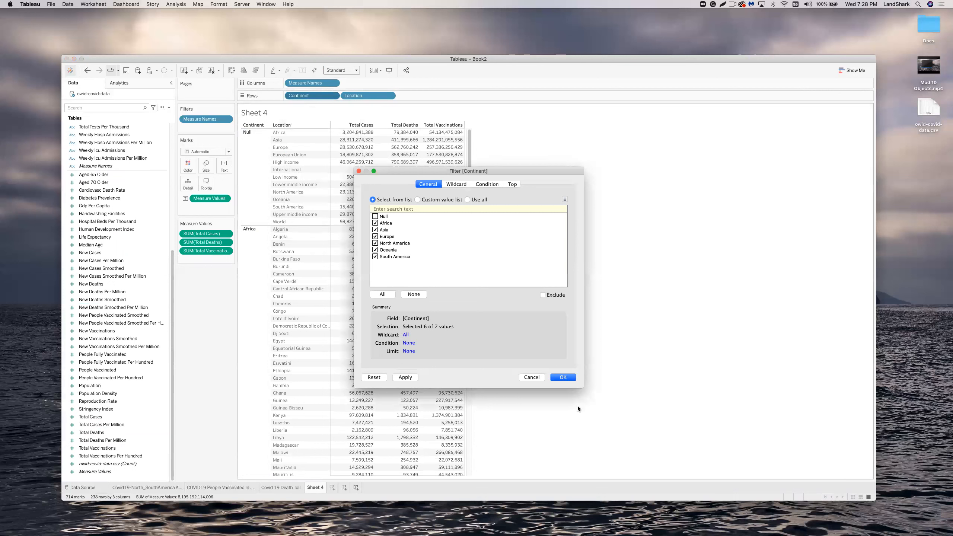
left_click(562, 377)
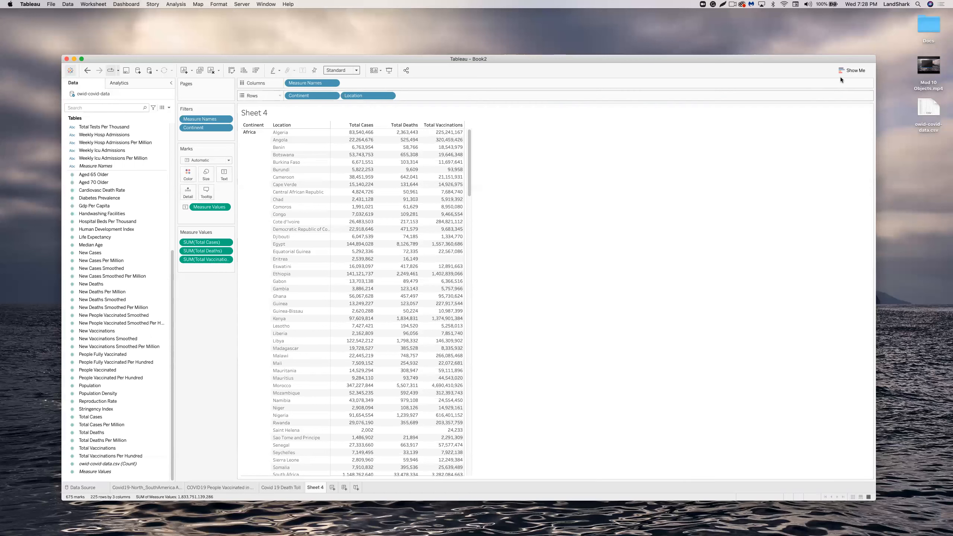
left_click(852, 71)
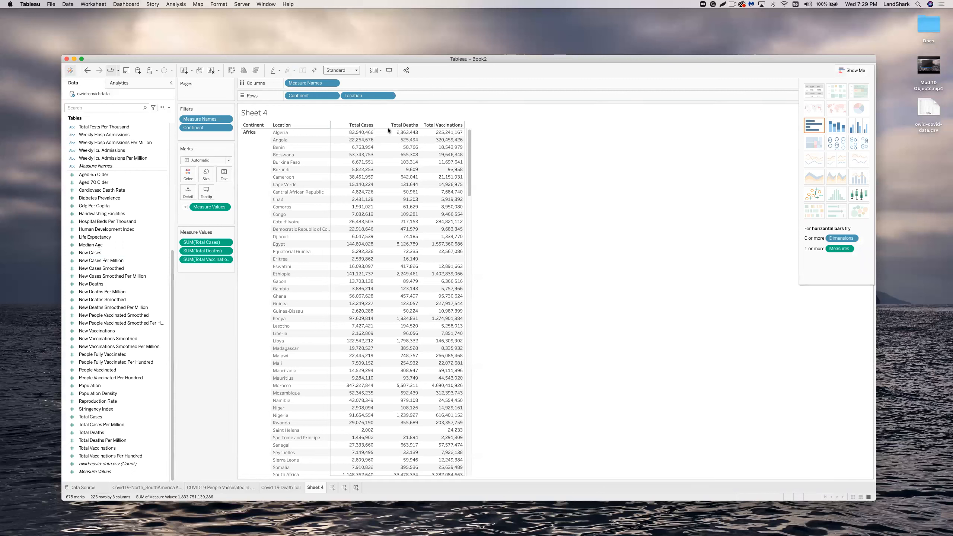
Add Total Cases to Rows, then remove it from the view again.
left_click(356, 125)
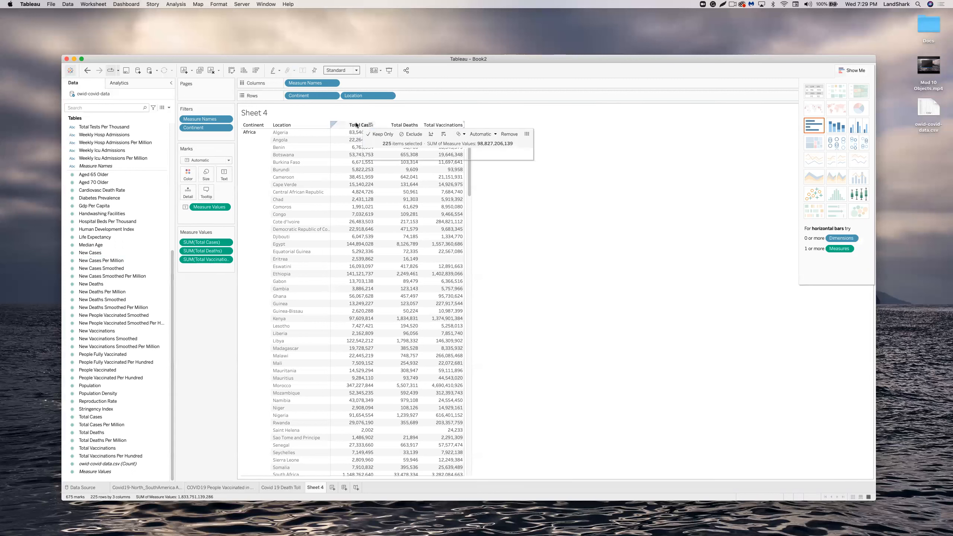
left_click(687, 146)
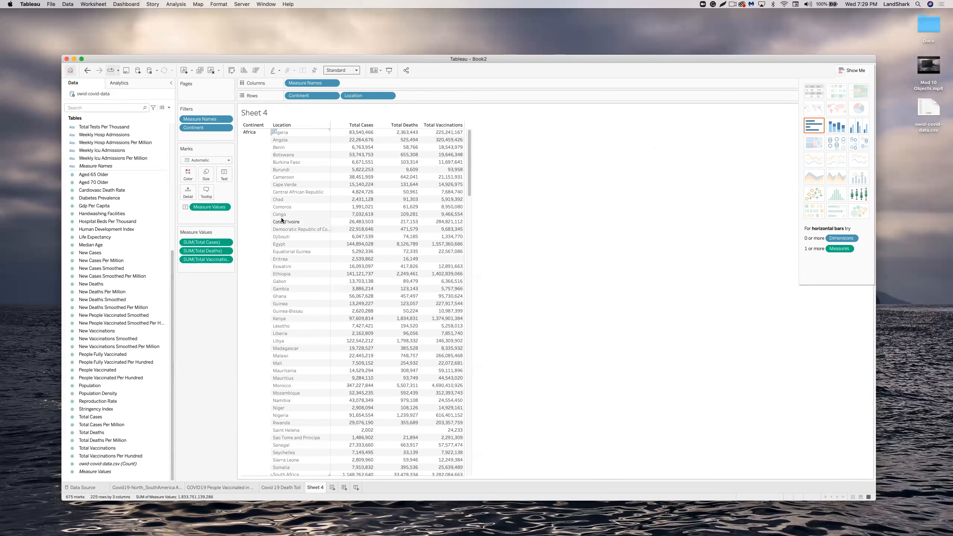
left_click(143, 329)
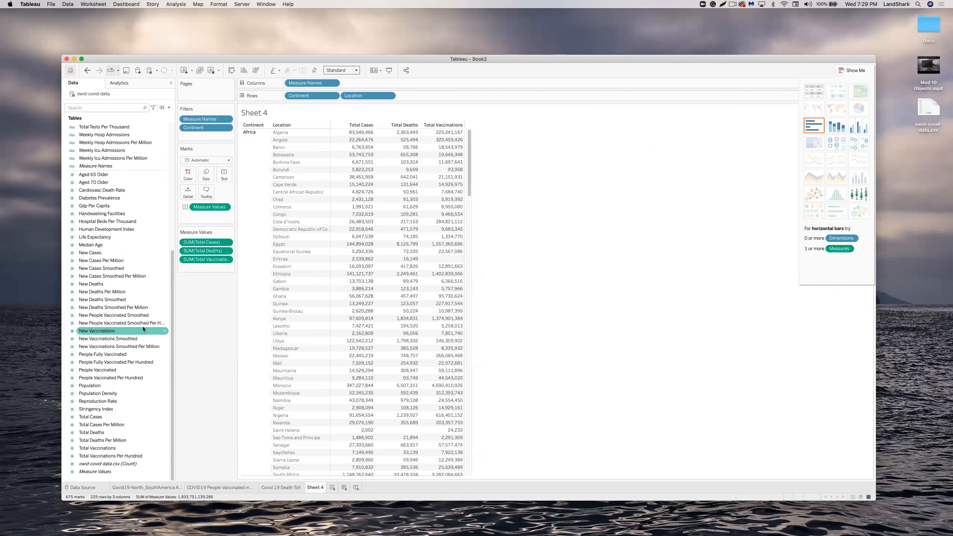
left_click(107, 409)
scroll(106, 409, "up", 3)
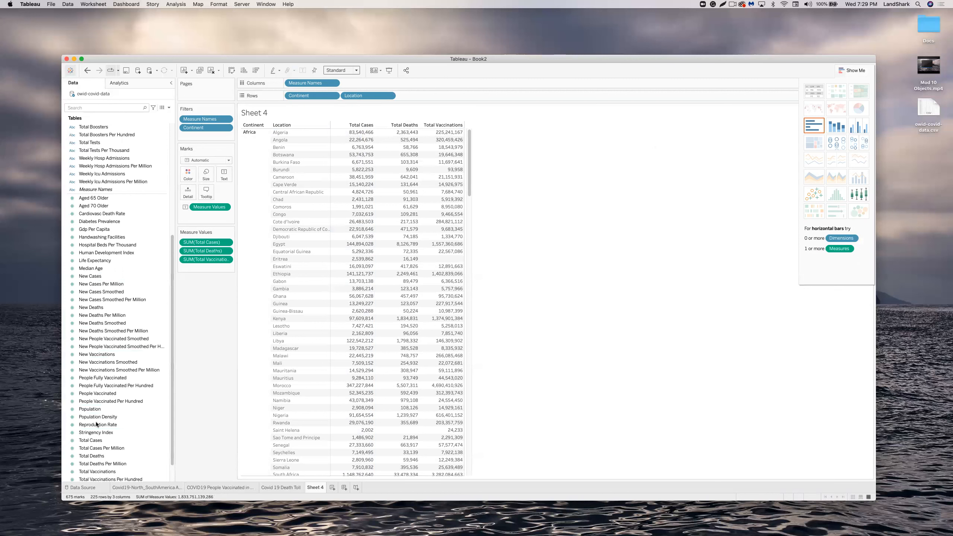
left_click(92, 441)
left_click_drag(92, 442, 415, 97)
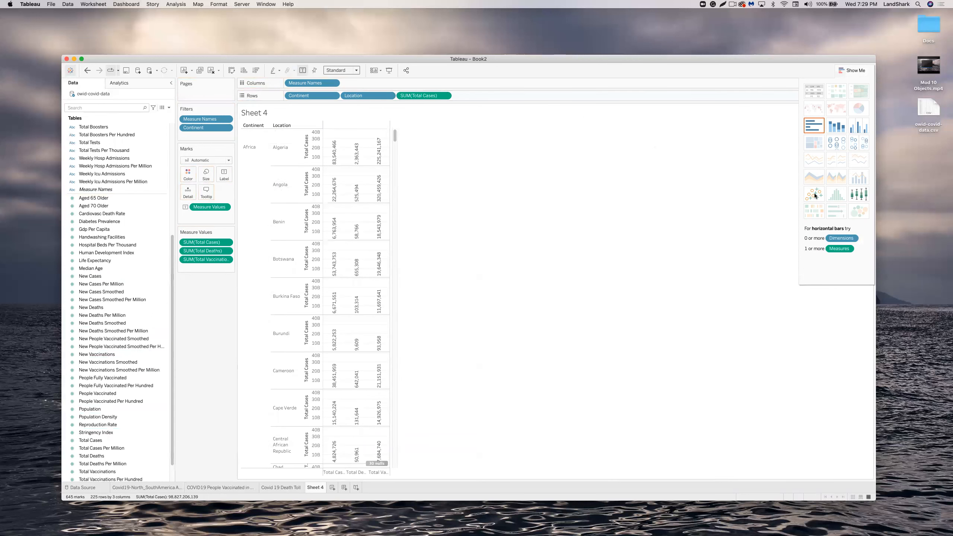
left_click(445, 96)
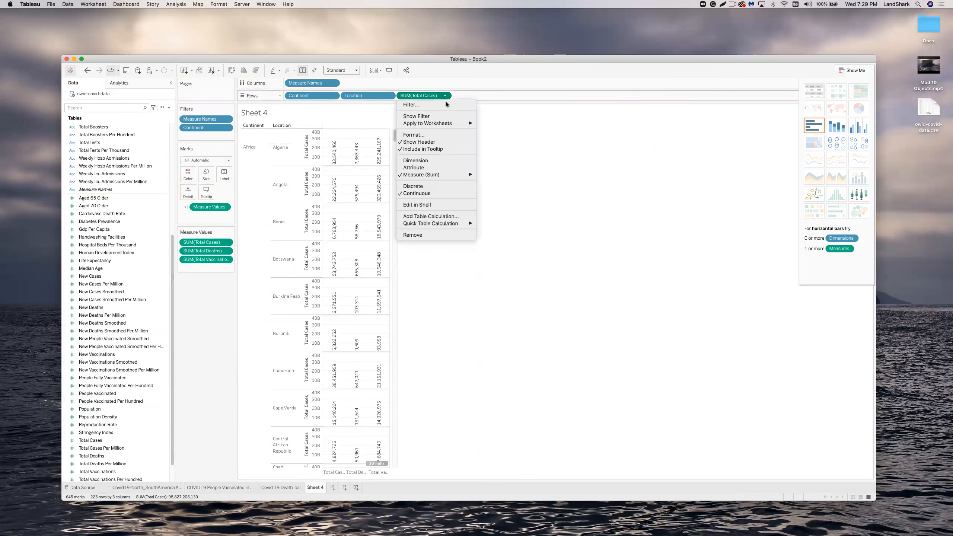
left_click(424, 235)
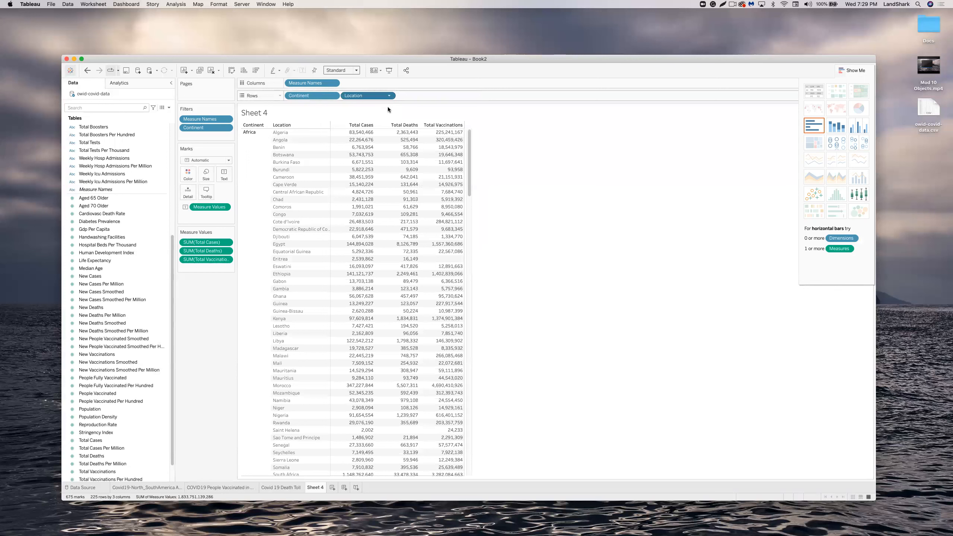
Remove Measure Names from Columns and Continent and Location from Rows.
left_click(333, 83)
left_click(318, 165)
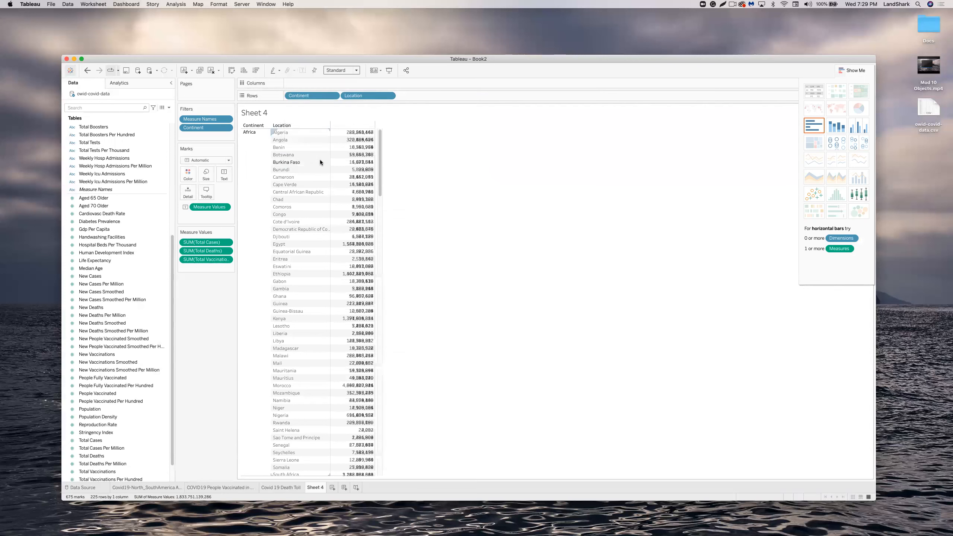
left_click(332, 95)
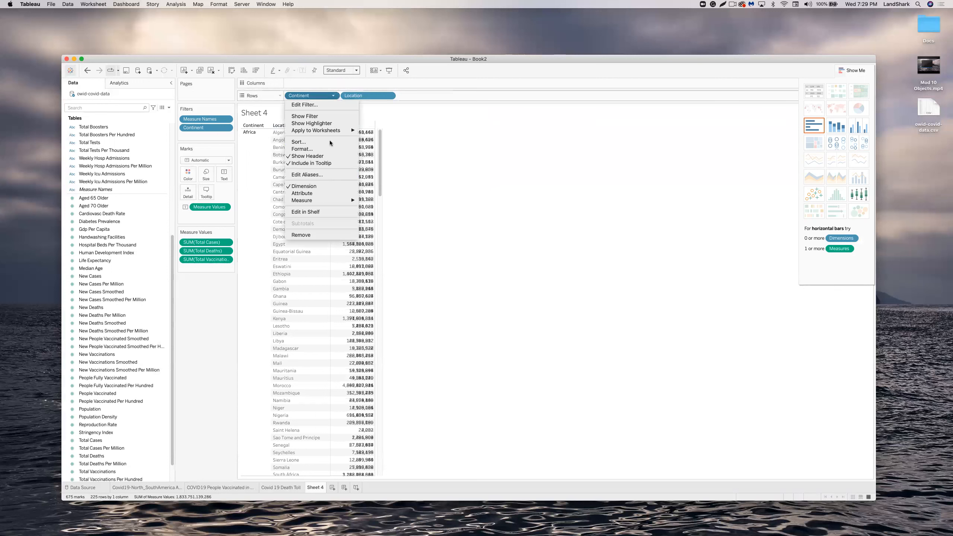
left_click(322, 231)
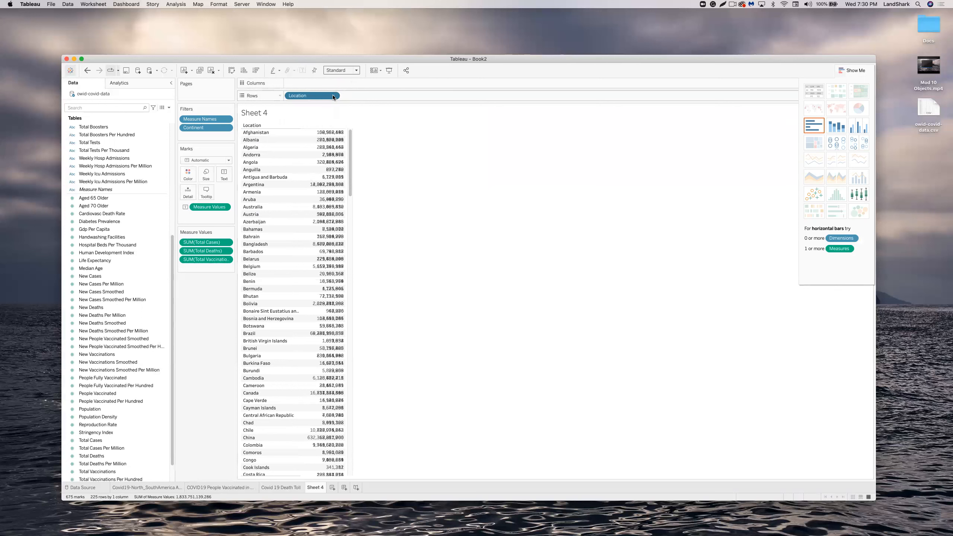
left_click(332, 95)
left_click(334, 224)
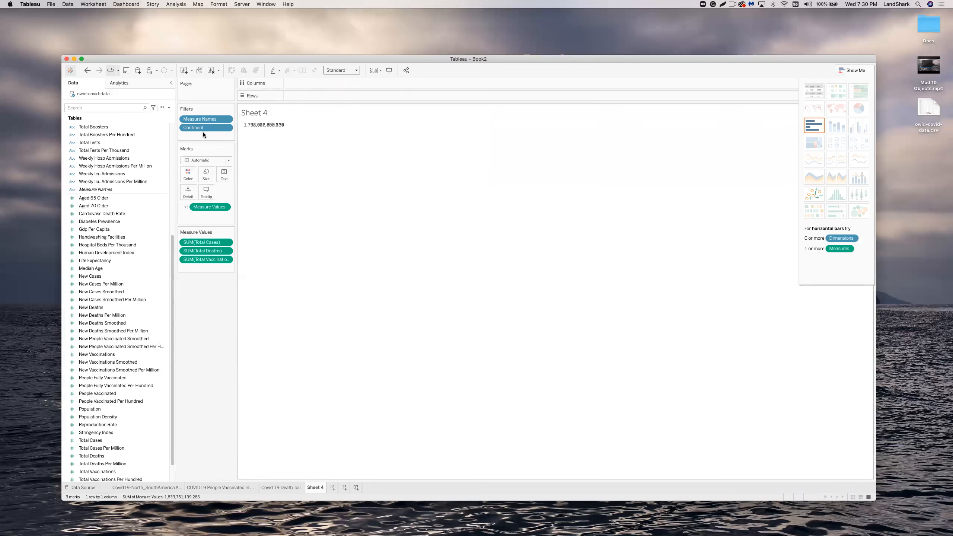
Remove the Measure Names and Continent filters and the Measure Values and Measure Names marks.
left_click(225, 120)
left_click(210, 165)
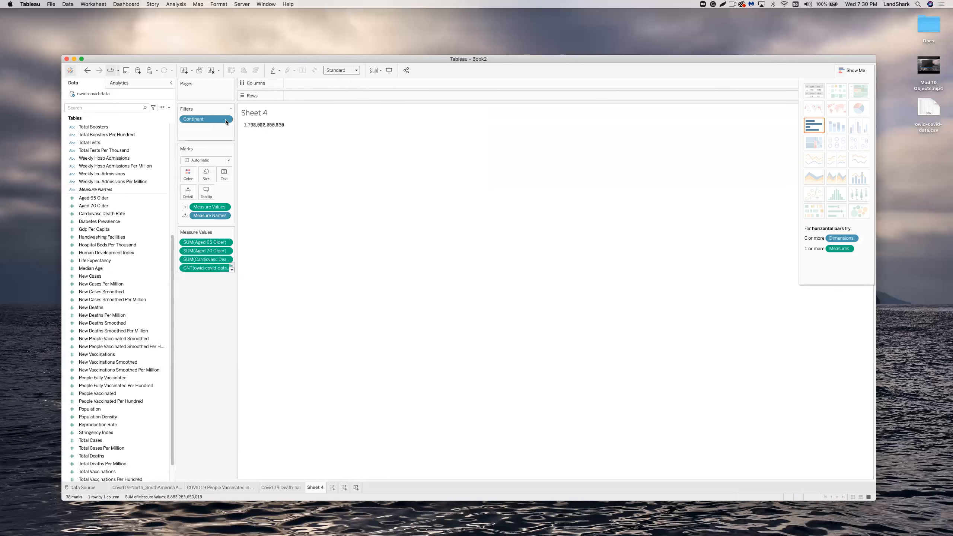
left_click(226, 120)
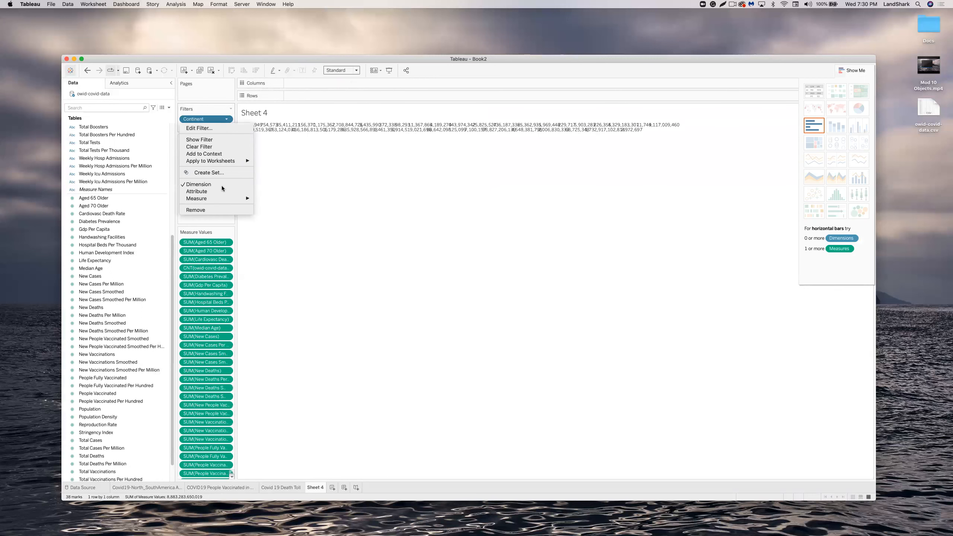
left_click(213, 209)
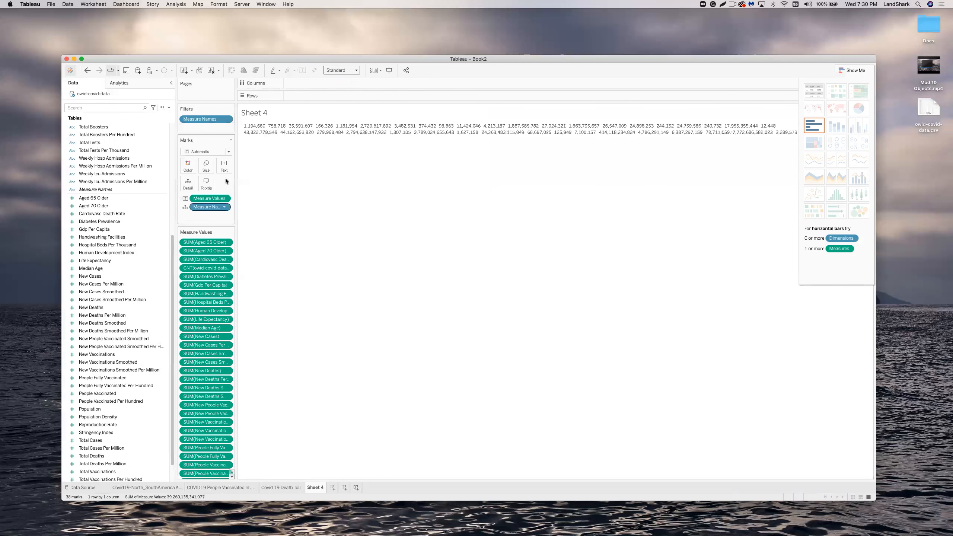
left_click(224, 199)
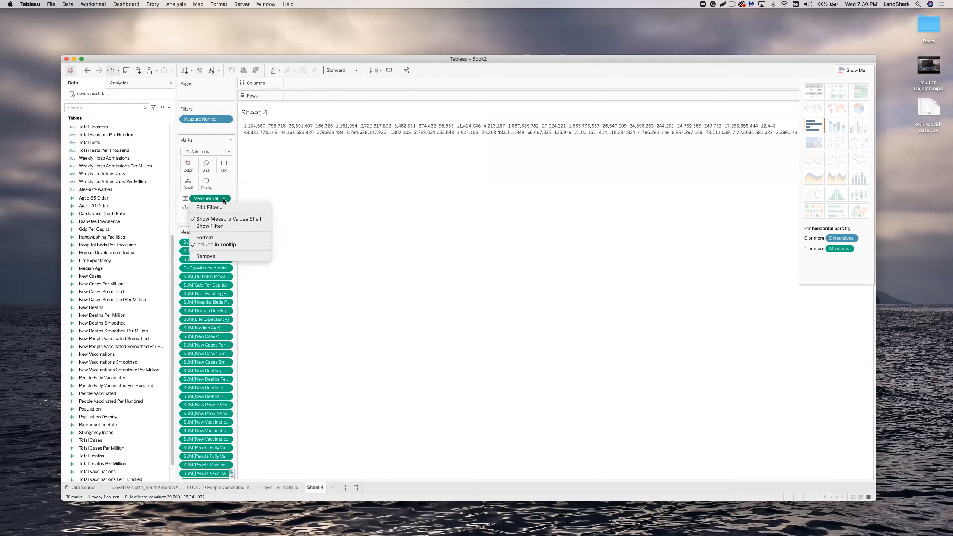
left_click(219, 256)
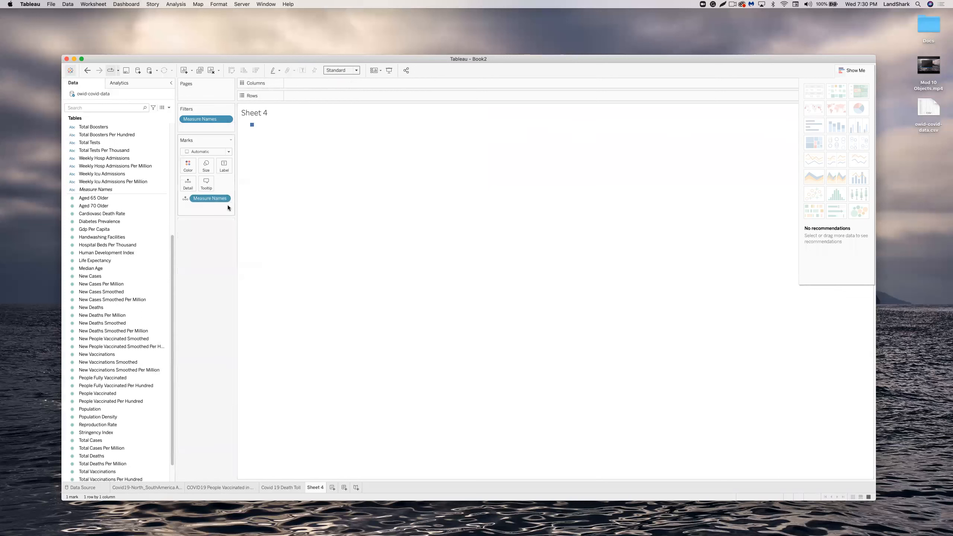
left_click(224, 198)
left_click(216, 274)
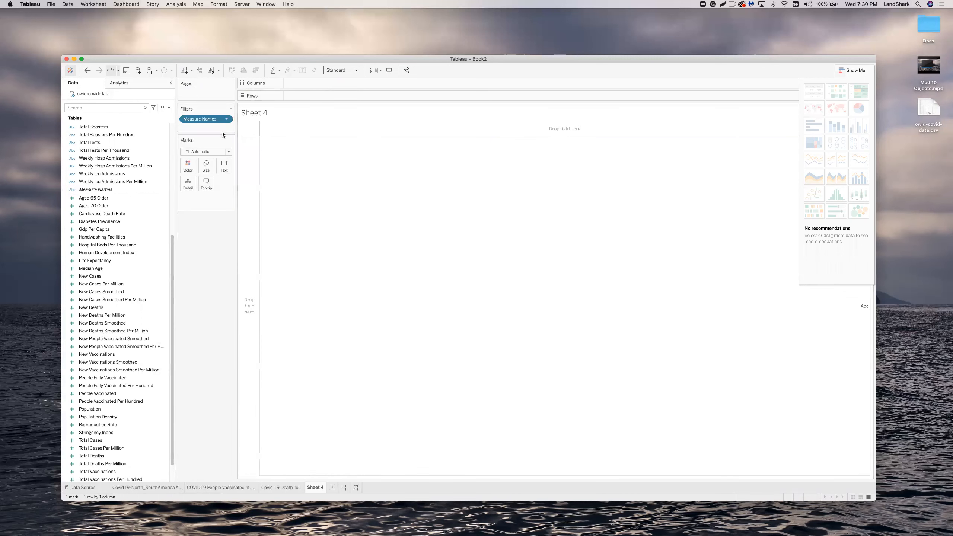
left_click(227, 119)
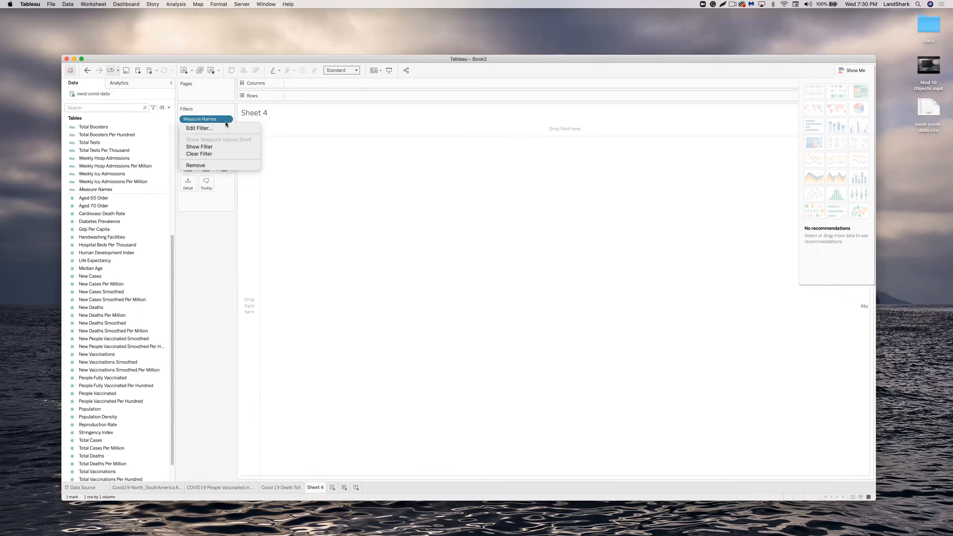
left_click(213, 164)
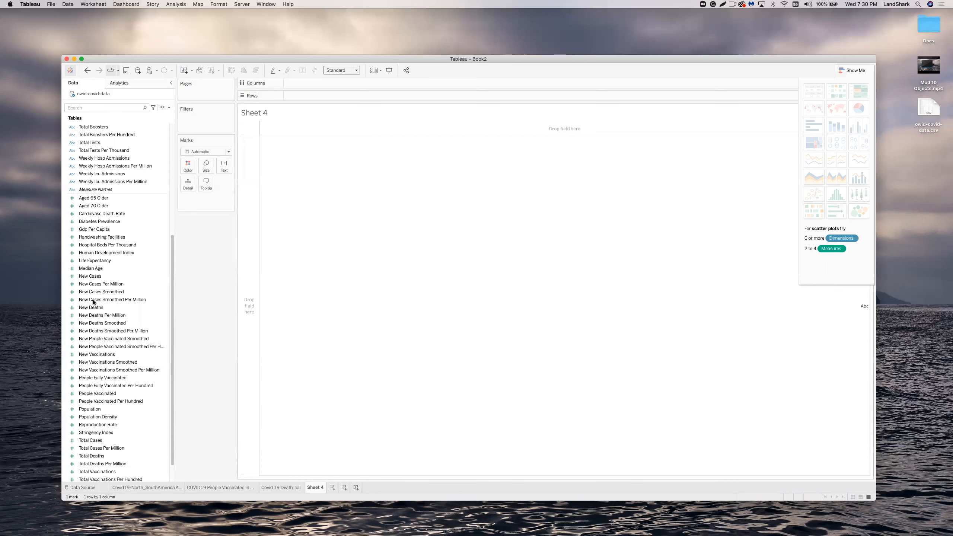
Search the fields for 'contin' and place Continent on Columns.
left_click(113, 307)
scroll(113, 307, "down", 1)
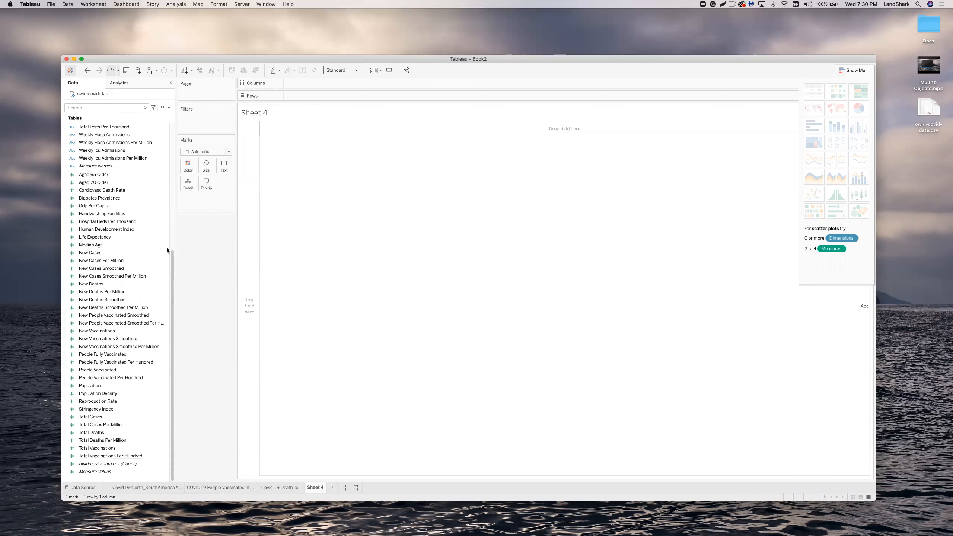
scroll(167, 257, "up", 2)
scroll(165, 240, "up", 8)
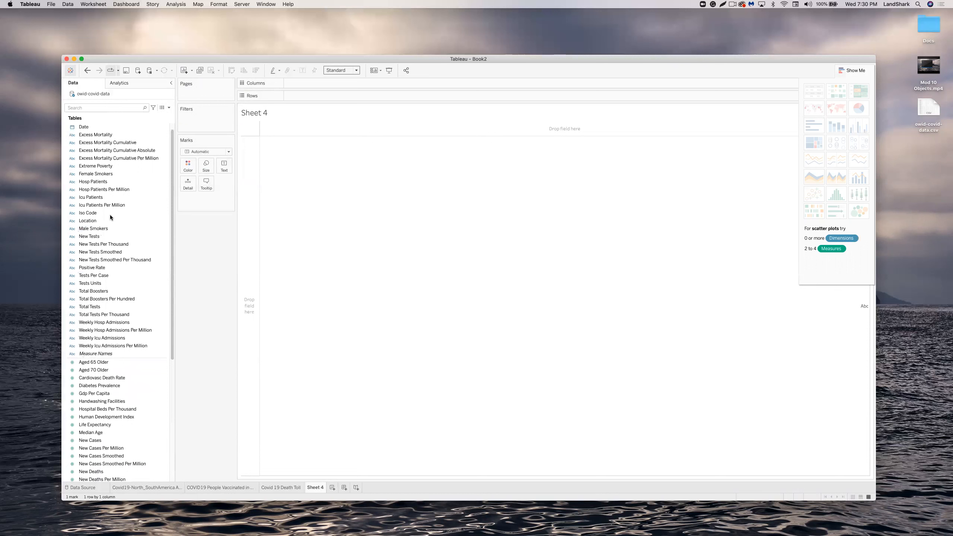
left_click(119, 108)
type("co")
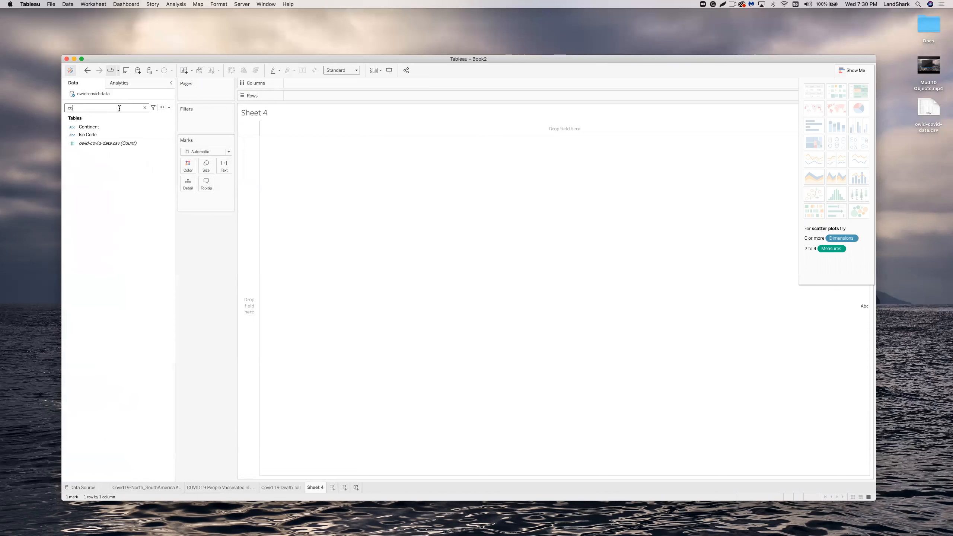
type("ntin")
left_click(114, 126)
double_click(116, 126)
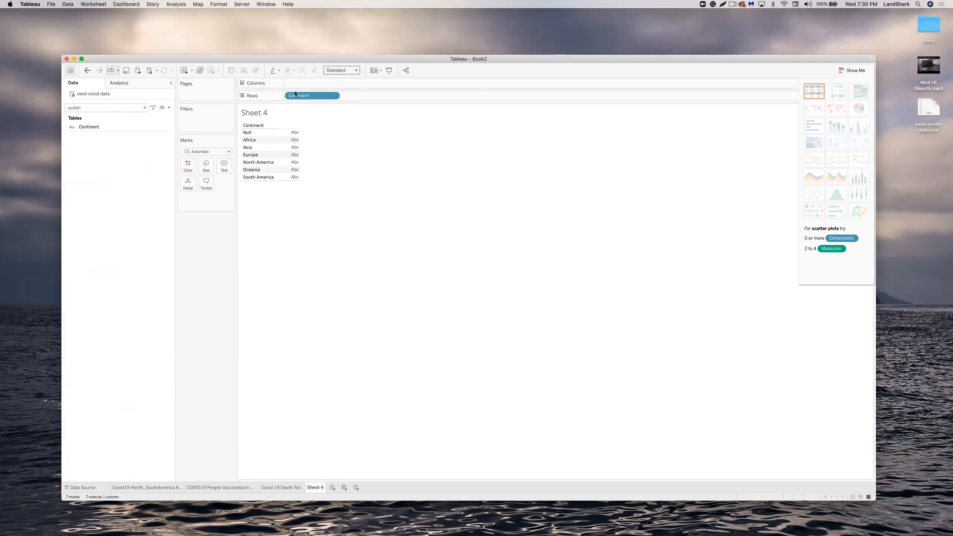
left_click_drag(292, 95, 297, 84)
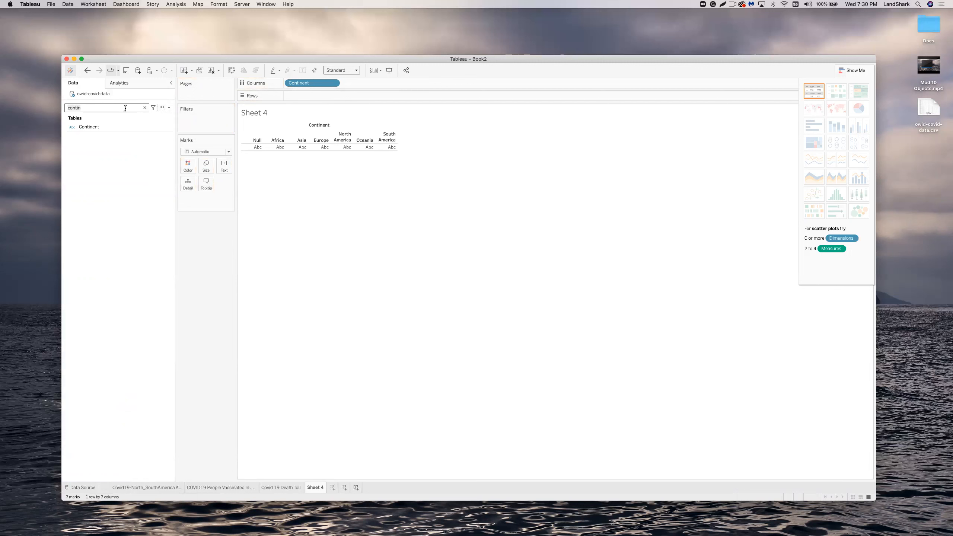
Search for 'Location' and add it to Columns after Continent.
key("BackSpace")
key("BackSpace")
key("BackSpace")
key("BackSpace")
key("BackSpace")
key("BackSpace")
type("Location")
left_click_drag(91, 127, 363, 83)
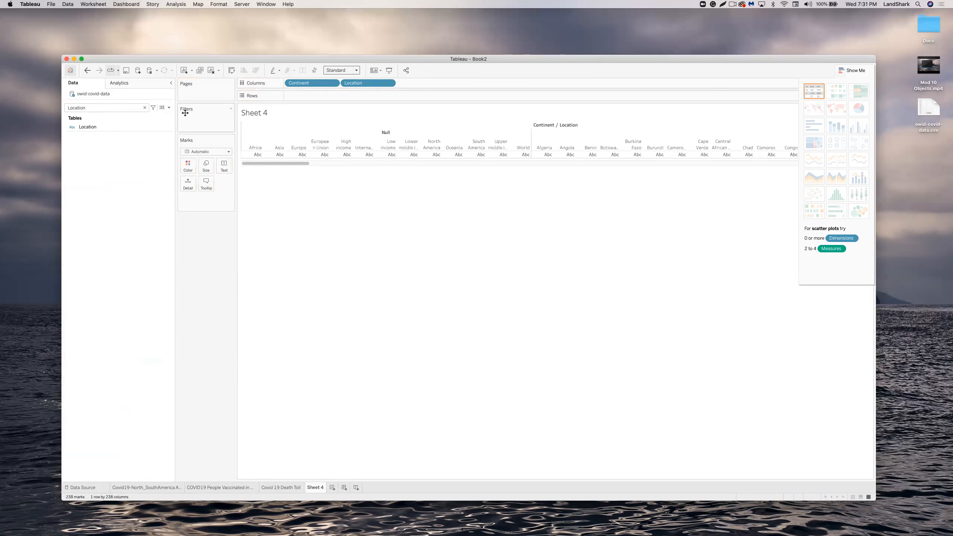
Add Total Cases to the view and show it as a text table.
left_click(144, 108)
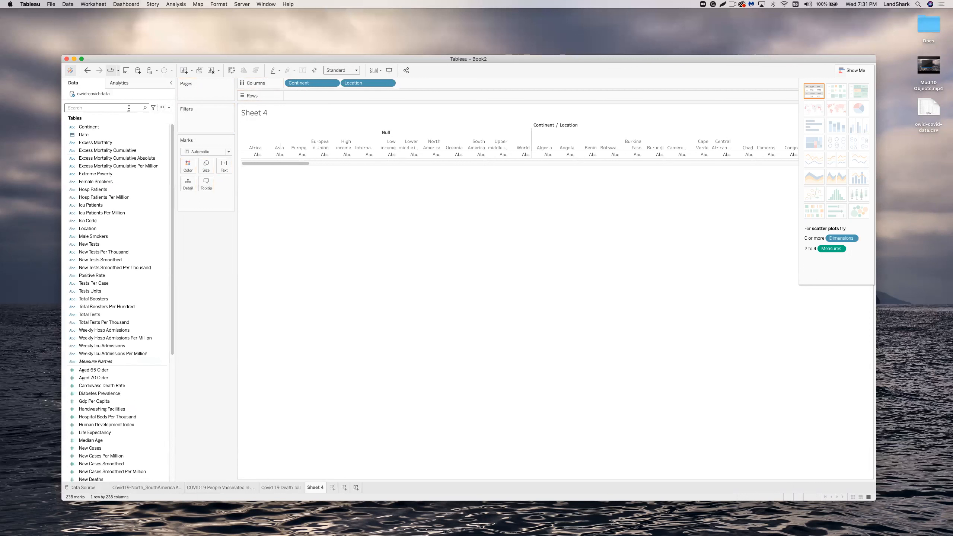
type("Total")
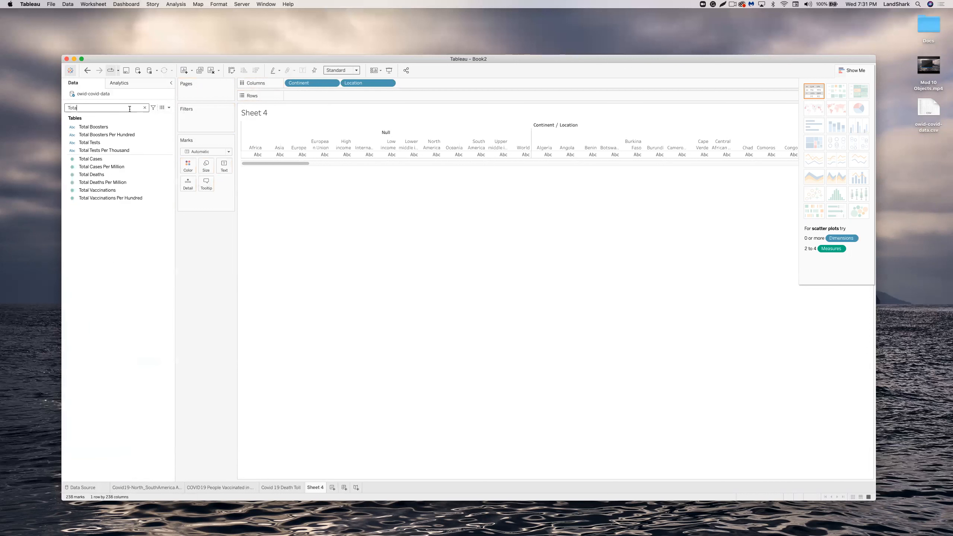
left_click_drag(101, 160, 302, 97)
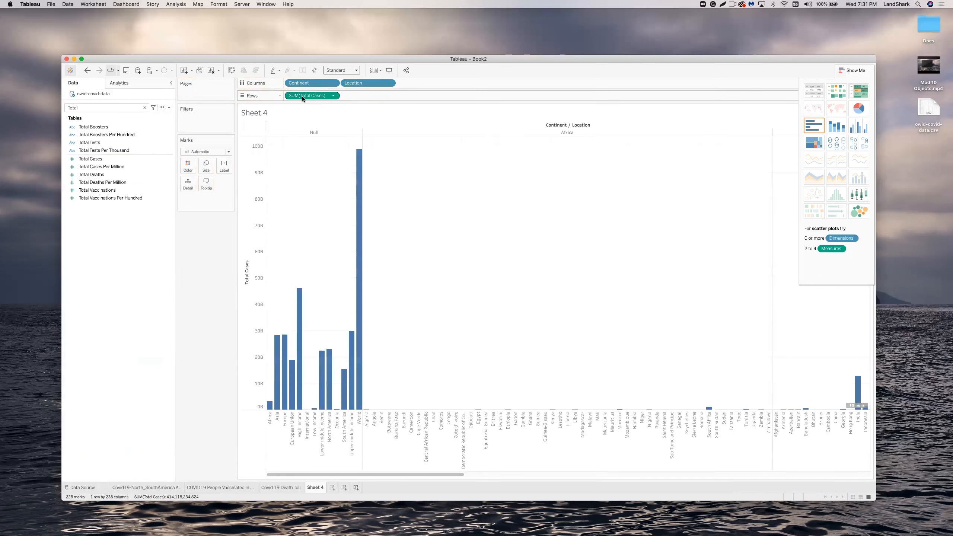
left_click(817, 95)
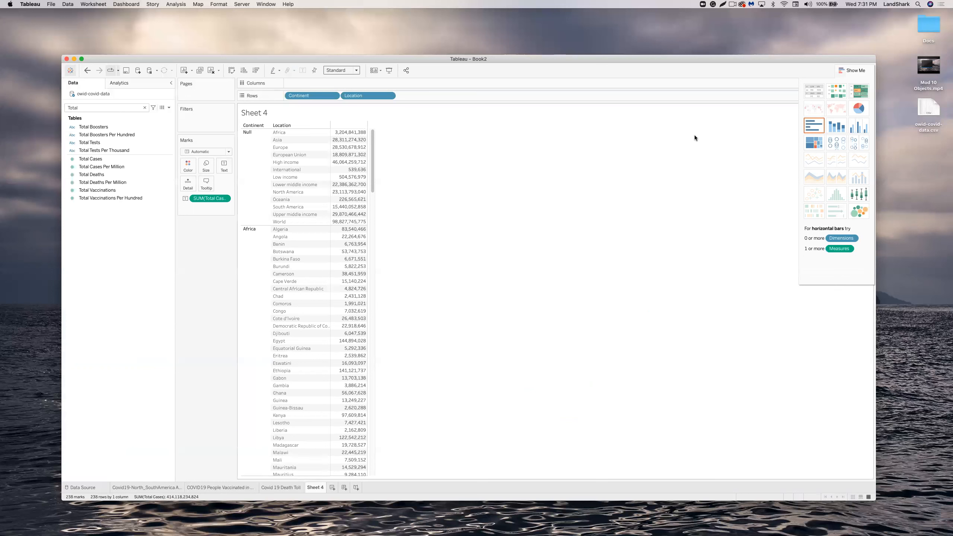
Add Total Deaths and Total Vaccinations as further table columns.
left_click(96, 168)
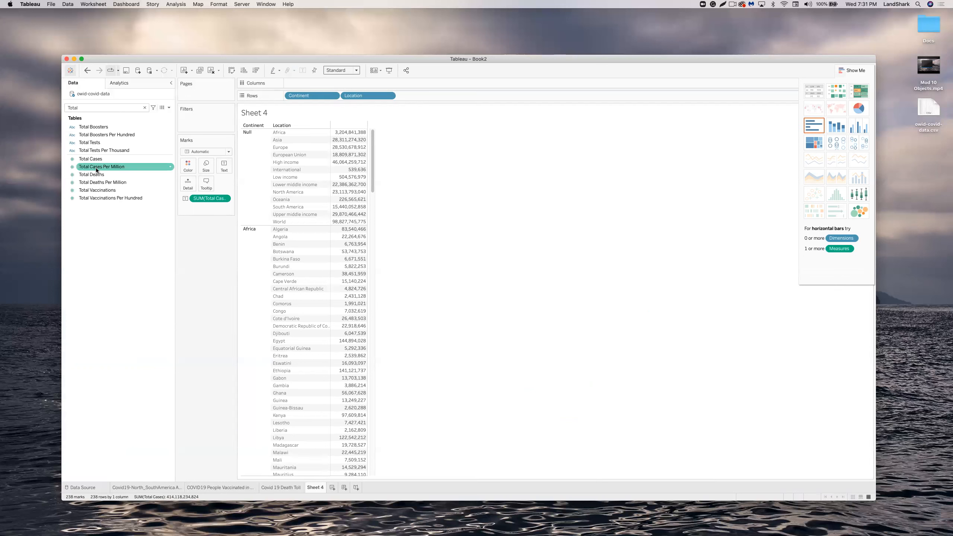
left_click(114, 173)
double_click(114, 174)
double_click(107, 191)
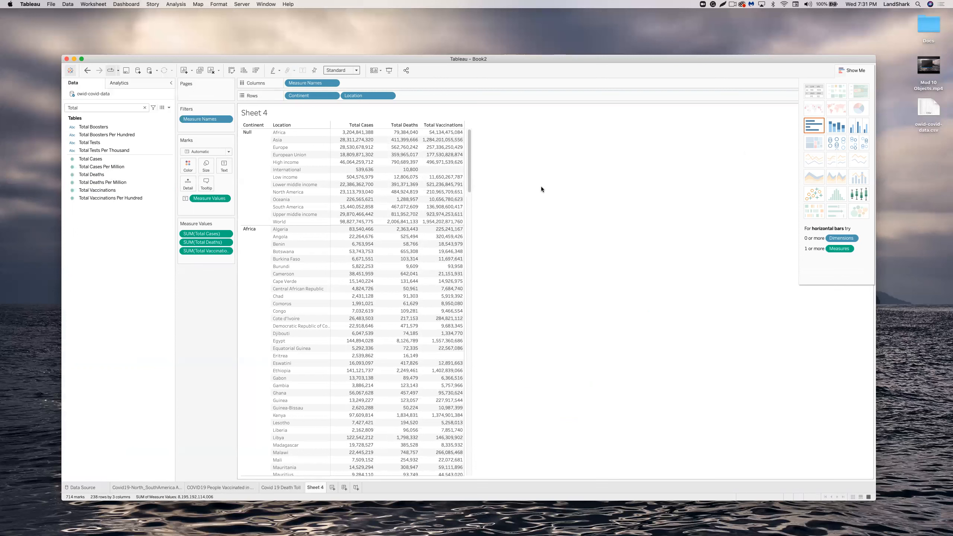
left_click_drag(469, 179, 484, 301)
scroll(482, 344, "up", 15)
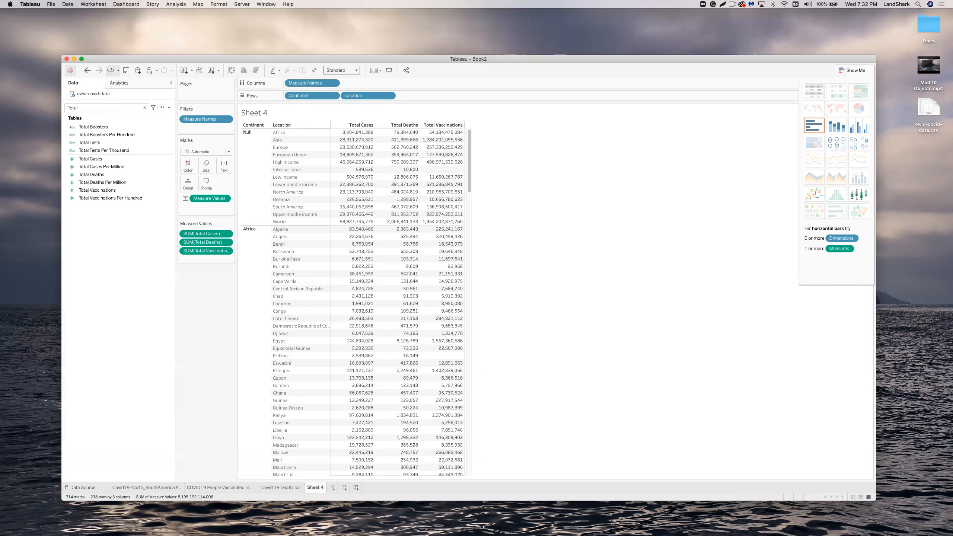
mouse_move(362, 186)
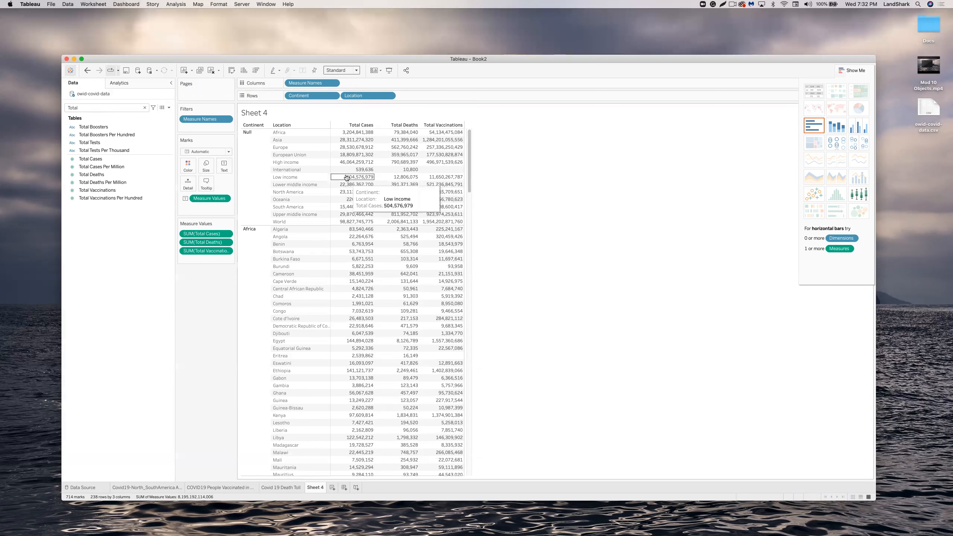
left_click(332, 488)
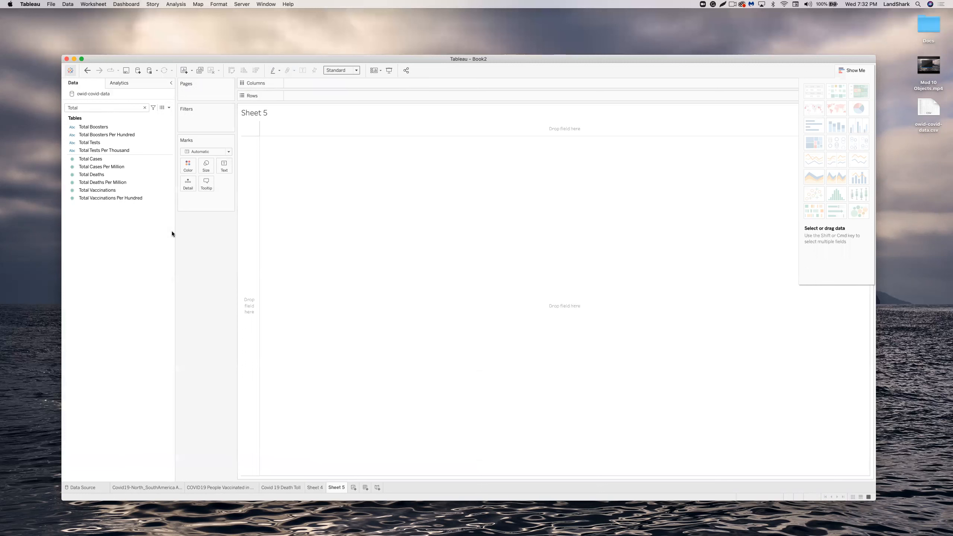
left_click(101, 159)
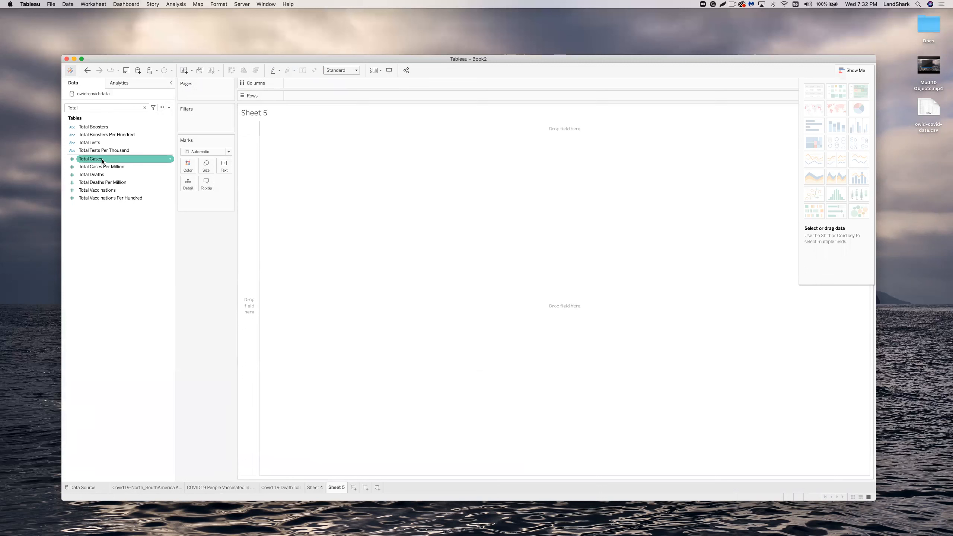
left_click_drag(102, 160, 304, 92)
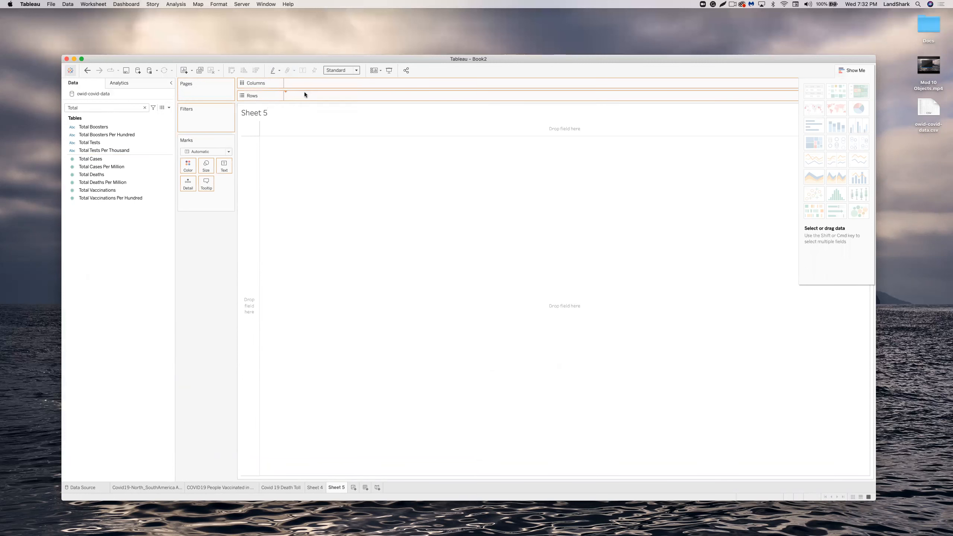
left_click(100, 174)
left_click_drag(100, 174, 357, 96)
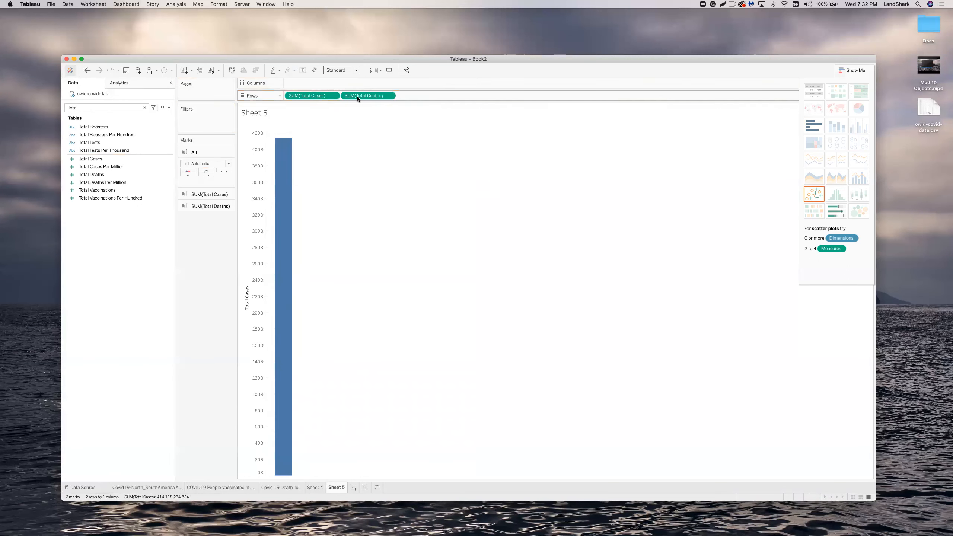
left_click_drag(142, 189, 431, 95)
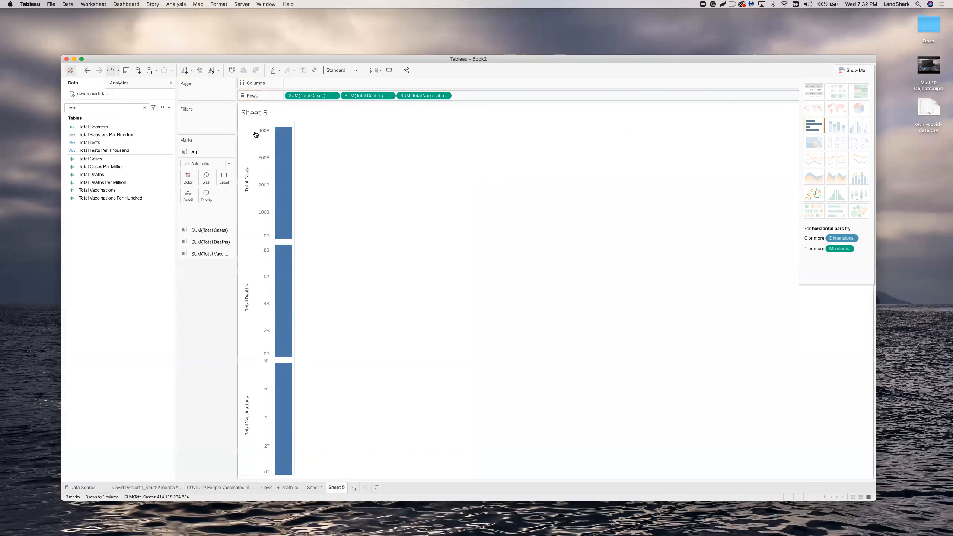
double_click(119, 107)
type("c")
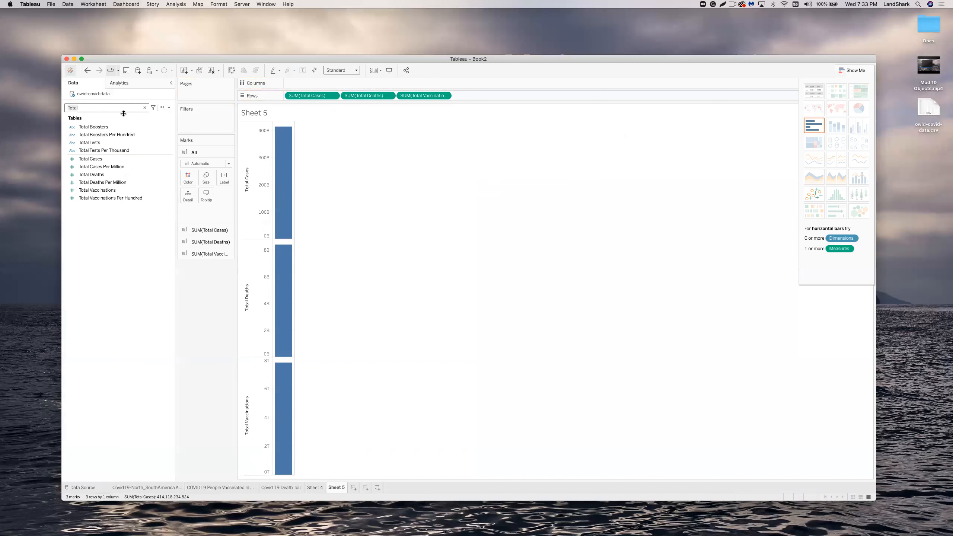
type("ont")
left_click(114, 126)
left_click_drag(113, 126, 304, 82)
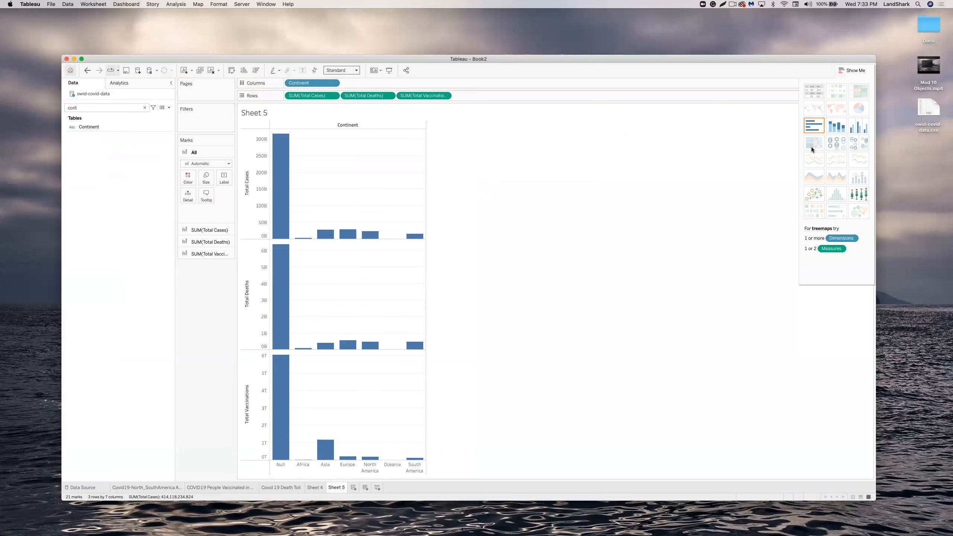
left_click(356, 70)
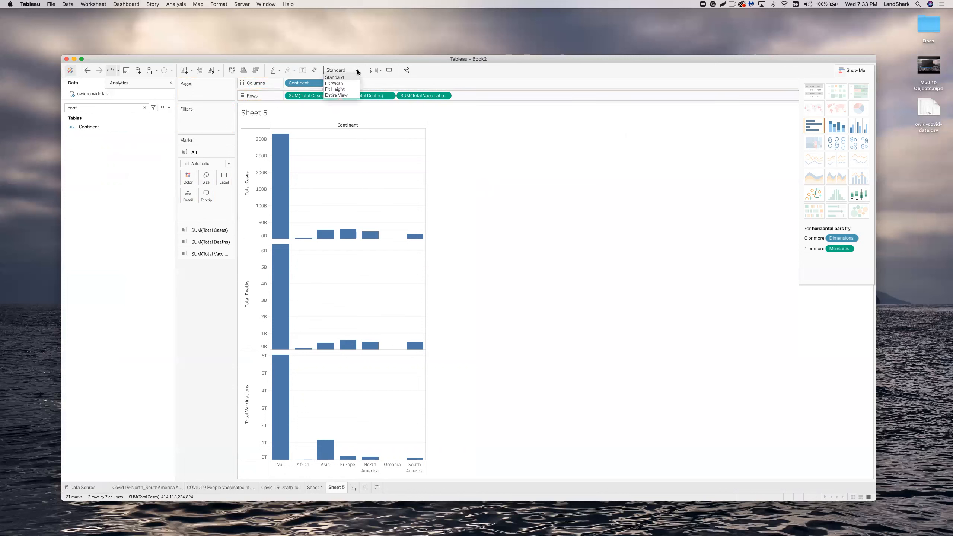
left_click(345, 94)
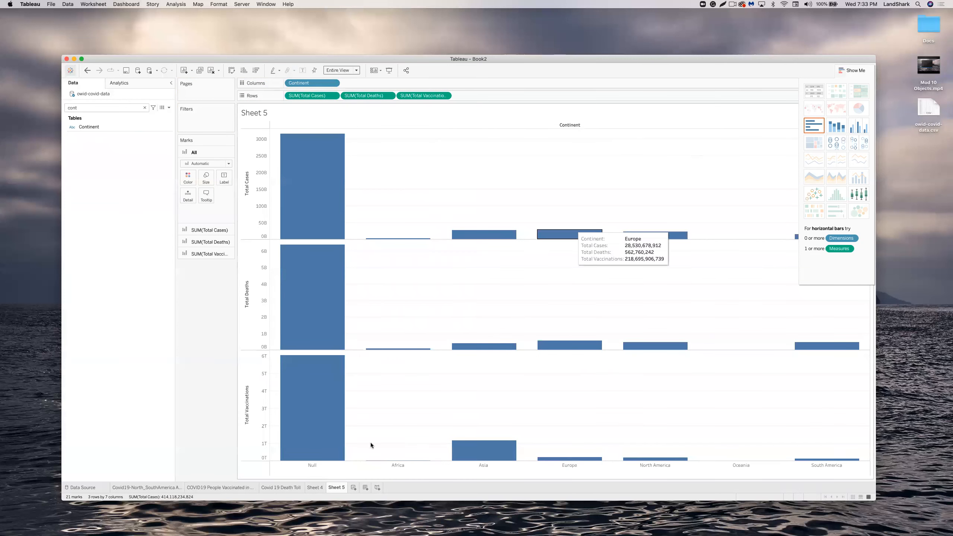
right_click(337, 487)
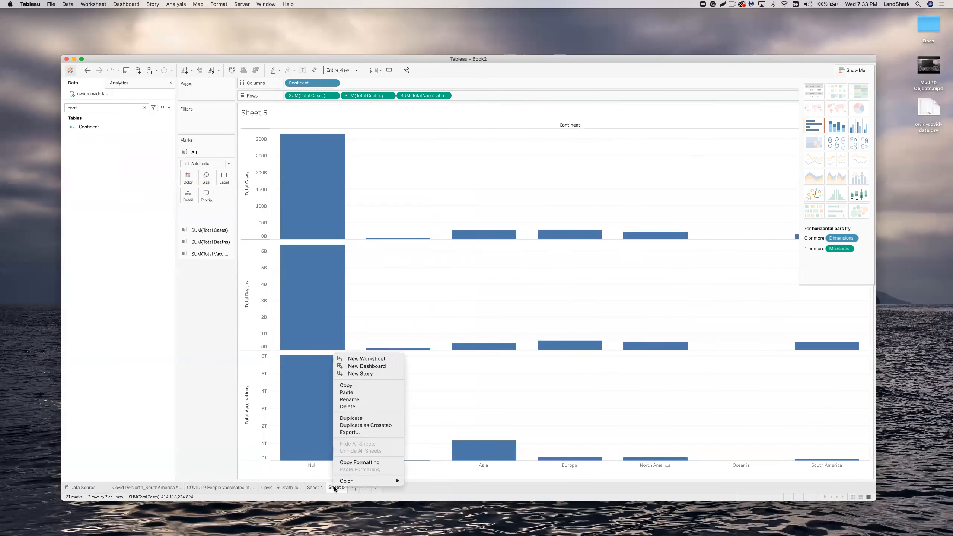
left_click(357, 407)
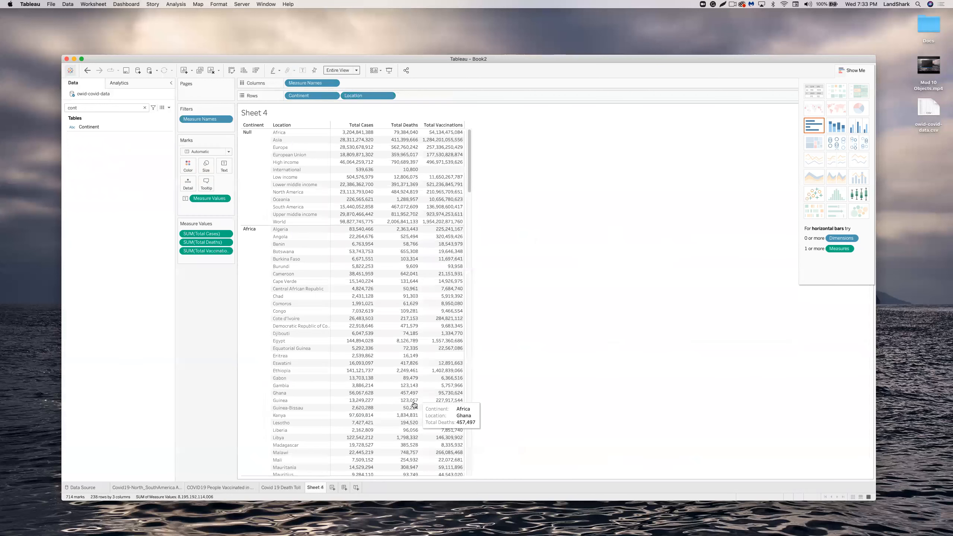
Remove Location from Rows so the table lists continents only.
left_click(389, 95)
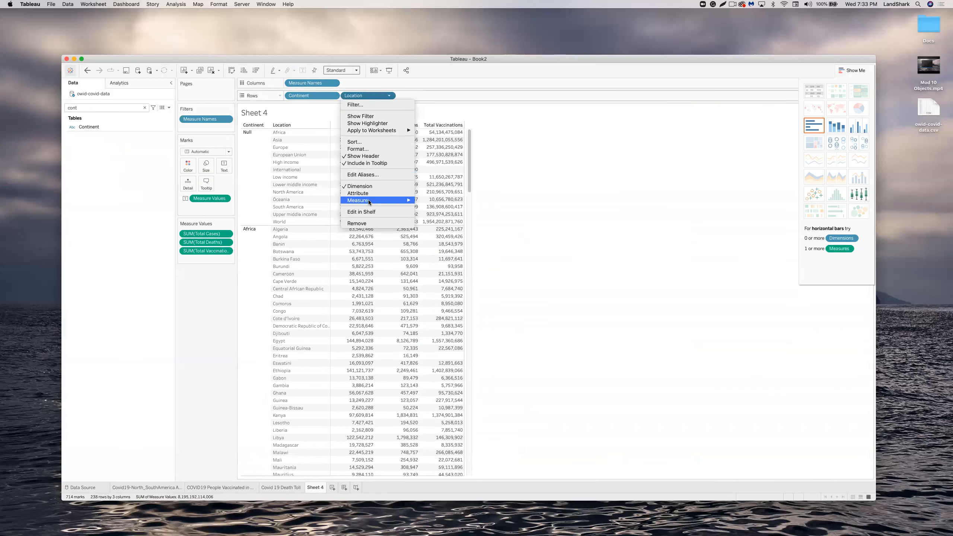
left_click(369, 224)
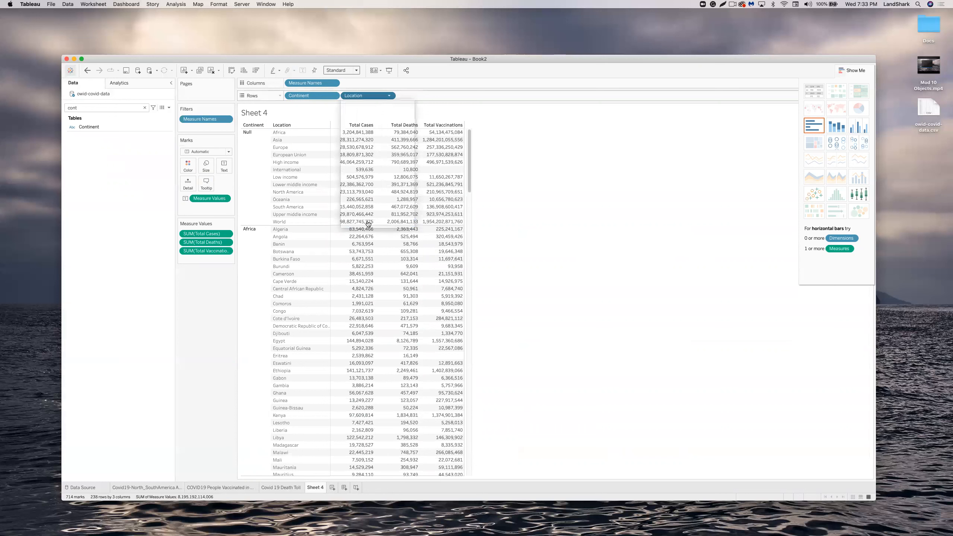
right_click(254, 133)
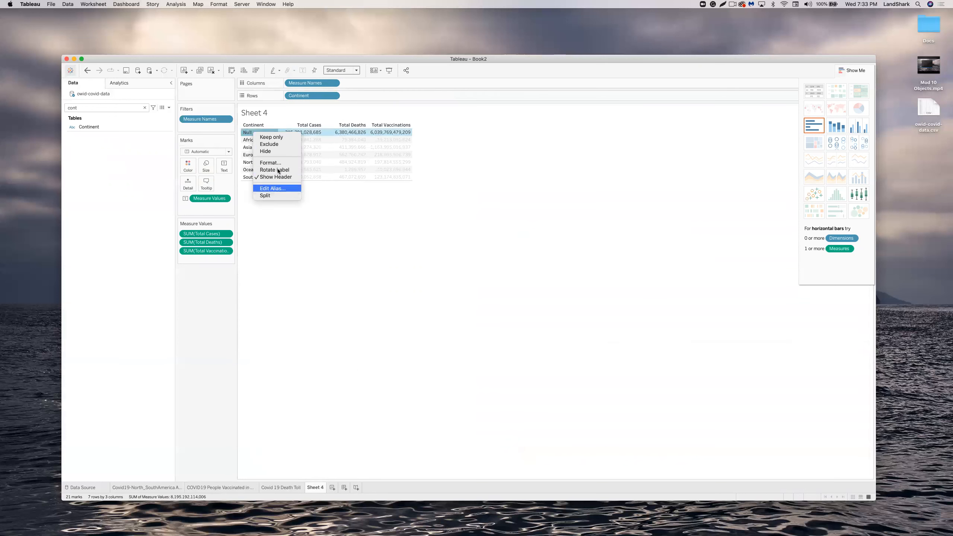
left_click(334, 97)
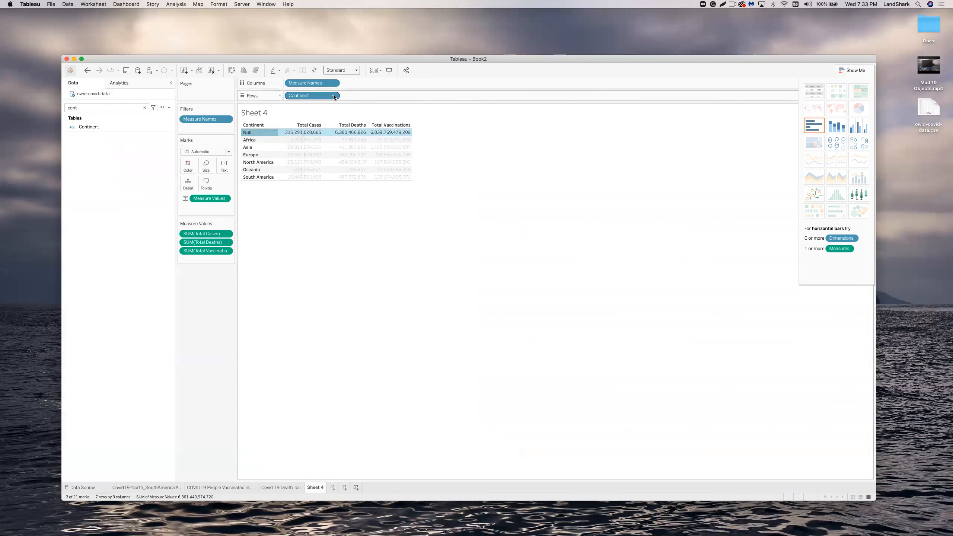
Filter the Continent field to exclude Null.
left_click(333, 95)
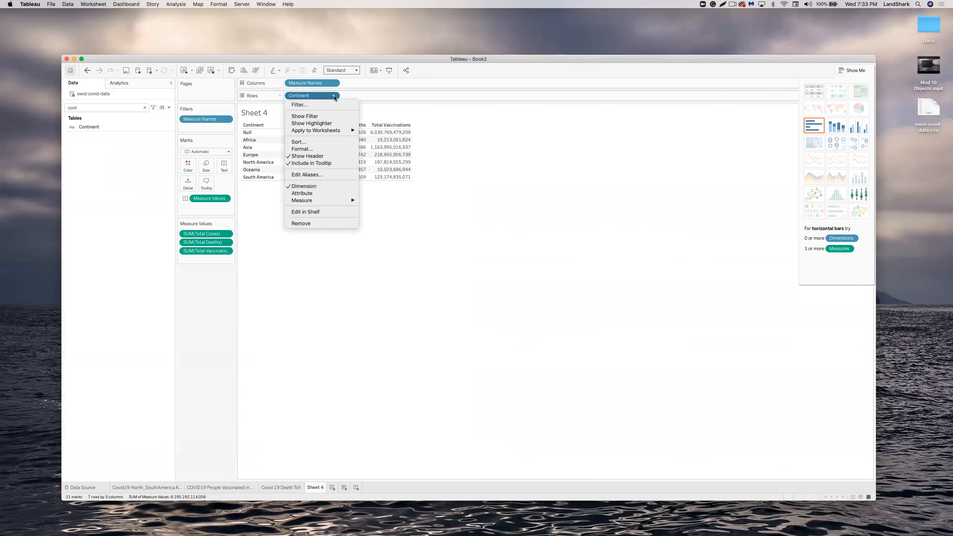
left_click(321, 105)
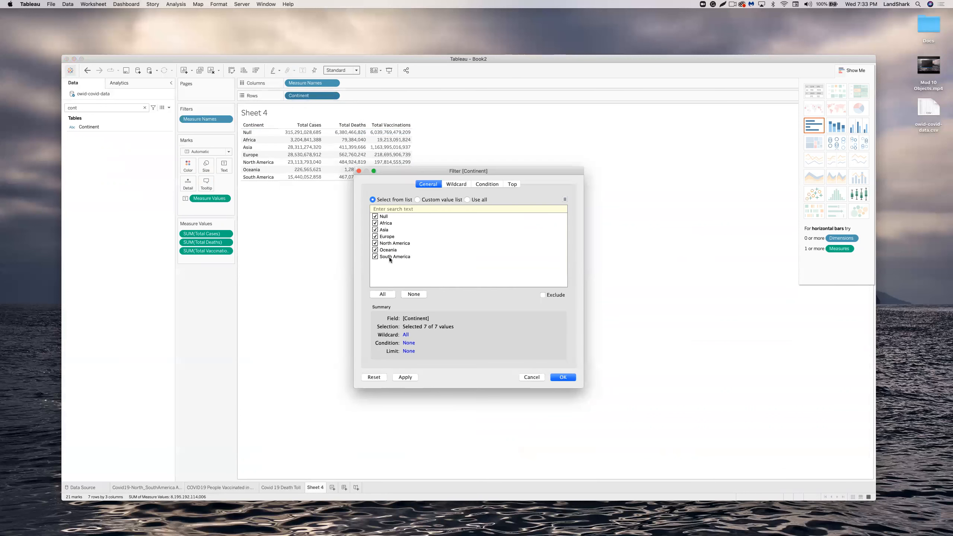
left_click(375, 216)
left_click(562, 377)
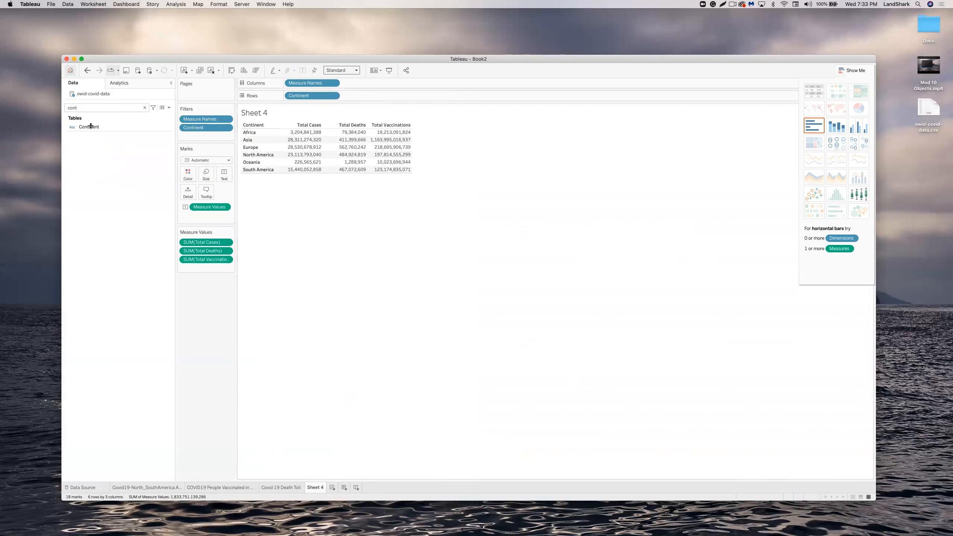
Colour the table by Continent and rename Sheet 4 to 'Covid Status Metrics'.
left_click_drag(91, 126, 189, 177)
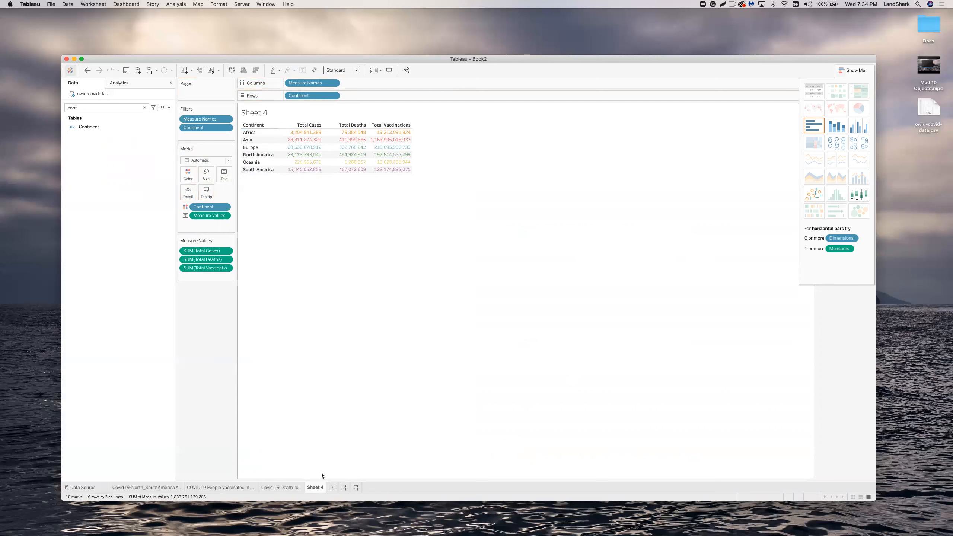
right_click(319, 486)
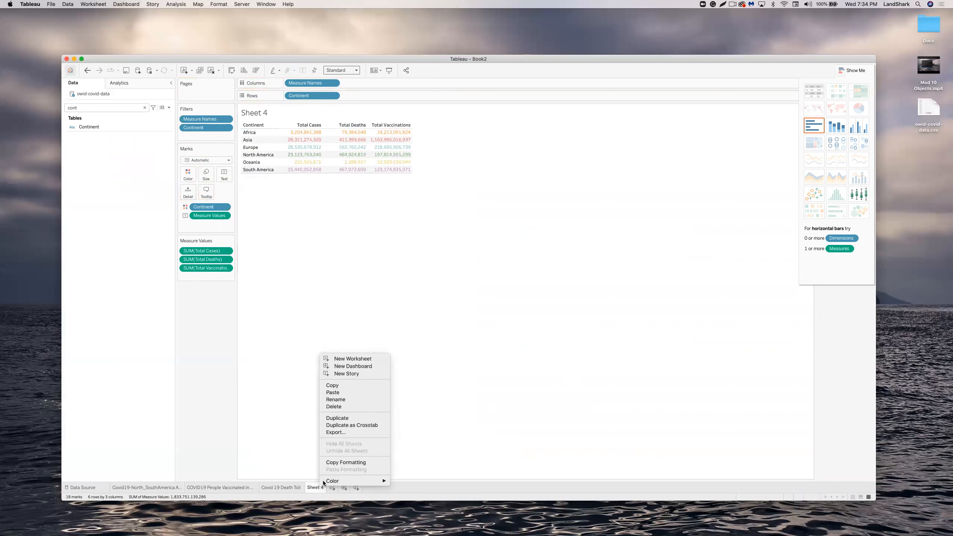
left_click(348, 400)
type("Covid")
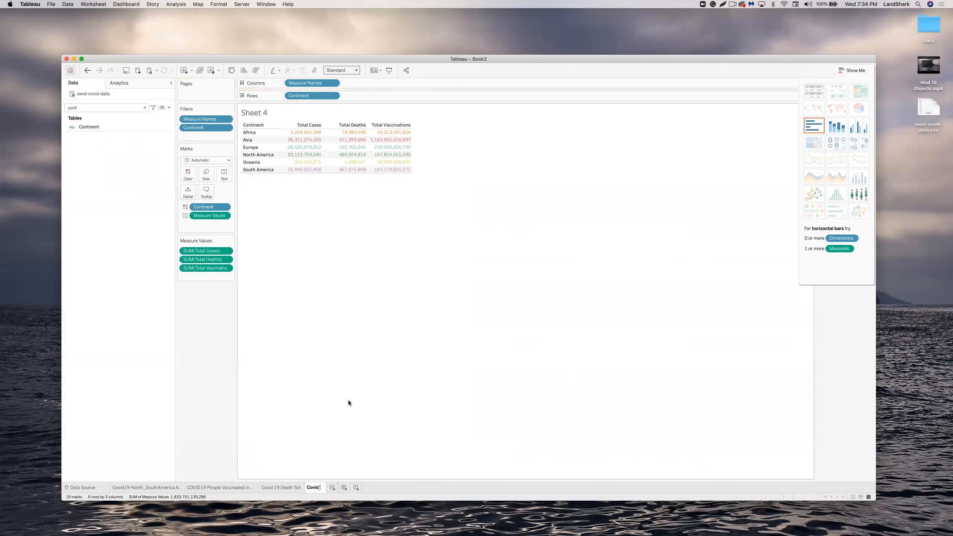
type(" Status Metrics")
key("Return")
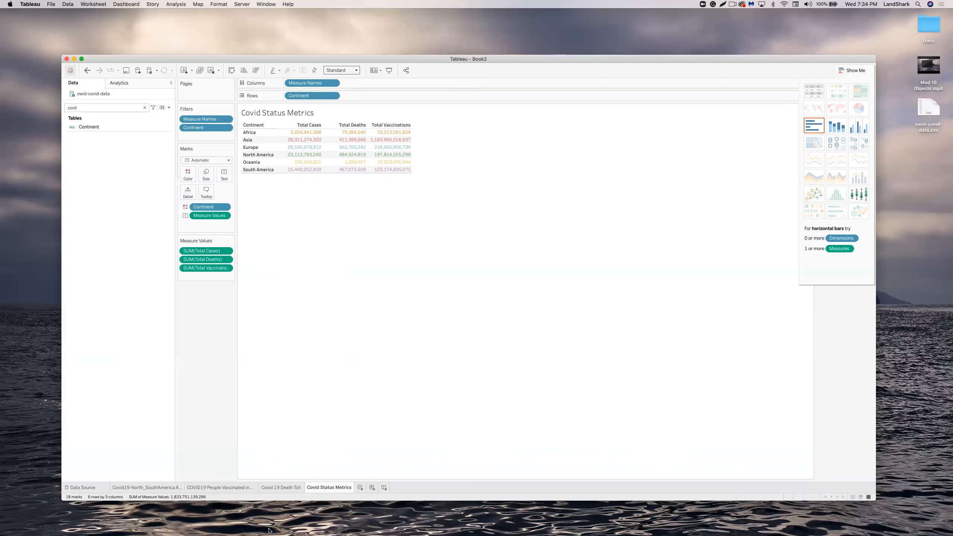
Review the Active Cases, People Vaccinated and Covid 19 Death Toll sheets, ending on Covid Status Metrics.
left_click(159, 485)
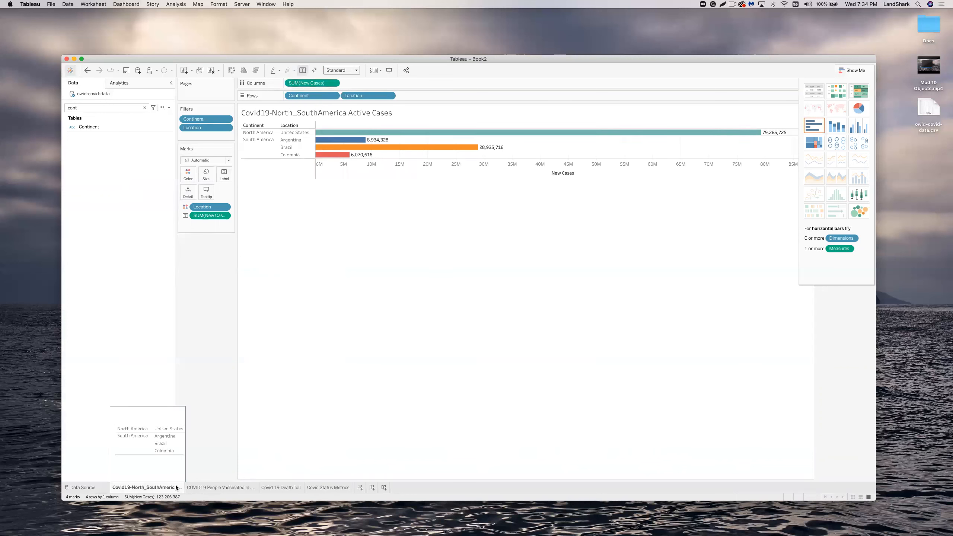
left_click(189, 487)
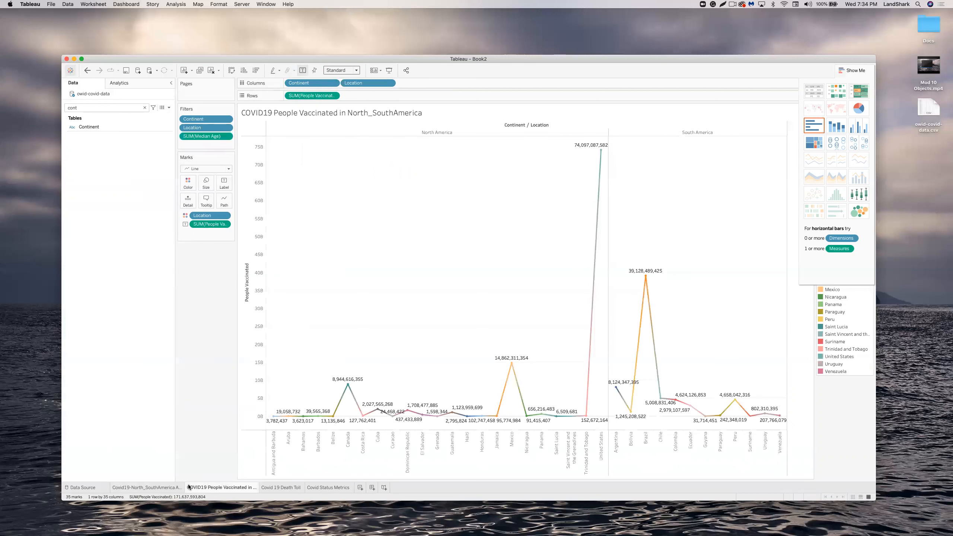
left_click(271, 487)
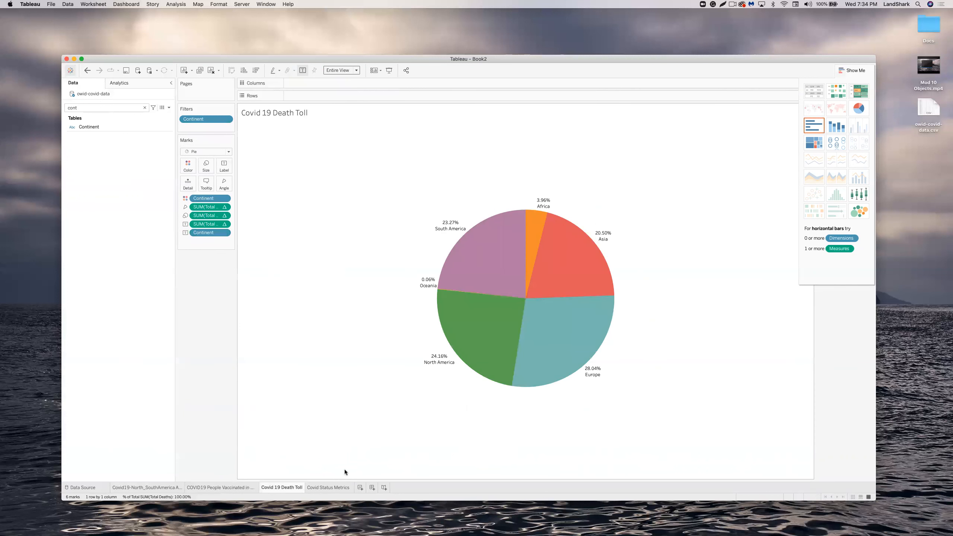
left_click(329, 487)
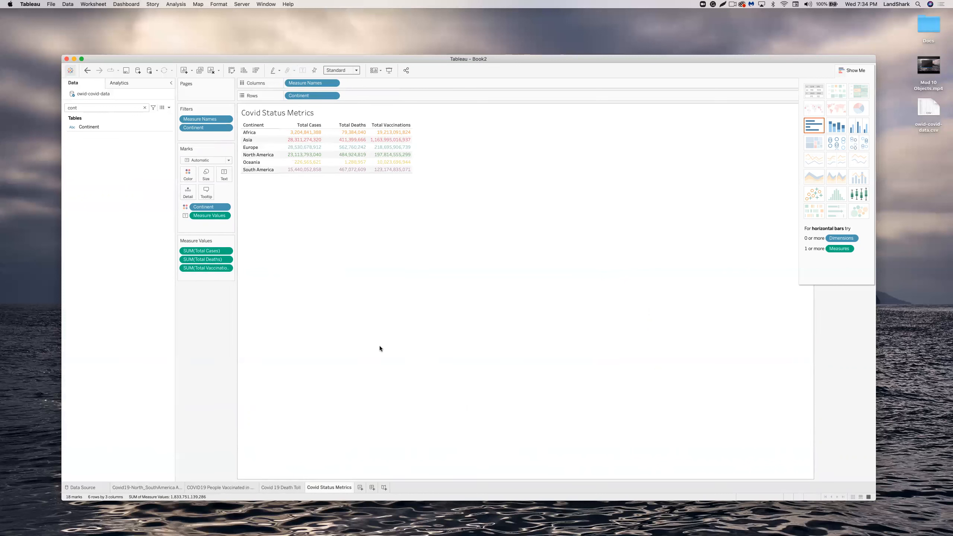
Add a blank Sheet 5 and delete it, keeping only the four Covid worksheets.
left_click(360, 487)
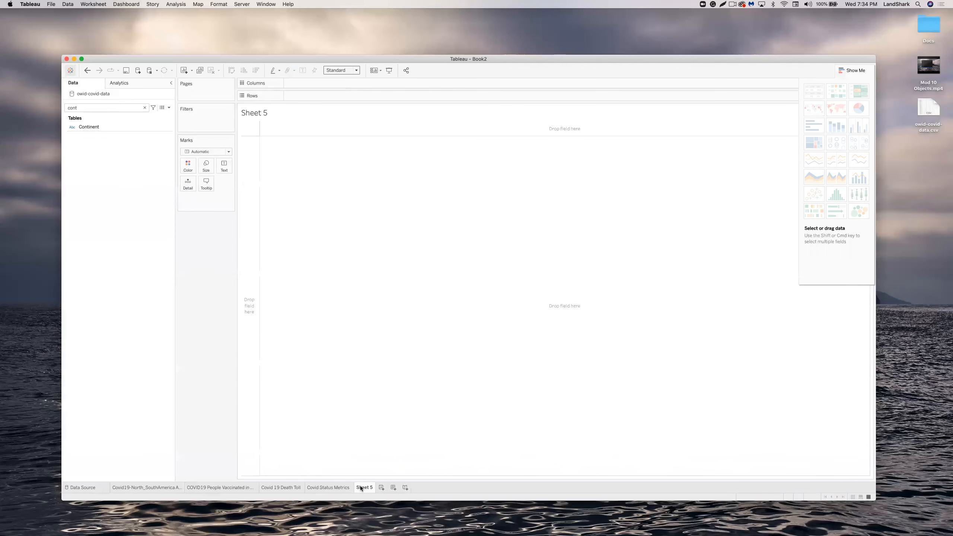
right_click(360, 487)
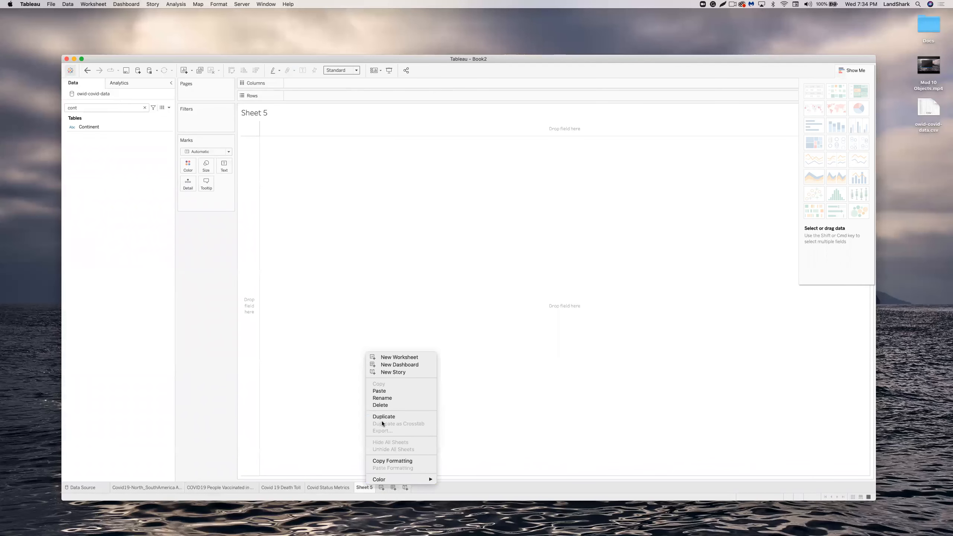
left_click(394, 405)
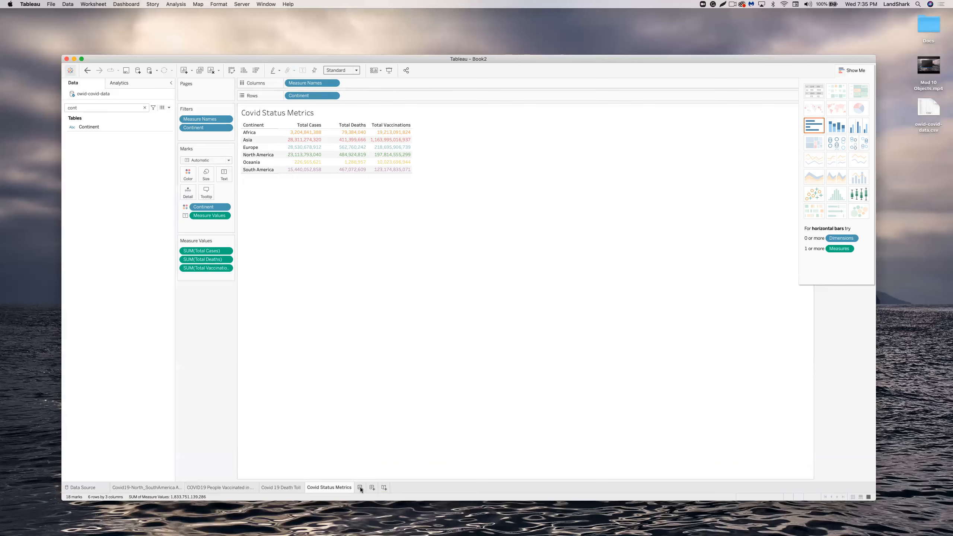
left_click(360, 488)
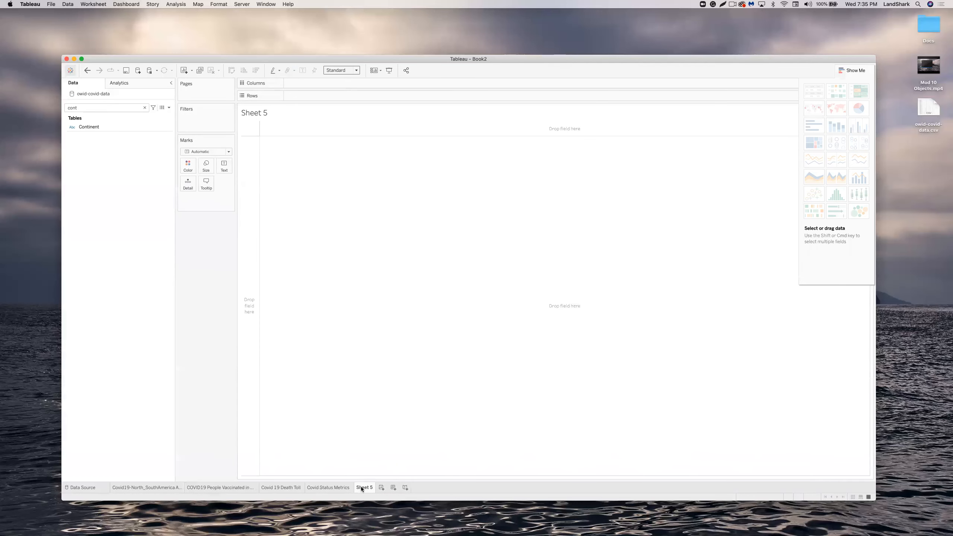
right_click(361, 489)
key("Escape")
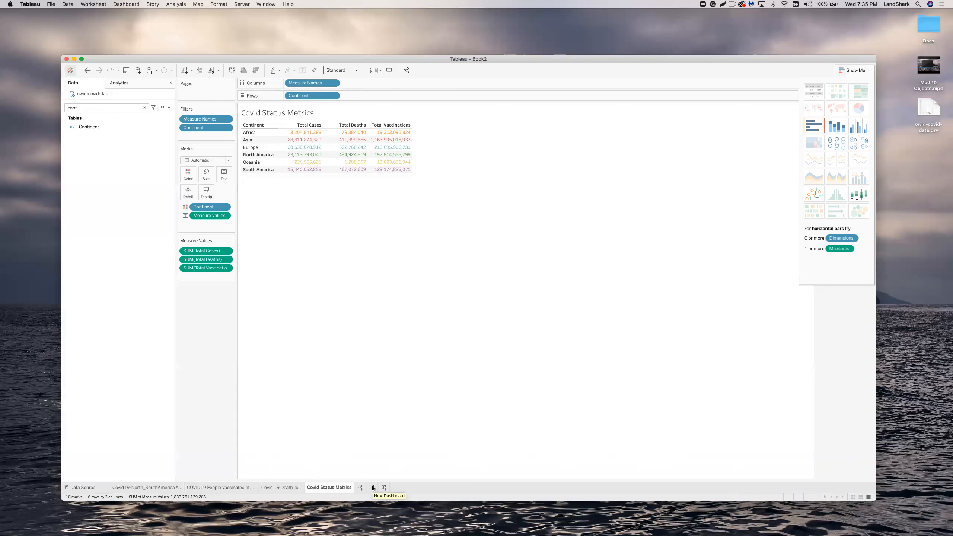
Build Dashboard 1 with Active Cases, the vaccination chart, Death Toll pie and Covid Status Metrics table.
left_click(372, 487)
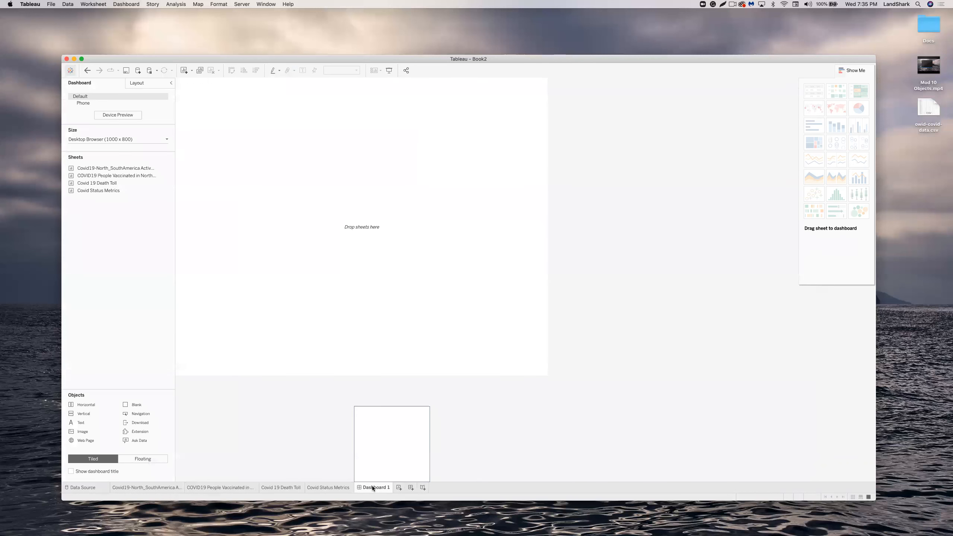
double_click(98, 190)
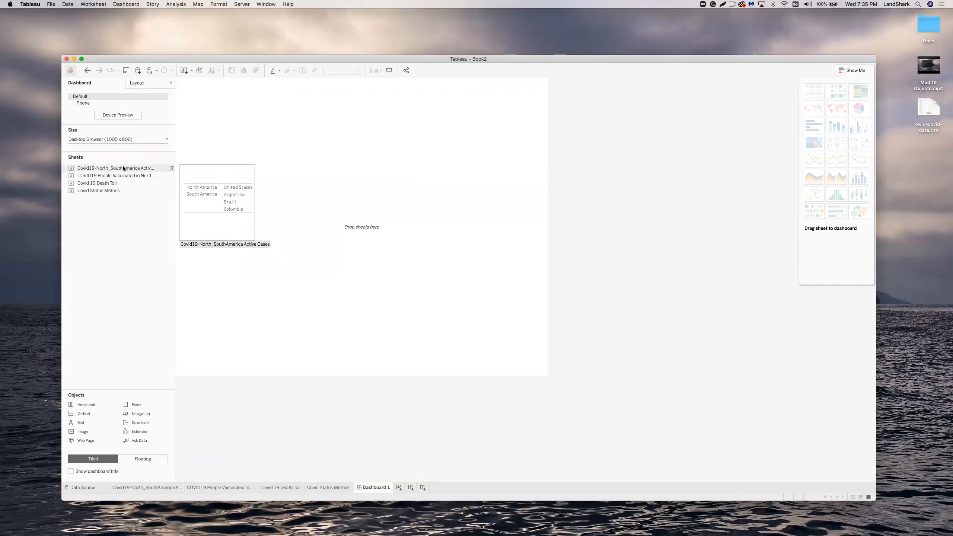
left_click_drag(119, 167, 245, 123)
left_click_drag(121, 176, 271, 178)
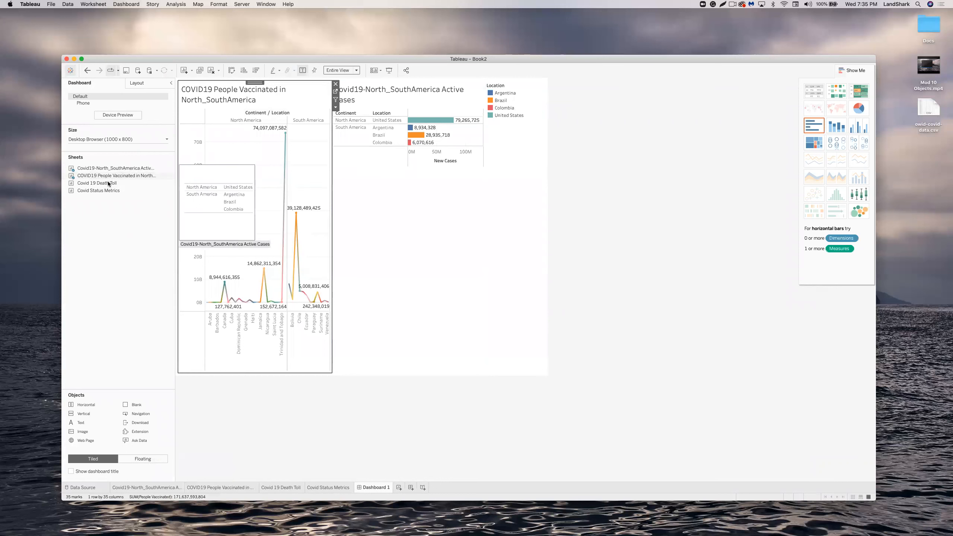
left_click_drag(108, 182, 407, 196)
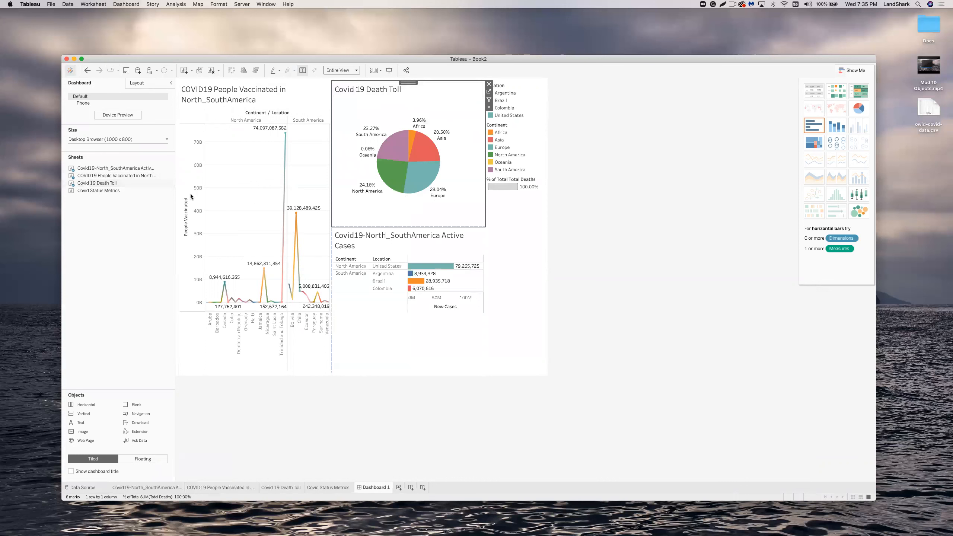
left_click_drag(107, 190, 465, 328)
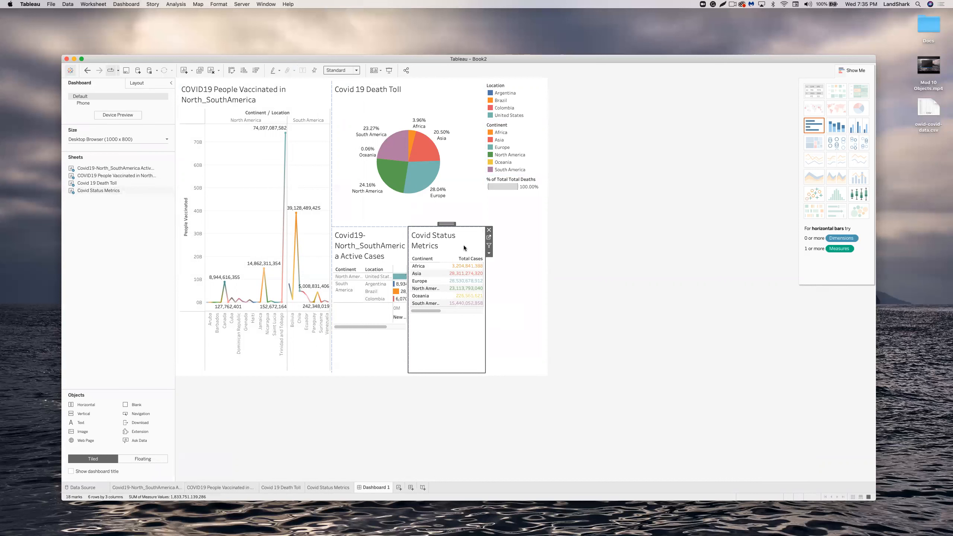
Take the Covid Status Metrics tile off, briefly re-place it at the bottom, then remove it again.
left_click(488, 230)
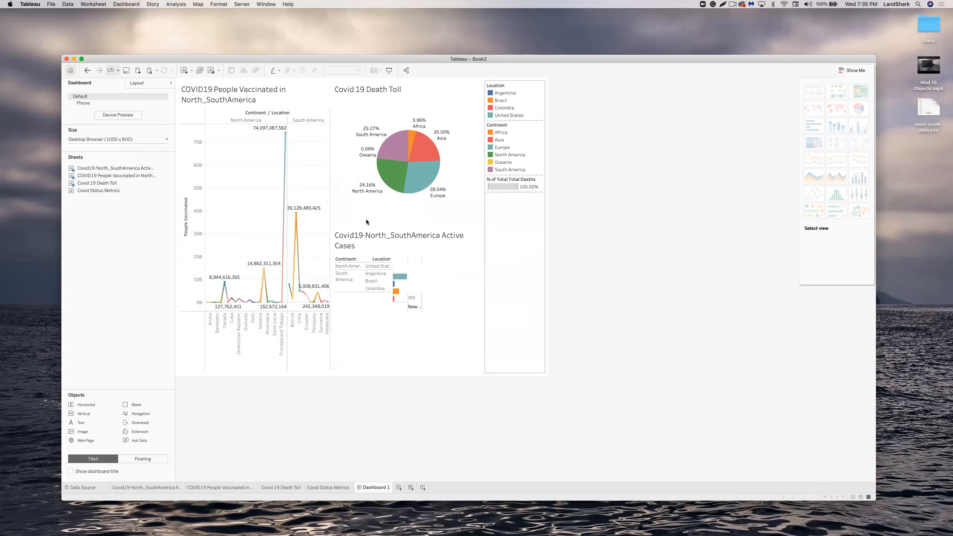
left_click_drag(92, 190, 408, 360)
left_click(573, 329)
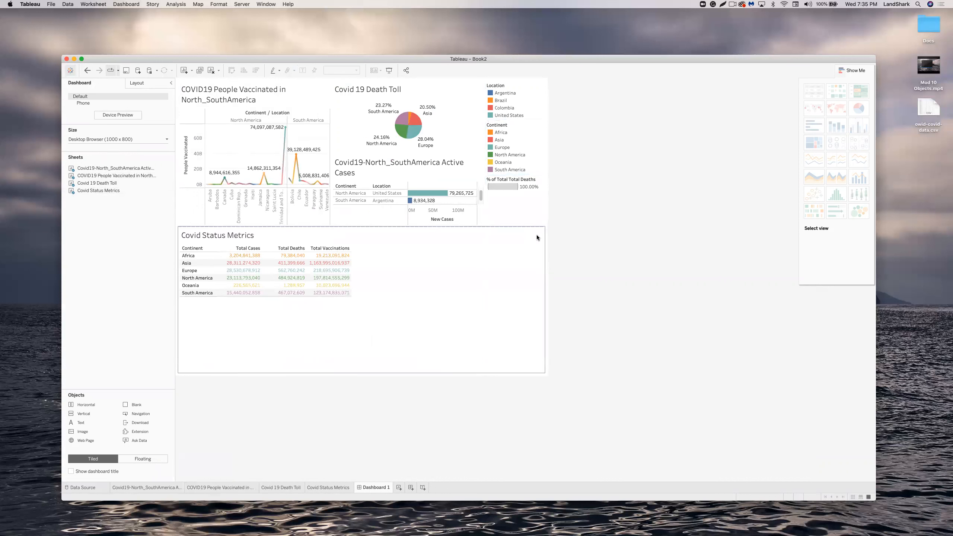
left_click(541, 233)
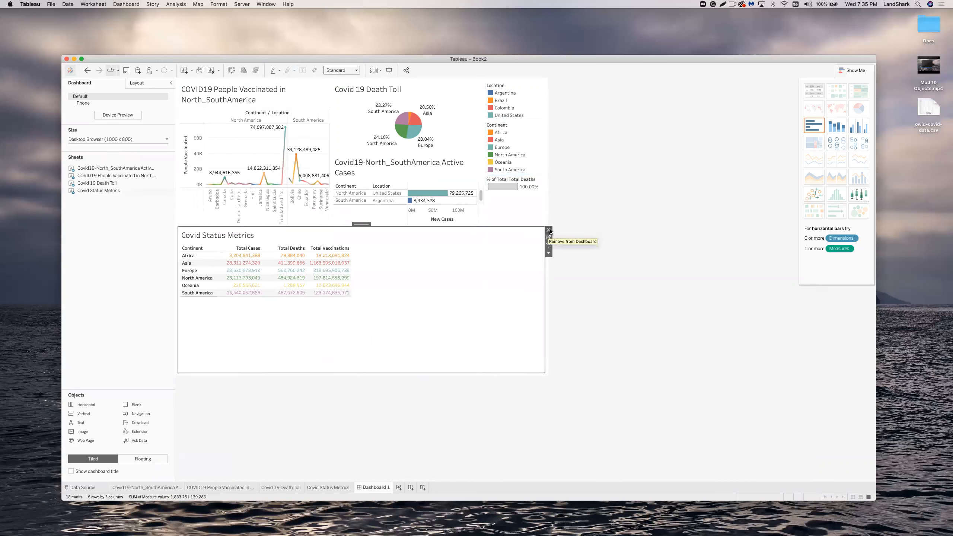
left_click(549, 231)
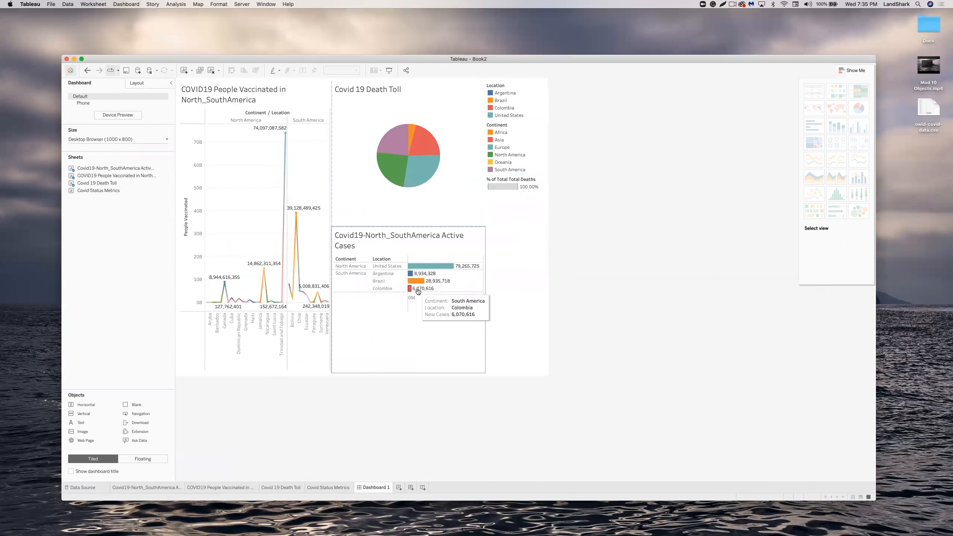
Select the legends column, the dashboard layout and the Active Cases chart.
left_click(509, 278)
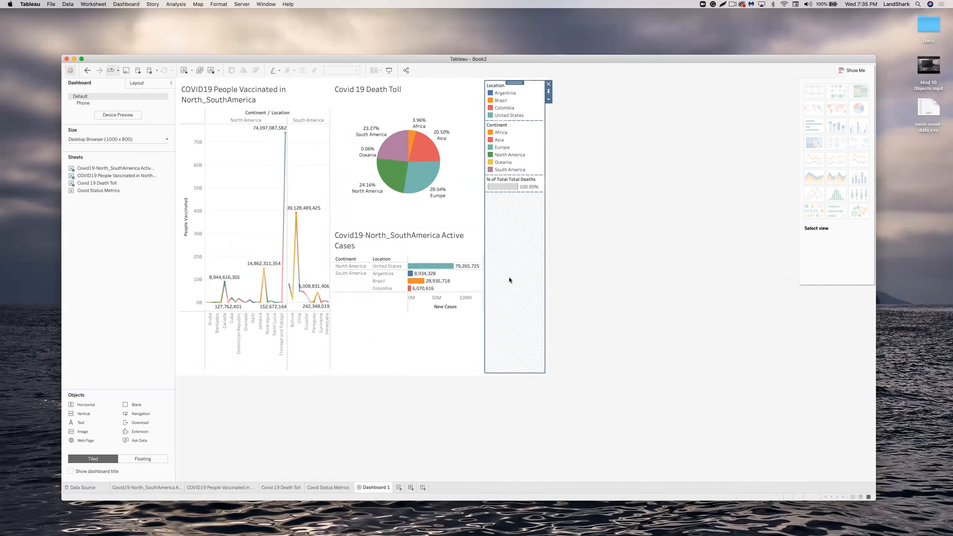
left_click(547, 374)
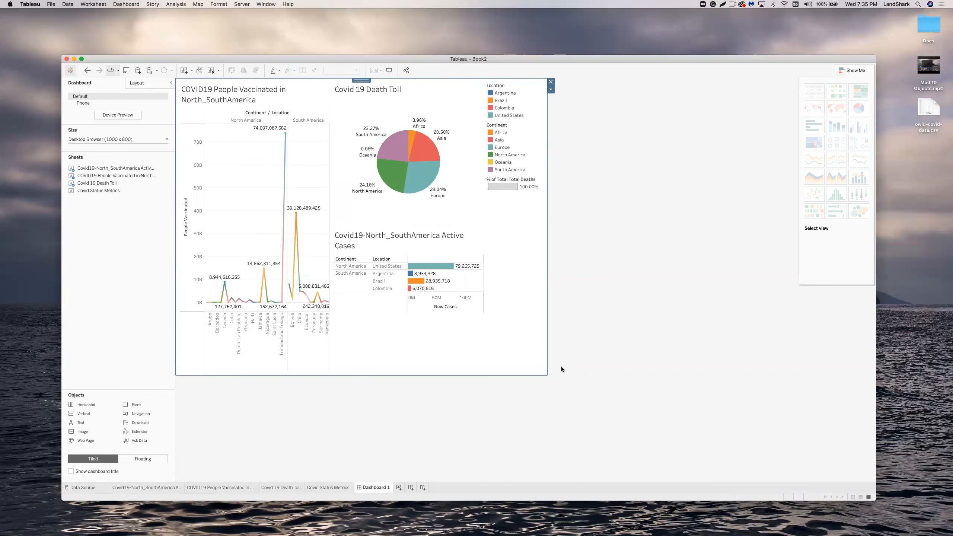
left_click(406, 244)
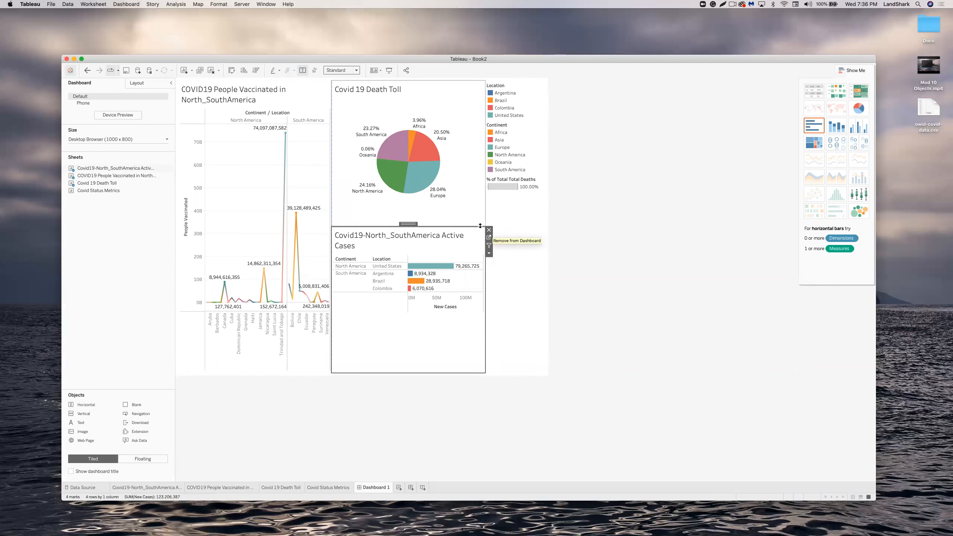
Make the Death Toll pie taller, widen the vaccination chart, and place Covid Status Metrics beneath it.
left_click_drag(477, 232, 474, 236)
left_click(461, 249)
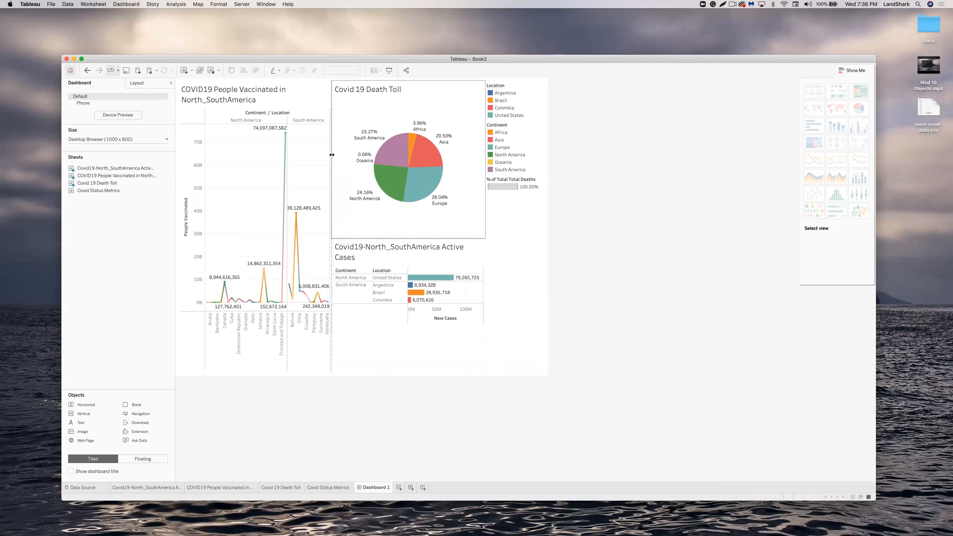
left_click_drag(332, 154, 373, 154)
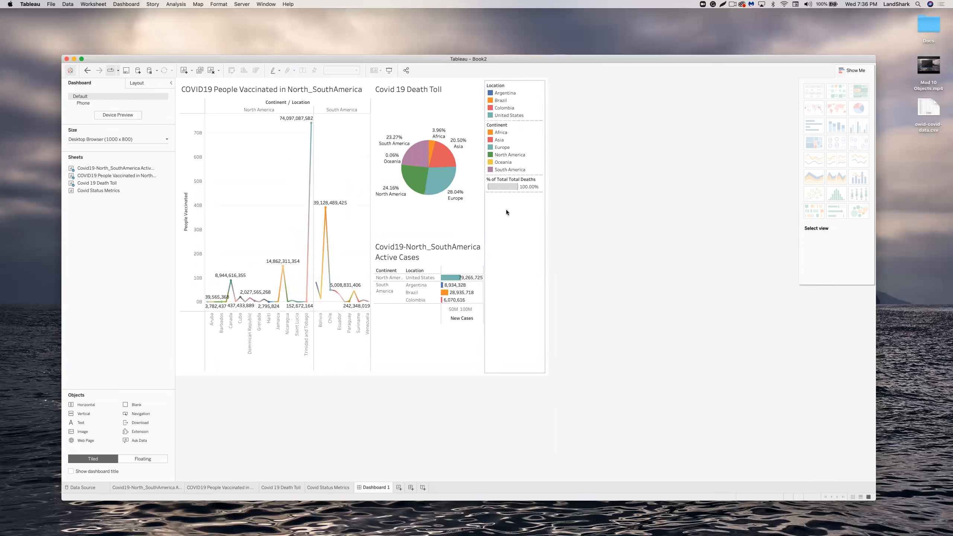
left_click_drag(107, 191, 231, 360)
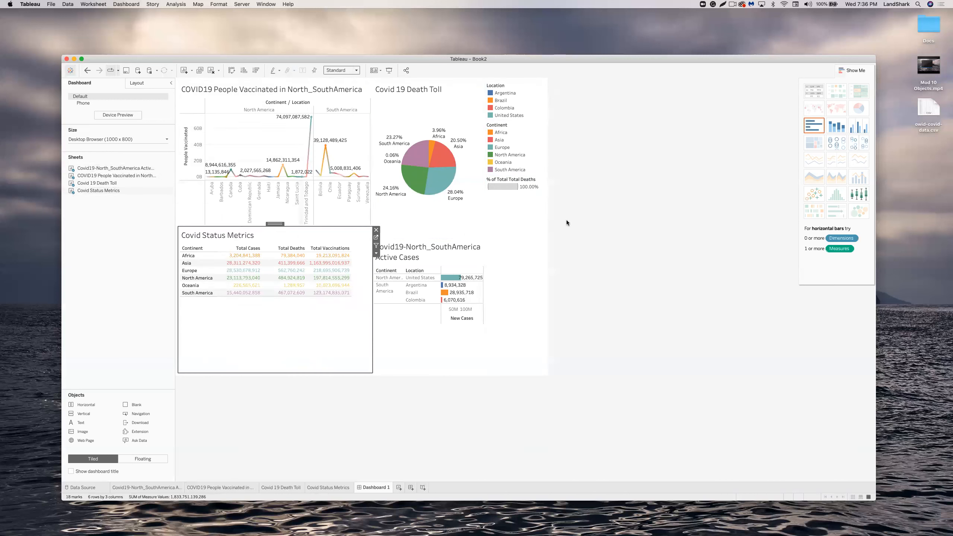
left_click(618, 262)
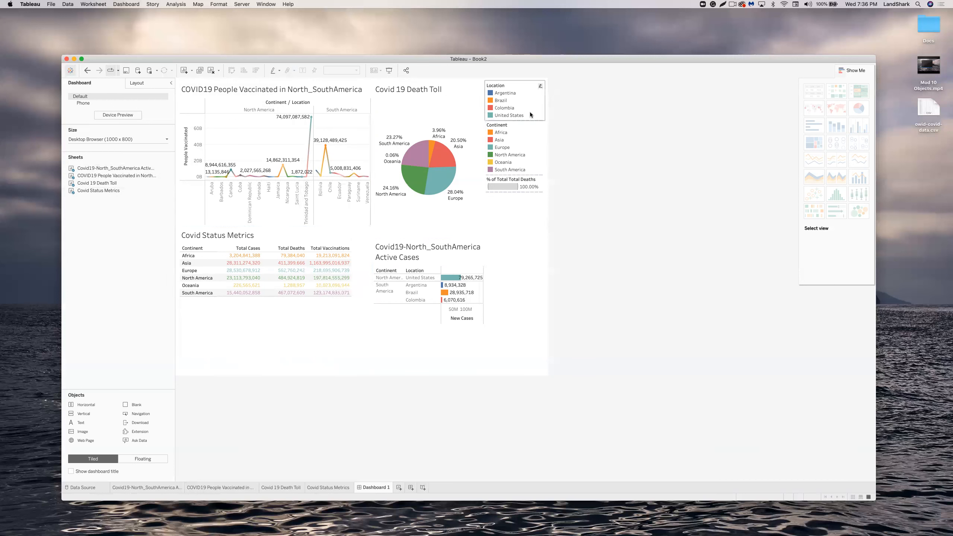
Auto-arrange the Location legend items, then present Dashboard 1 in Presentation Mode.
left_click(540, 87)
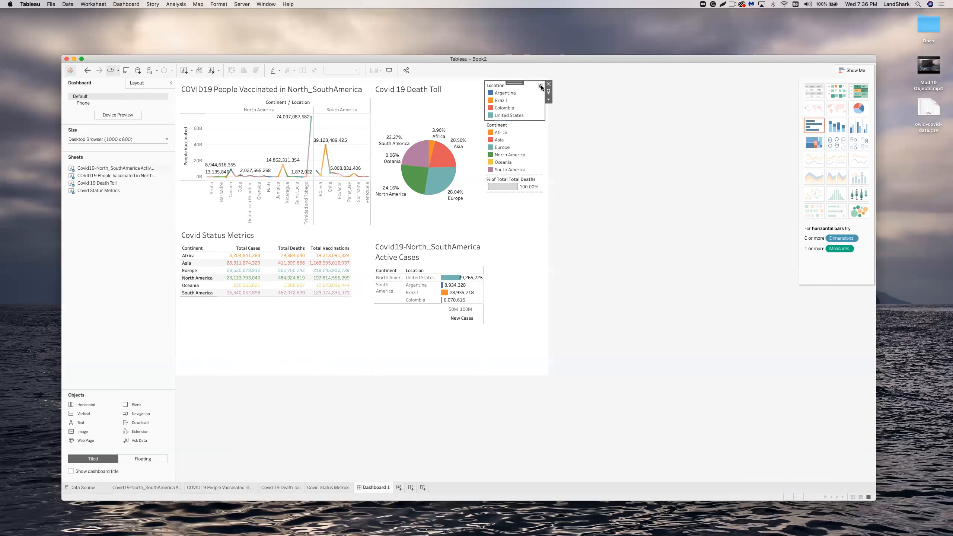
left_click(549, 100)
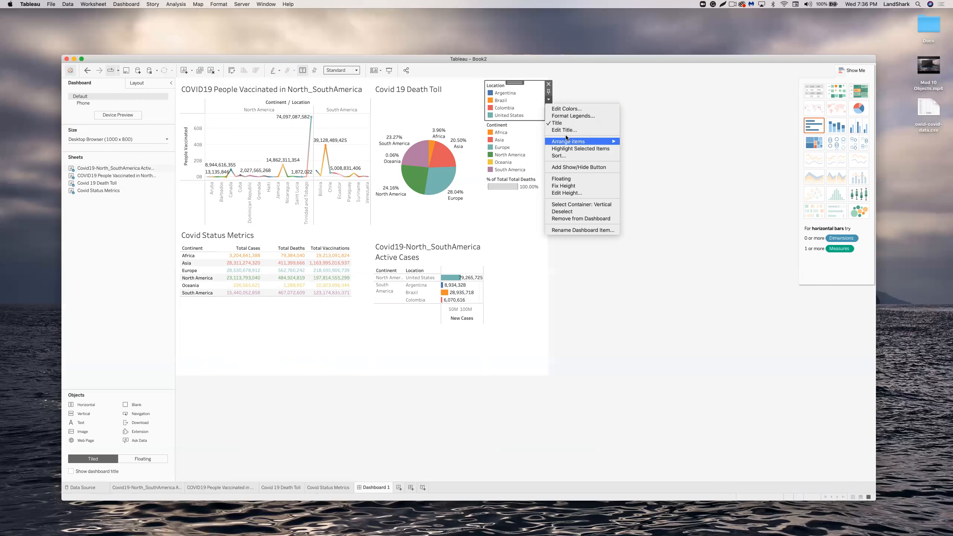
mouse_move(567, 140)
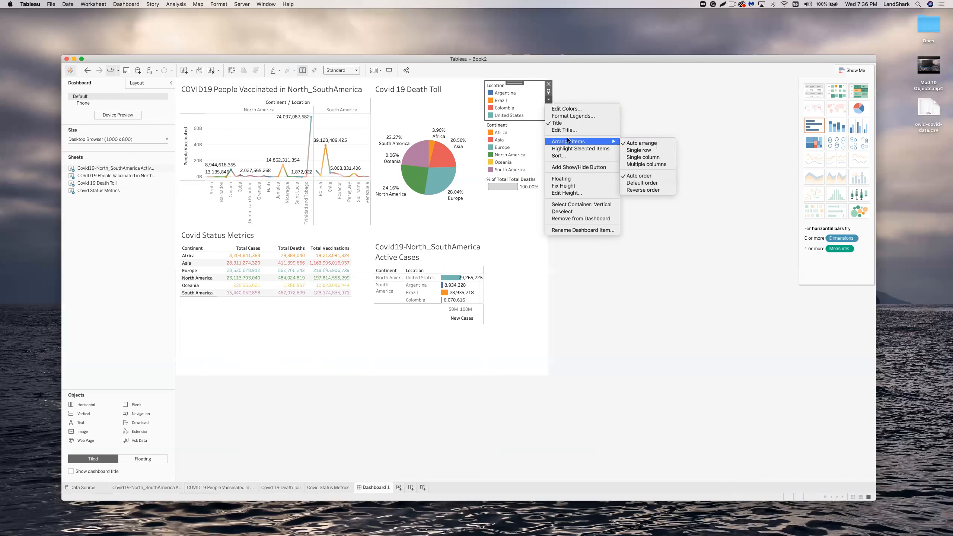
left_click(634, 143)
left_click(545, 145)
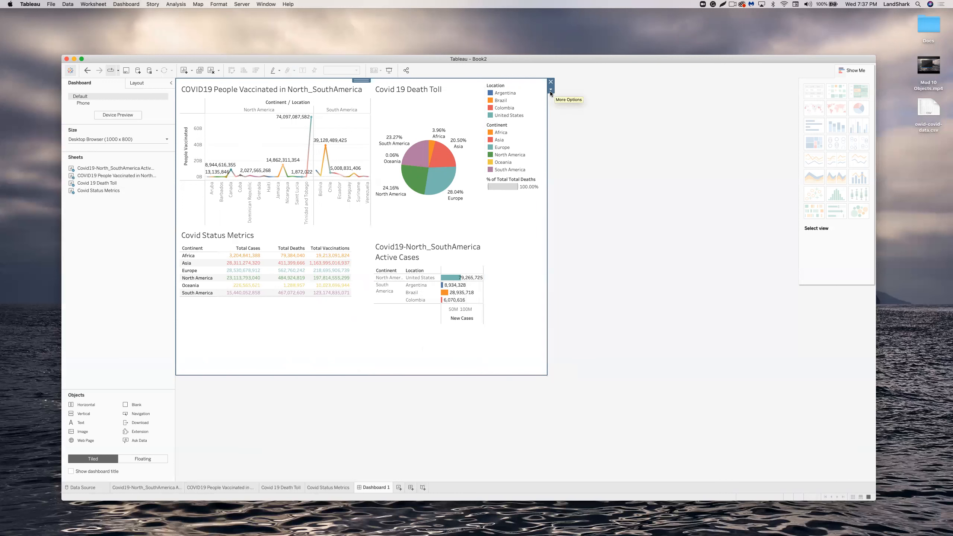
left_click(388, 72)
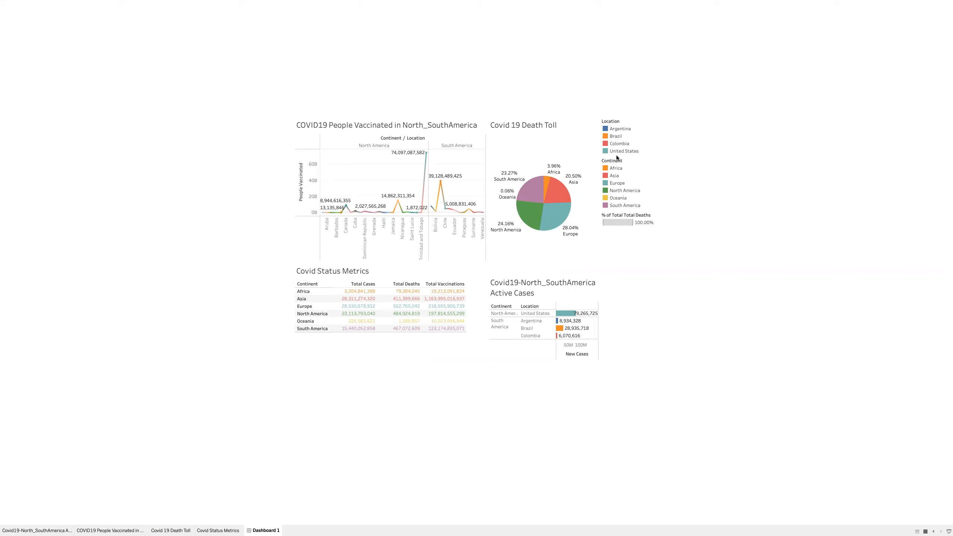
Exit presentation mode and review Dashboard 1's layout, position and Desktop Browser size settings.
key("Escape")
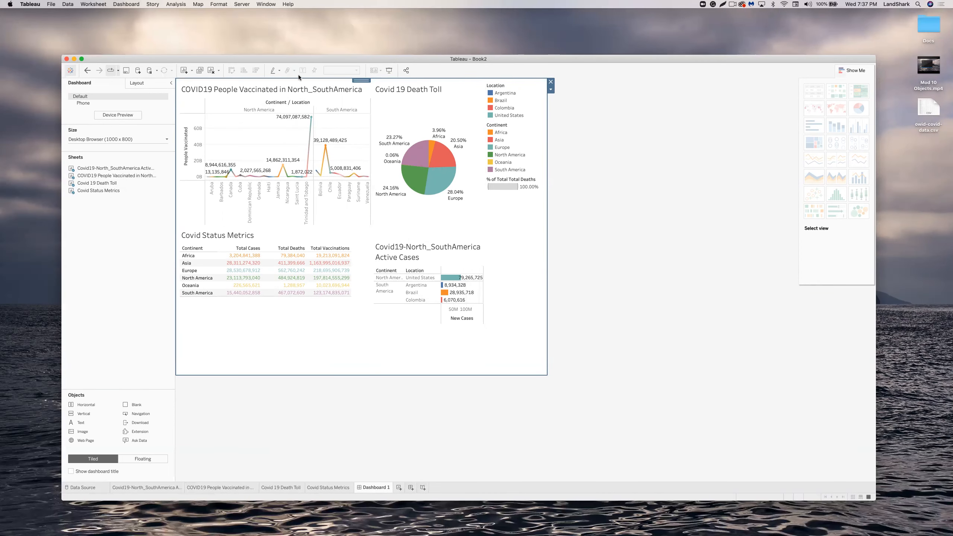
left_click(550, 90)
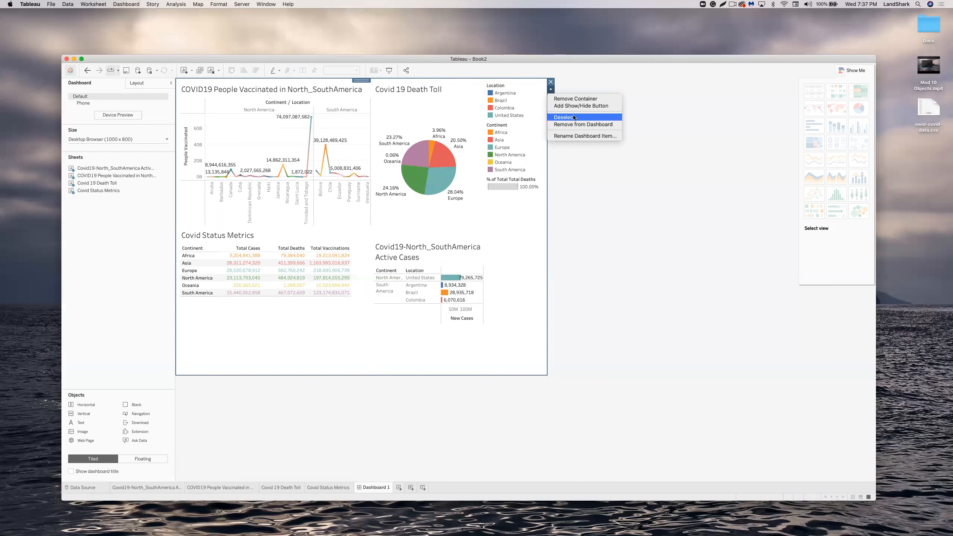
left_click(554, 183)
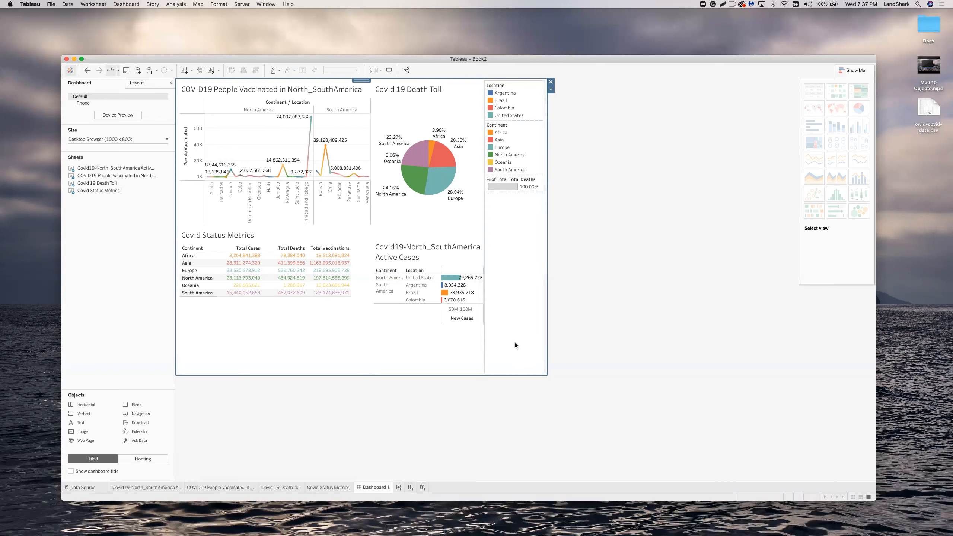
left_click(142, 82)
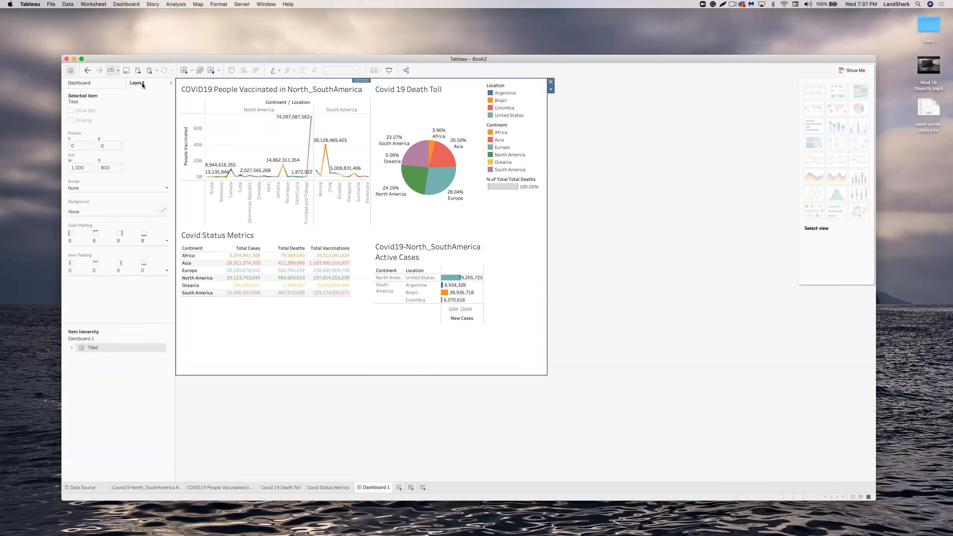
left_click(102, 83)
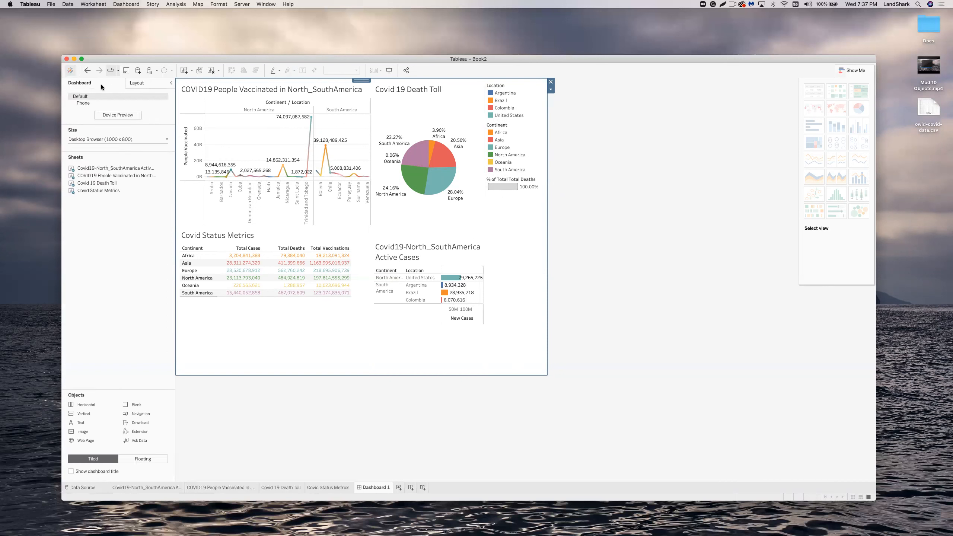
left_click(165, 138)
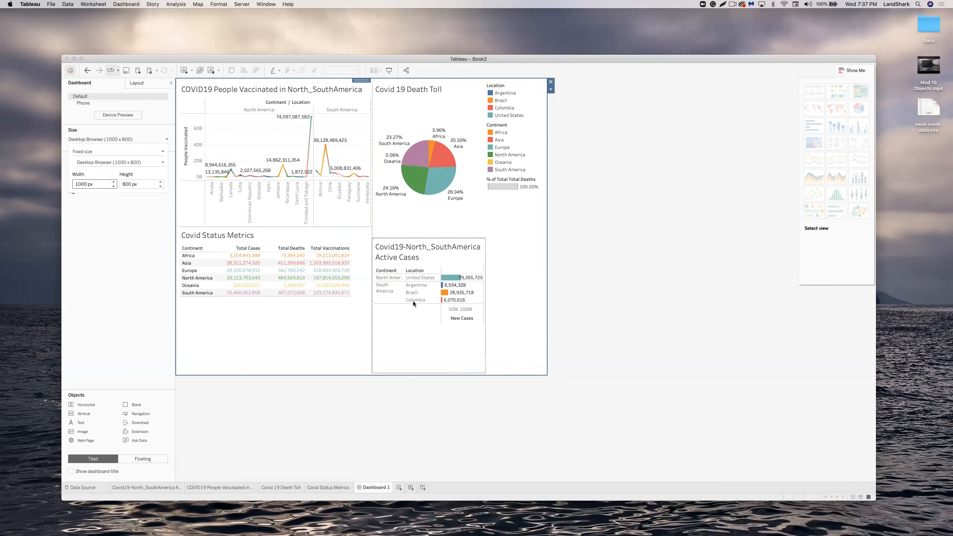
left_click(593, 336)
Select the People Vaccinated, Covid 19 Death Toll and Covid Status Metrics views to check their containers.
left_click(255, 129)
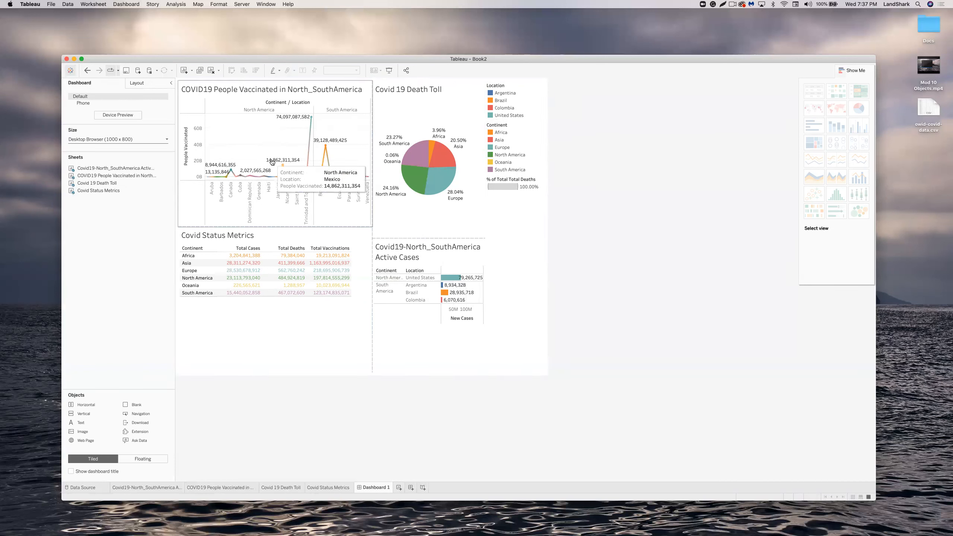
left_click(447, 217)
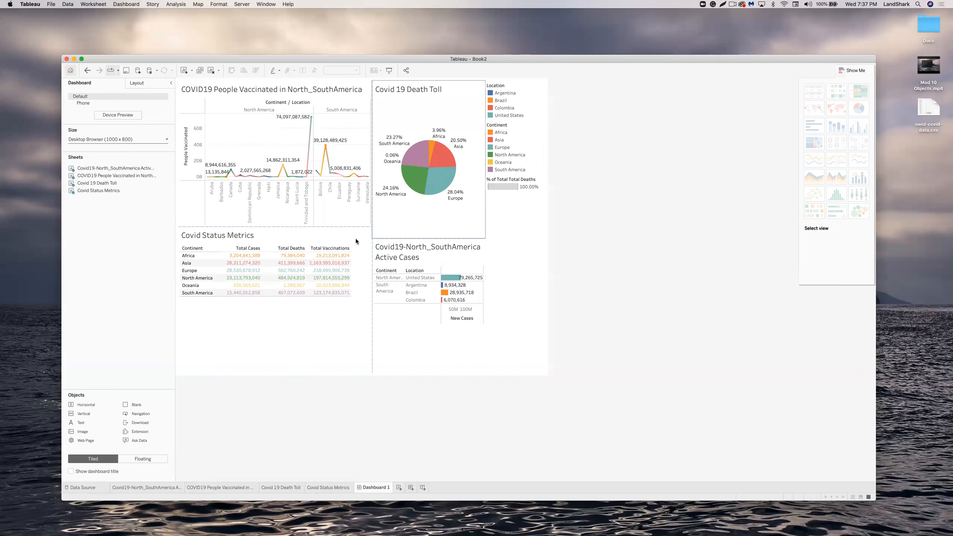
left_click(369, 224)
left_click(360, 256)
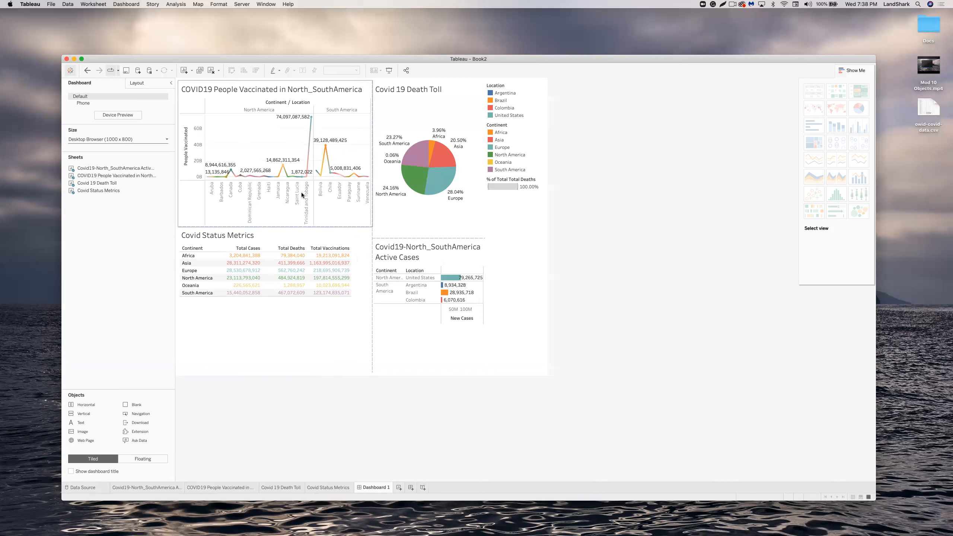
Create a trial story and drop Dashboard 1 onto it.
left_click(423, 488)
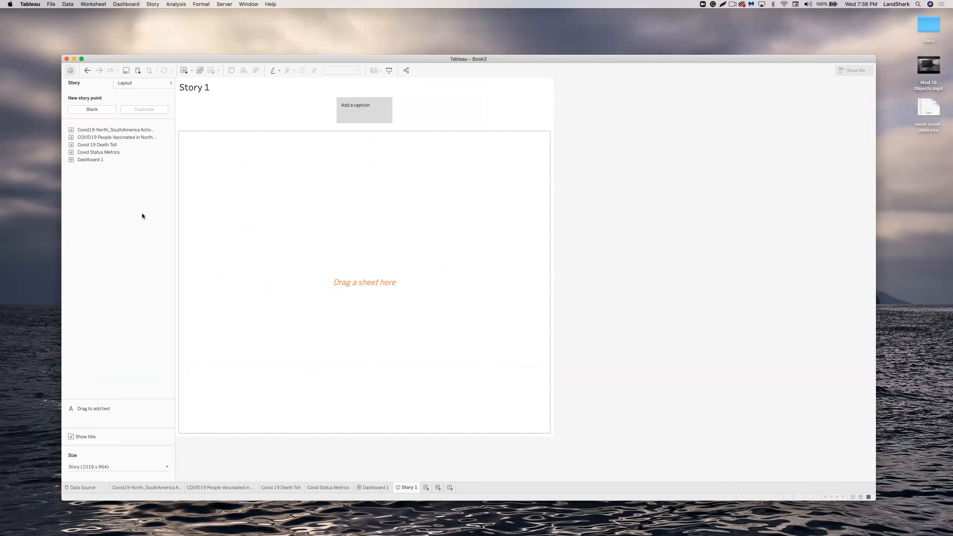
left_click_drag(99, 159, 297, 211)
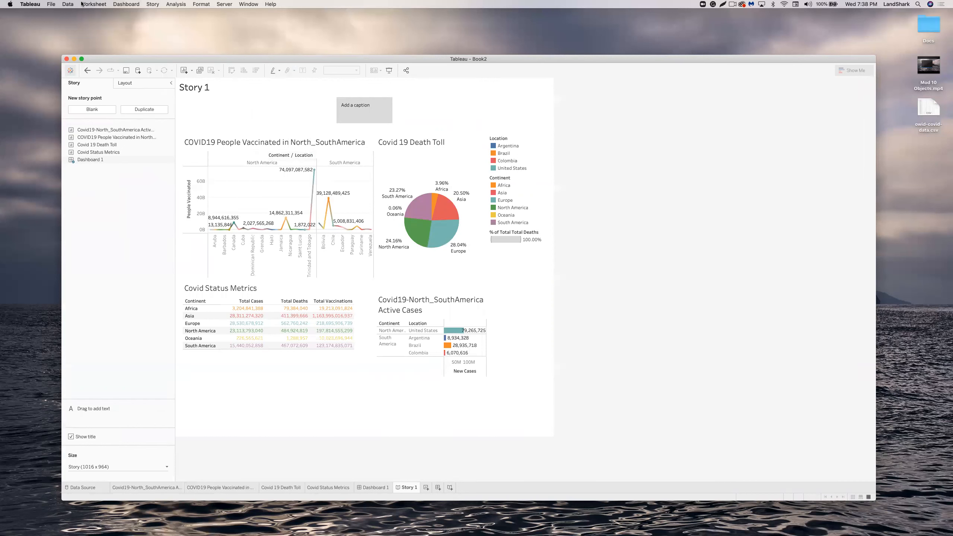
right_click(307, 218)
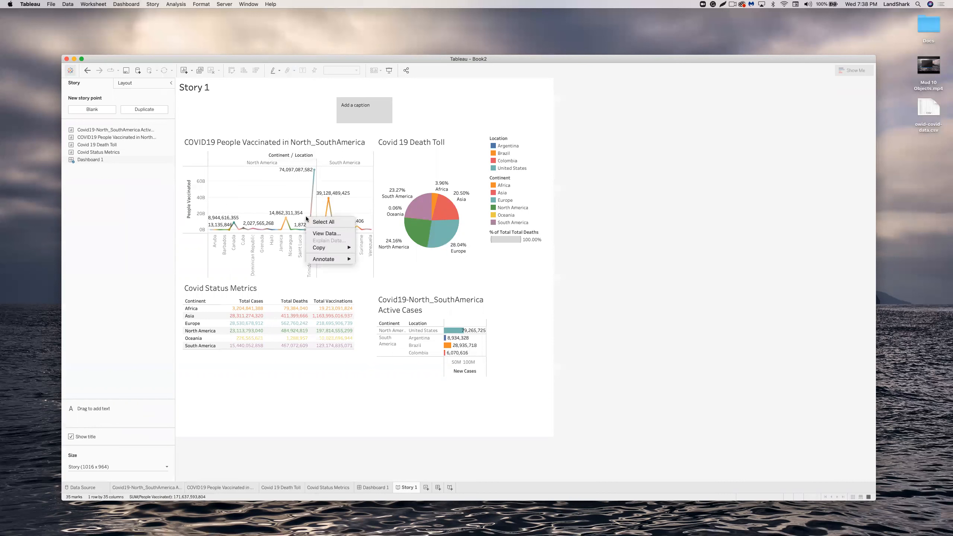
left_click(251, 184)
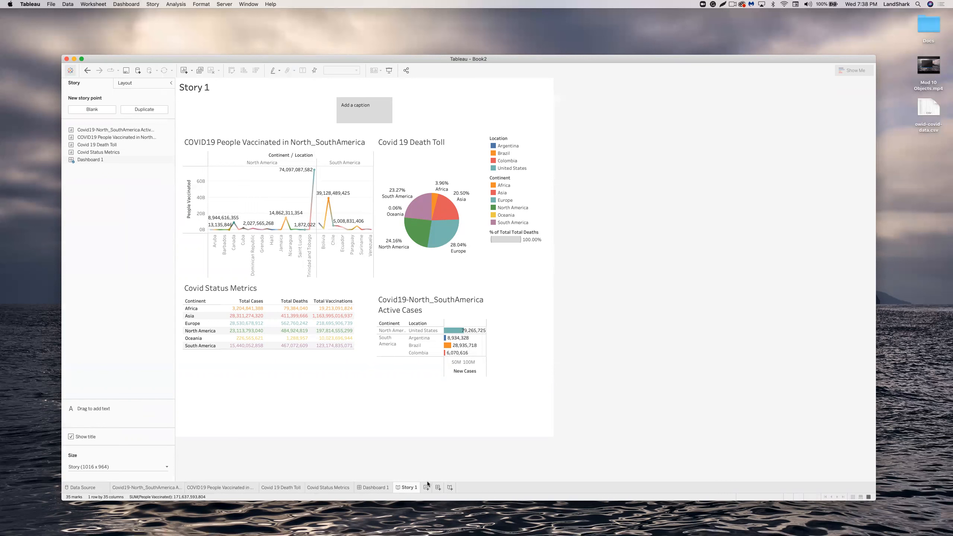
Delete the trial Story 1 and create a new empty story.
right_click(406, 488)
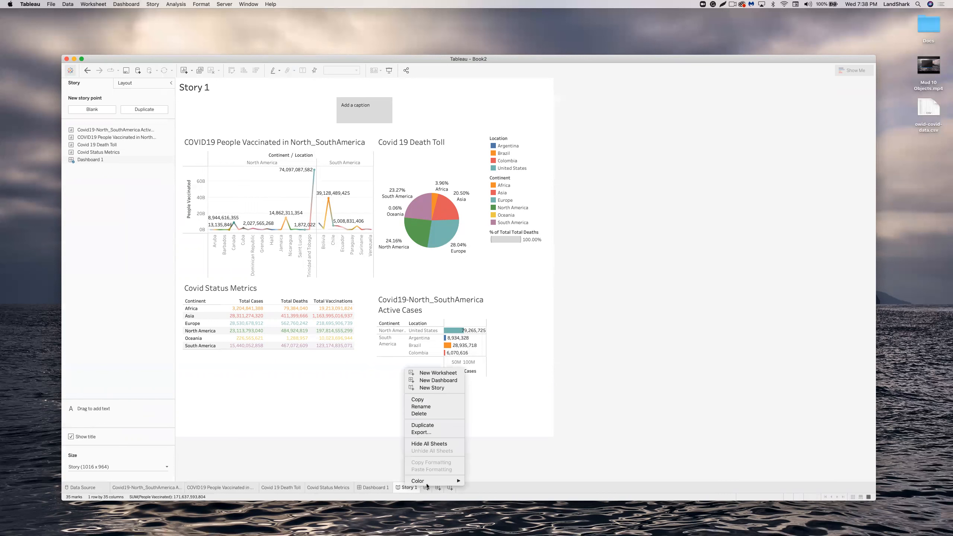
left_click(430, 413)
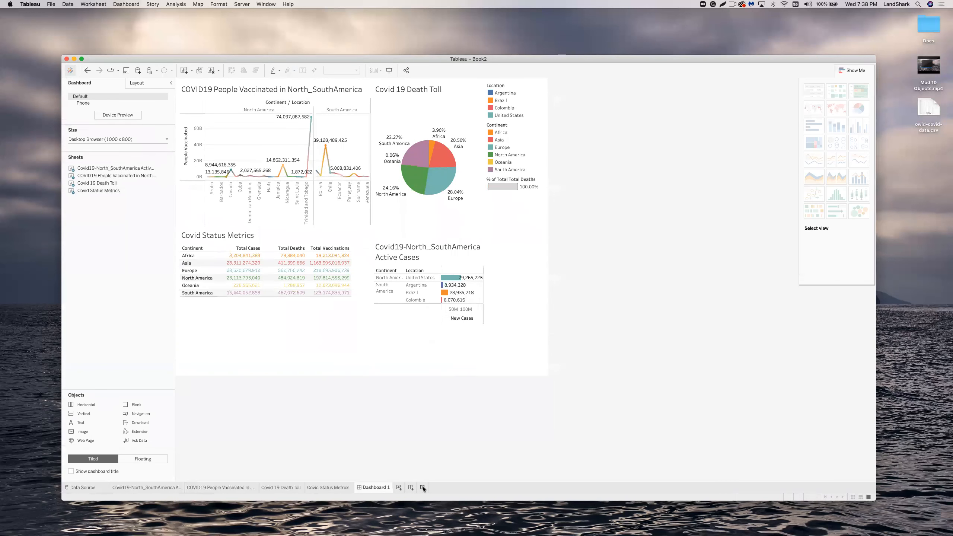
left_click(422, 488)
Add the Active Cases chart as the first point, highlight United States, and caption it 'Active Cases in the US'.
mouse_move(133, 130)
left_click_drag(133, 130, 238, 166)
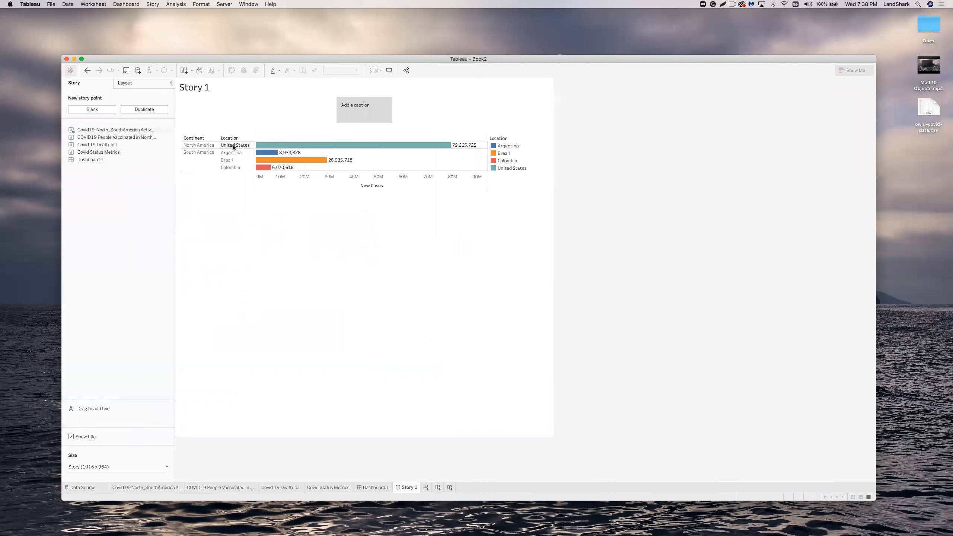
left_click(233, 145)
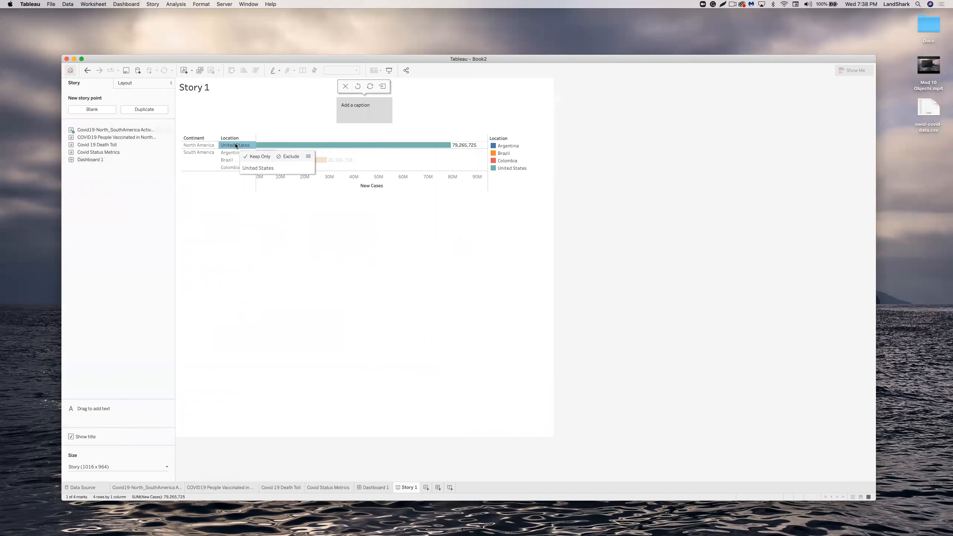
left_click(354, 106)
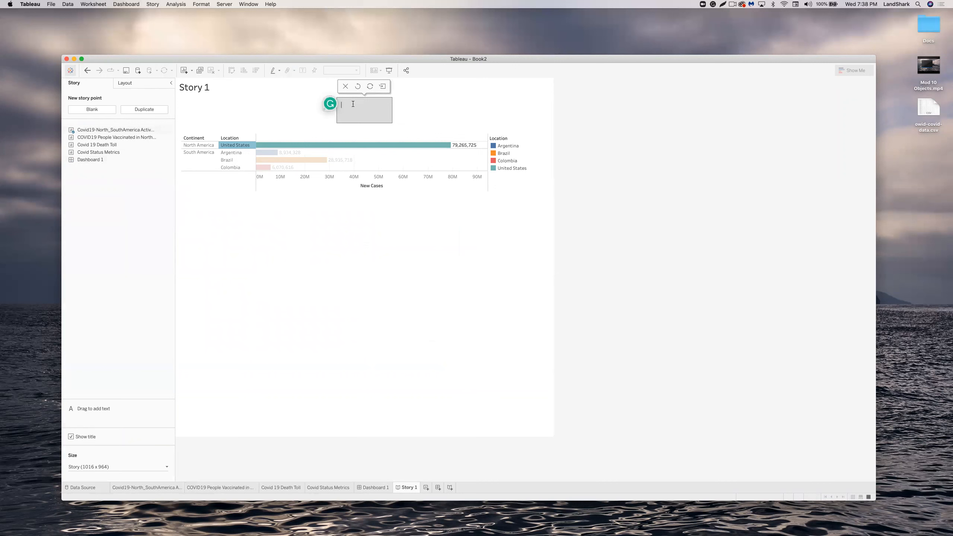
type("Active Cases in the US")
left_click(483, 104)
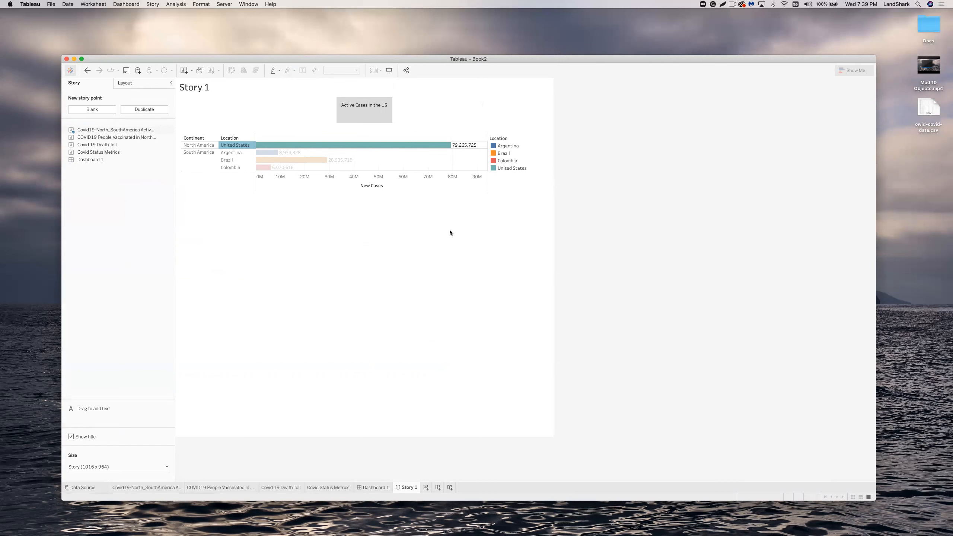
Add a second point with the People Vaccinated chart, highlighting the United States mark, captioned 'Vaccination Rate in US'.
left_click(99, 111)
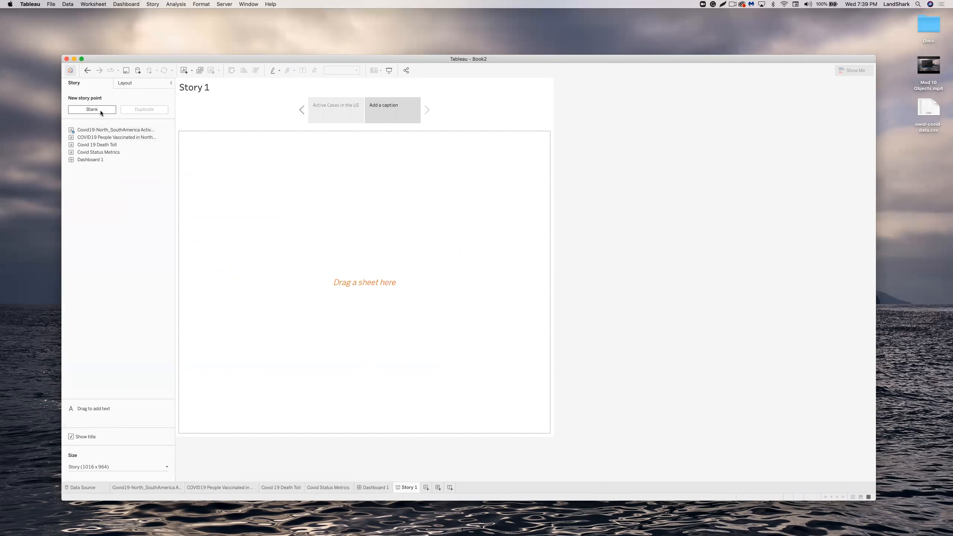
left_click(111, 138)
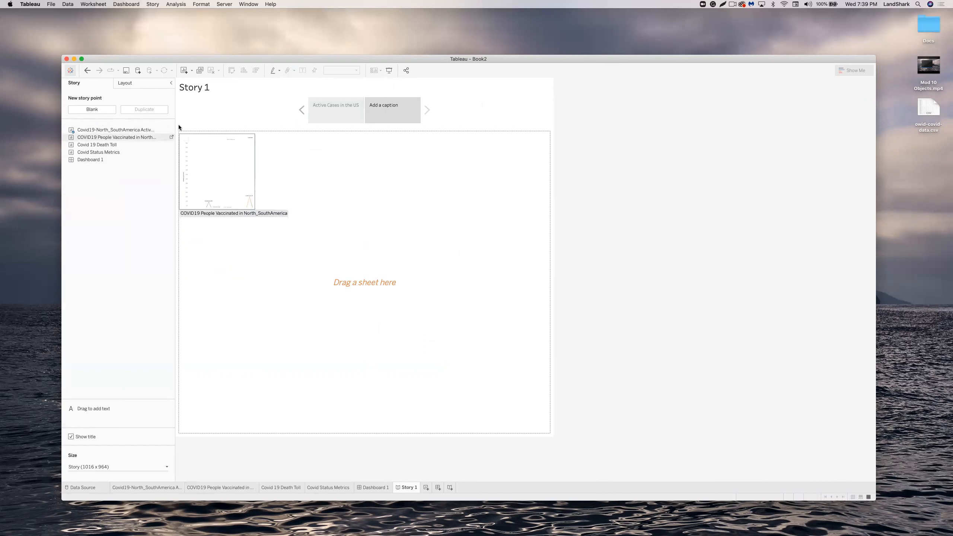
left_click(212, 488)
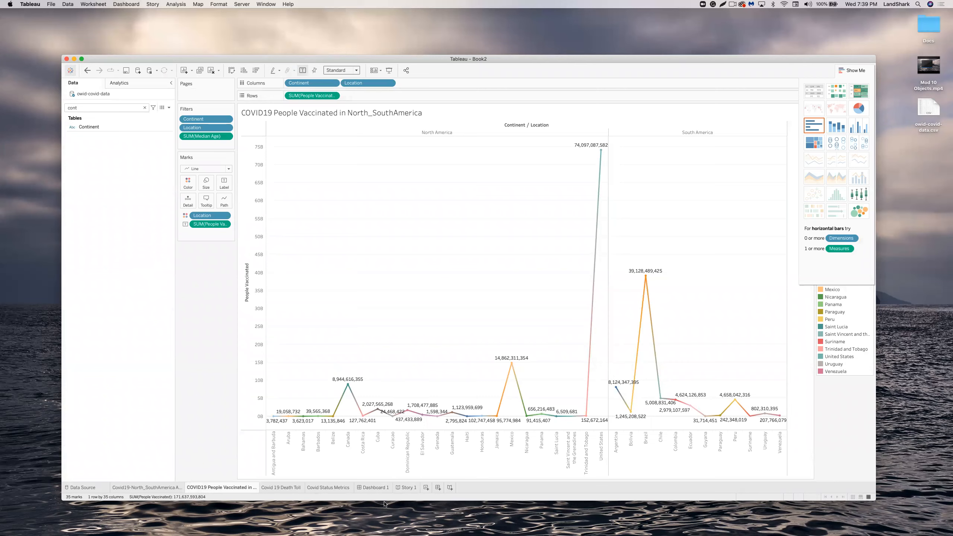
left_click(406, 487)
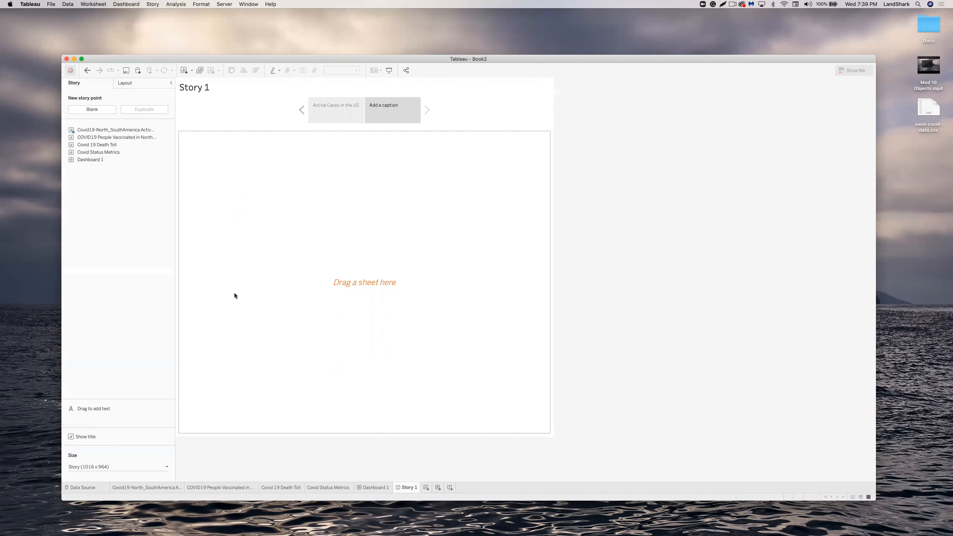
left_click_drag(129, 137, 235, 162)
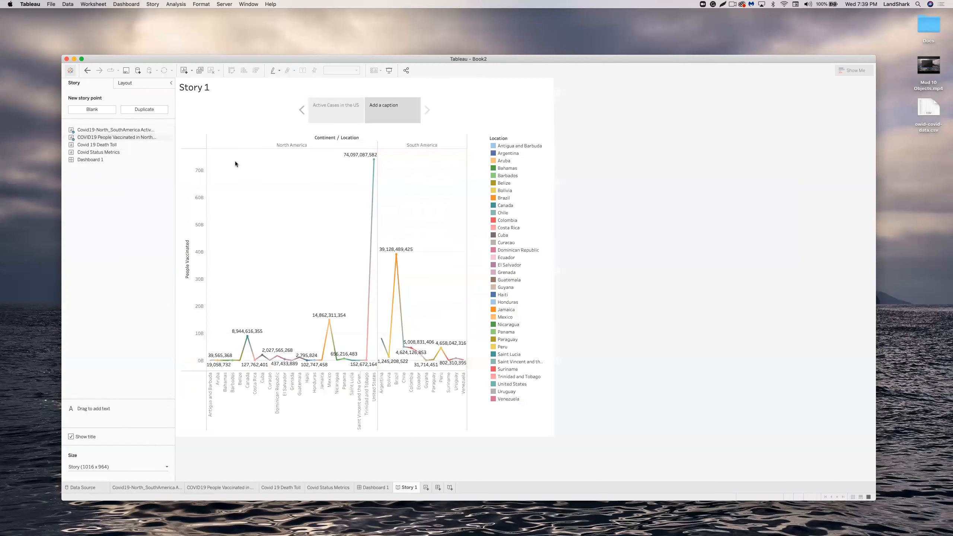
mouse_move(374, 161)
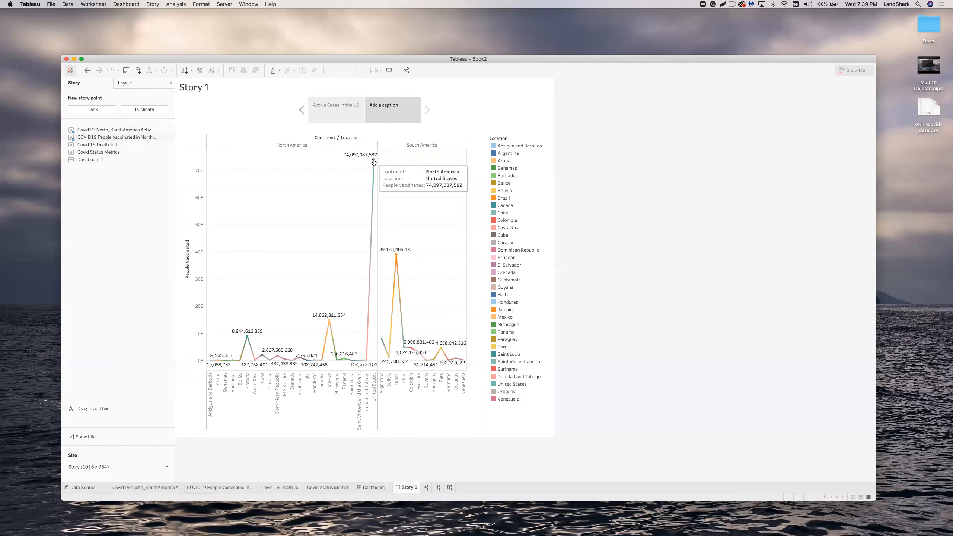
left_click(374, 162)
left_click(387, 103)
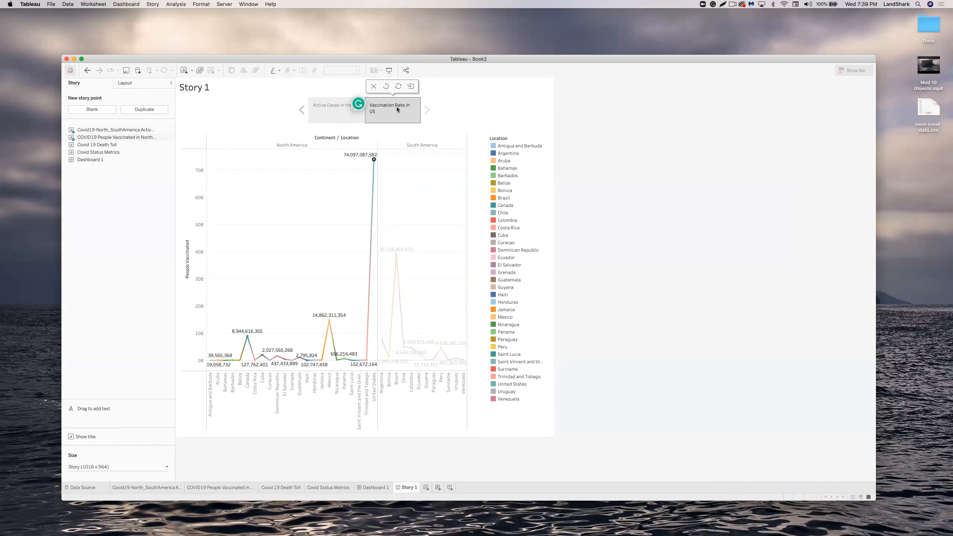
Add a third point with the Covid 19 Death Toll pie captioned 'Worldwide Death Rate', then present full screen.
left_click(106, 111)
mouse_move(154, 144)
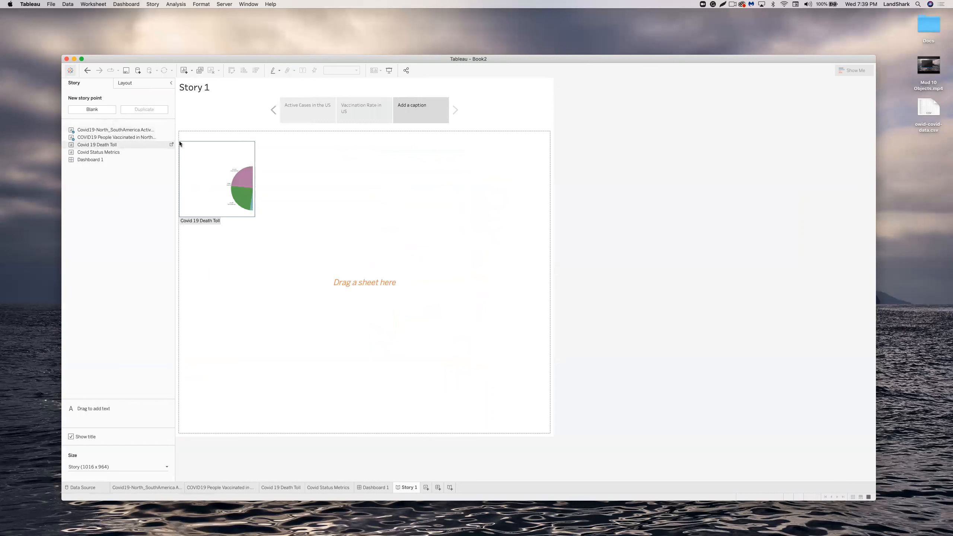
left_click_drag(110, 145, 338, 225)
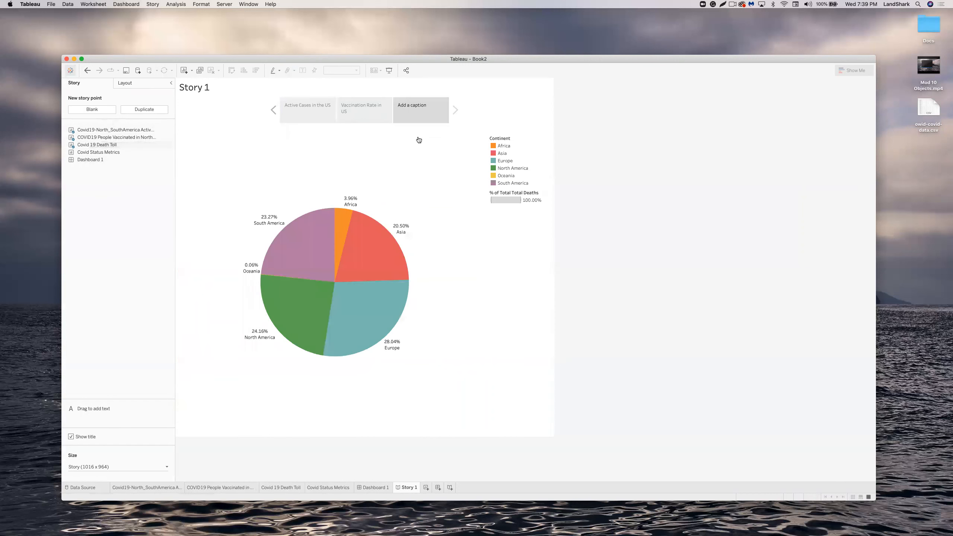
left_click(415, 103)
type("Worldwid")
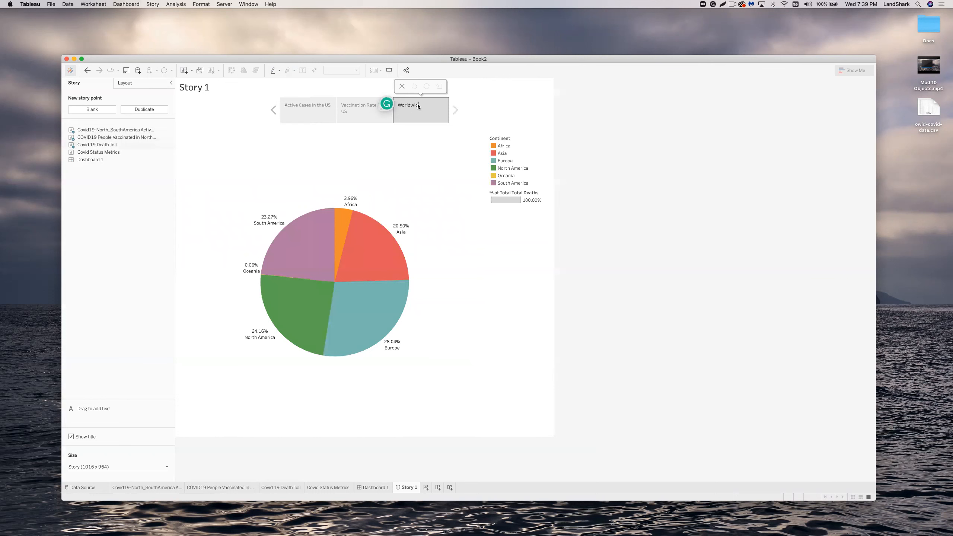
type("e Death Rate")
left_click(525, 99)
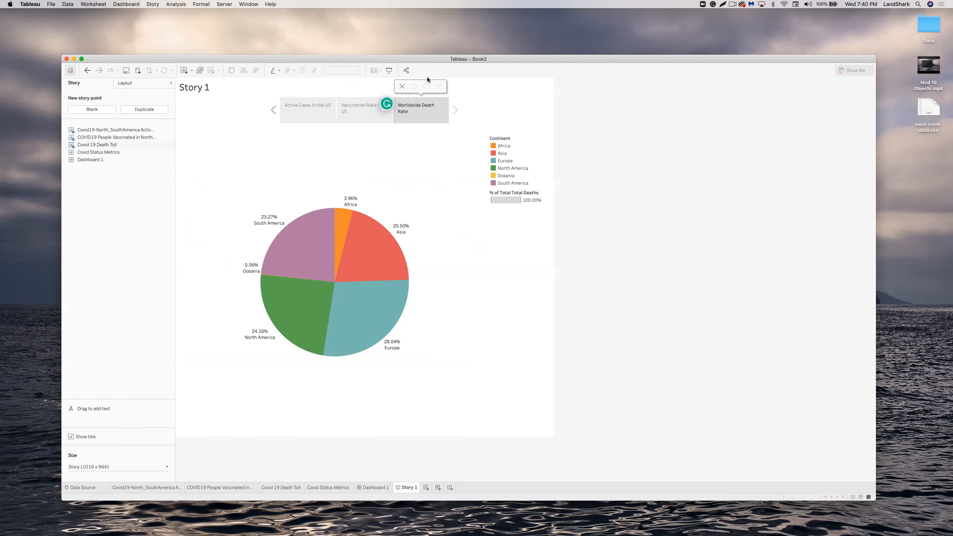
left_click(388, 70)
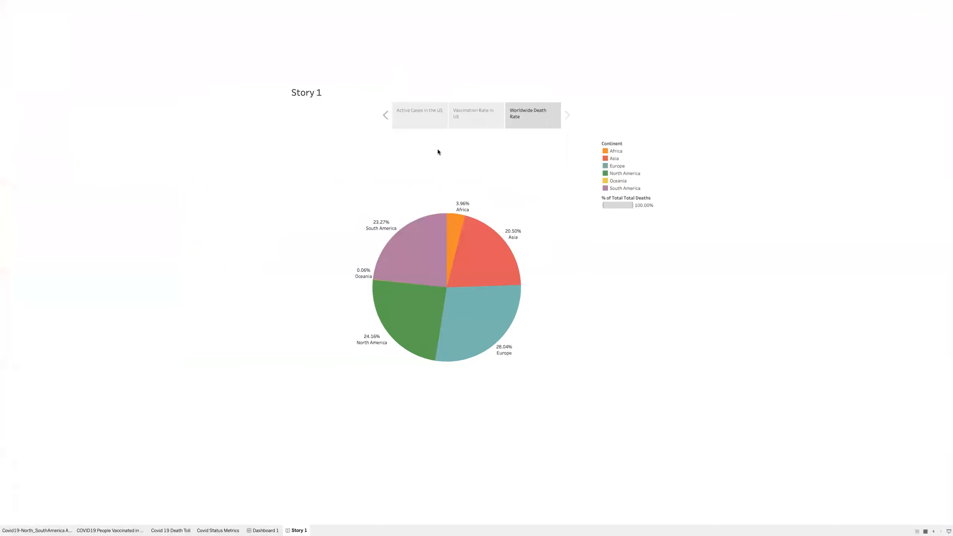
Return the presented story to its first point, 'Active Cases in the US'.
left_click(419, 111)
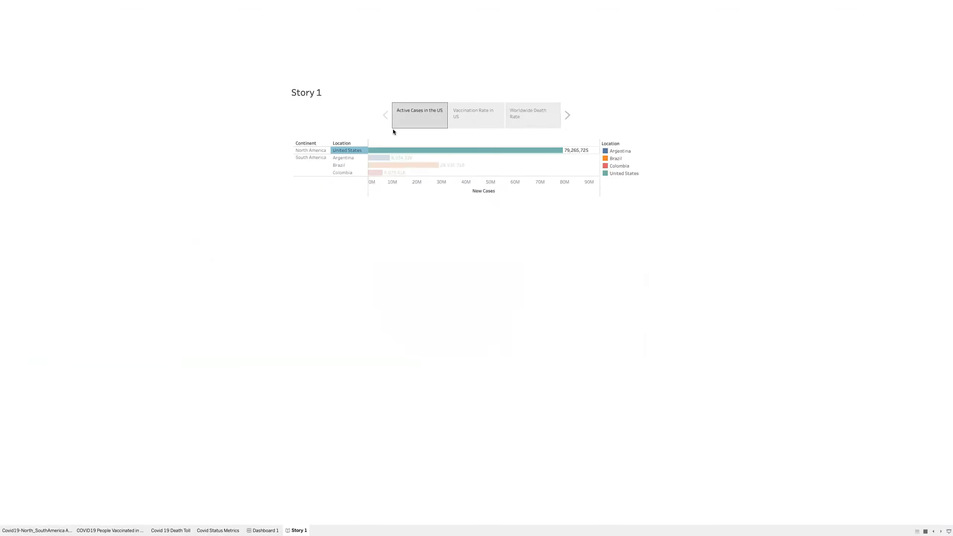
mouse_move(409, 158)
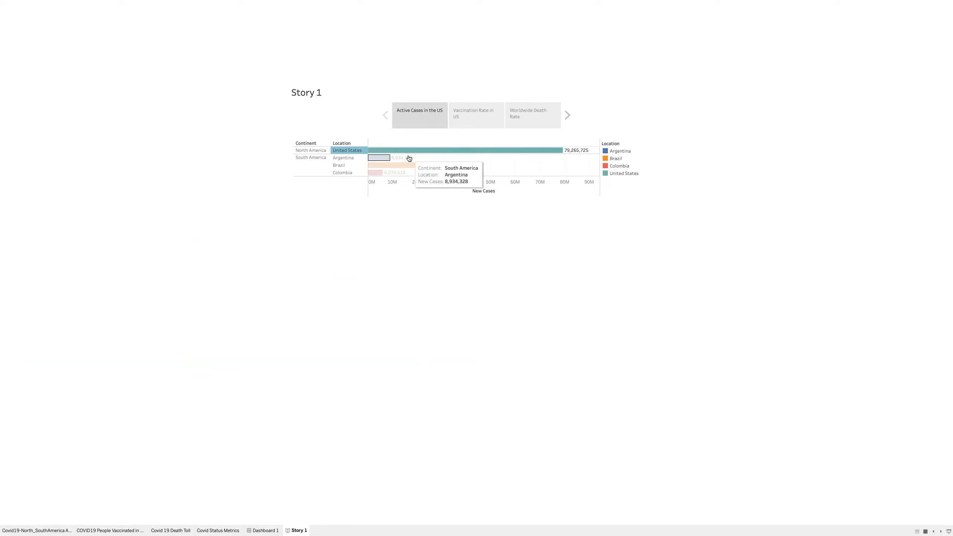
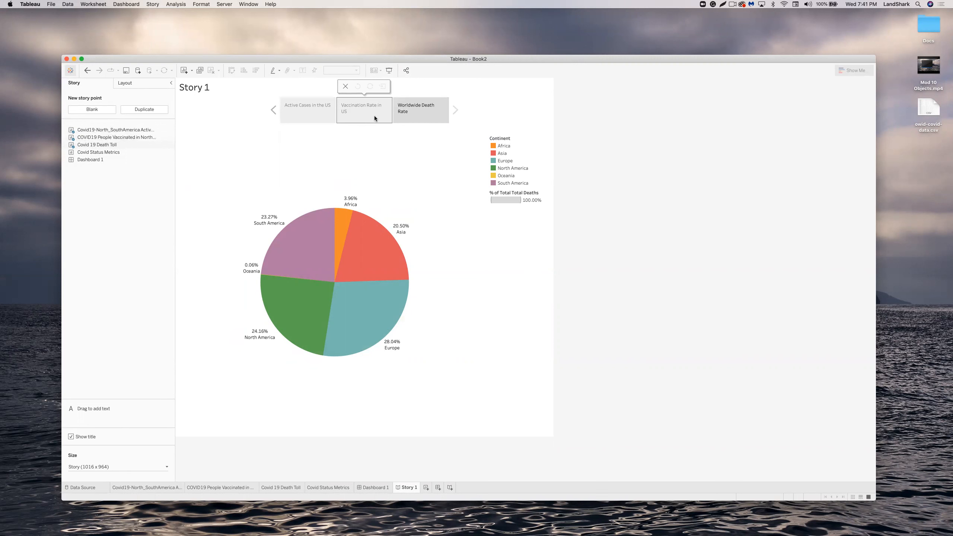
Review the Active Cases and Vaccination Rate story points and Dashboard 1's four charts, ending on Story 1.
key("ctrl+shift+Tab")
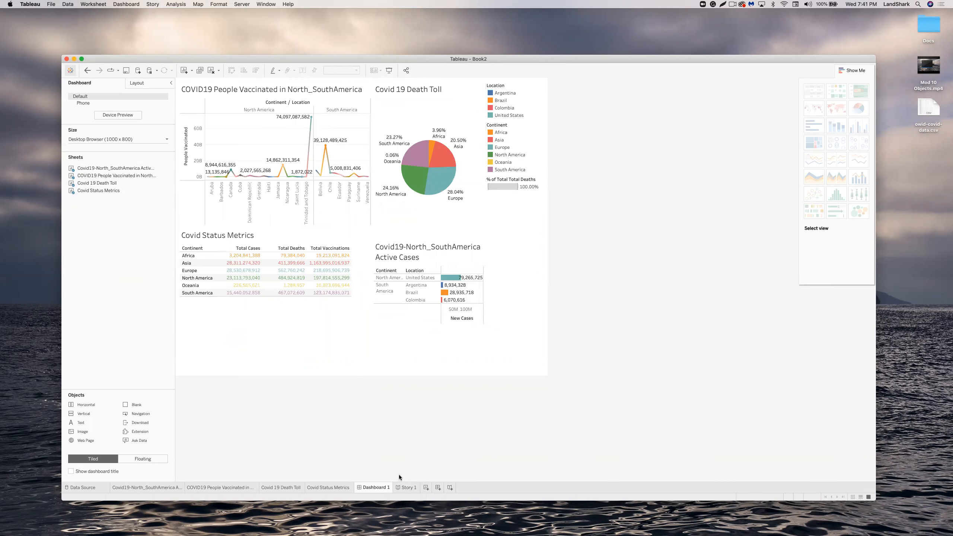
left_click(405, 487)
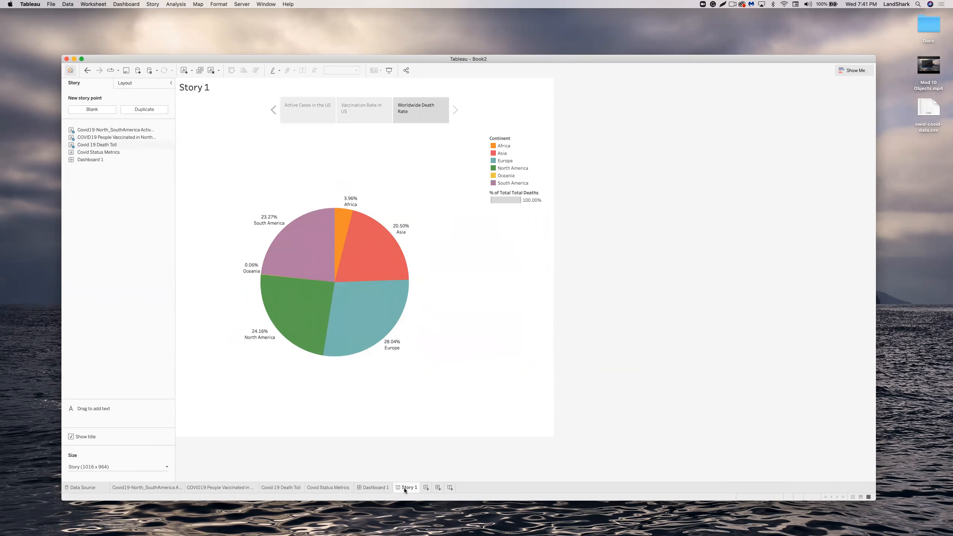
left_click(315, 103)
left_click(351, 105)
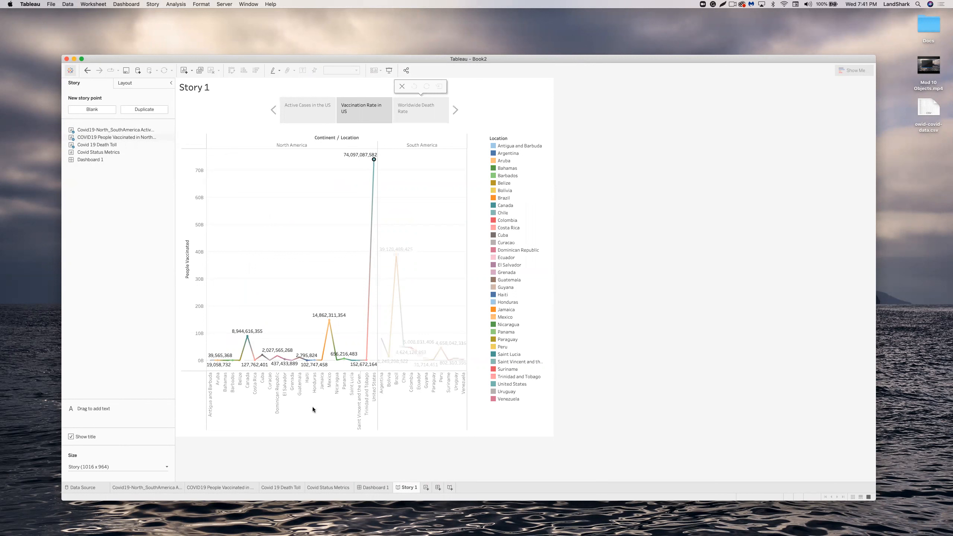
left_click(369, 491)
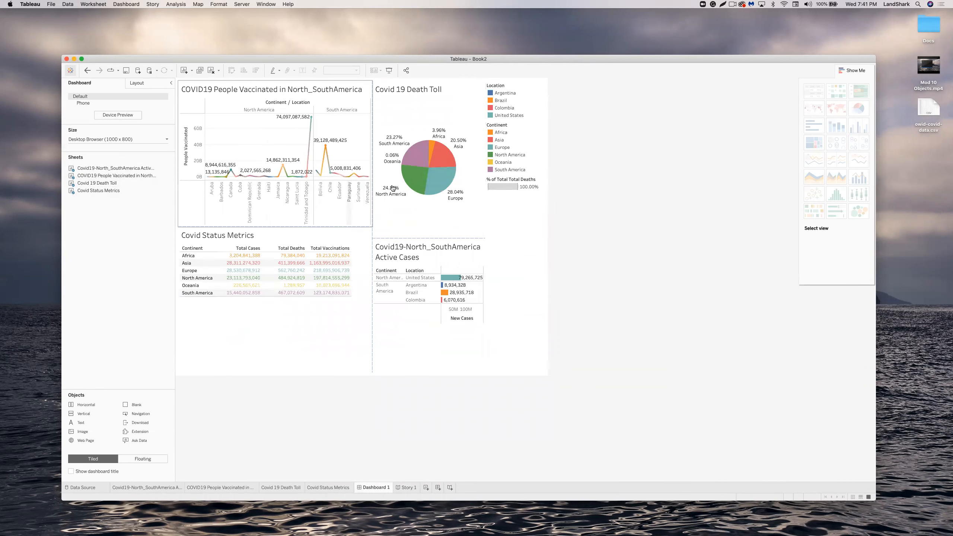
left_click(408, 487)
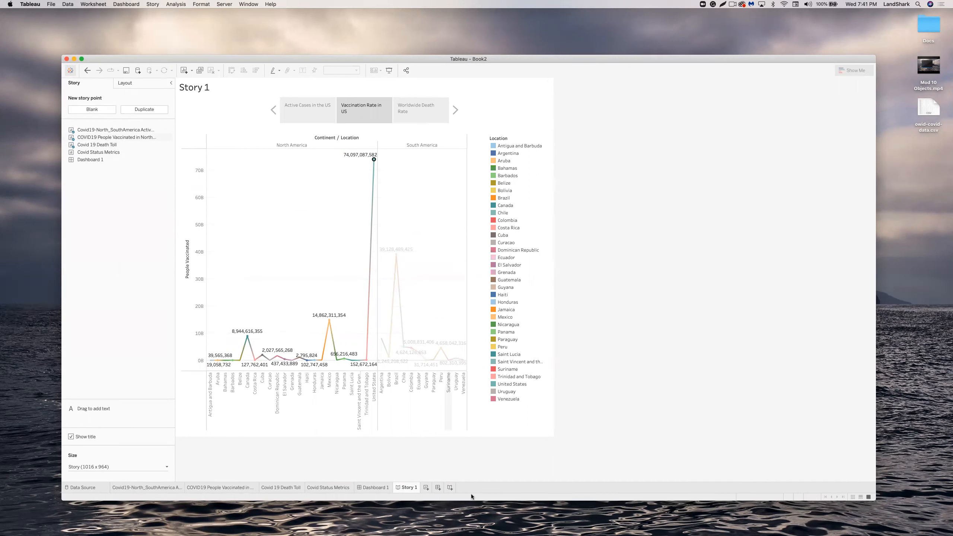
Rename the Story 1 sheet to 'Covid19 Study at PPU'.
right_click(412, 488)
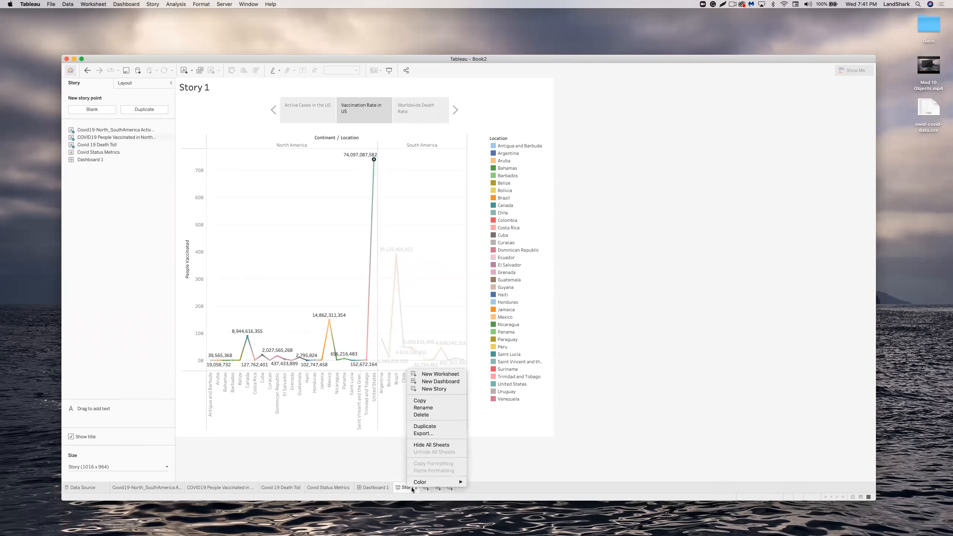
left_click(423, 408)
type("C")
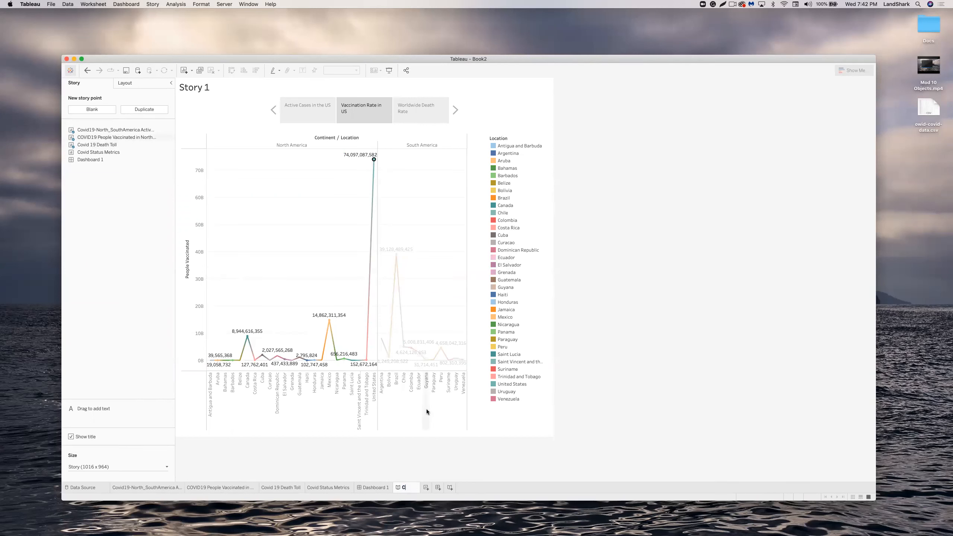
type("ovid19 Study at PPU")
key("Return")
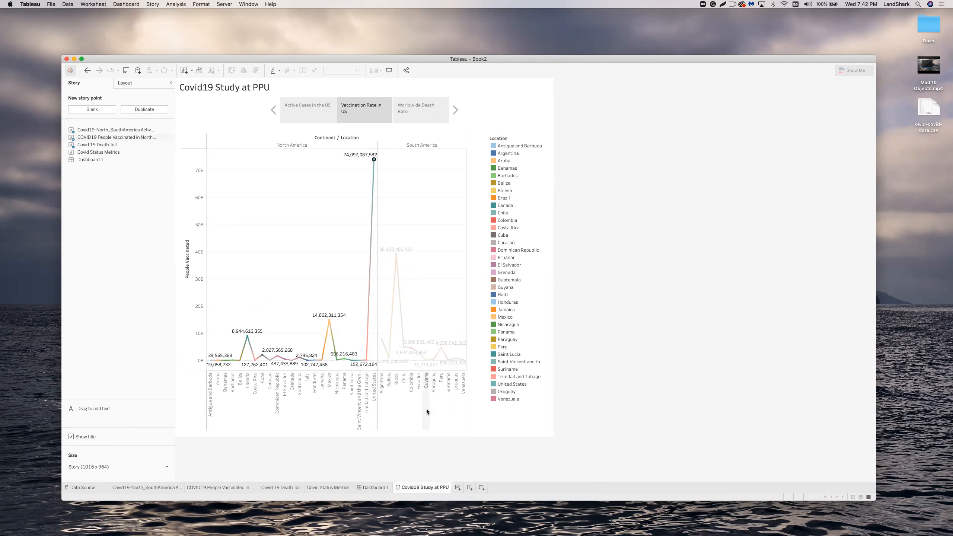
Rename Dashboard 1 to 'Covid Studies Dashboard'.
right_click(382, 486)
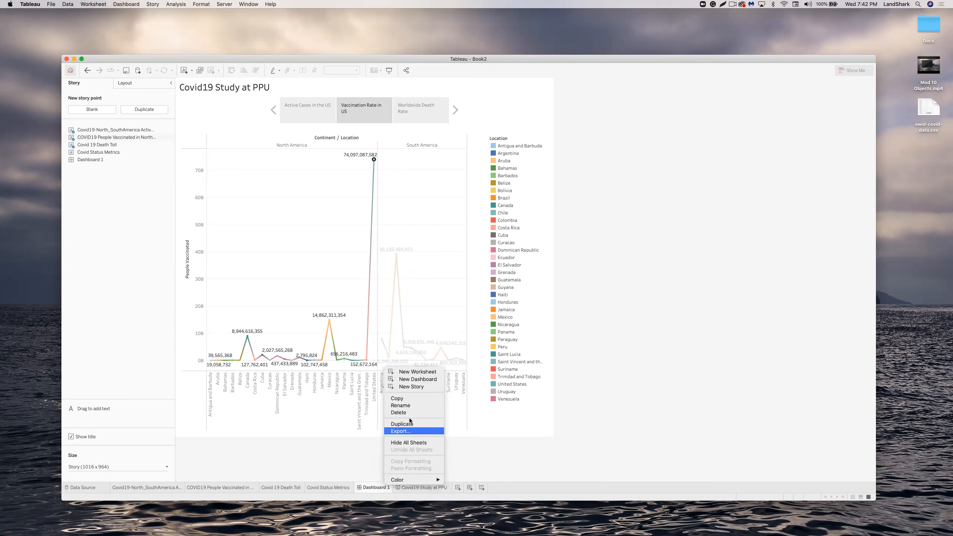
left_click(411, 405)
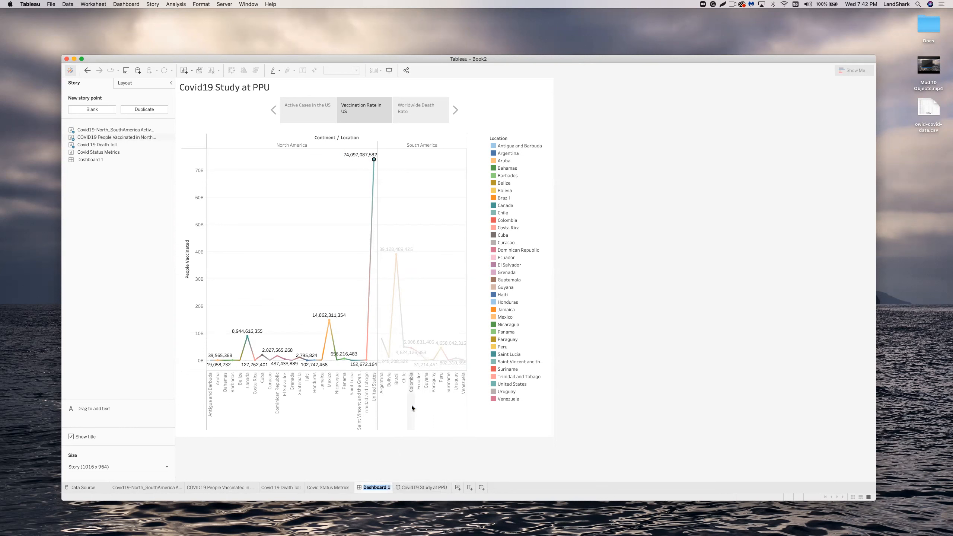
type("Covid Studies D")
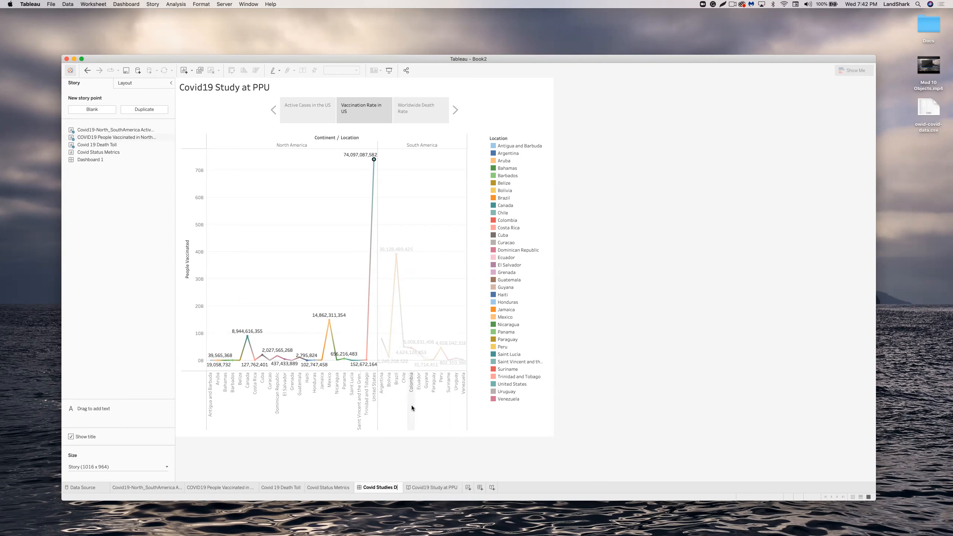
type("ashboard")
key("Return")
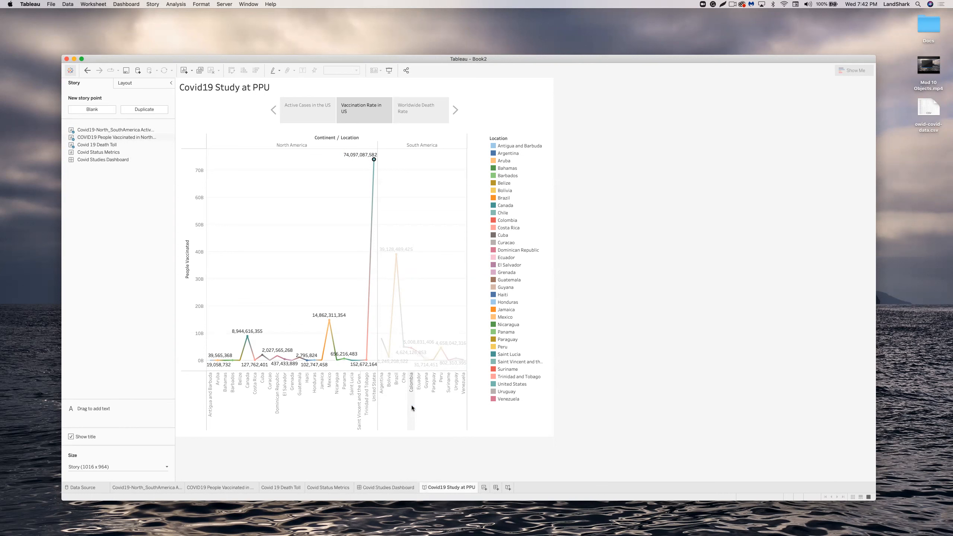
Start the Server sign-in to Tableau Online, which times out, and bring a new Chrome window forward.
left_click(226, 5)
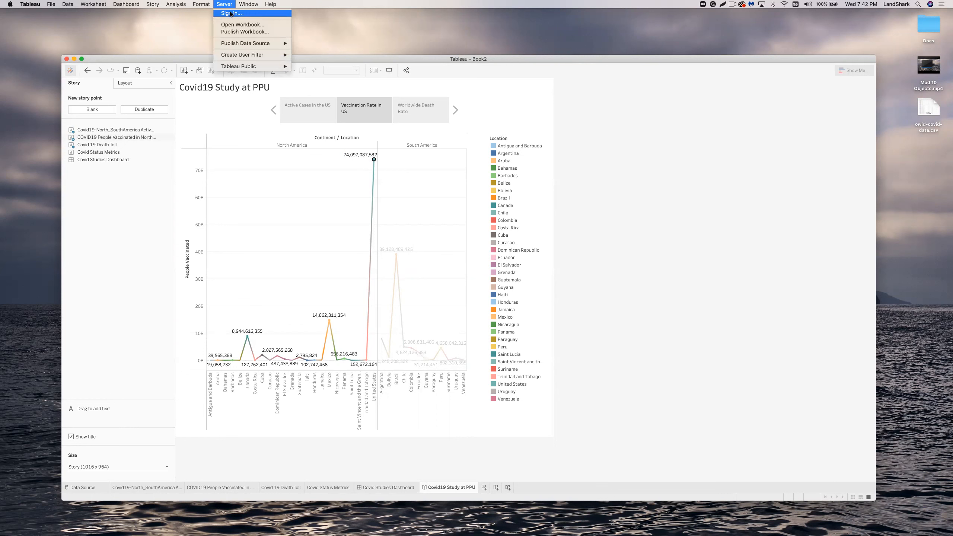
left_click(231, 13)
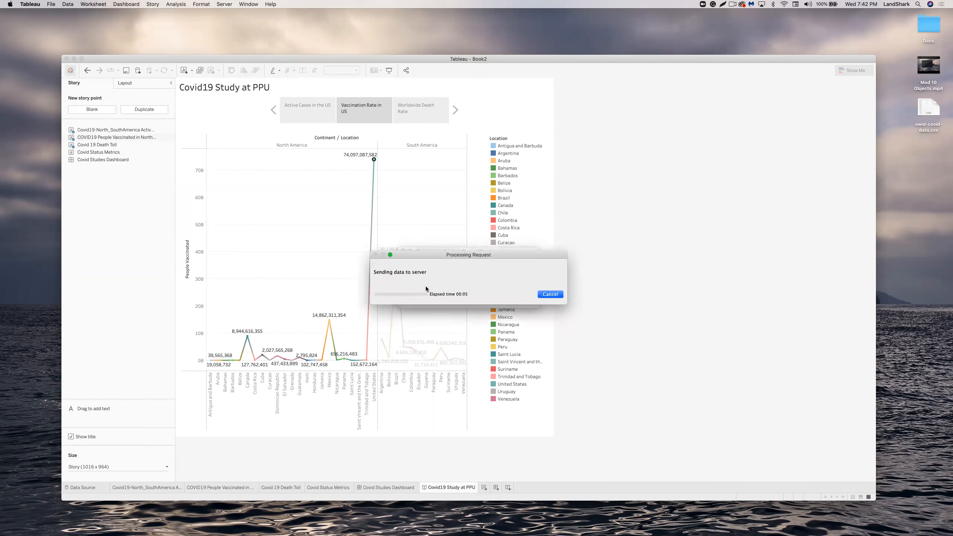
left_click_drag(416, 254, 429, 188)
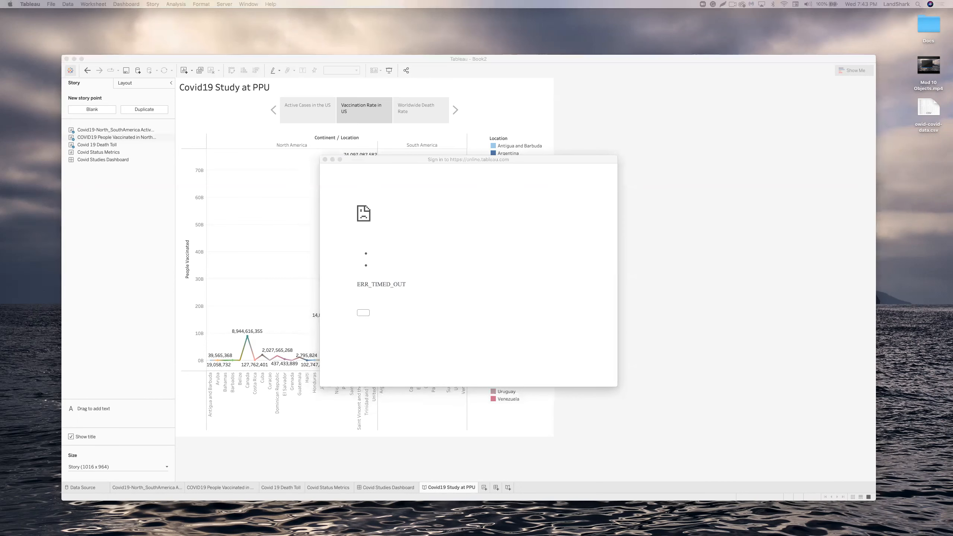
left_click_drag(639, 248, 251, 59)
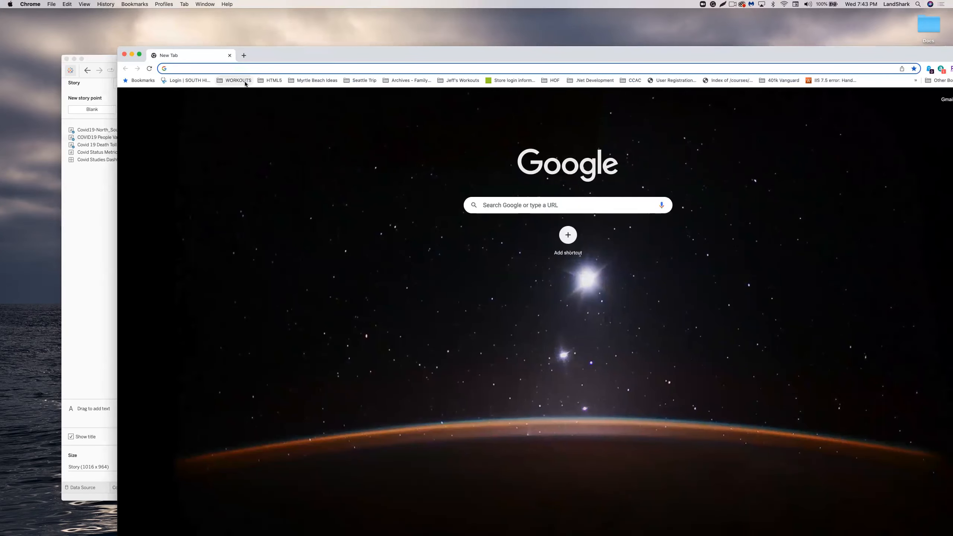
Load the Tableau website in Chrome and reach the Tableau Online sign-in page.
type("https://www.tableau.com/academic/students")
key("Return")
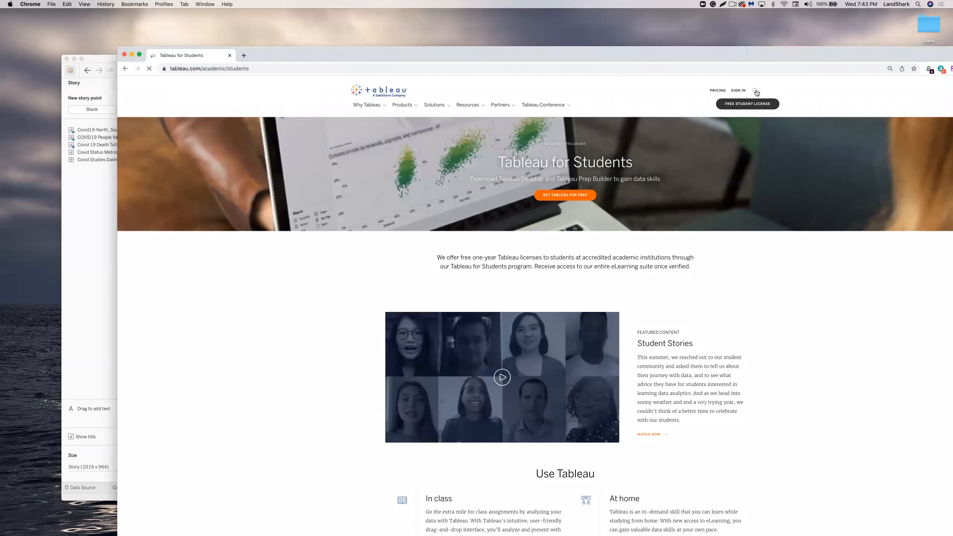
left_click(738, 91)
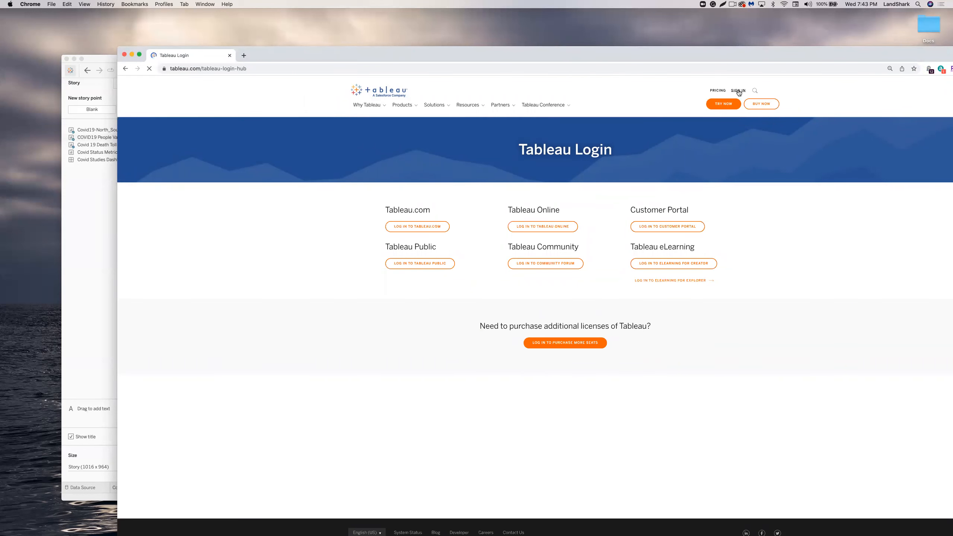
left_click(737, 91)
left_click(539, 226)
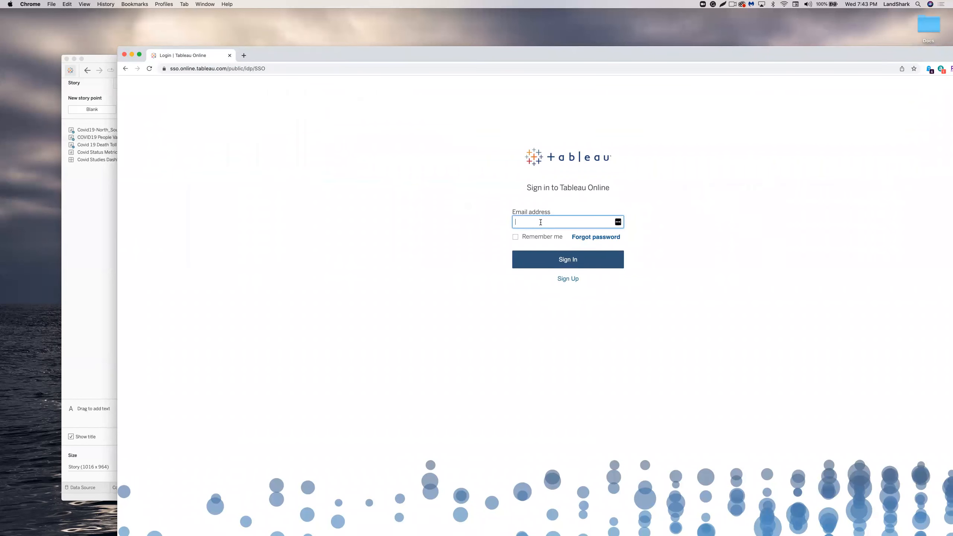
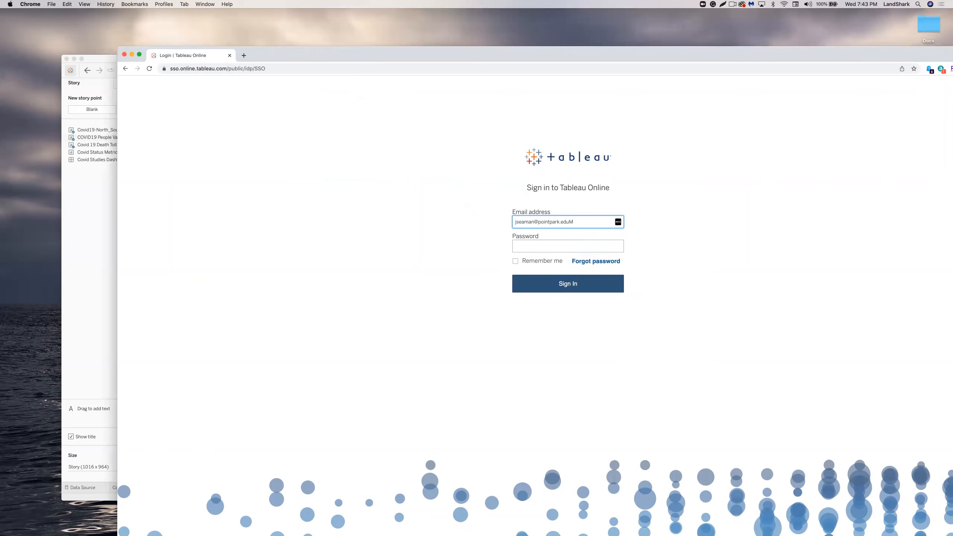
Sign in to Tableau Online with the account e-mail and saved password, retrying after 'User account not found'.
type("M")
key("BackSpace")
key("Tab")
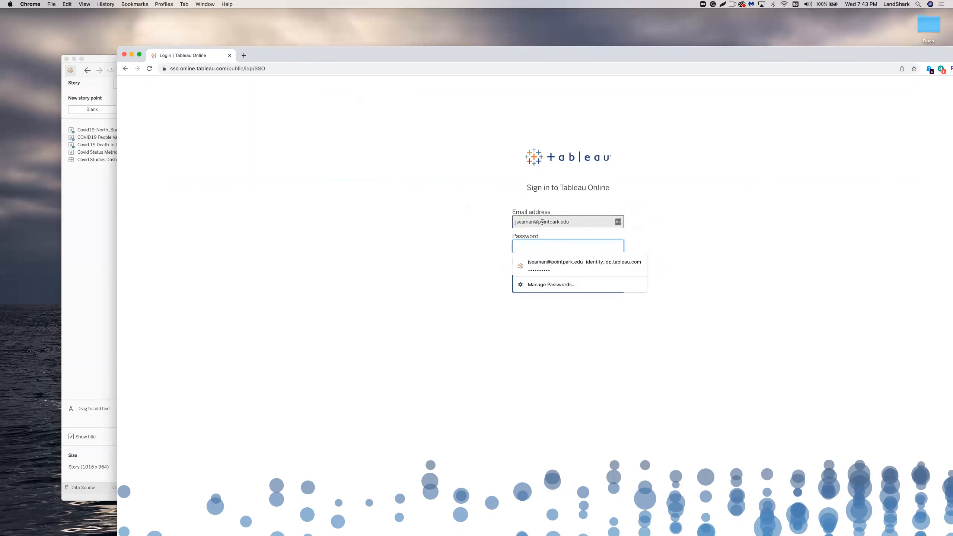
left_click(549, 262)
left_click(576, 285)
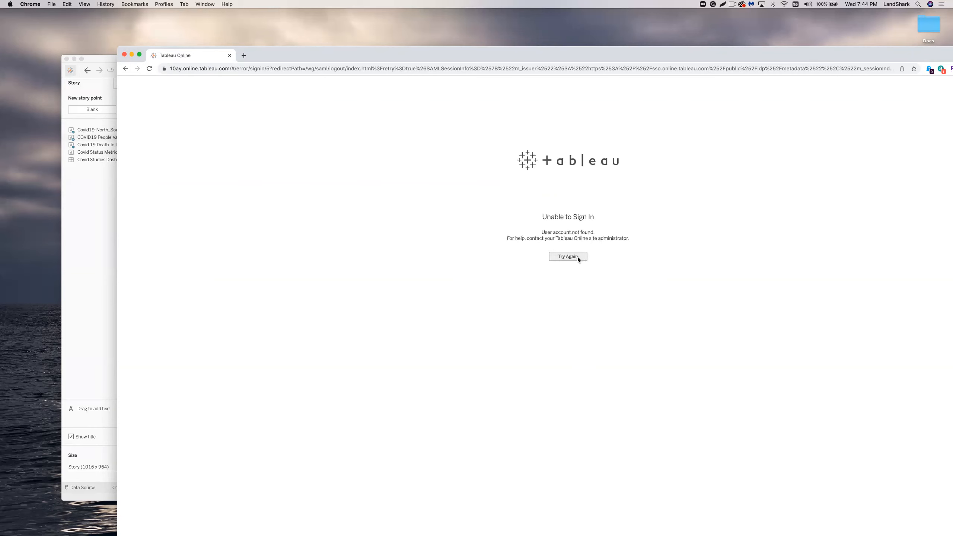
left_click(568, 257)
Close Chrome and both Tableau Desktop sign-in windows, returning to the story.
left_click(229, 55)
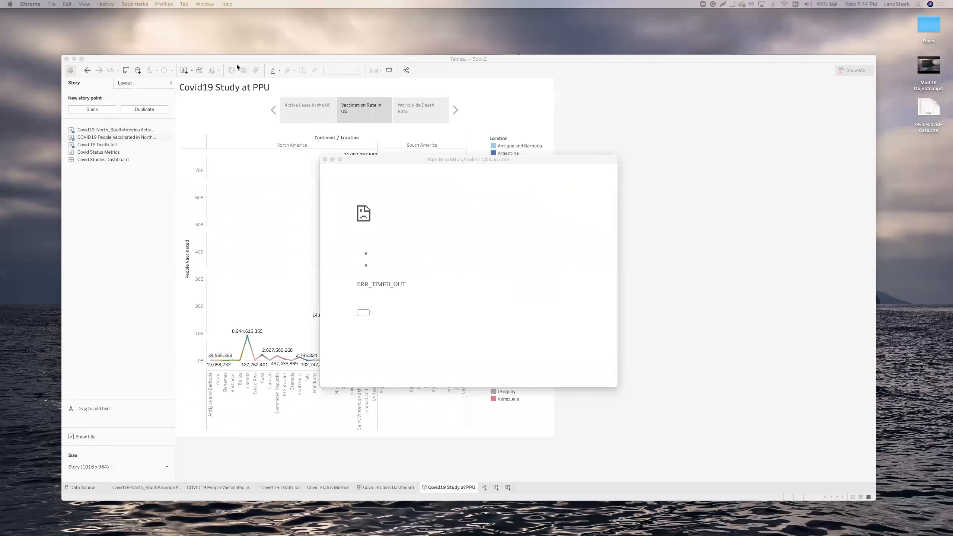
left_click(325, 159)
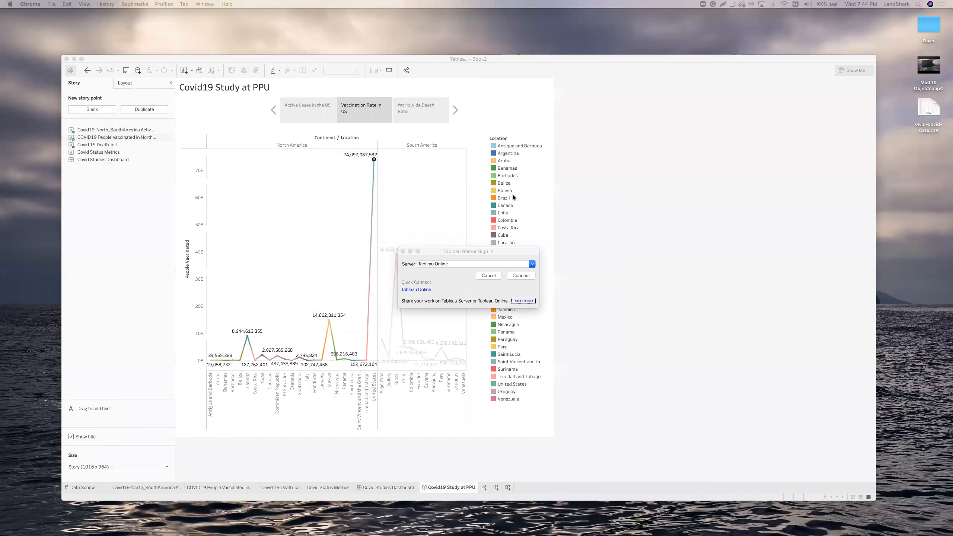
left_click(402, 252)
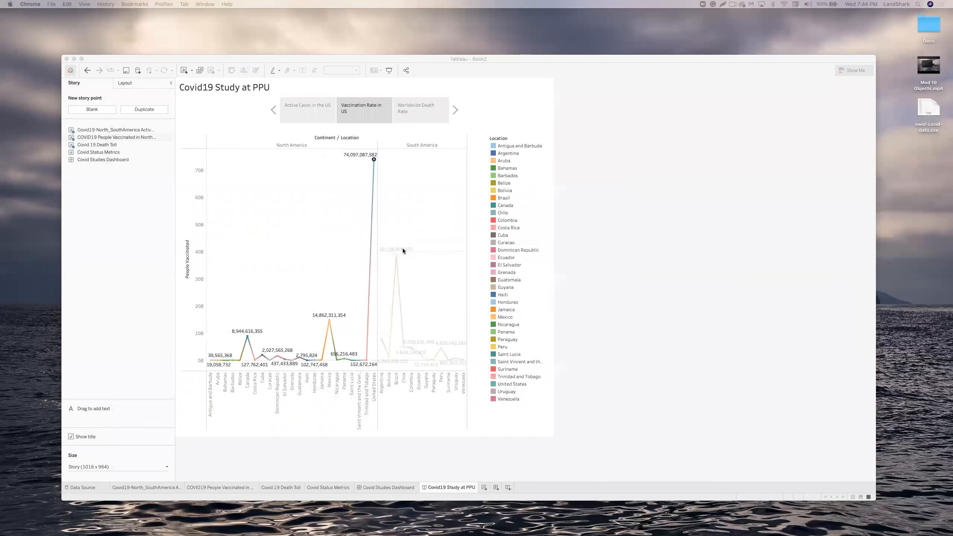